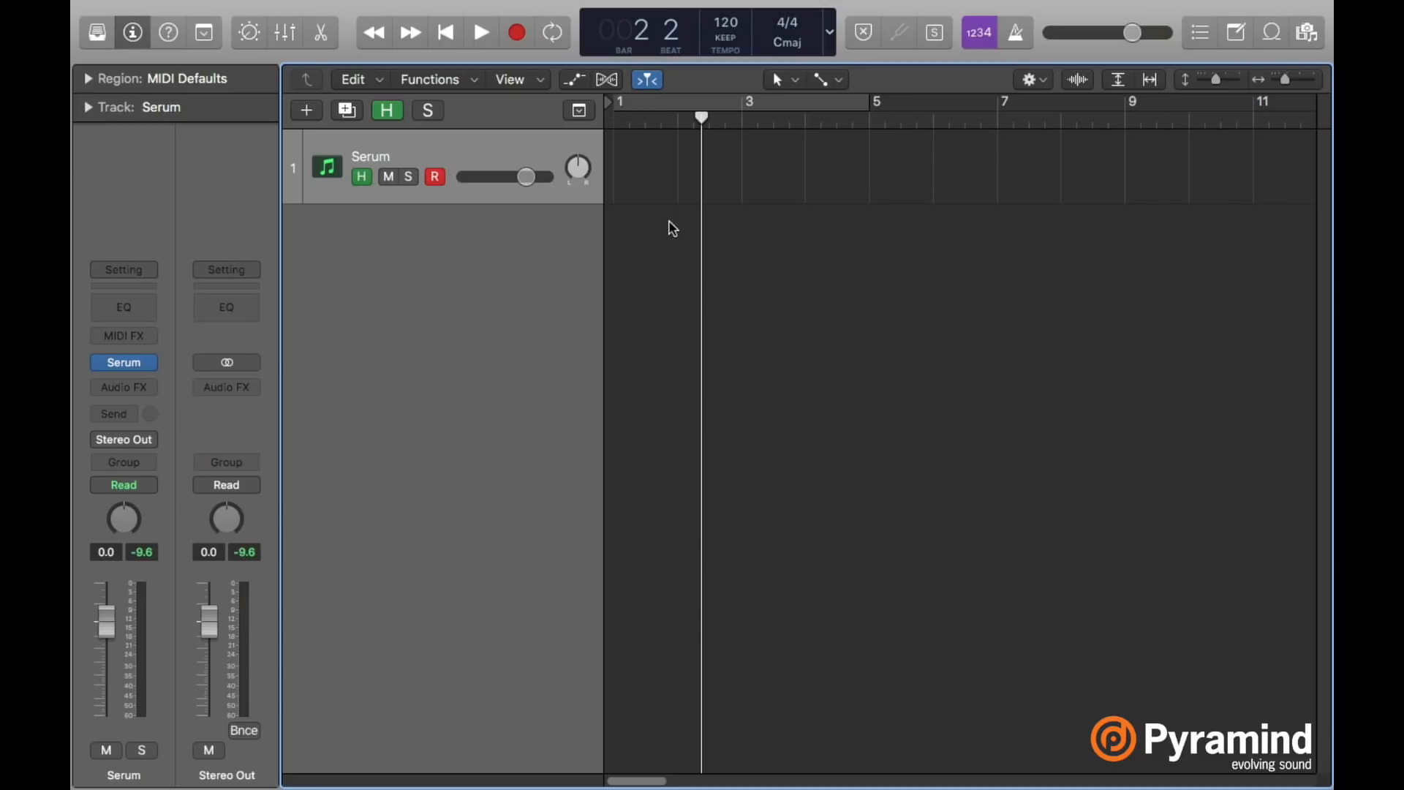
# Set the secondary tool to the Pencil Tool and create a one-bar MIDI region at bar 1 of the Serum track.
pyautogui.click(838, 79)
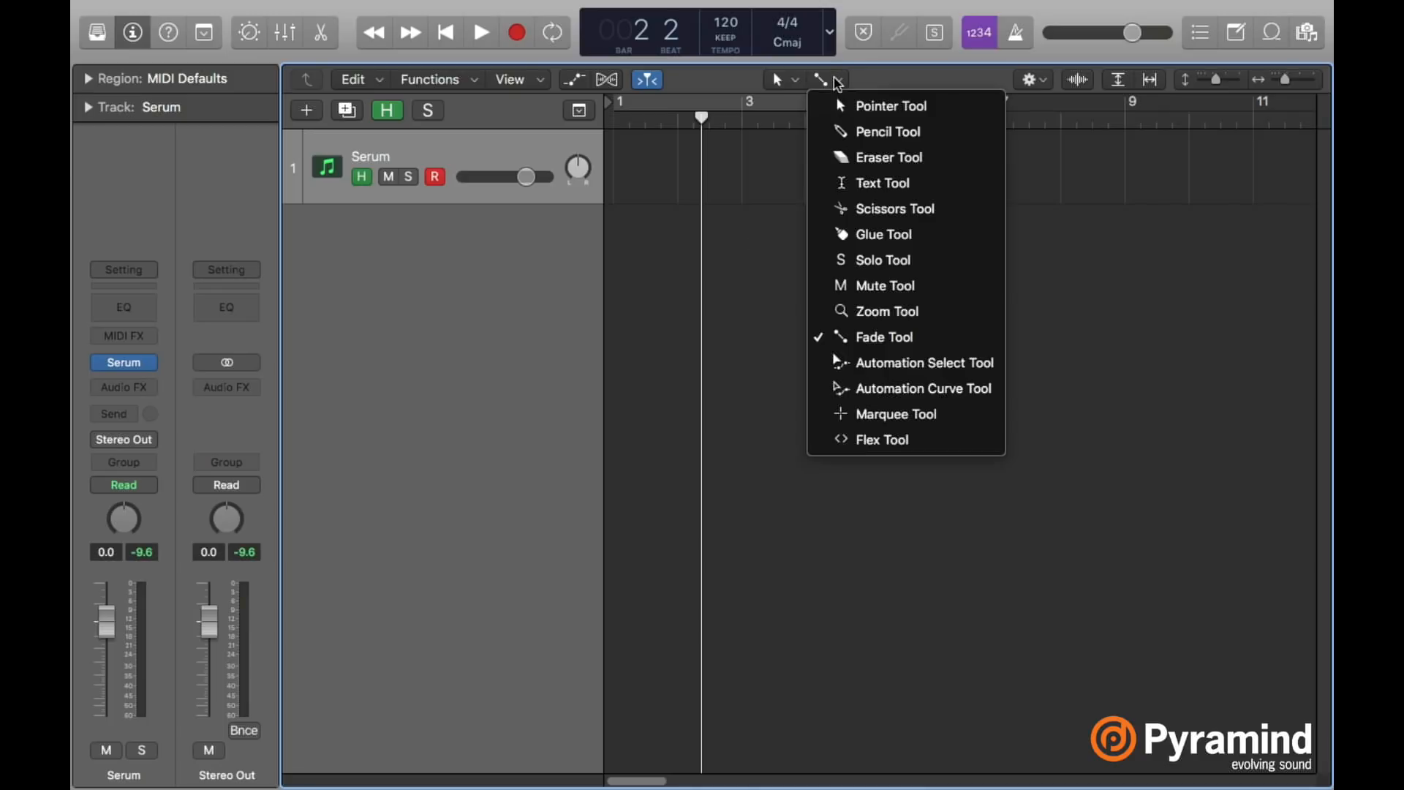
pyautogui.click(853, 132)
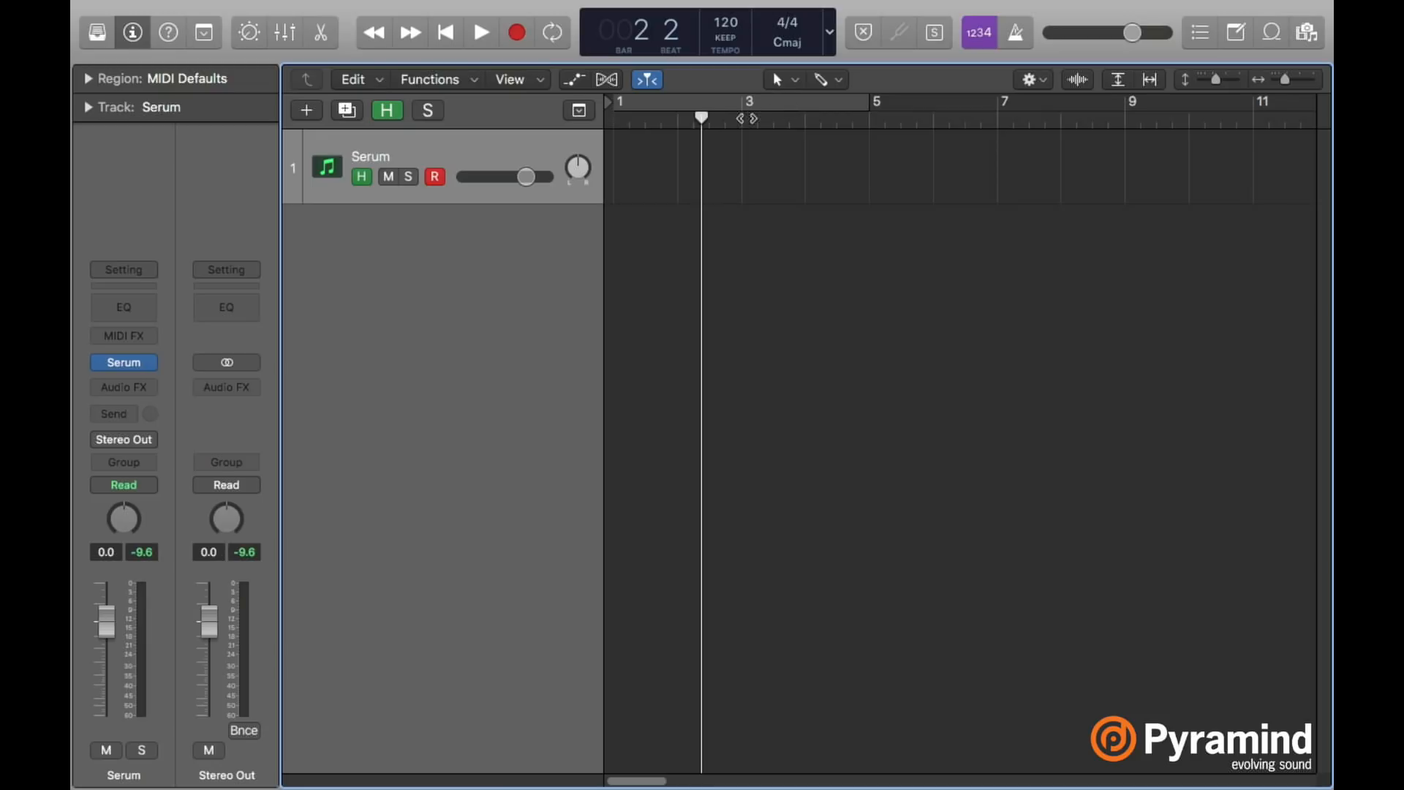
pyautogui.keyDown('super'); pyautogui.click(654, 169); pyautogui.keyUp('super')
# Draw a short note between C2 and C3 at the start of the new region in the Piano Roll, then close the editor.
pyautogui.doubleClick(669, 179)
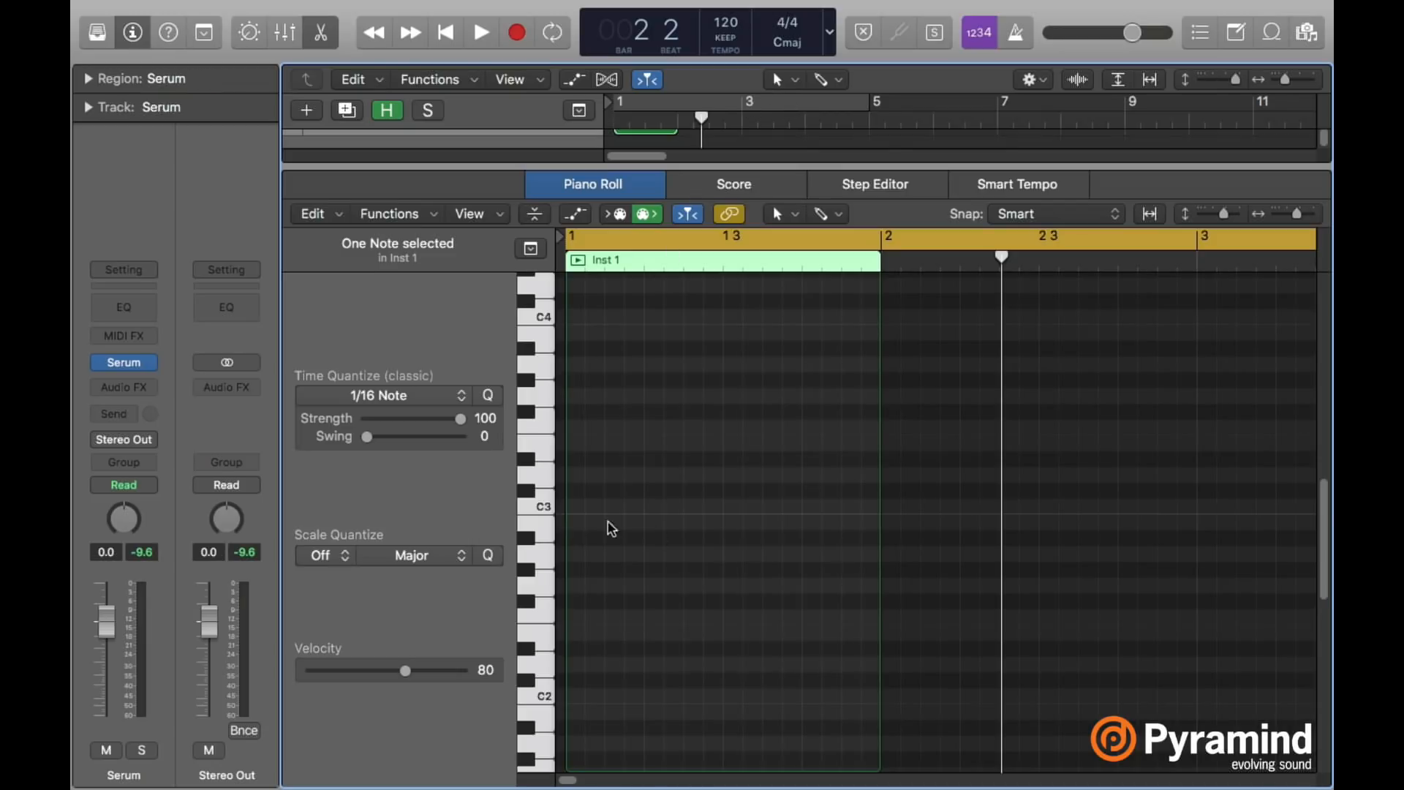
pyautogui.moveTo(575, 618); pyautogui.dragTo(620, 623)
pyautogui.press('e')
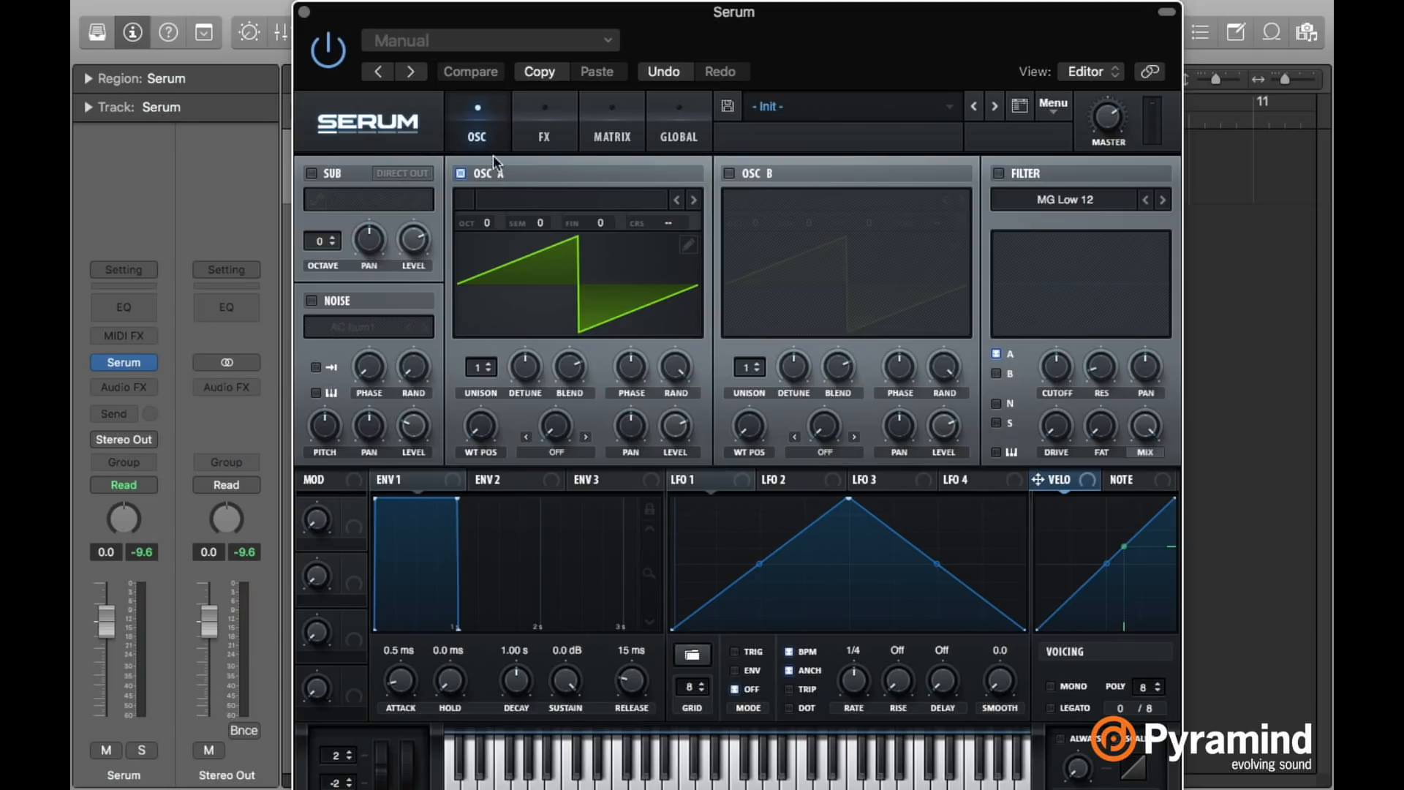
# Load the Analog wavetable Basic Shapes into oscillator A and turn its random phase and level fully down.
pyautogui.click(544, 199)
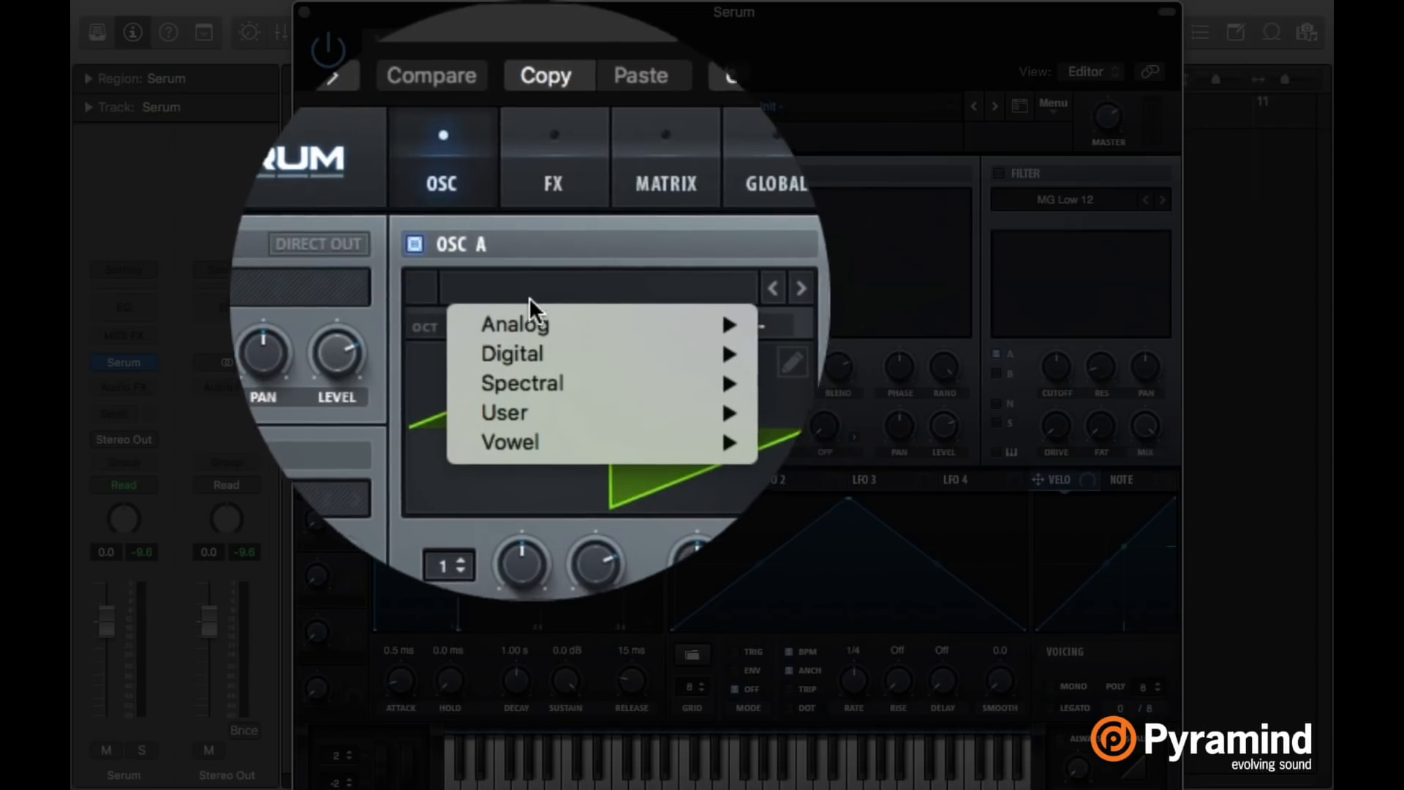
pyautogui.moveTo(519, 297)
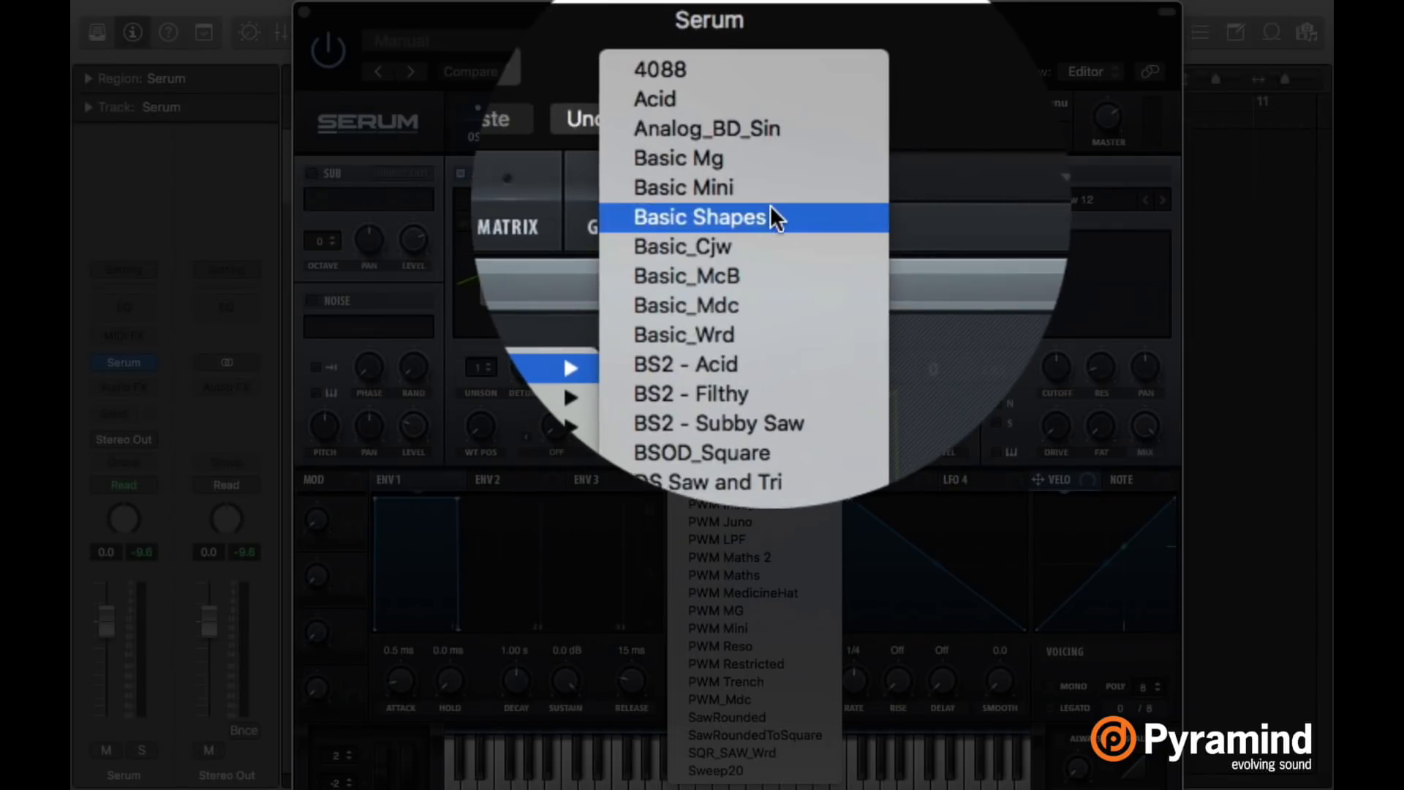
pyautogui.click(770, 210)
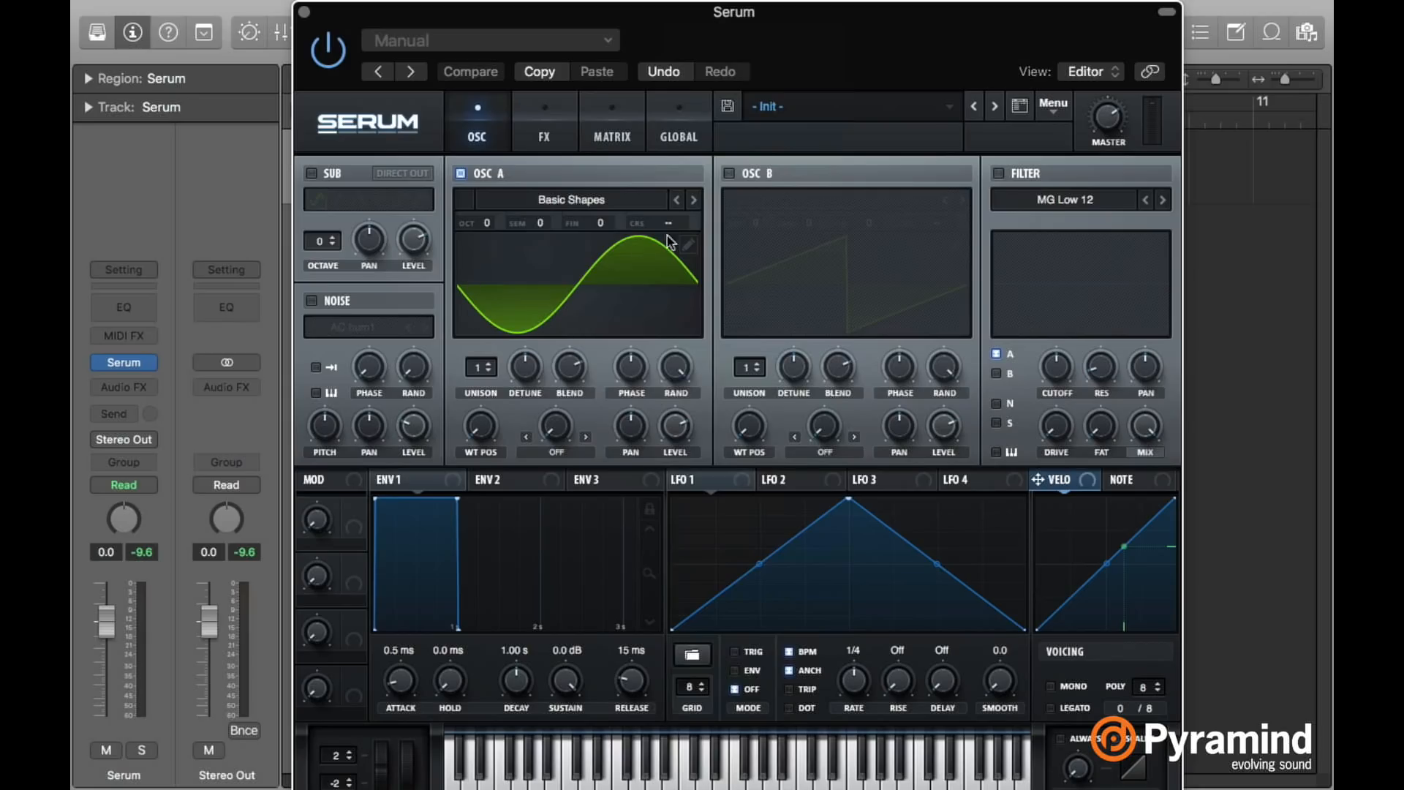
pyautogui.moveTo(674, 366); pyautogui.dragTo(717, 706)
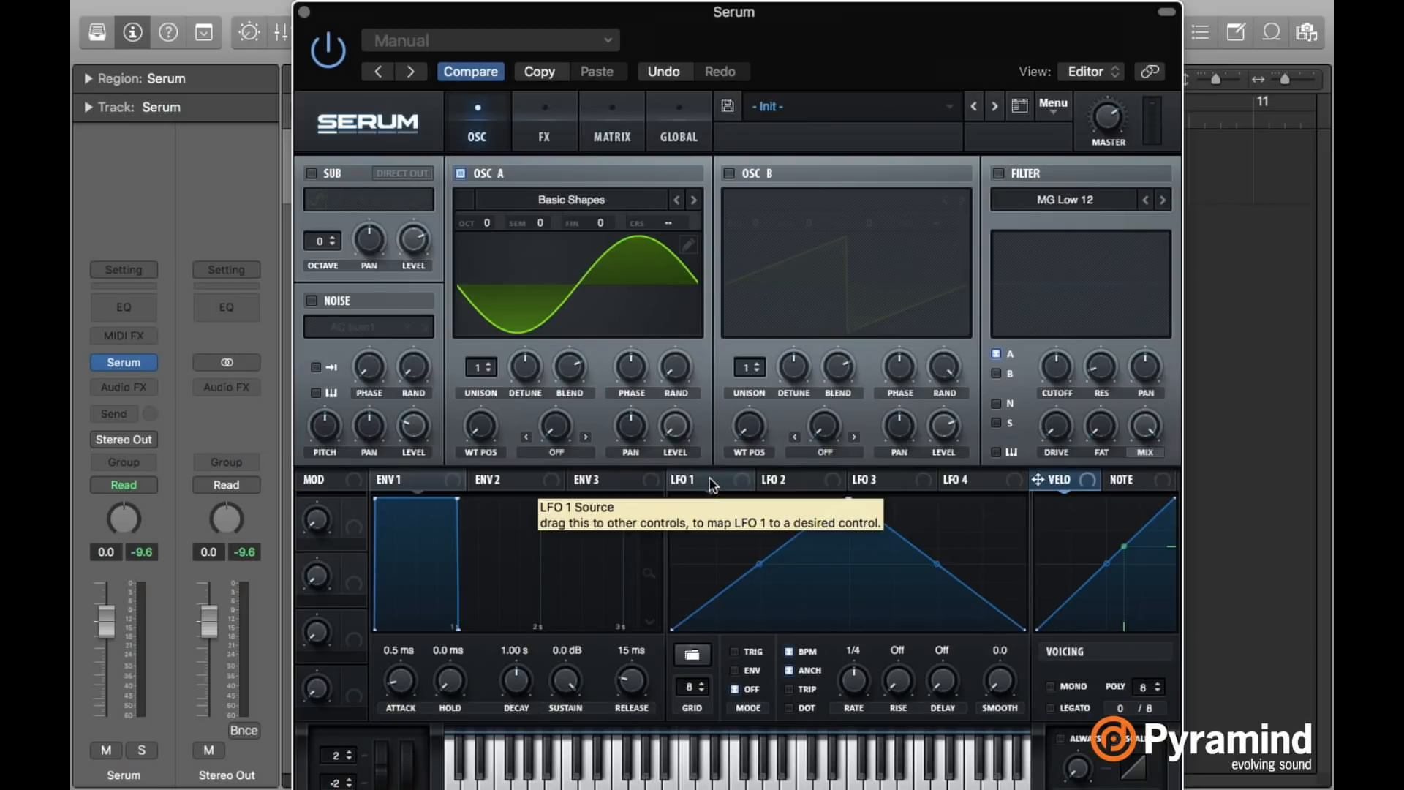
# Reshape LFO 1 to start at full level, hold briefly, and fall in a steep exponential curve.
pyautogui.click(710, 485)
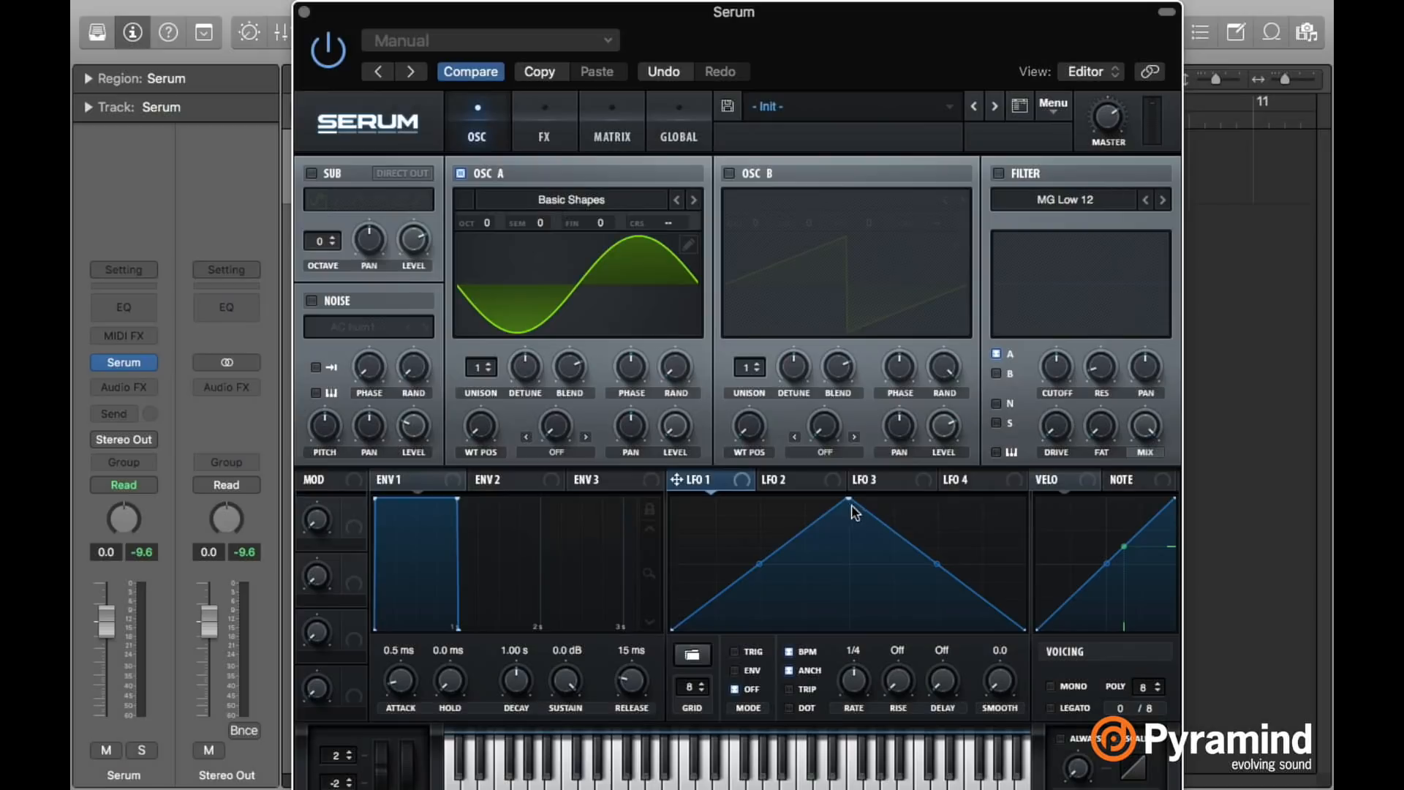
pyautogui.moveTo(848, 498); pyautogui.dragTo(642, 470)
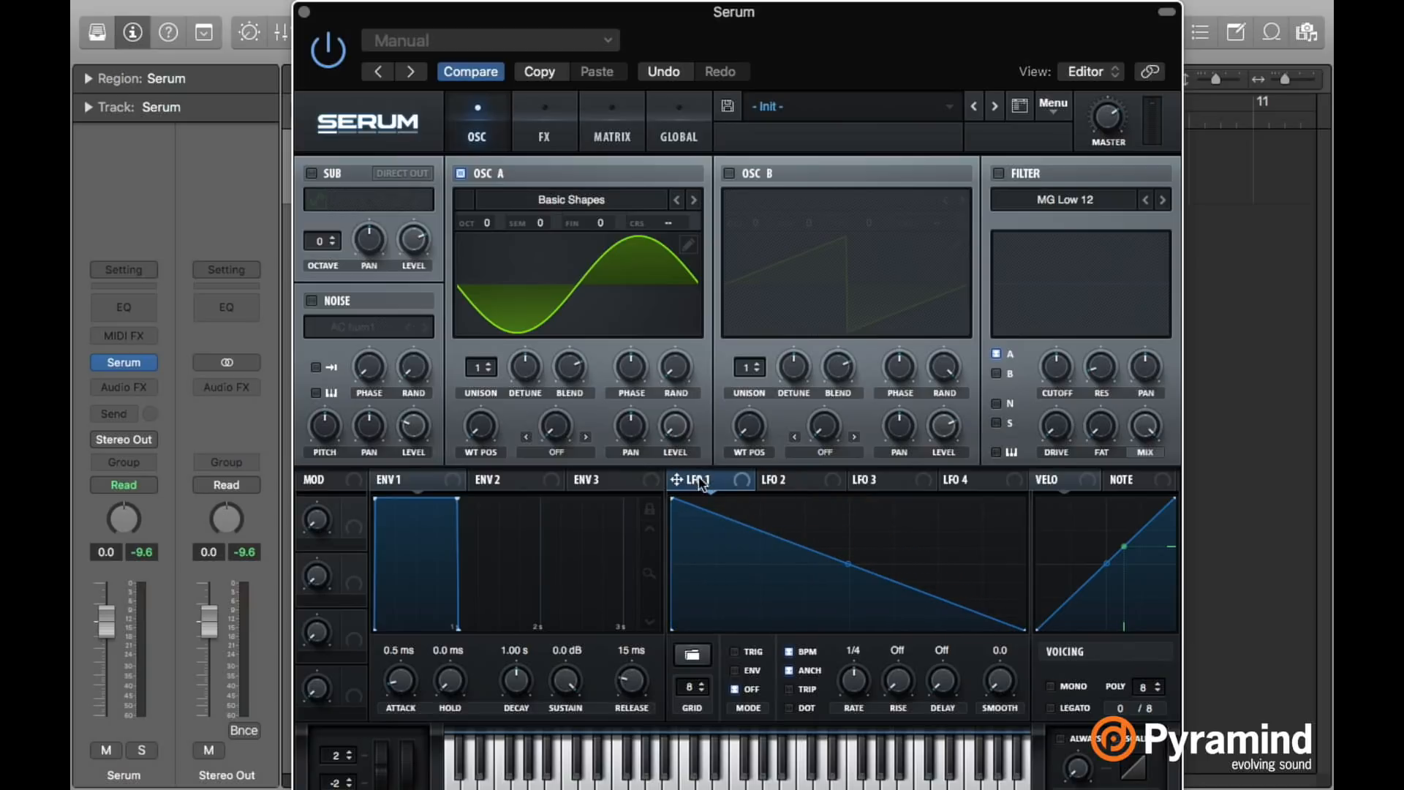
pyautogui.doubleClick(712, 513)
pyautogui.moveTo(714, 516); pyautogui.dragTo(700, 498)
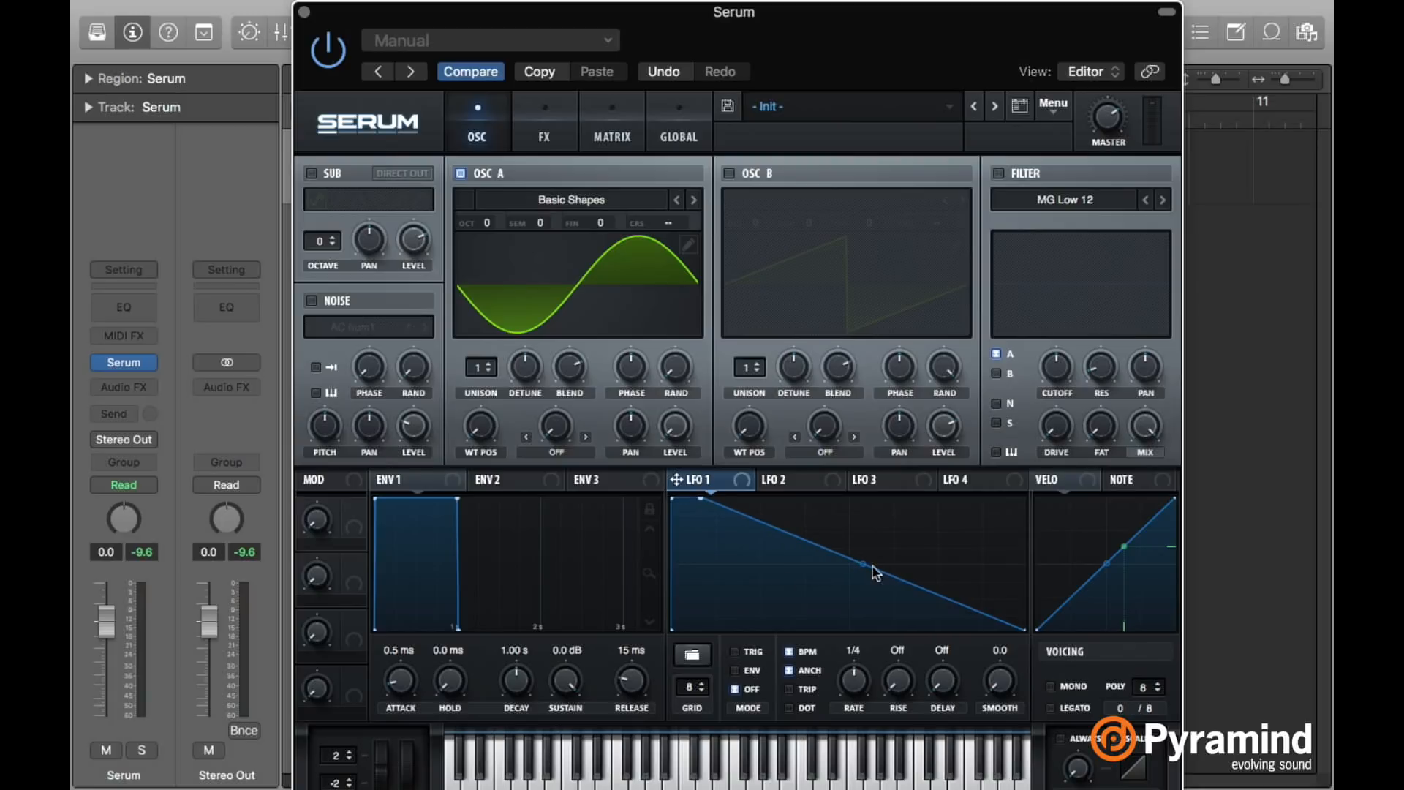
pyautogui.moveTo(862, 564); pyautogui.dragTo(864, 622)
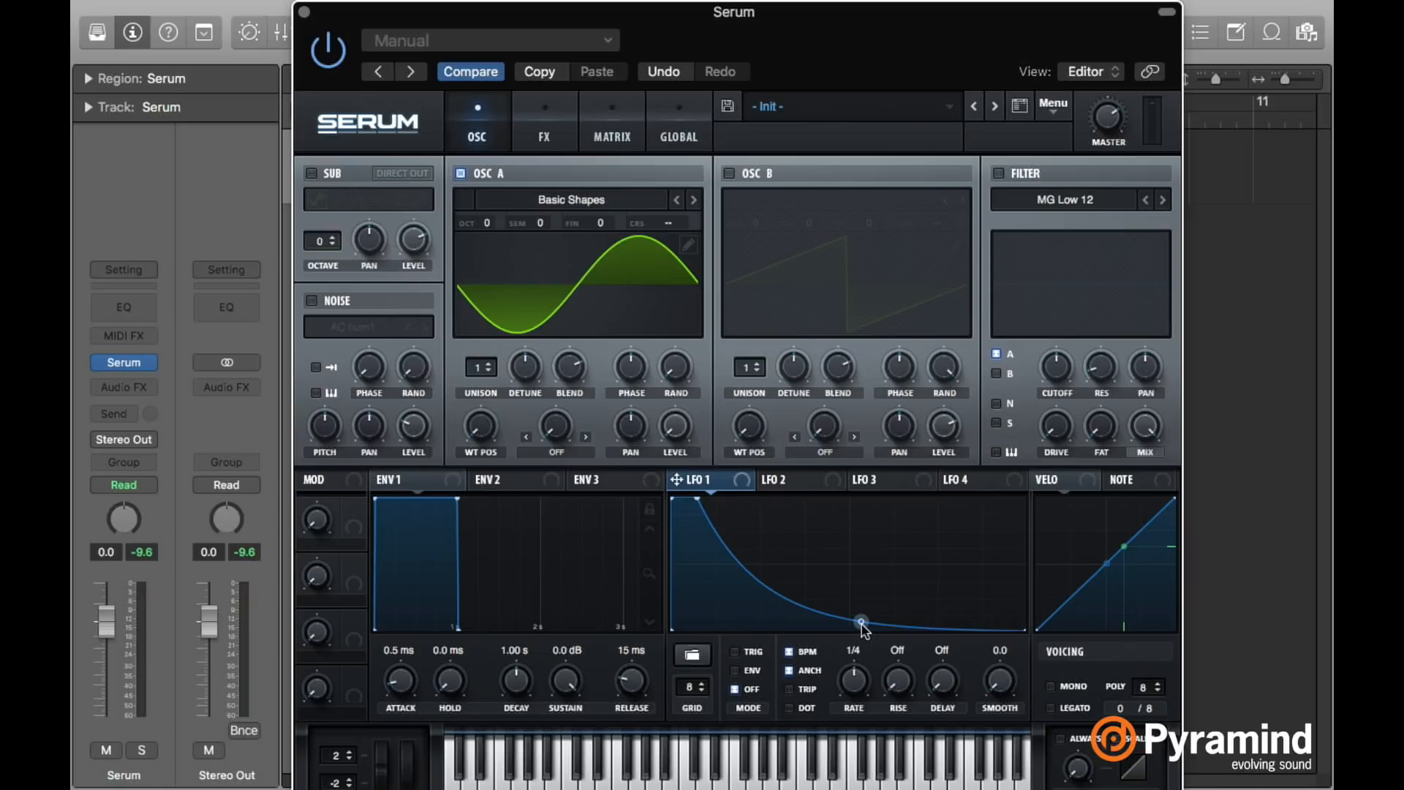
pyautogui.moveTo(861, 624); pyautogui.dragTo(861, 633)
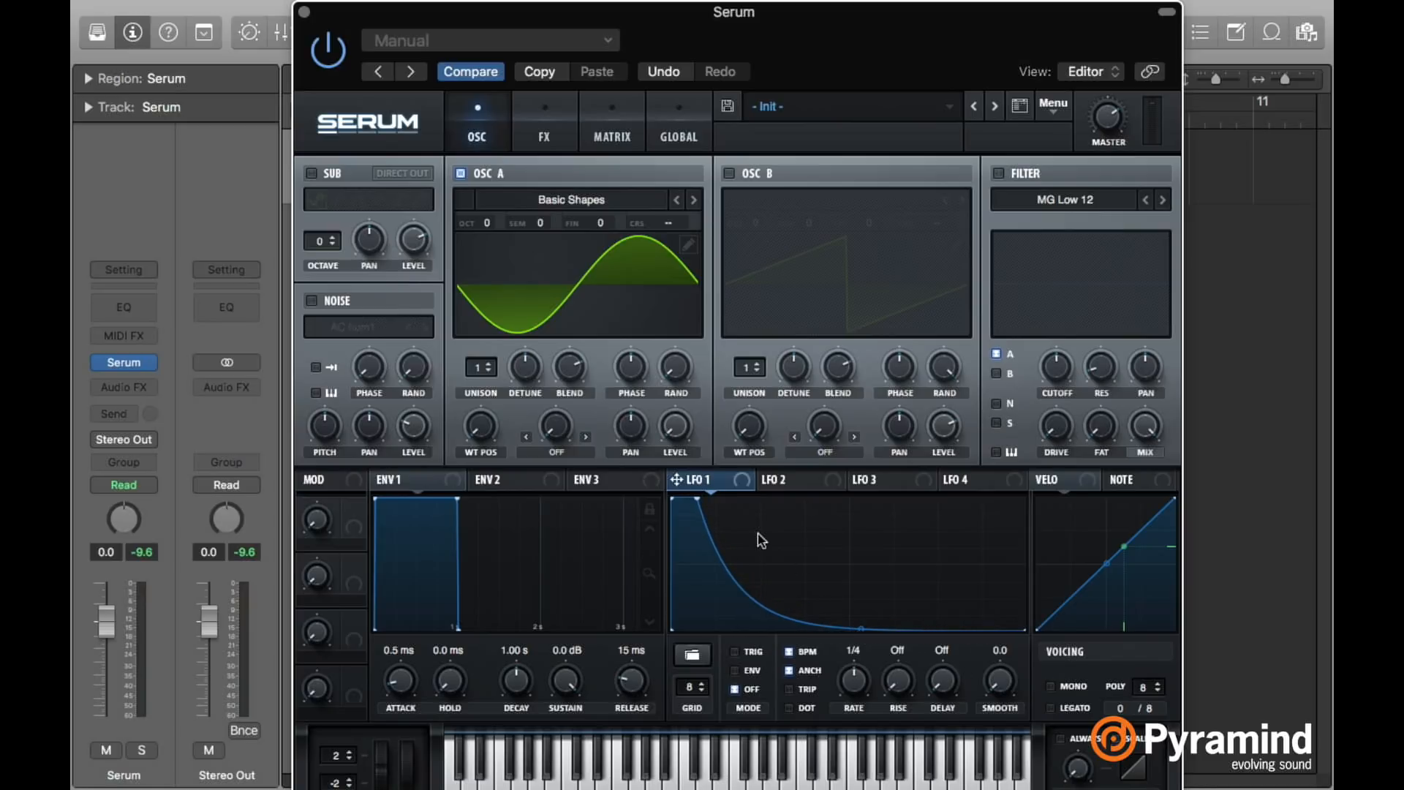
# Assign LFO 1 to oscillator A's level and set the LFO mode to Trig.
pyautogui.moveTo(676, 479); pyautogui.dragTo(675, 437)
pyautogui.click(737, 652)
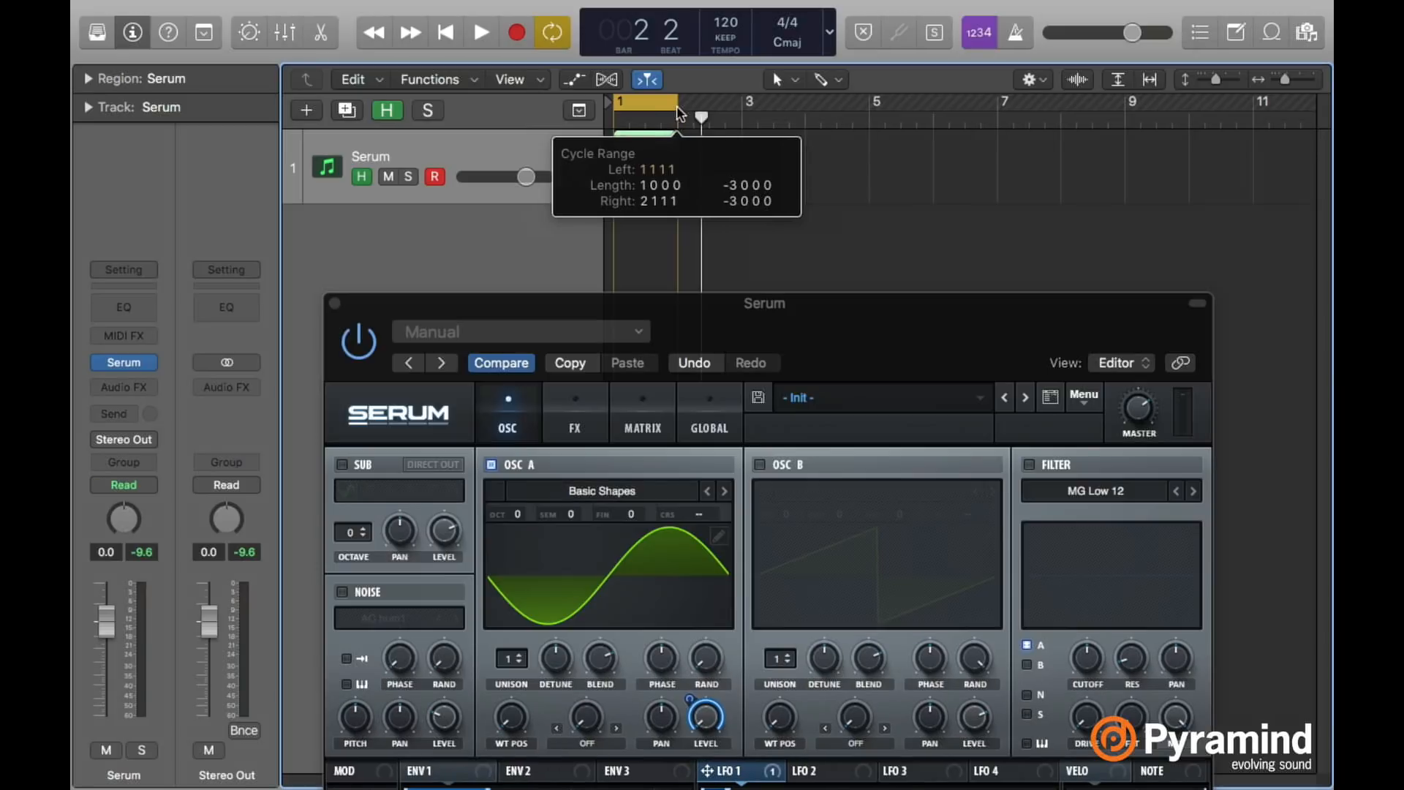
# Audition the loop and shorten both the cycle range and the Serum region to two beats.
pyautogui.press('space')
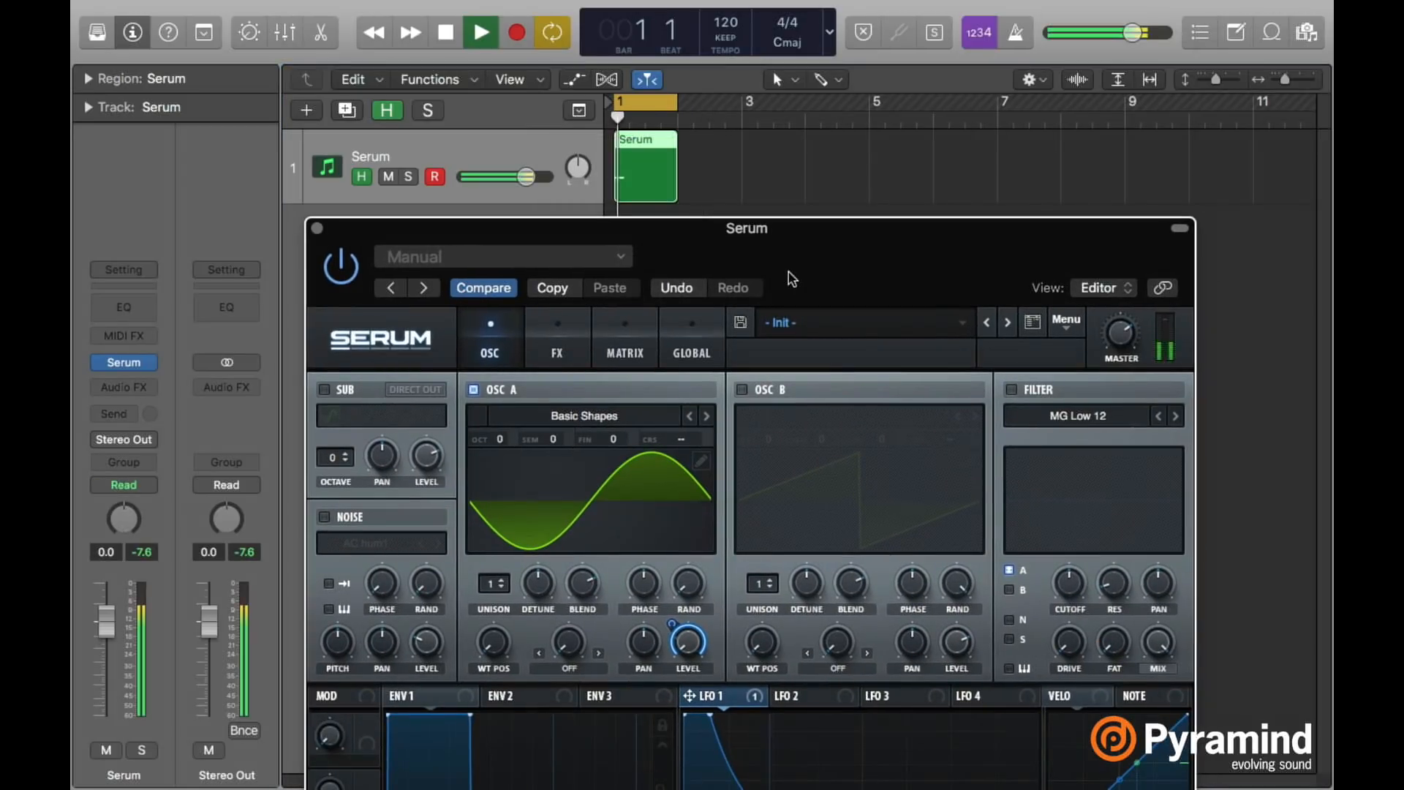
pyautogui.moveTo(671, 102); pyautogui.dragTo(648, 106)
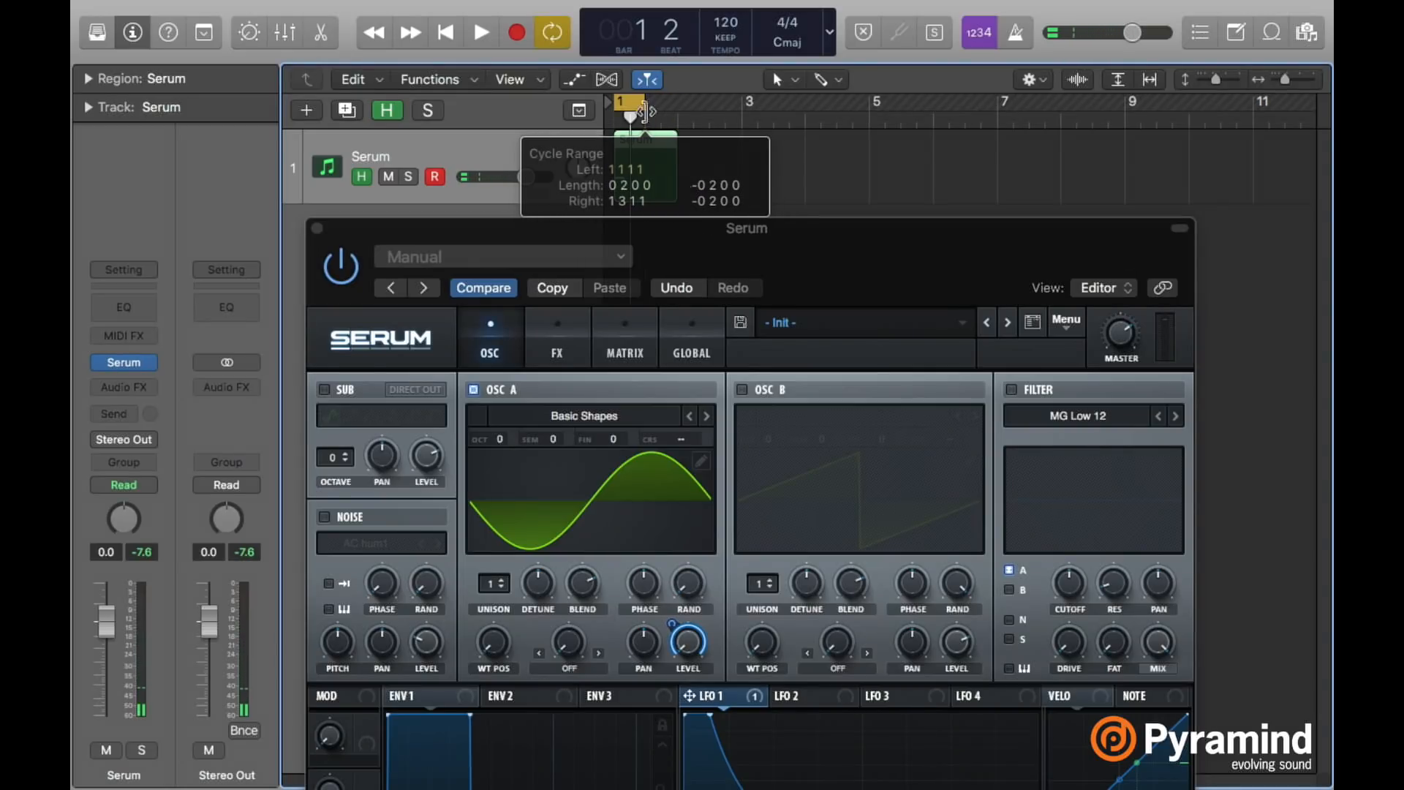
pyautogui.moveTo(676, 187); pyautogui.dragTo(654, 184)
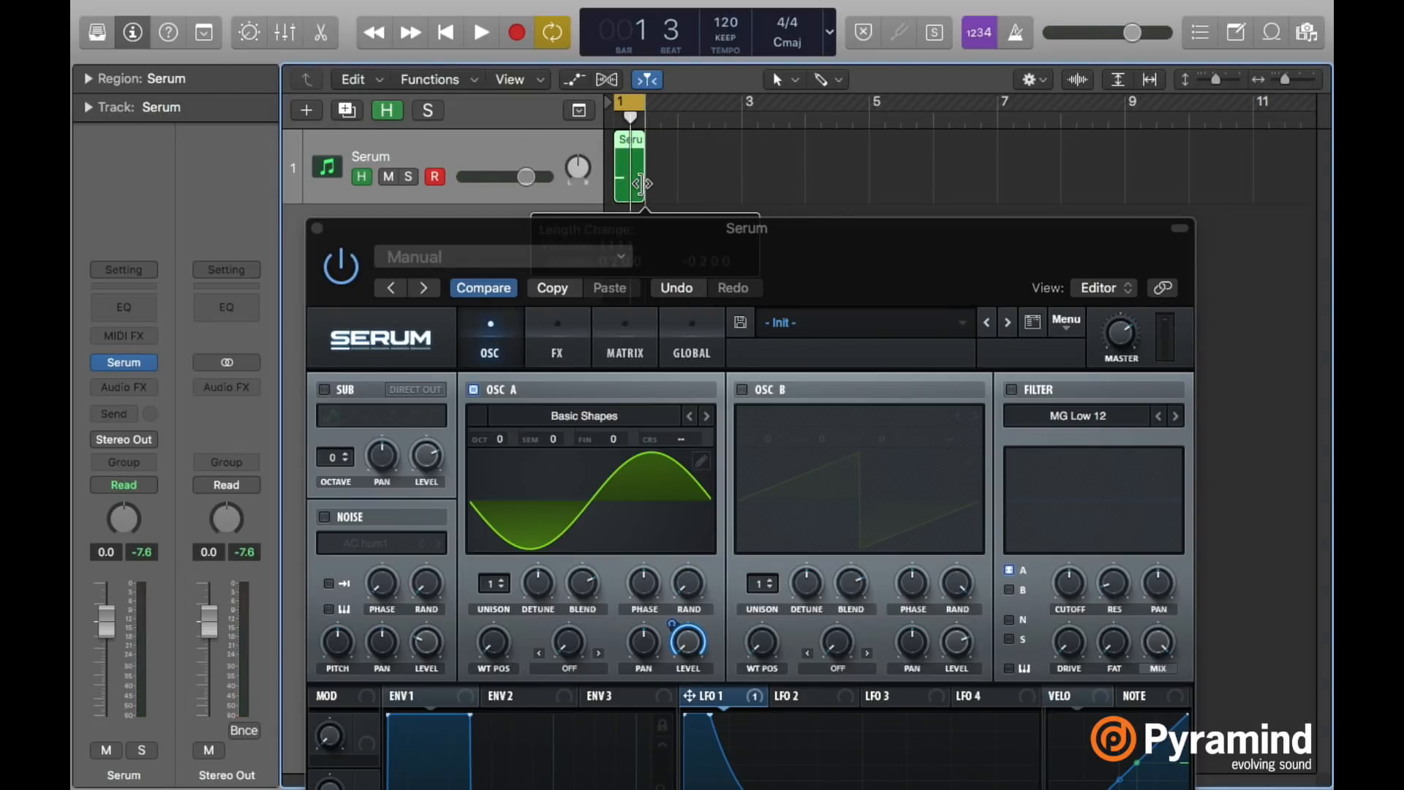
# Enable oscillator B and load the Digital wavetable Dist C2 into it.
pyautogui.moveTo(761, 250); pyautogui.dragTo(761, 48)
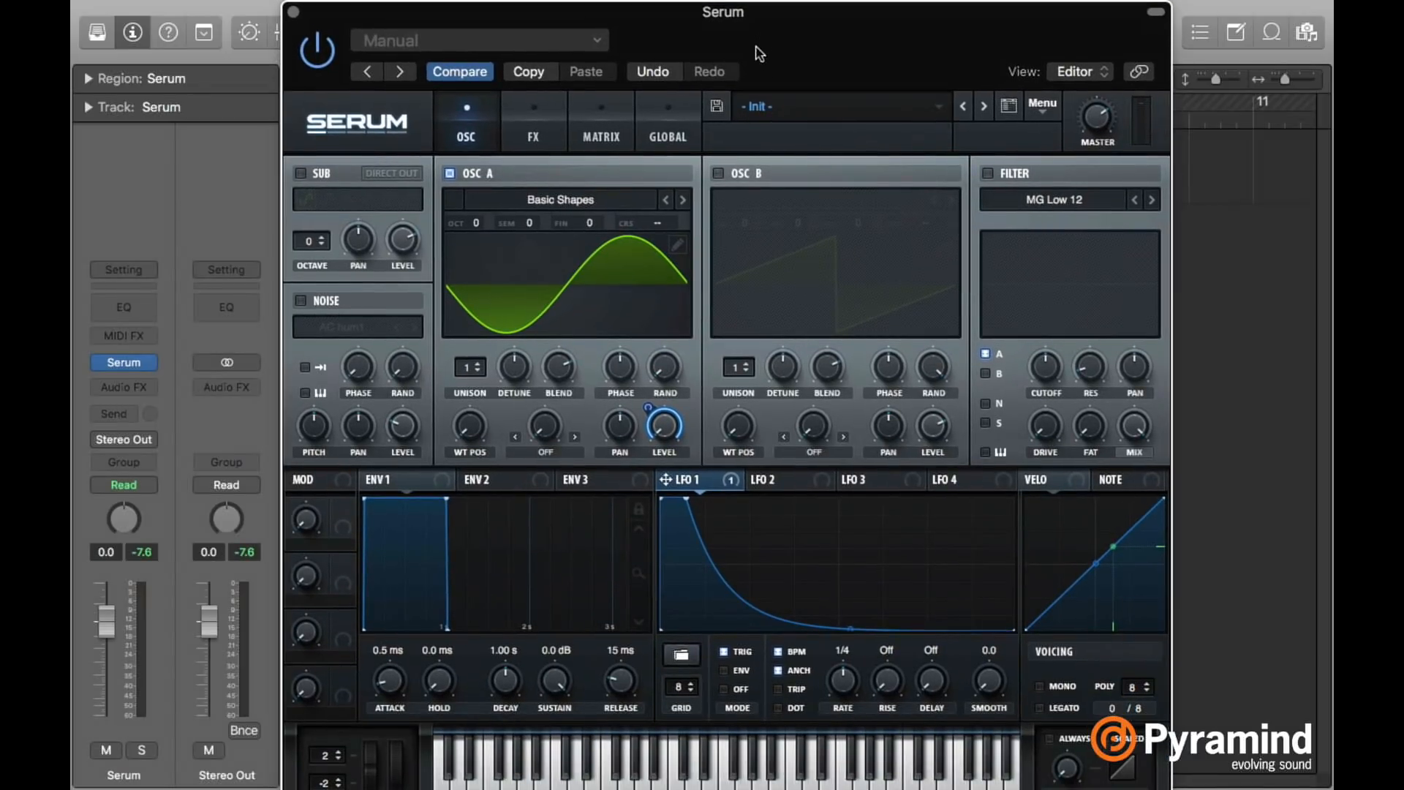
pyautogui.click(719, 174)
pyautogui.click(802, 201)
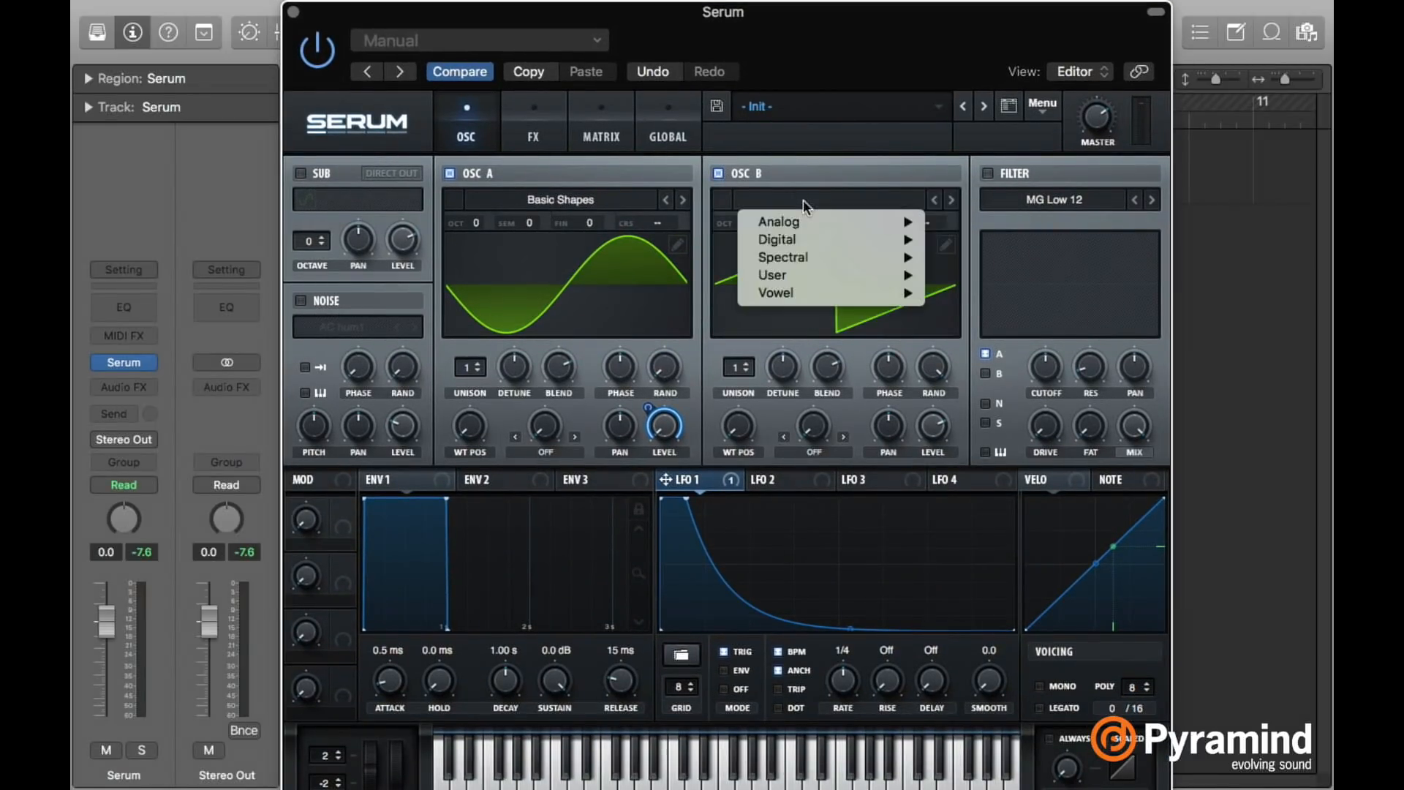
pyautogui.moveTo(783, 239)
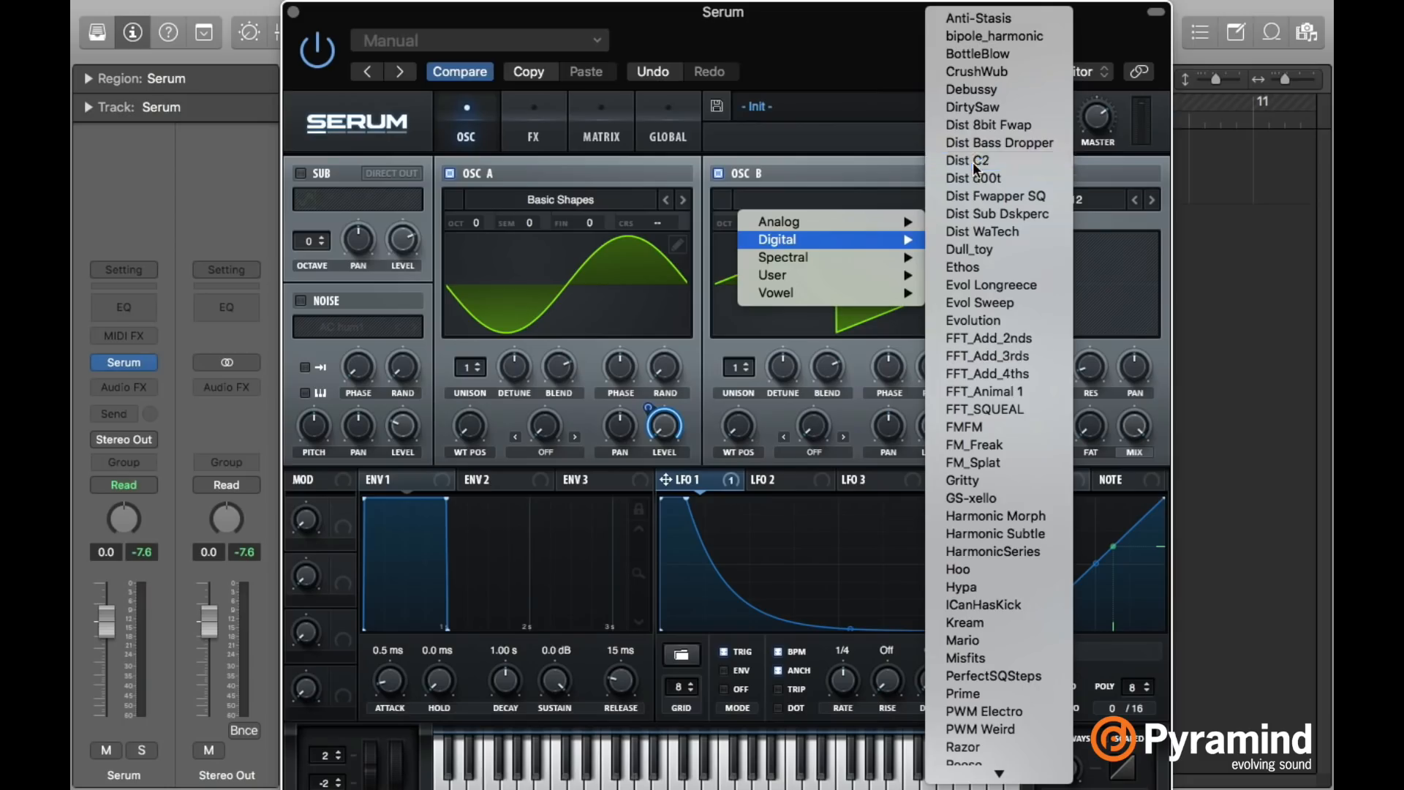
pyautogui.click(973, 163)
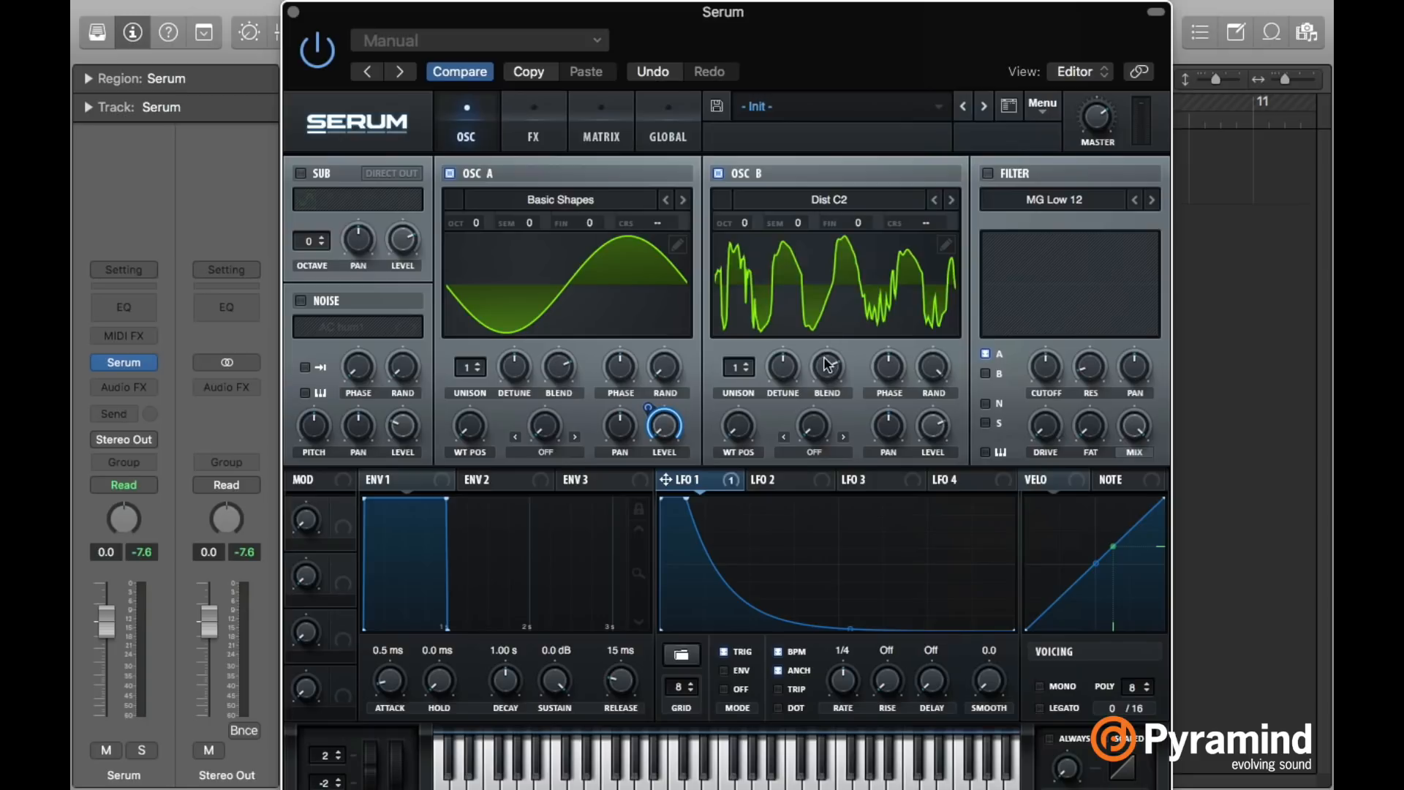
# Select LFO 2 and assign it to oscillator B's level.
pyautogui.moveTo(836, 71); pyautogui.dragTo(794, 85)
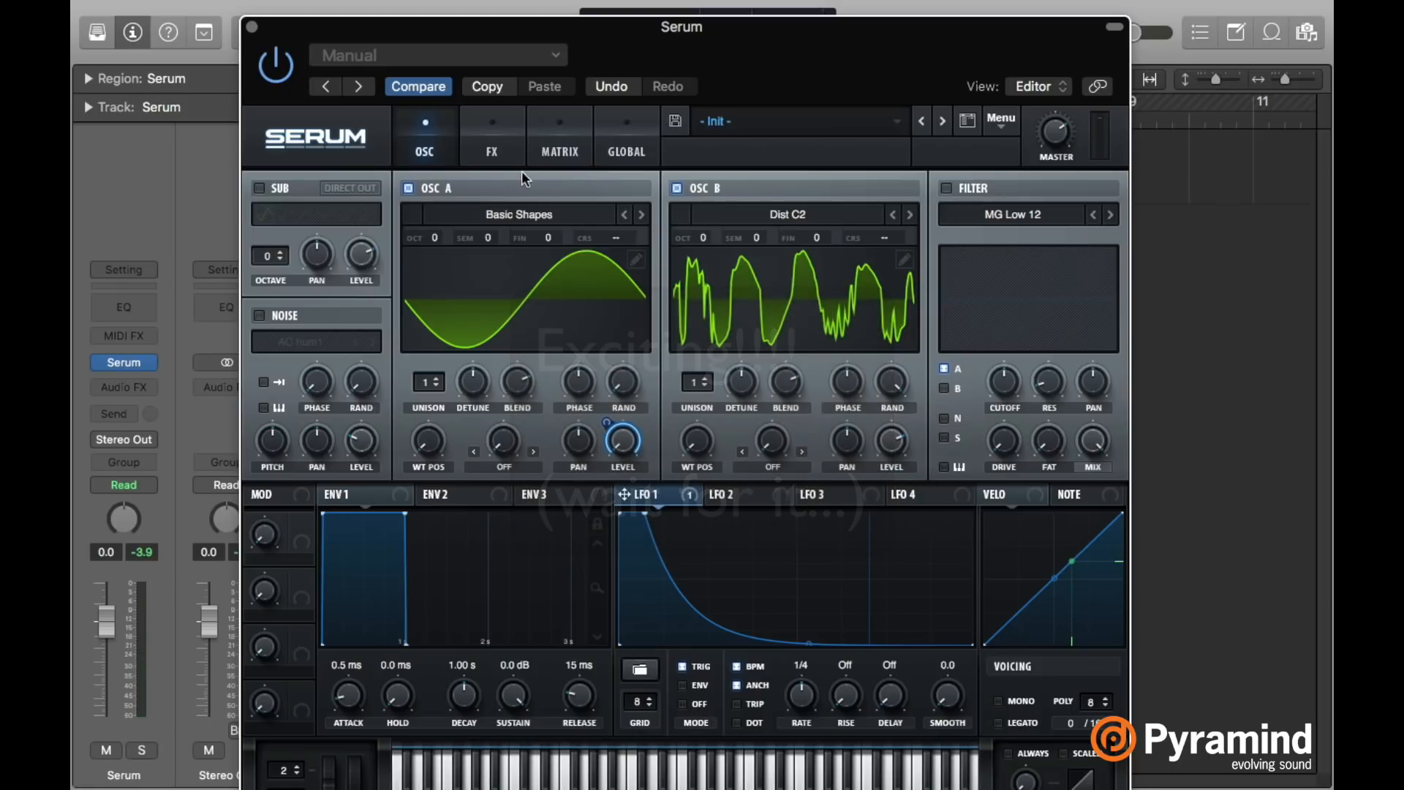
pyautogui.click(727, 498)
pyautogui.moveTo(726, 497); pyautogui.dragTo(889, 448)
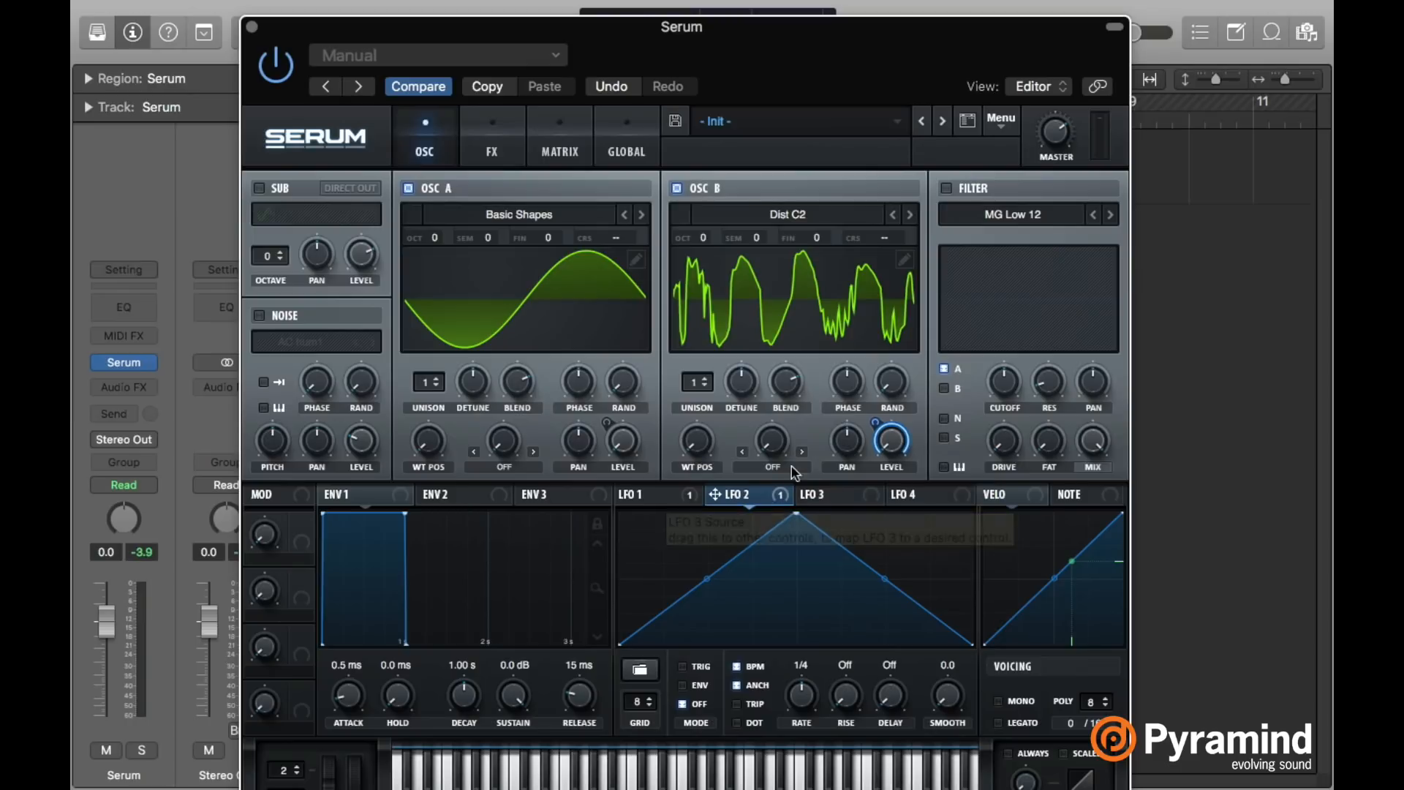
# Reshape LFO 2 into a very short spike that starts at full level and drops almost instantly to zero.
pyautogui.moveTo(797, 514); pyautogui.dragTo(603, 481)
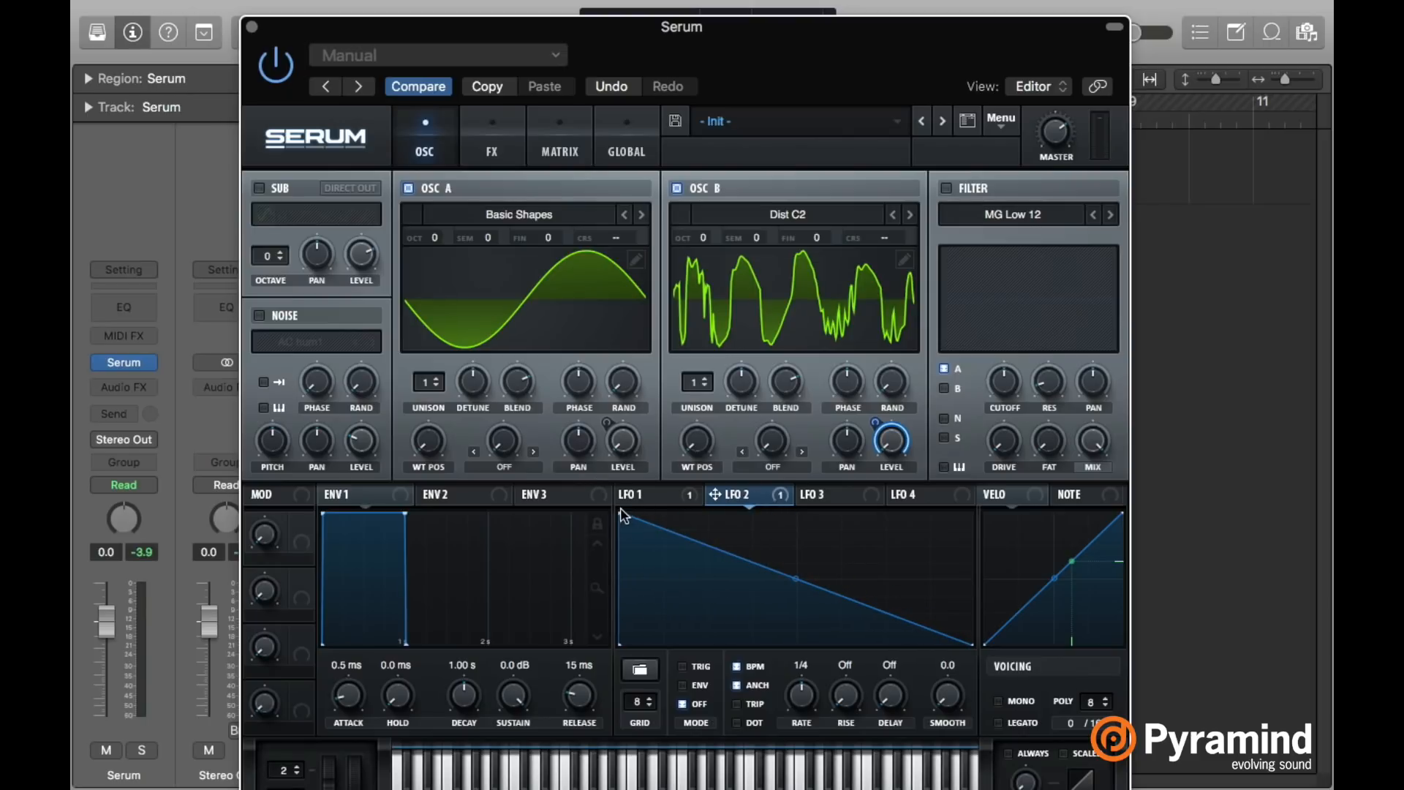
pyautogui.doubleClick(635, 521)
pyautogui.moveTo(636, 520); pyautogui.dragTo(625, 652)
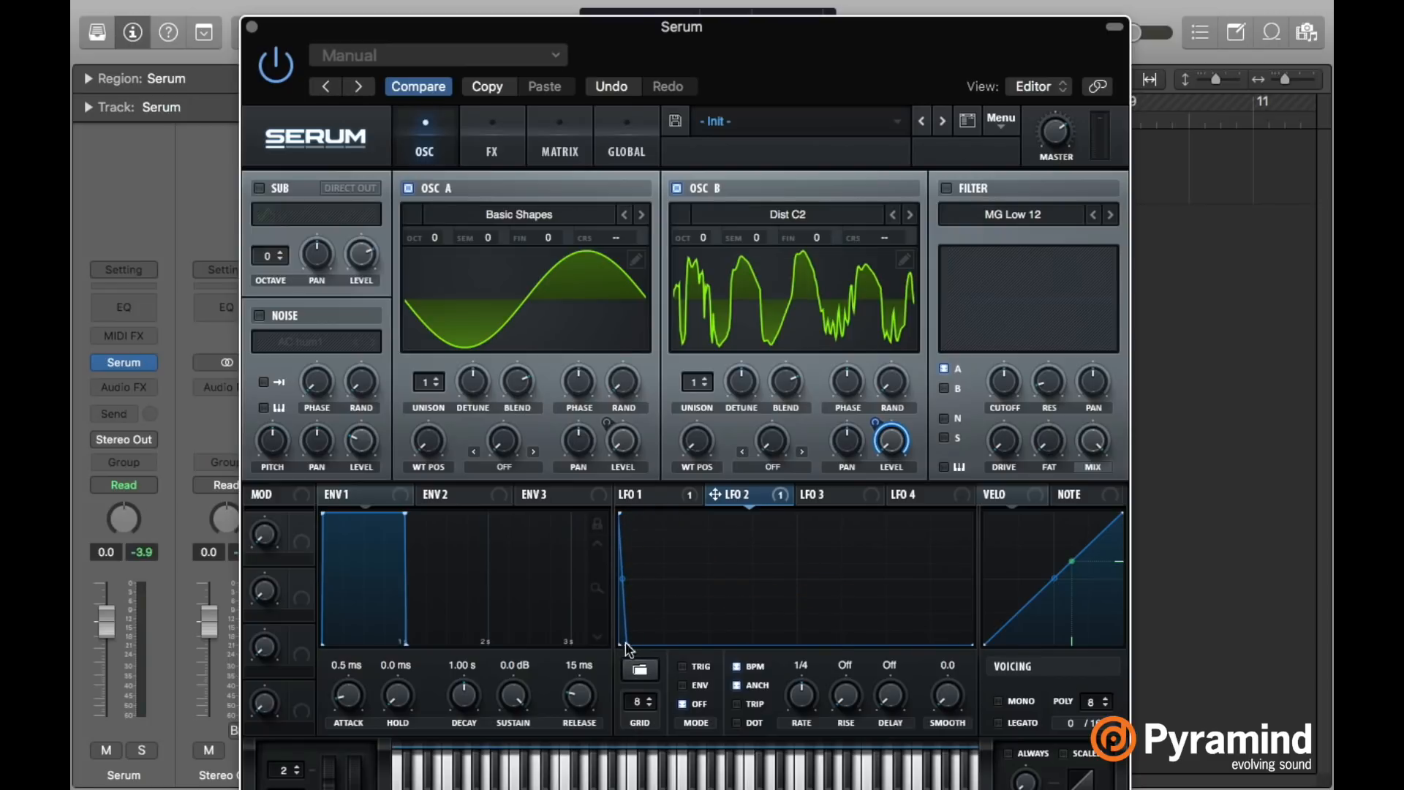
pyautogui.moveTo(624, 576); pyautogui.dragTo(626, 600)
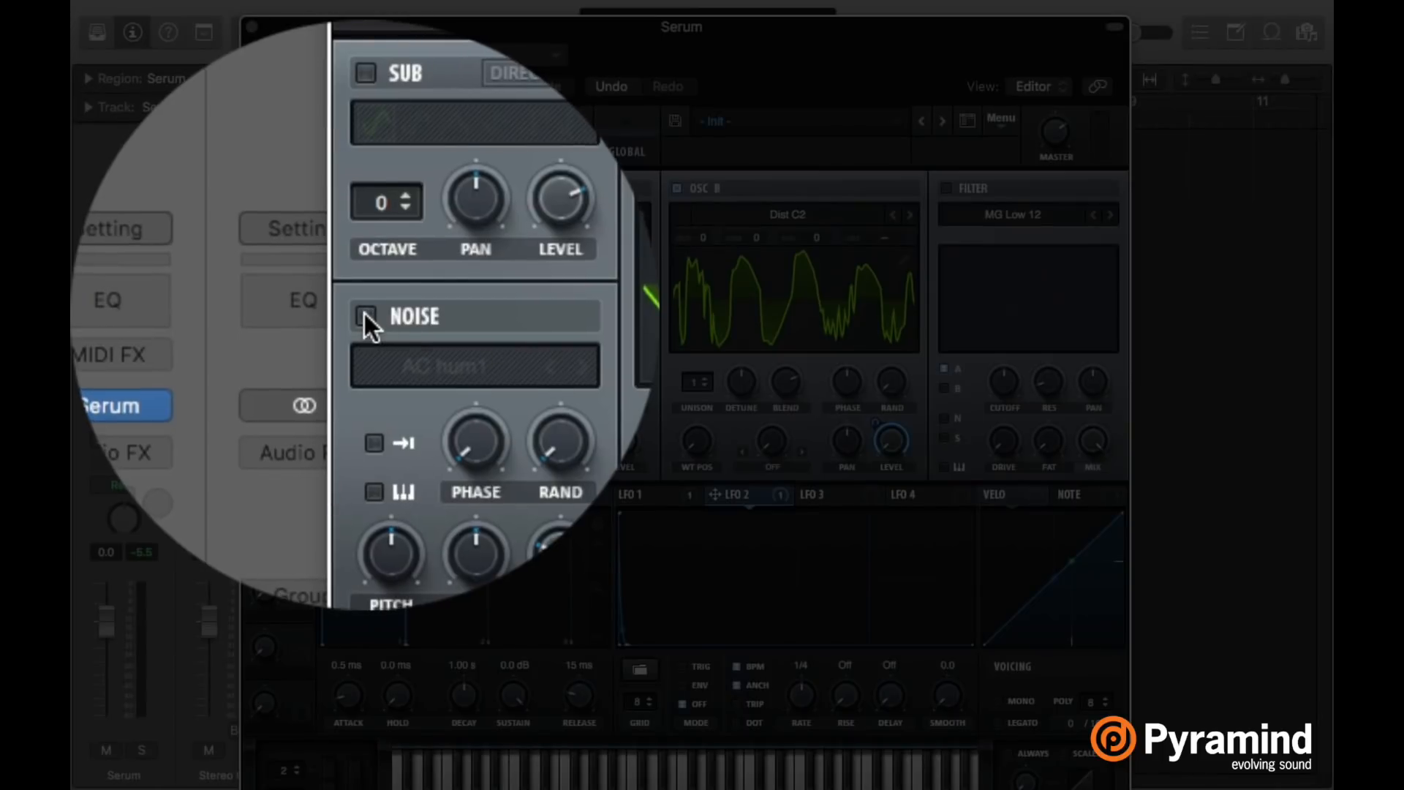
# Enable the Noise oscillator and load the Analog noise sample ARP white.
pyautogui.click(261, 316)
pyautogui.click(322, 341)
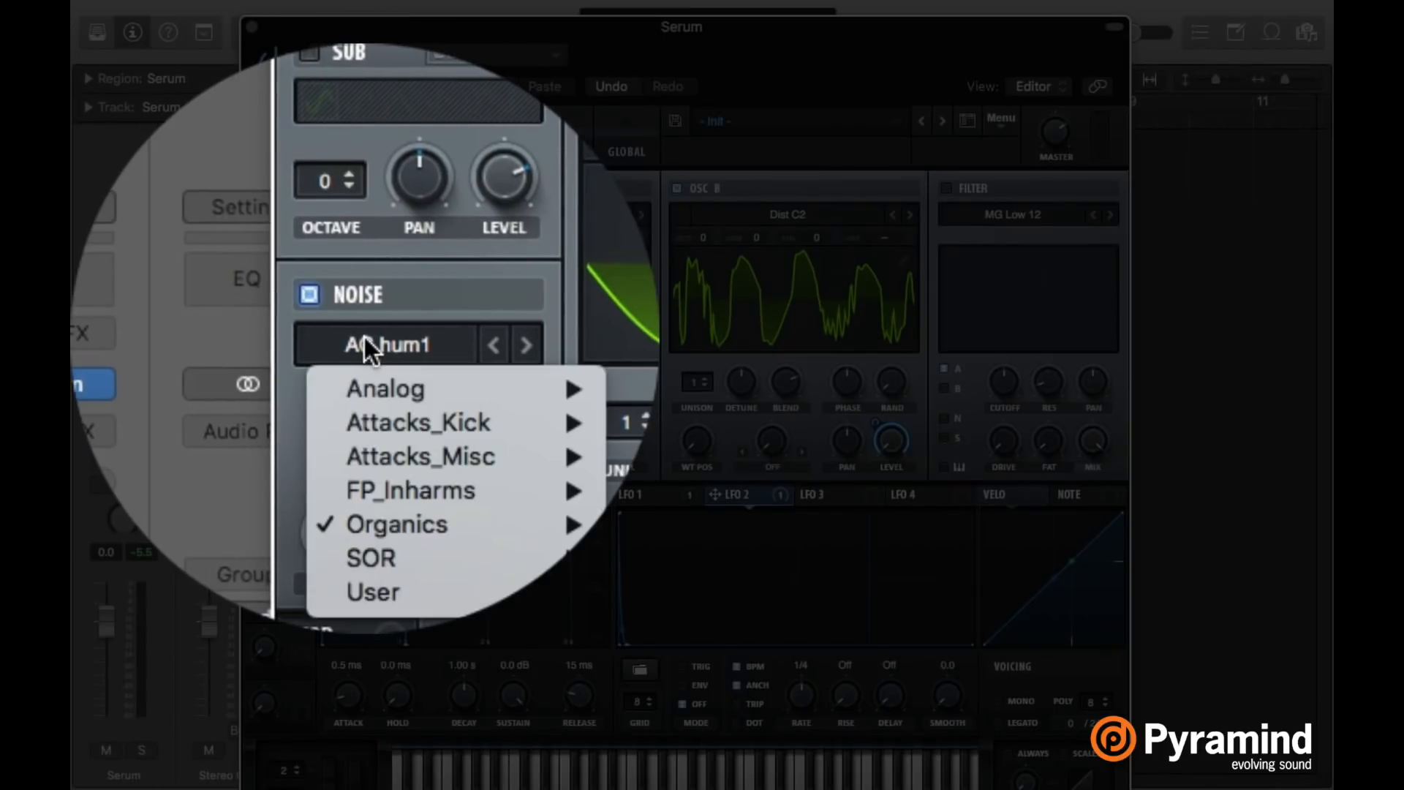
pyautogui.moveTo(364, 358)
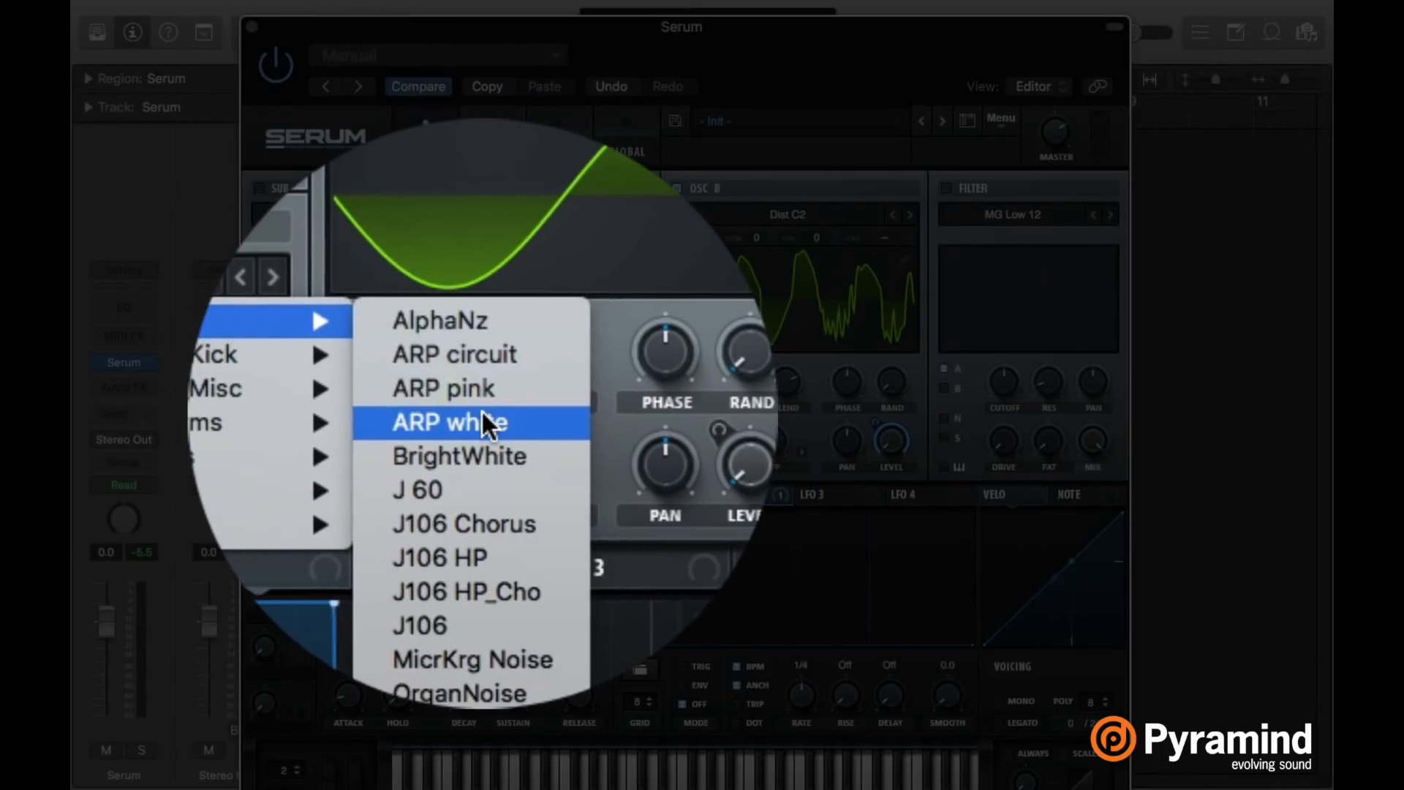
pyautogui.click(483, 423)
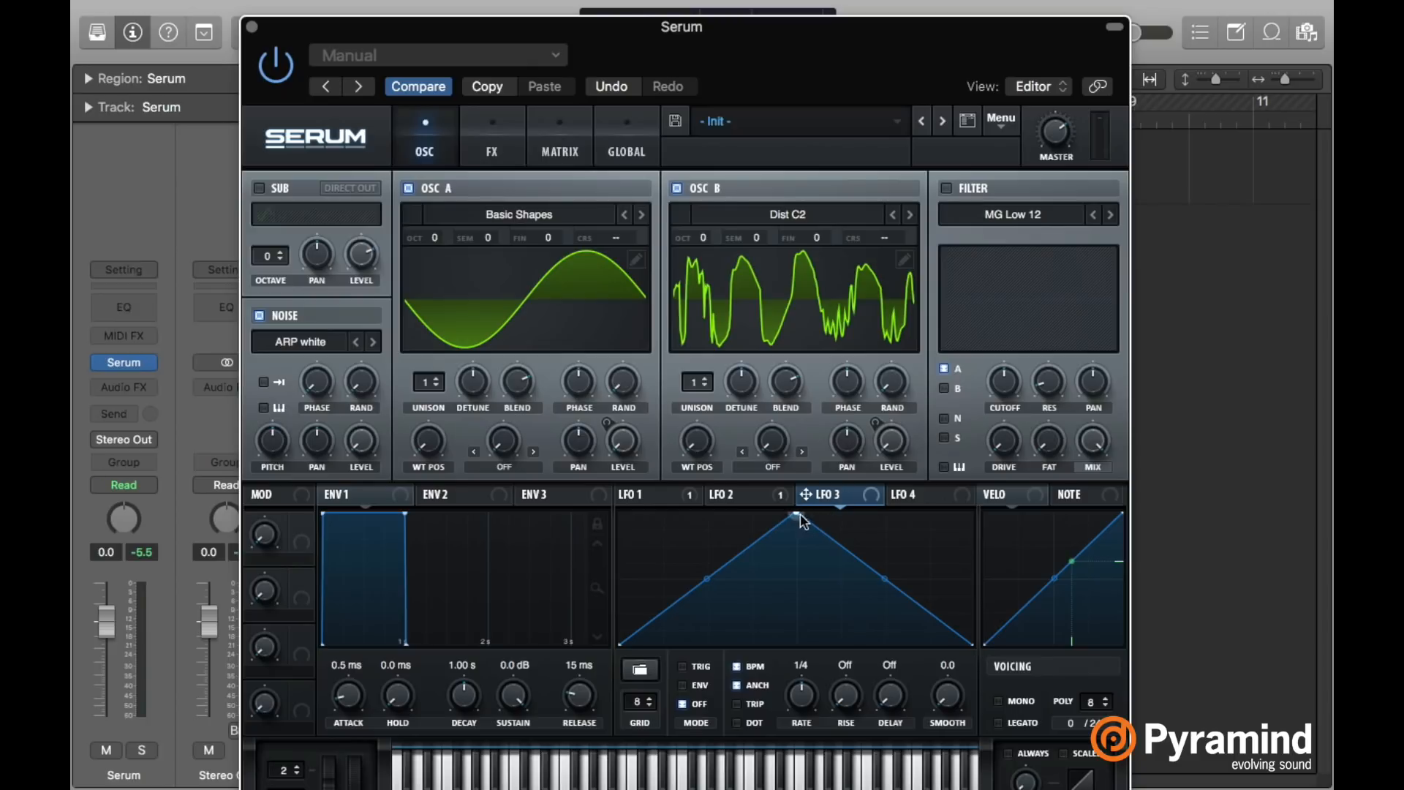
# Shape LFO 3 with a quick rise and a steep exponential decay, and assign it to the Noise oscillator's level.
pyautogui.moveTo(797, 514); pyautogui.dragTo(639, 513)
pyautogui.moveTo(805, 579); pyautogui.dragTo(804, 607)
pyautogui.moveTo(803, 613); pyautogui.dragTo(803, 615)
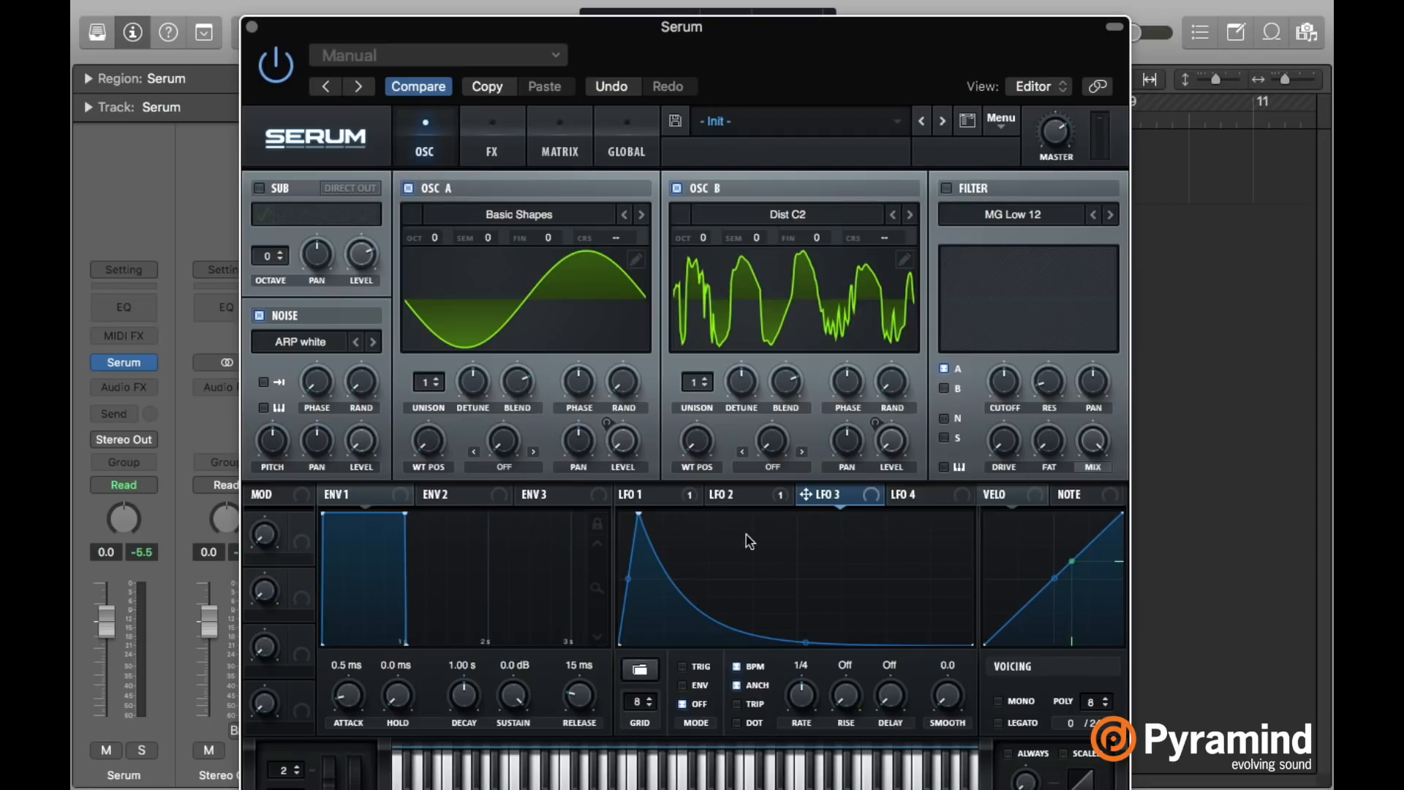
pyautogui.moveTo(825, 501); pyautogui.dragTo(346, 430)
pyautogui.moveTo(638, 513); pyautogui.dragTo(637, 513)
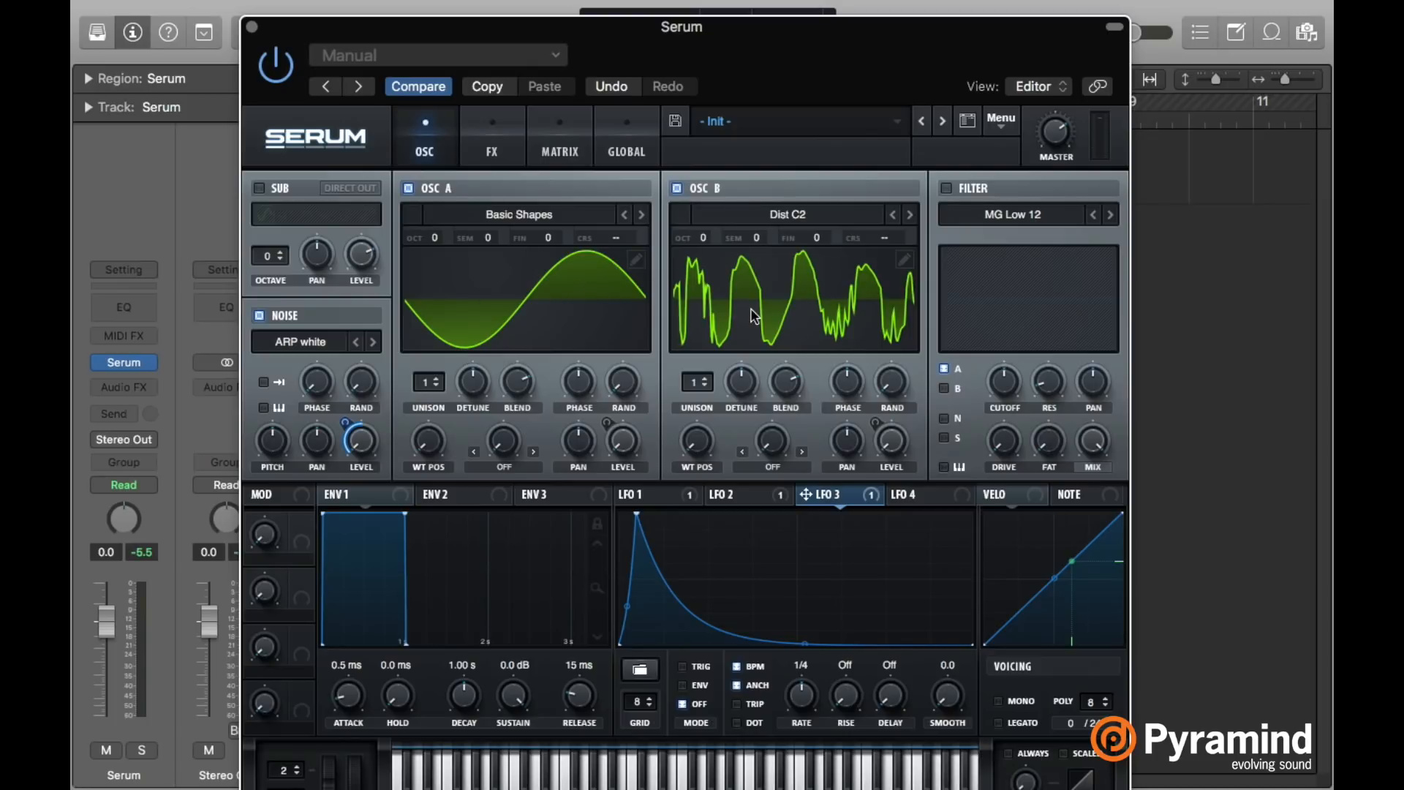
# Enable the Distortion effect with the Tube type and adjust its drive amount.
pyautogui.click(494, 139)
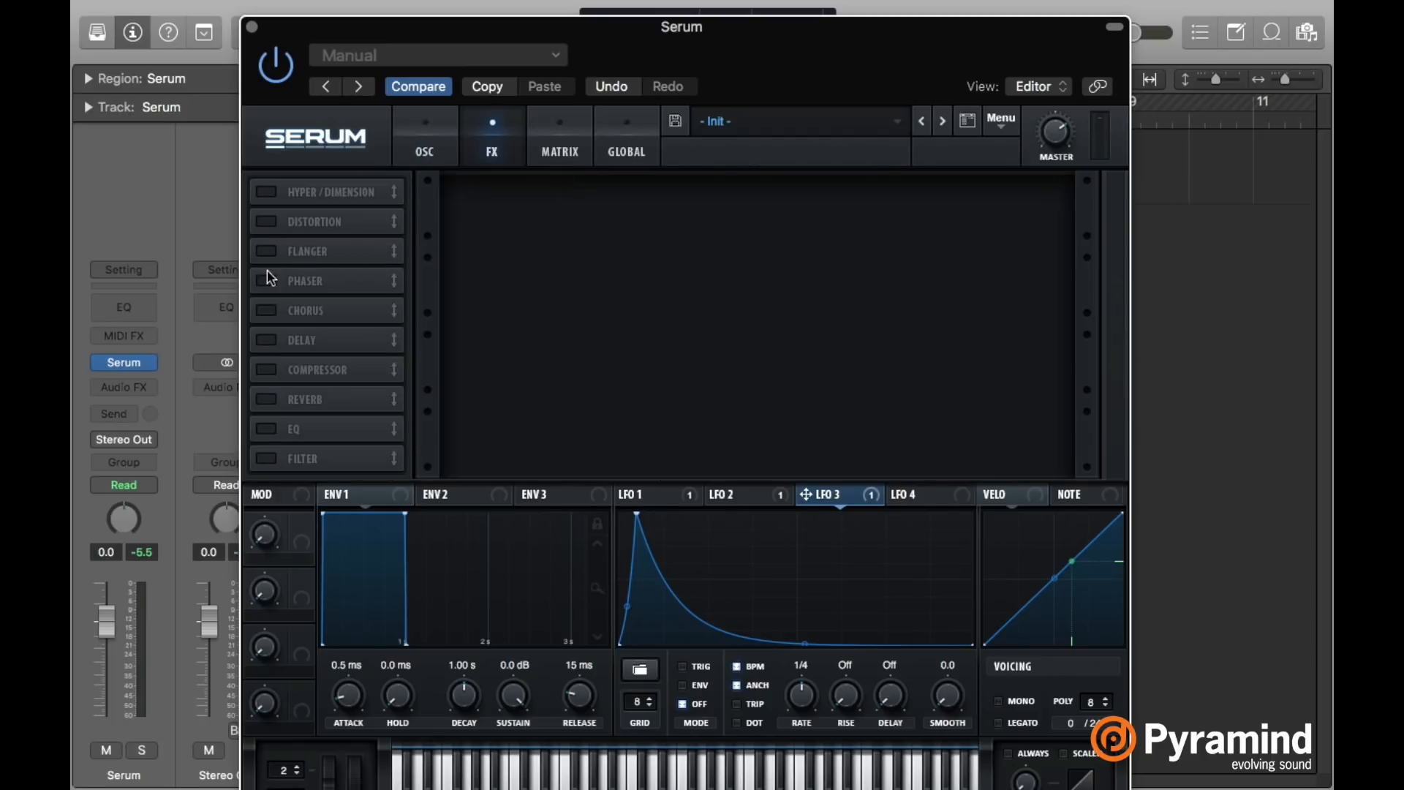
pyautogui.click(268, 222)
pyautogui.moveTo(899, 210)
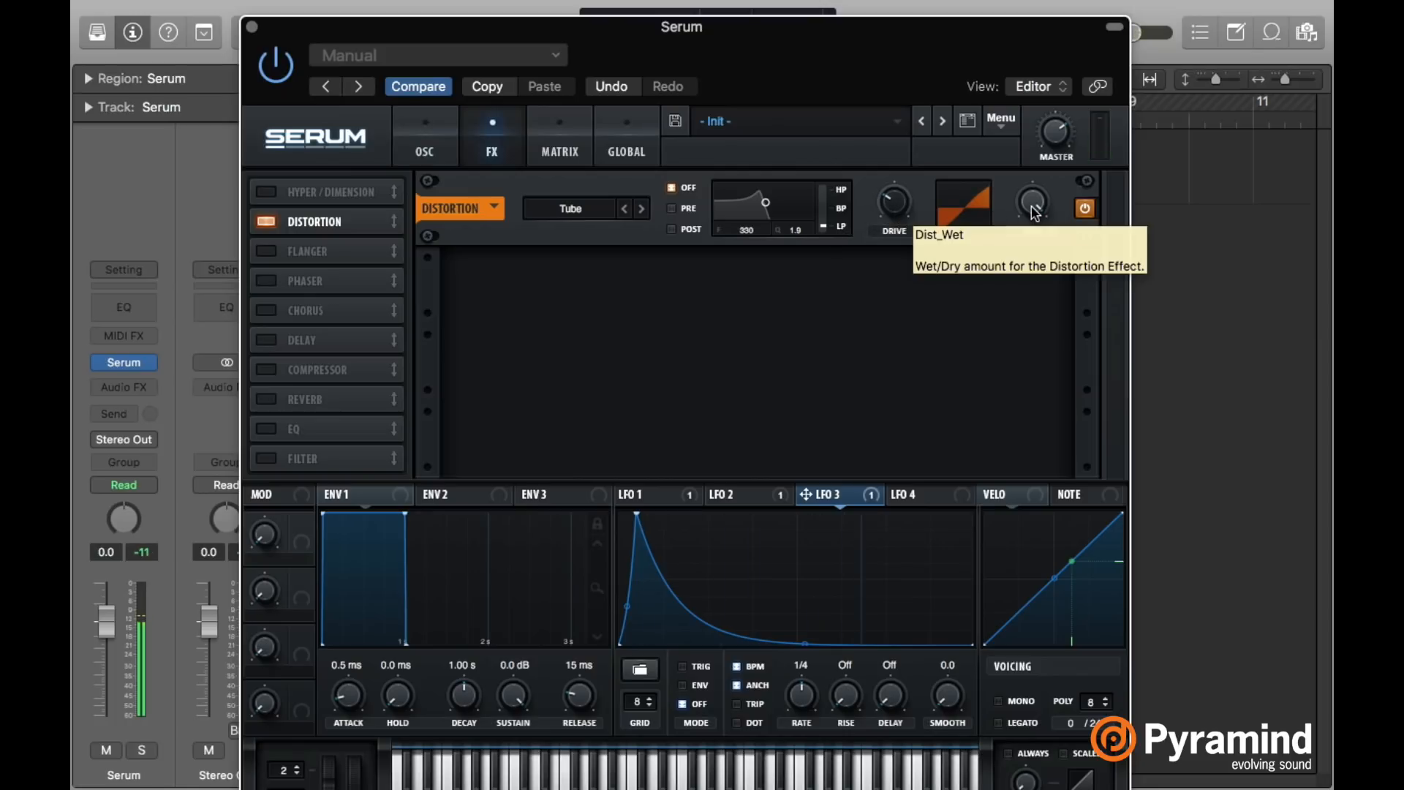
pyautogui.moveTo(894, 201); pyautogui.dragTo(895, 204)
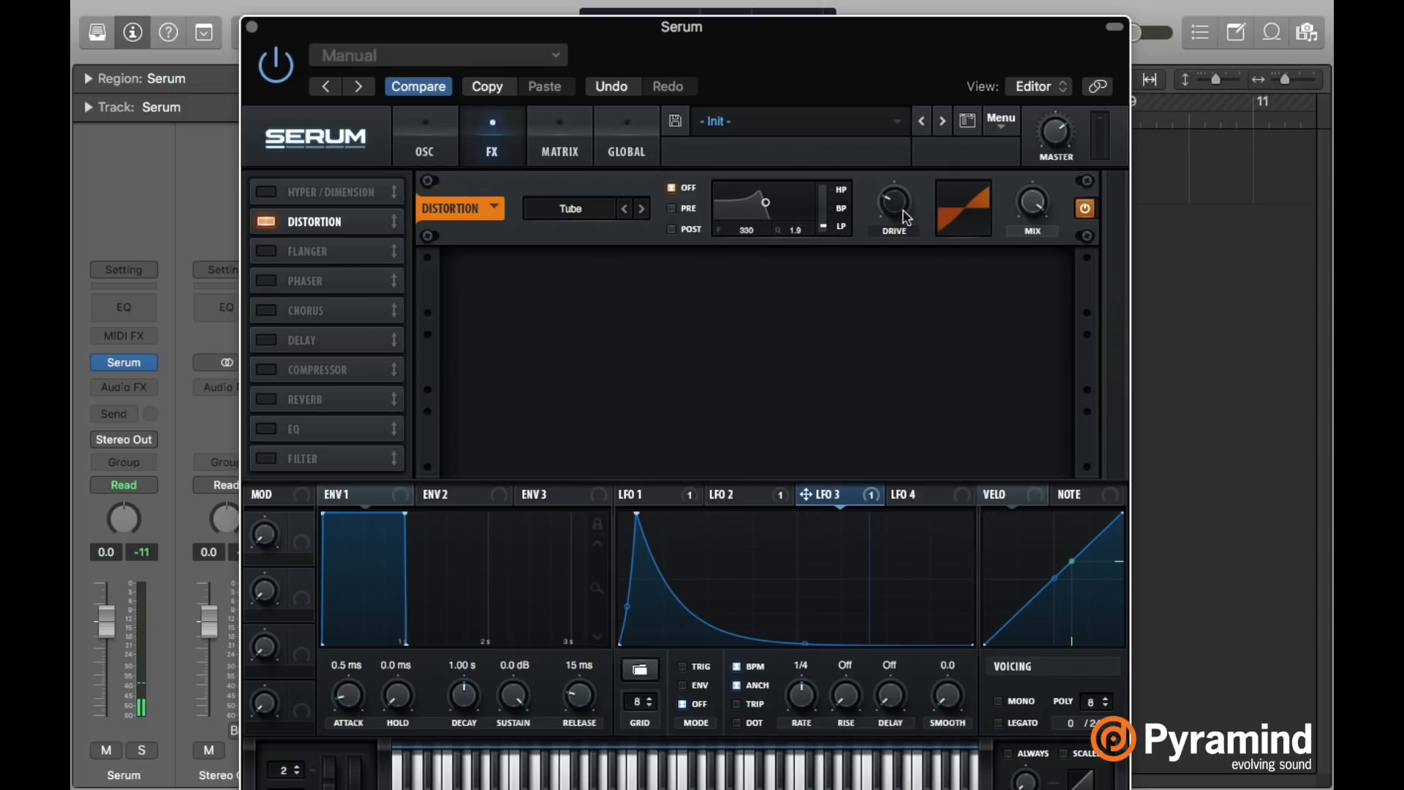
# Enable the Compressor effect, lower its threshold, shorten its attack and raise its makeup gain.
pyautogui.click(266, 369)
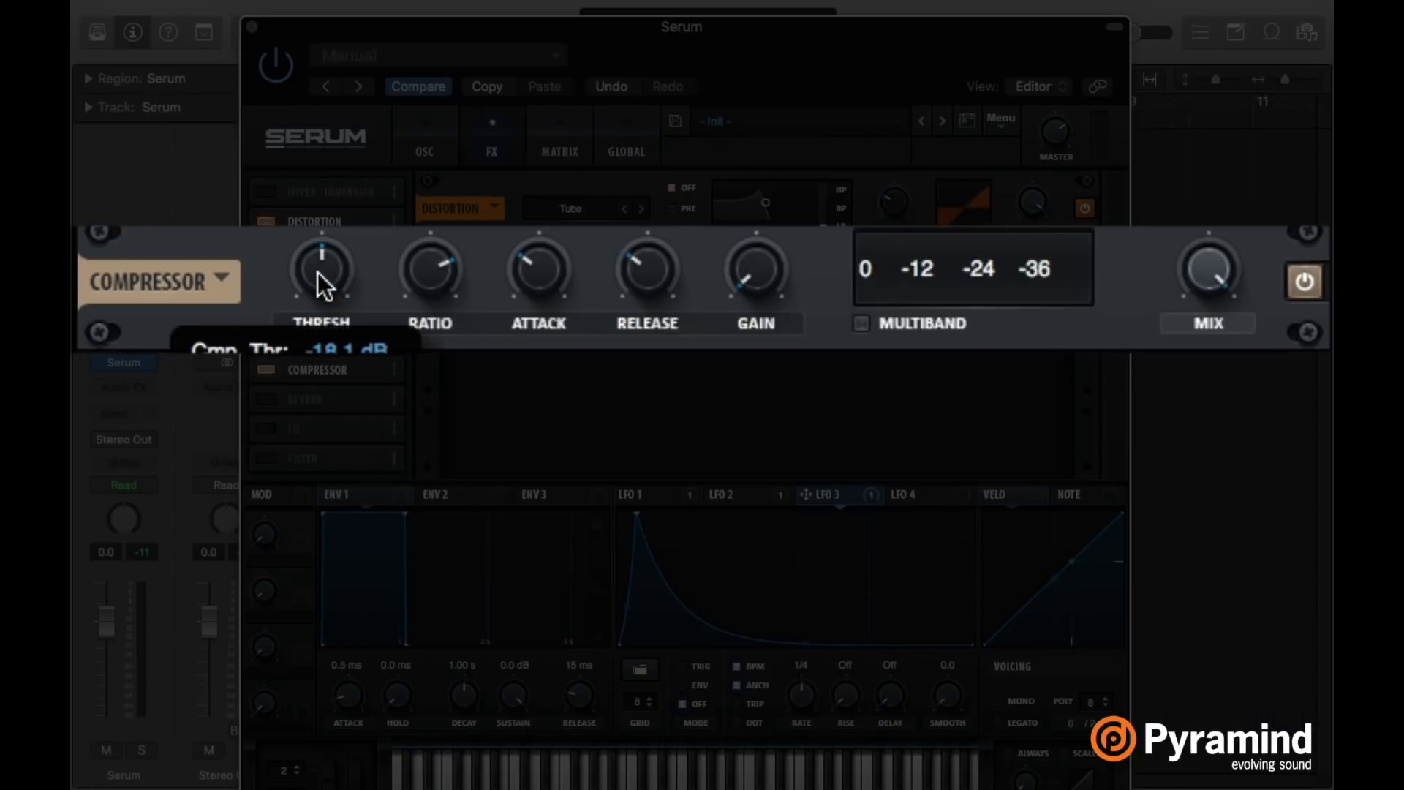
pyautogui.moveTo(317, 272); pyautogui.dragTo(318, 232)
pyautogui.moveTo(431, 271)
pyautogui.moveTo(533, 282); pyautogui.dragTo(533, 311)
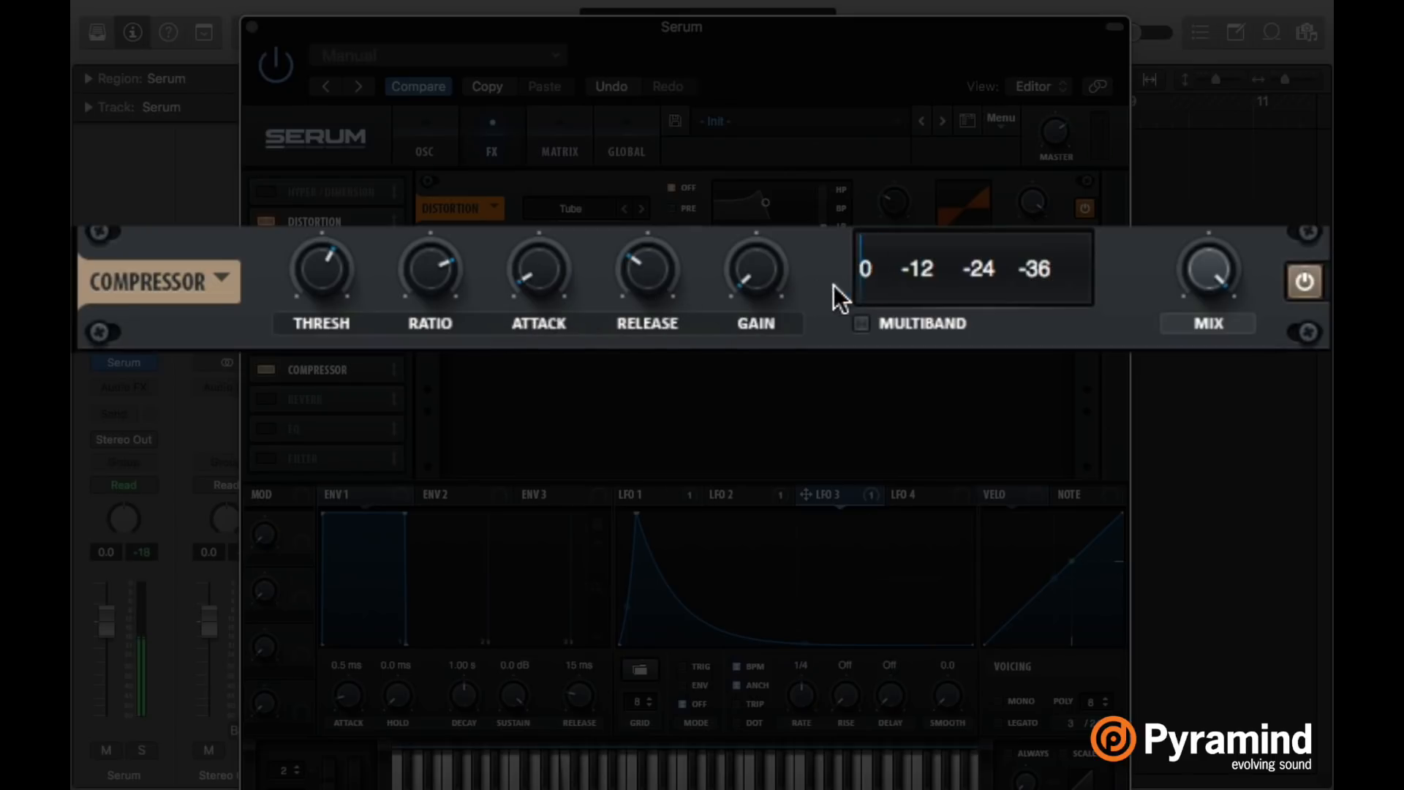
pyautogui.moveTo(773, 274); pyautogui.dragTo(765, 247)
pyautogui.scroll(6, 765, 252)
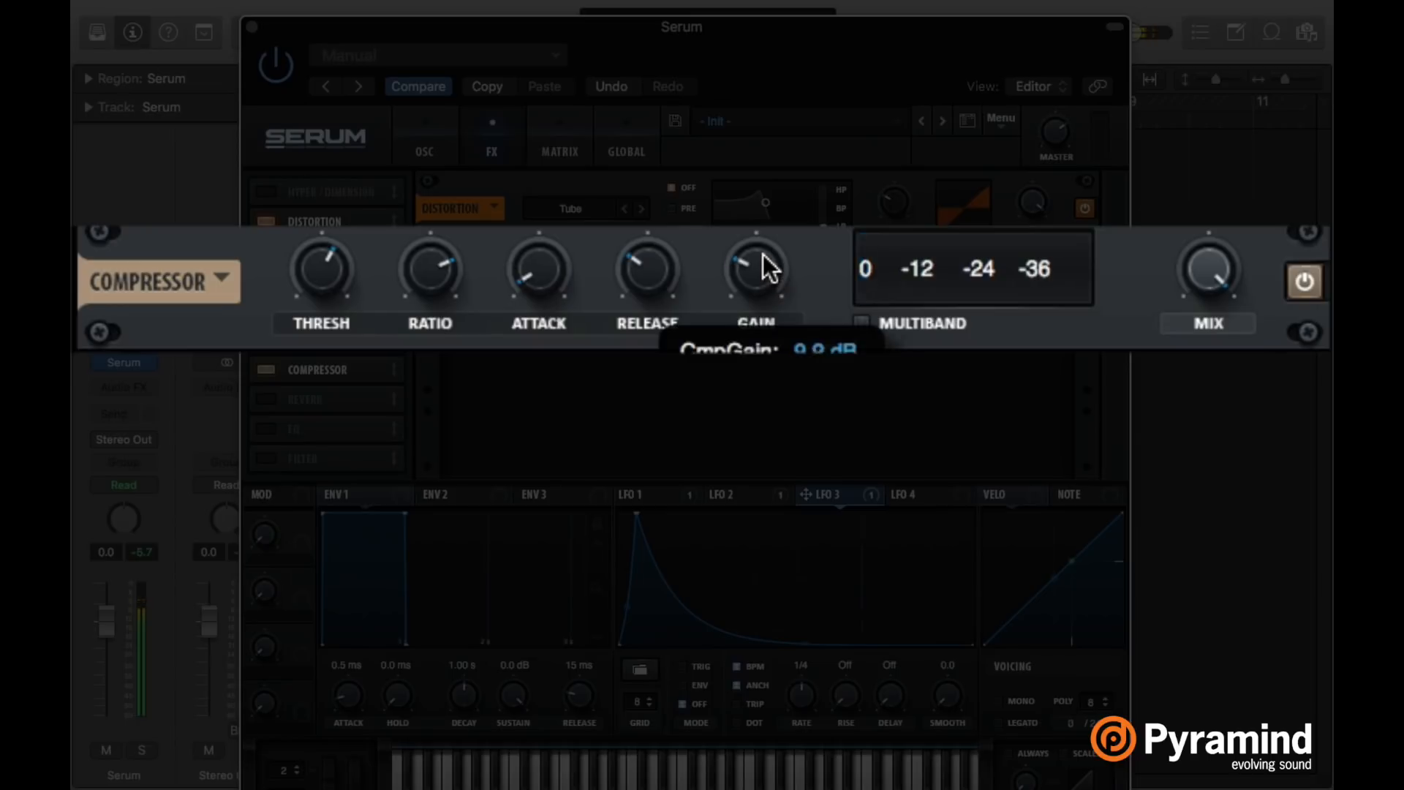
pyautogui.moveTo(764, 264); pyautogui.dragTo(768, 261)
pyautogui.moveTo(333, 281)
pyautogui.mouseDown()
pyautogui.moveTo(326, 233)
pyautogui.moveTo(326, 268)
pyautogui.mouseUp()
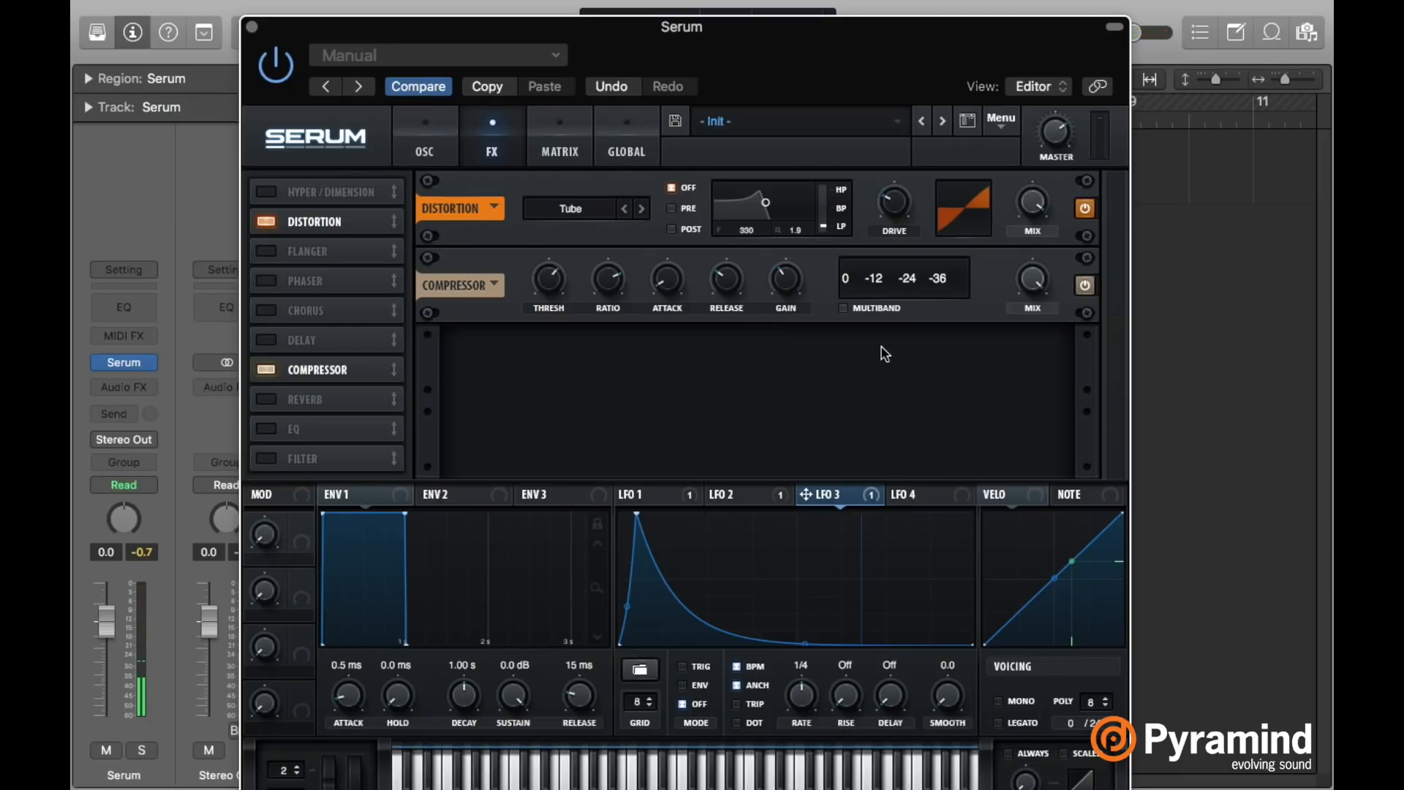
# Switch the compressor to multiband mode, raise its threshold and lengthen its attack.
pyautogui.click(844, 309)
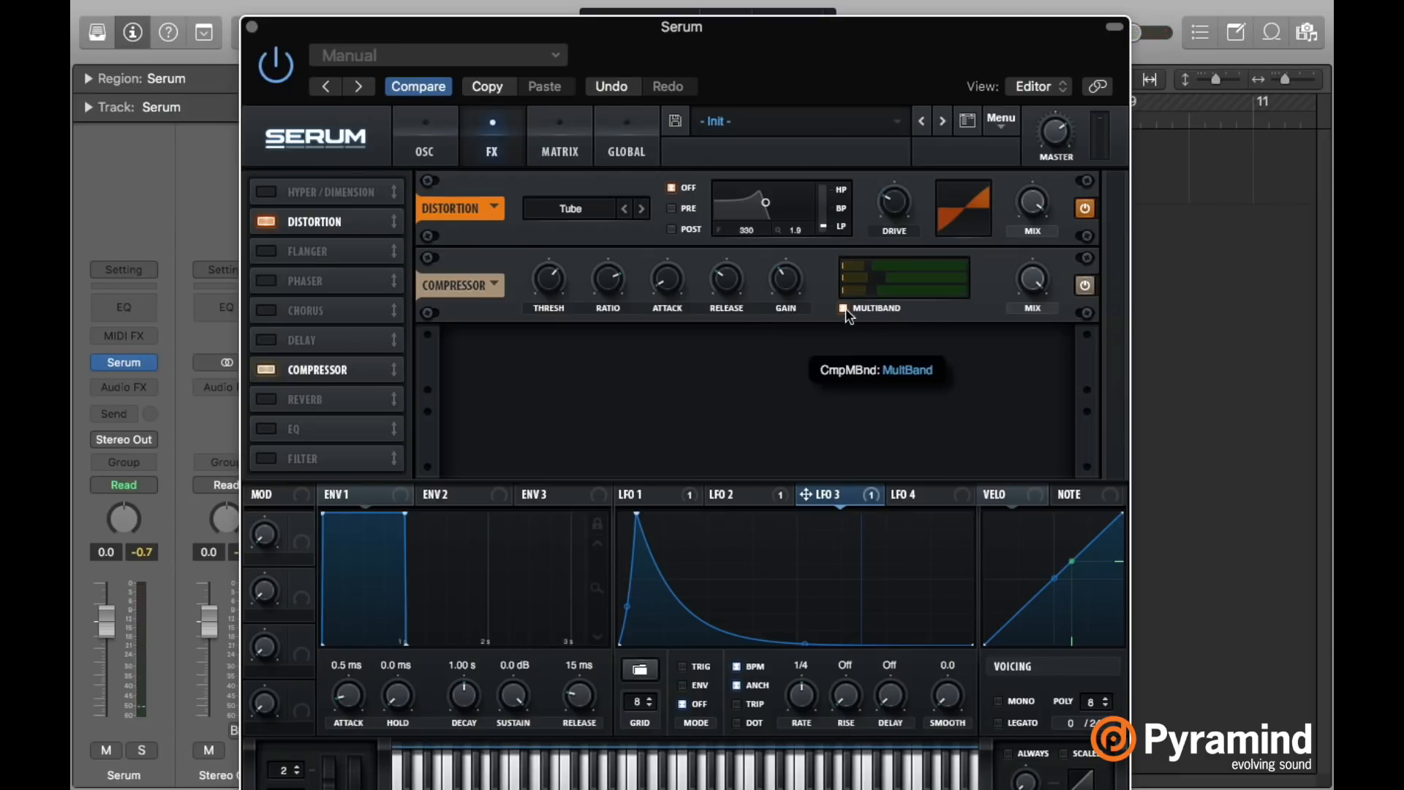
pyautogui.moveTo(544, 287); pyautogui.dragTo(553, 274)
pyautogui.moveTo(331, 263); pyautogui.dragTo(344, 317)
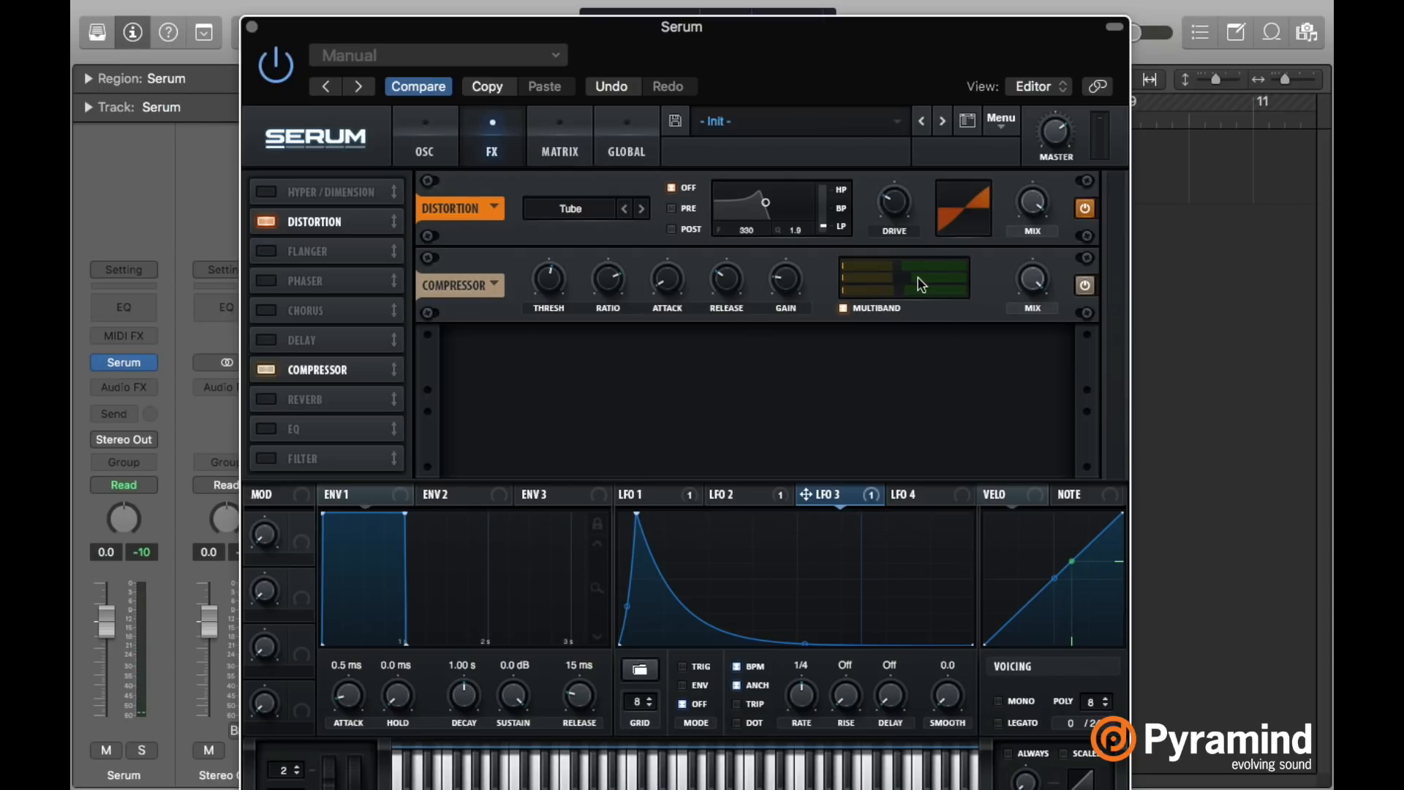
pyautogui.click(858, 307)
pyautogui.moveTo(539, 276)
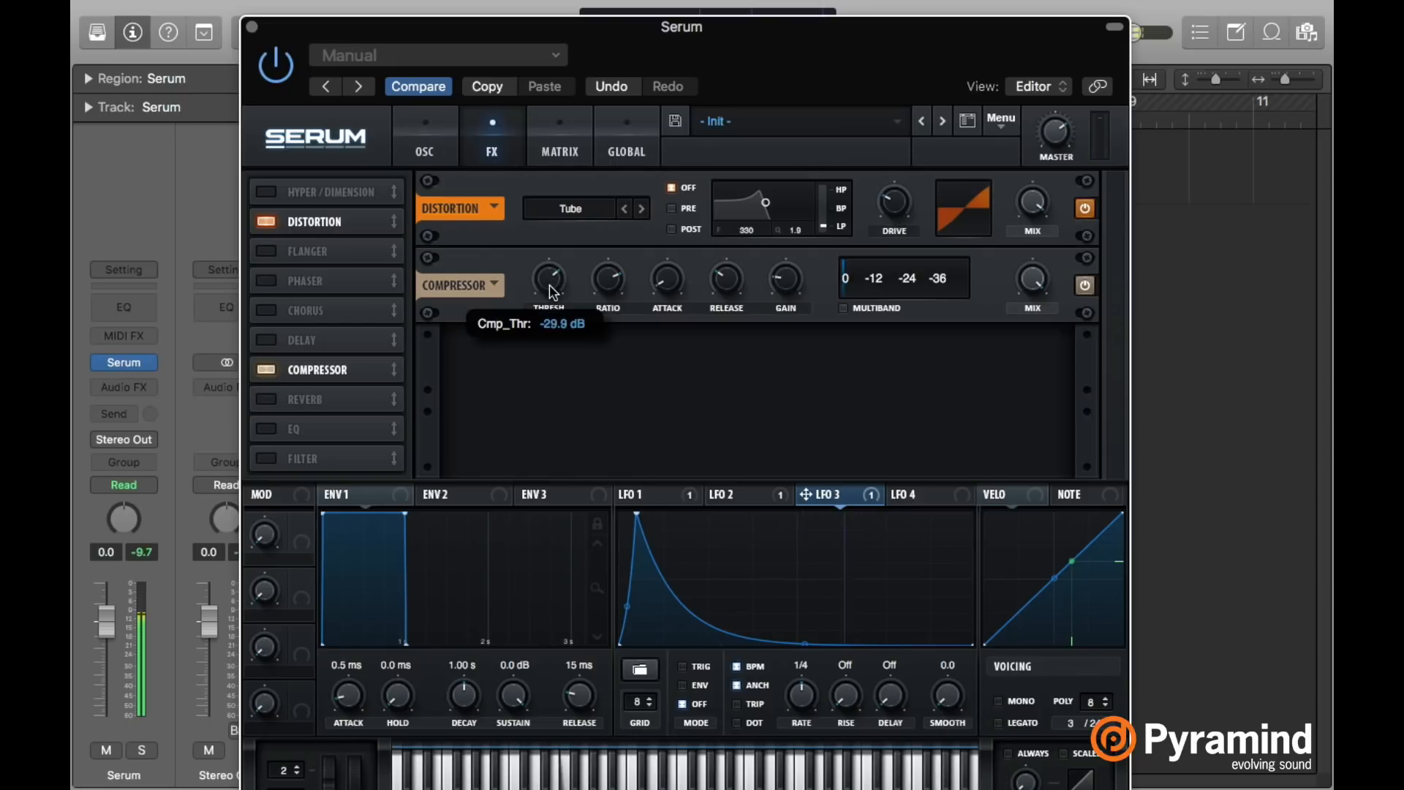
pyautogui.click(876, 310)
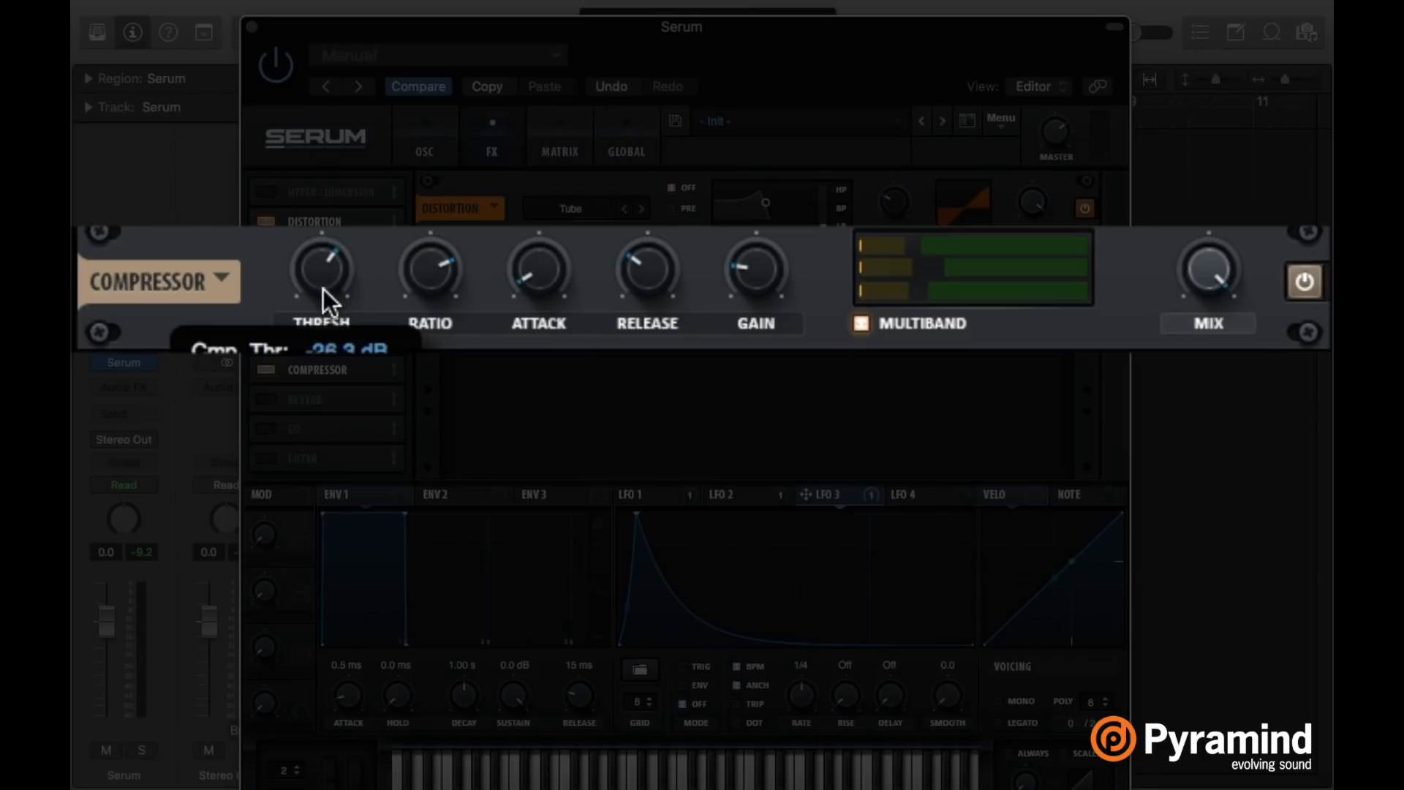
pyautogui.moveTo(324, 265); pyautogui.dragTo(325, 344)
pyautogui.moveTo(533, 287); pyautogui.dragTo(525, 205)
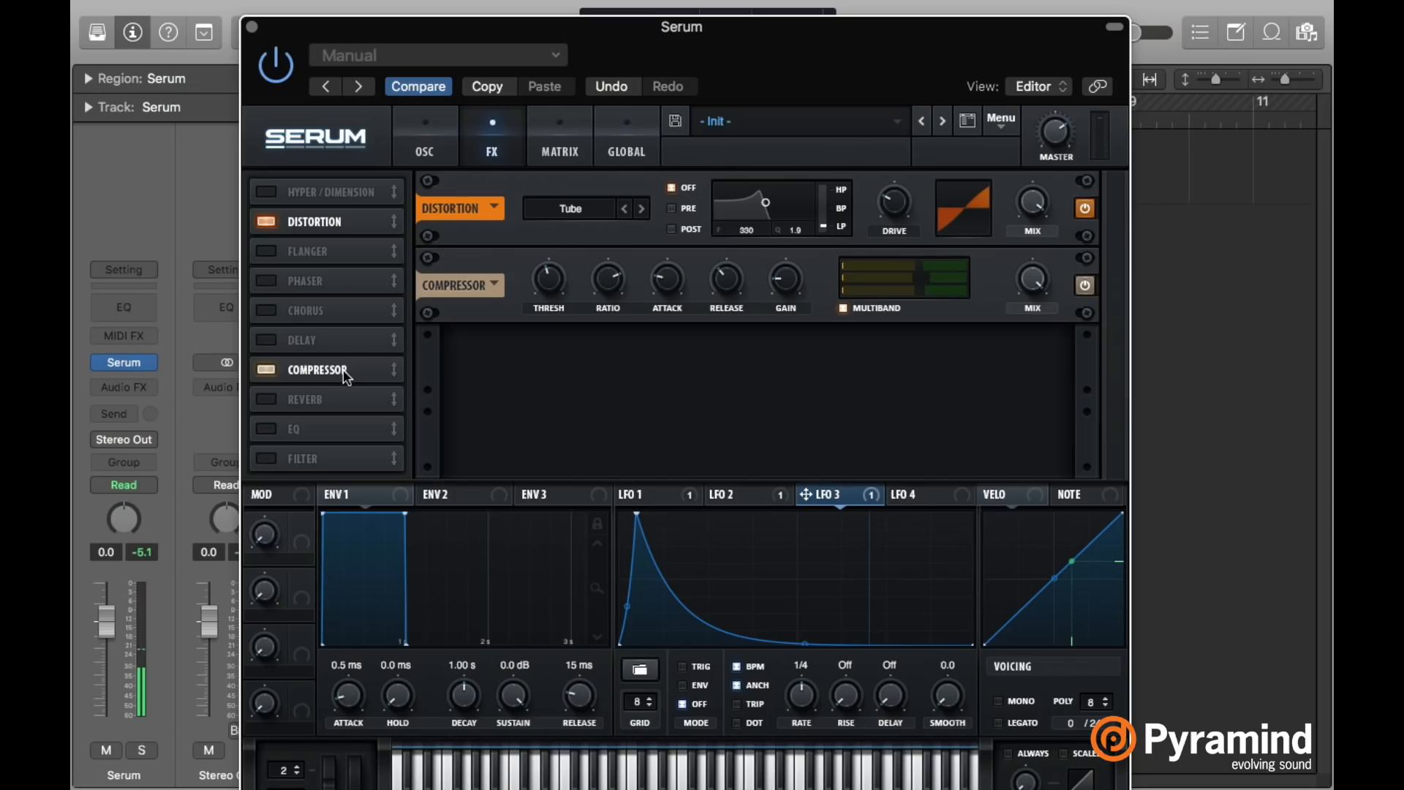
# Move the Compressor directly after Distortion in the effects chain, then enable the EQ and place it after the Compressor.
pyautogui.moveTo(344, 370); pyautogui.dragTo(354, 248)
pyautogui.click(265, 429)
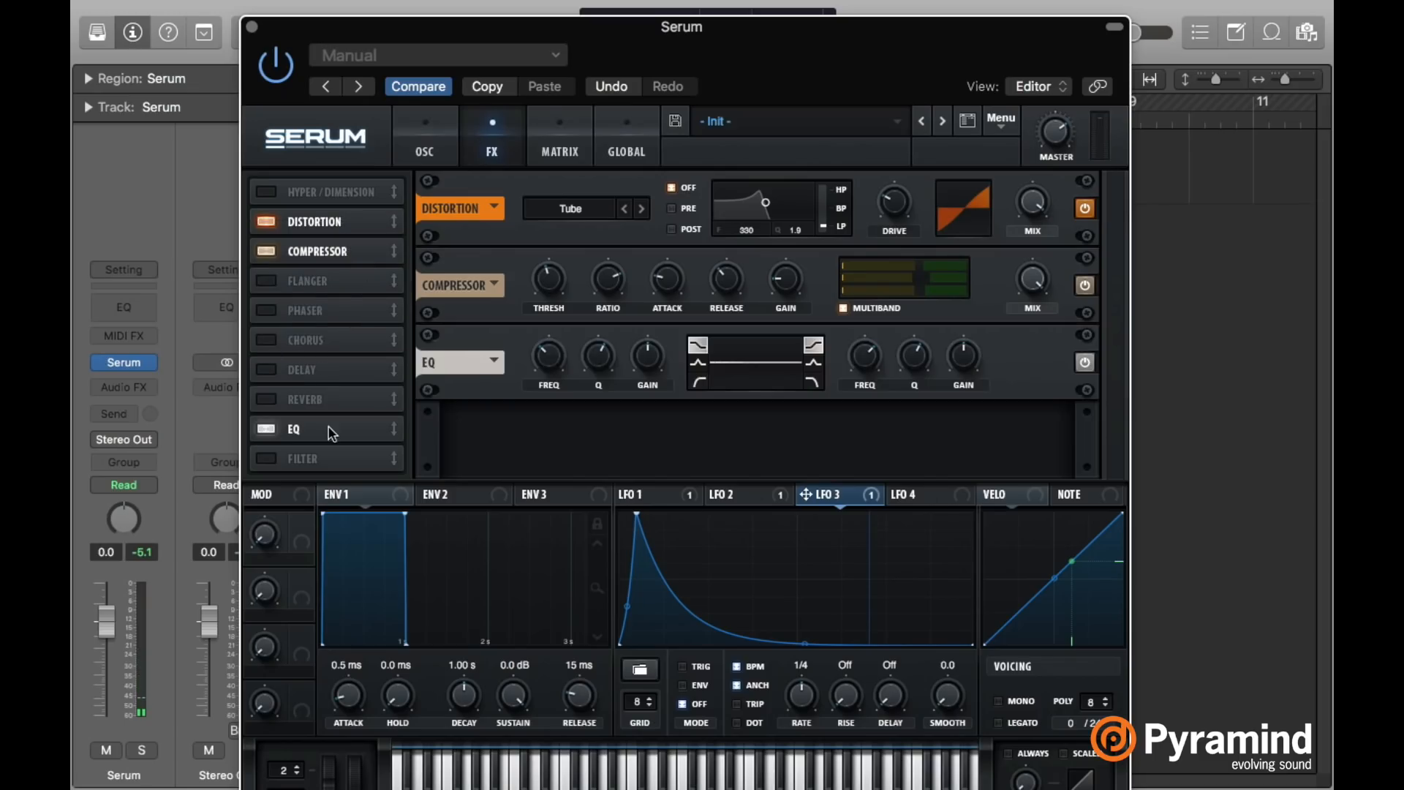
pyautogui.moveTo(328, 427); pyautogui.dragTo(352, 285)
# Change the EQ's high band to a peak shape, set it to about 1261 Hz and boost its gain.
pyautogui.click(815, 362)
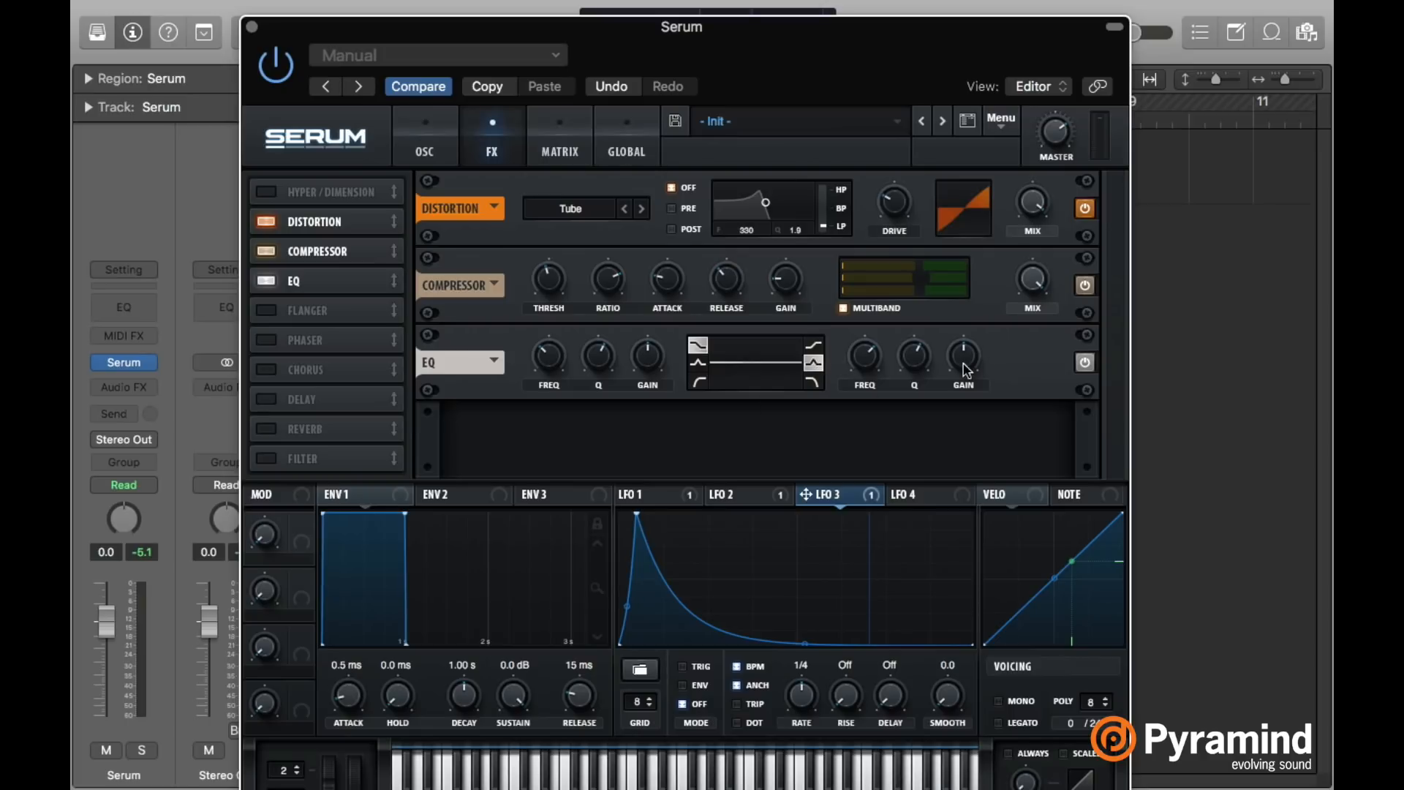
pyautogui.moveTo(958, 369); pyautogui.dragTo(957, 354)
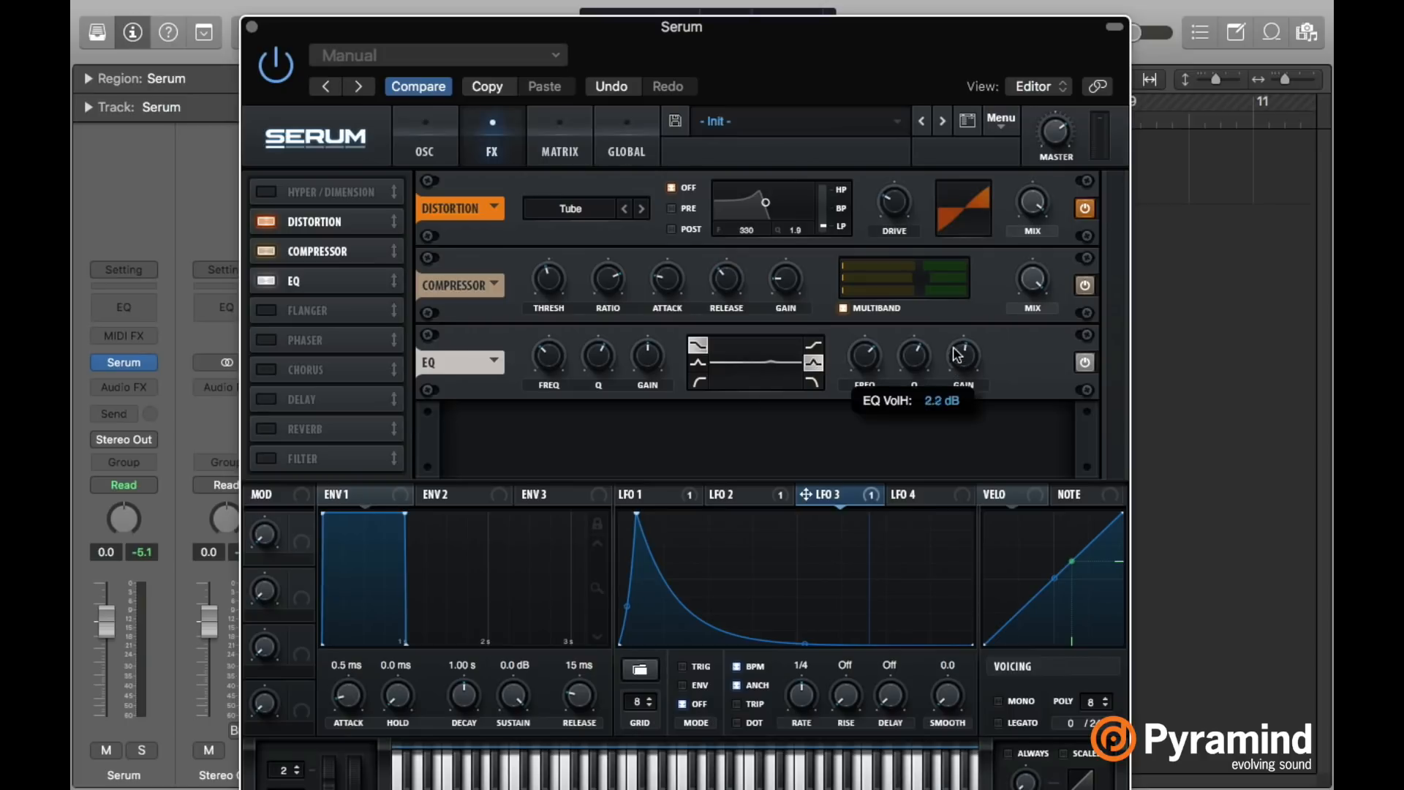
pyautogui.click(866, 358)
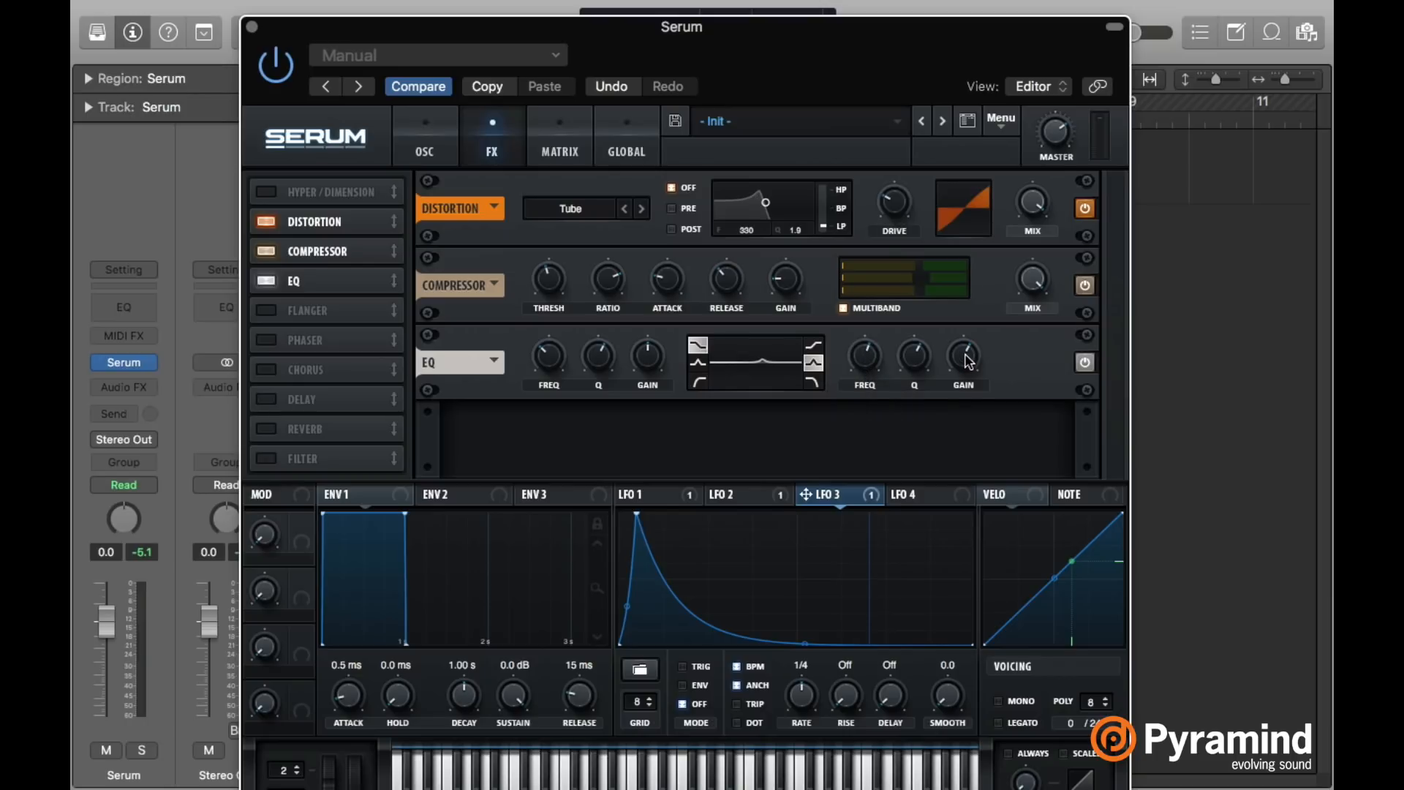
pyautogui.click(914, 356)
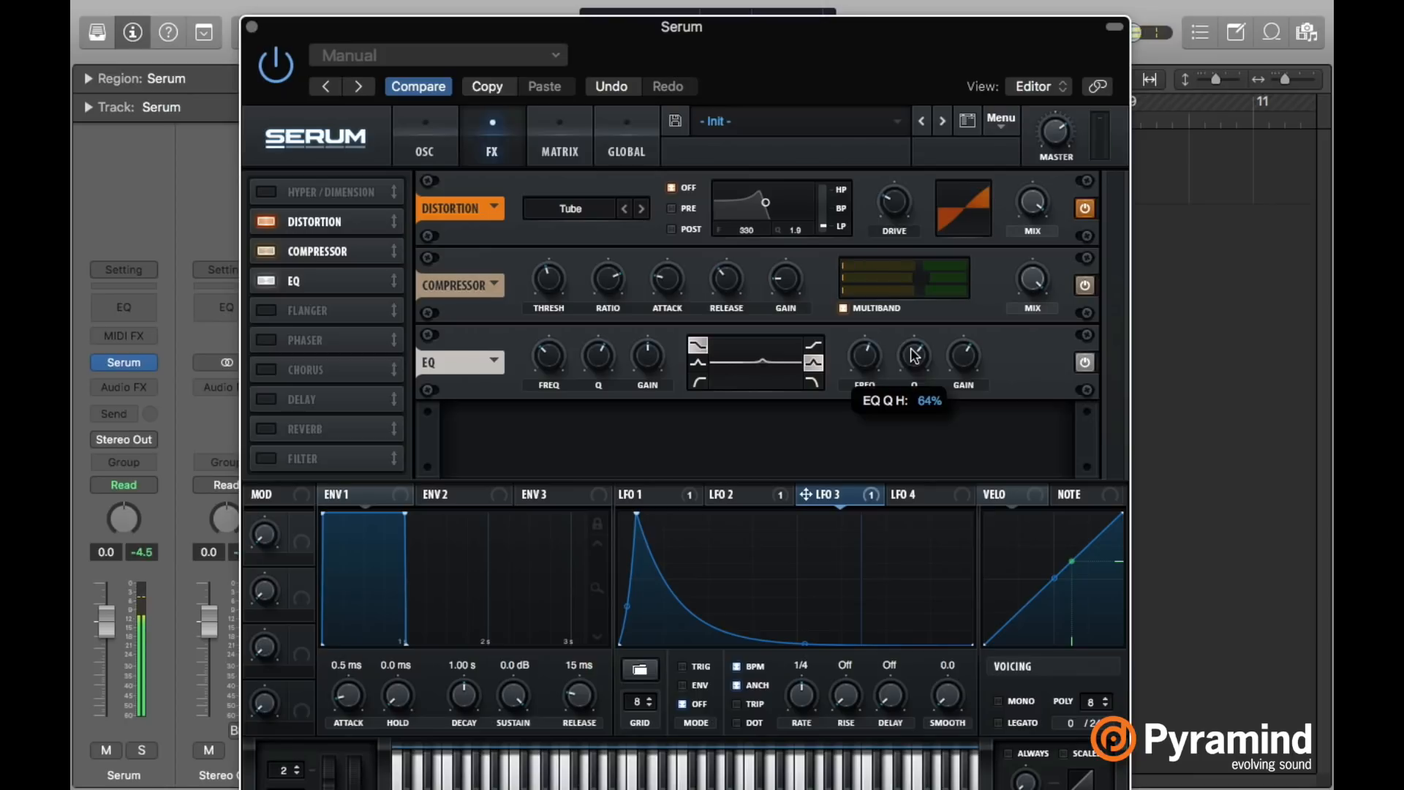
pyautogui.moveTo(963, 357); pyautogui.dragTo(957, 346)
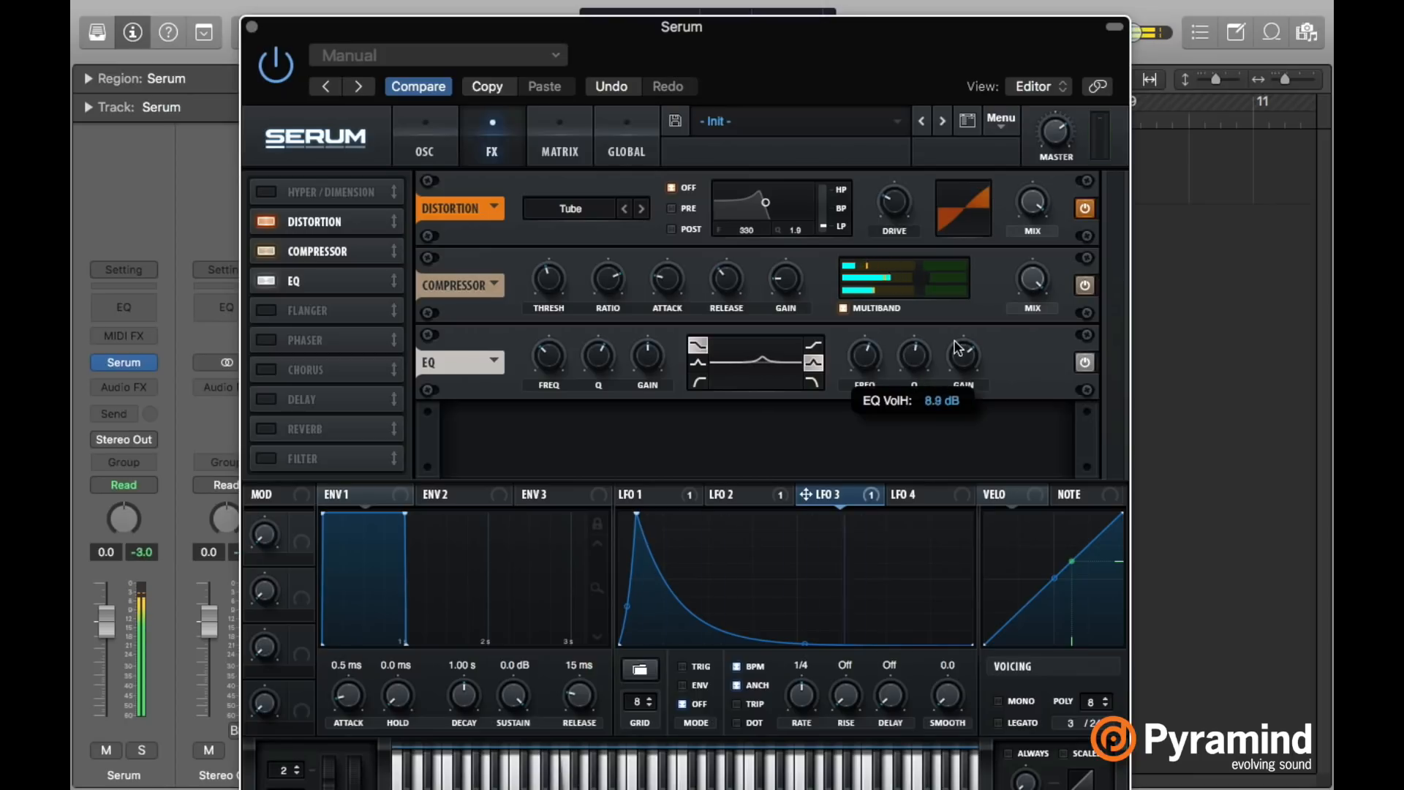
pyautogui.moveTo(873, 361); pyautogui.dragTo(872, 357)
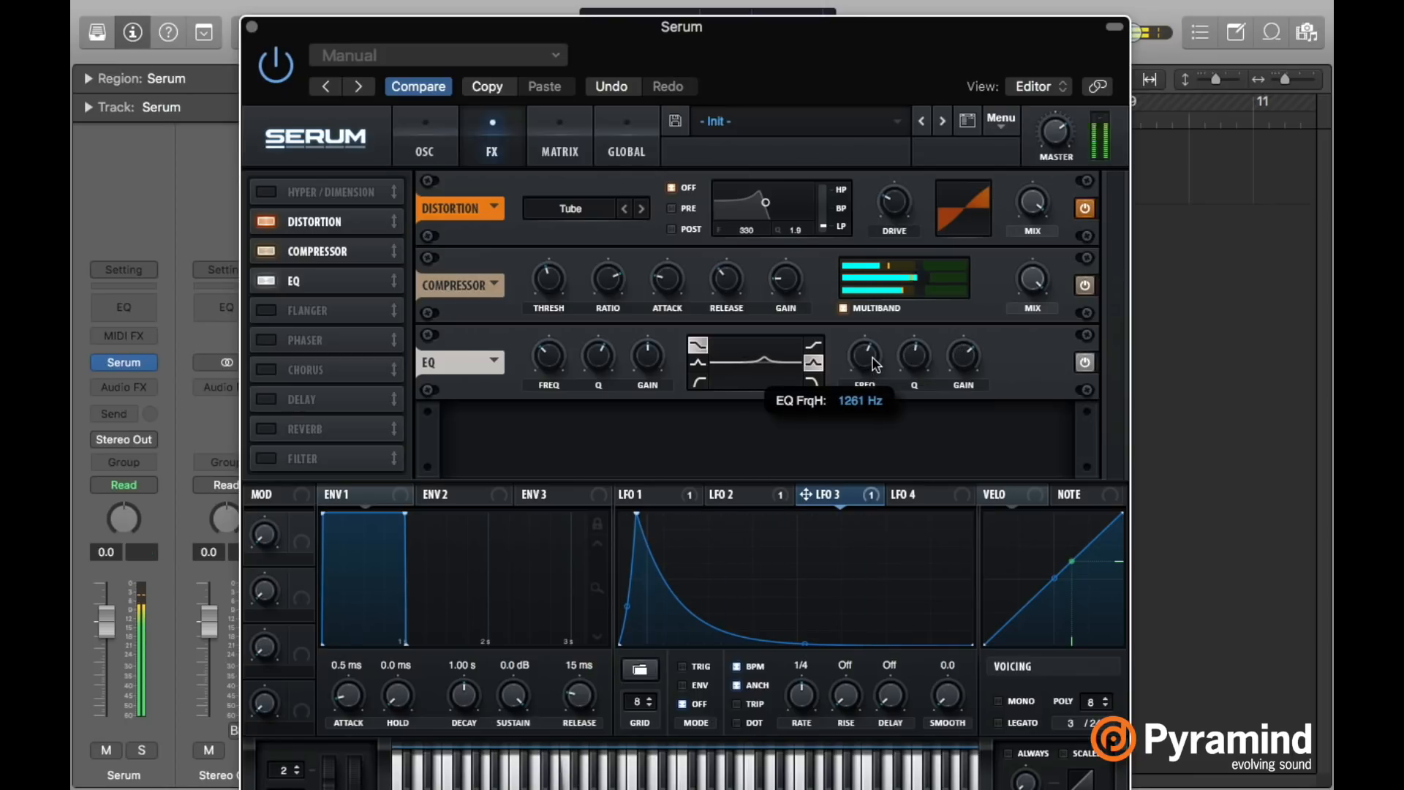
pyautogui.moveTo(957, 355)
pyautogui.mouseDown()
pyautogui.moveTo(916, 360)
pyautogui.moveTo(961, 344)
pyautogui.mouseUp()
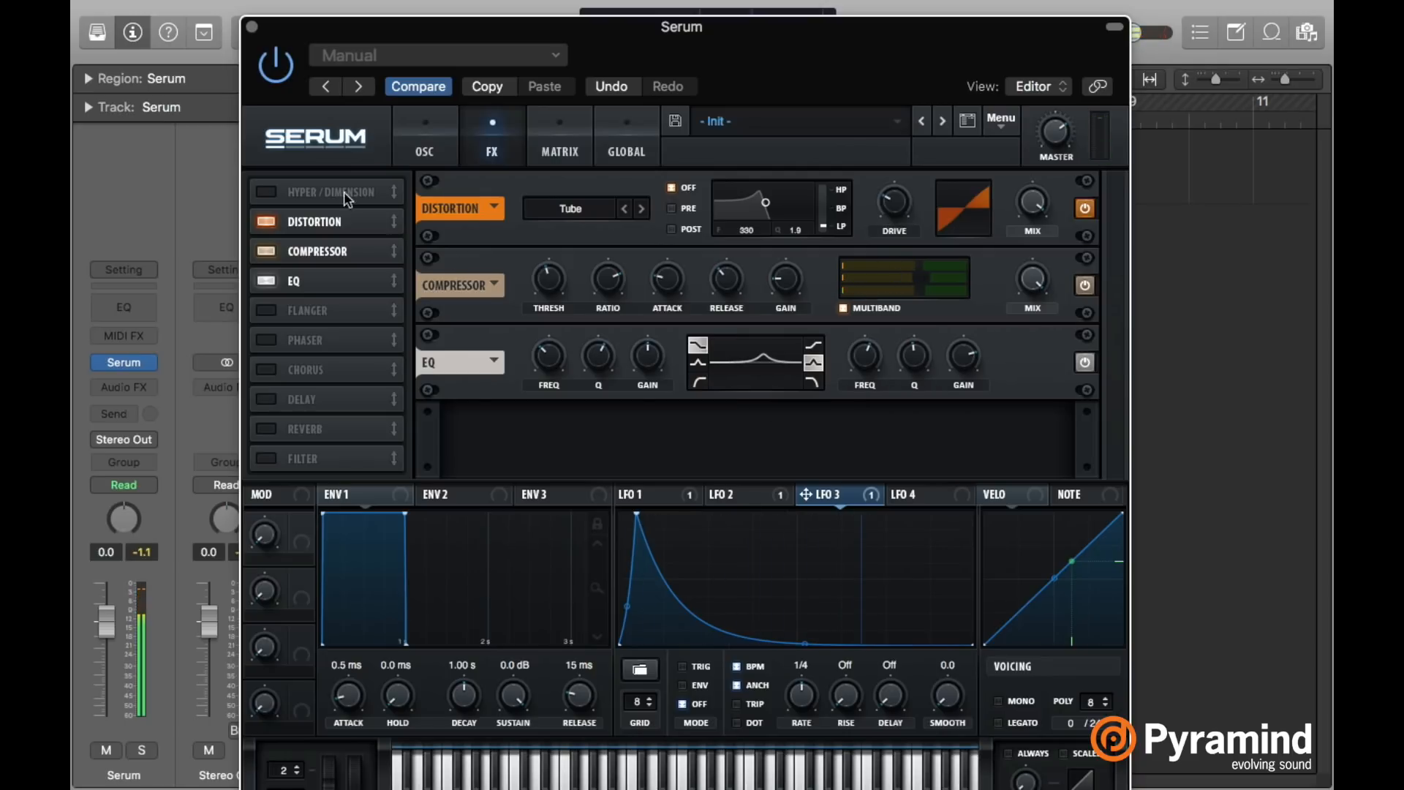
# Close the Serum window, bounce the Serum region in place to a new audio track, and mute and hide the original track.
pyautogui.click(255, 29)
pyautogui.rightClick(629, 172)
pyautogui.click(385, 177)
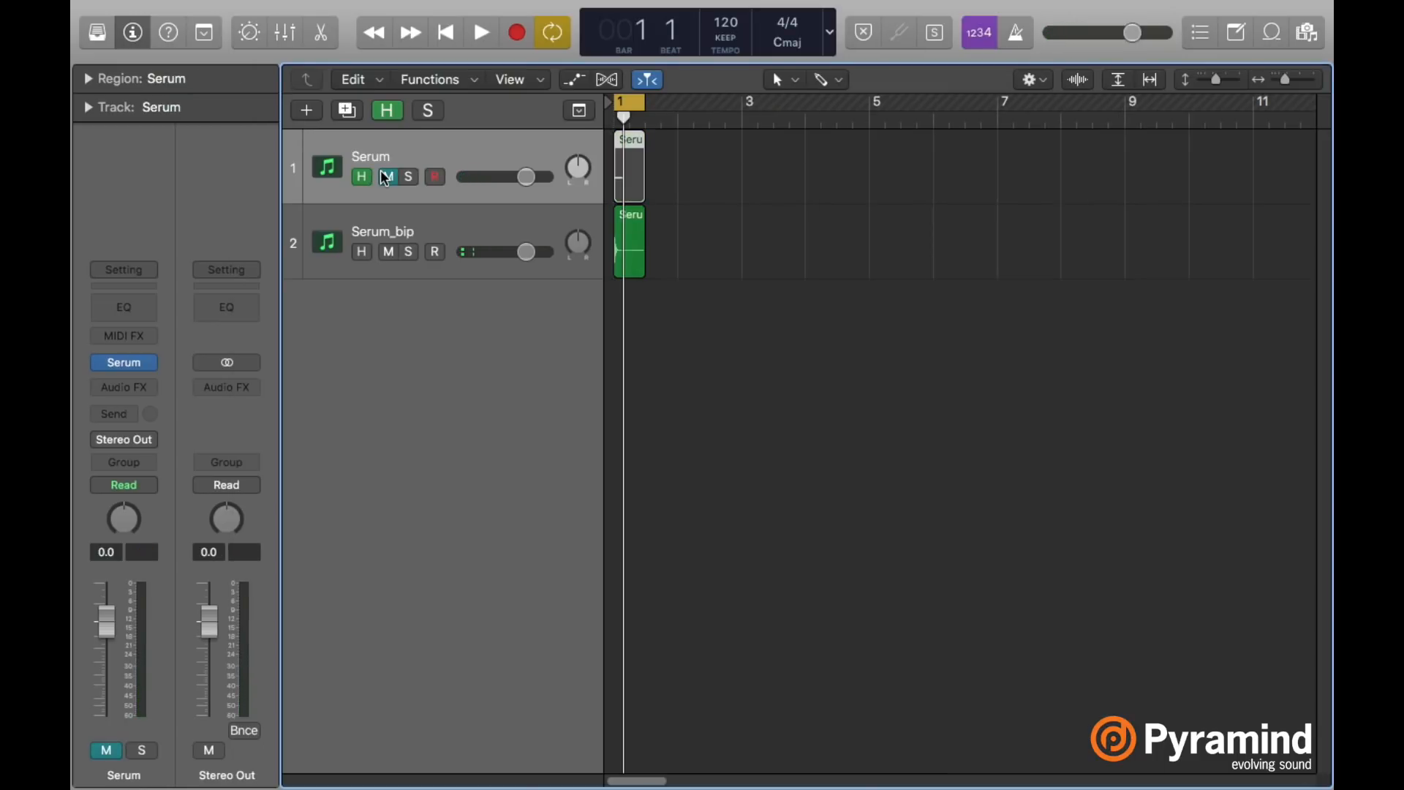
pyautogui.press('h')
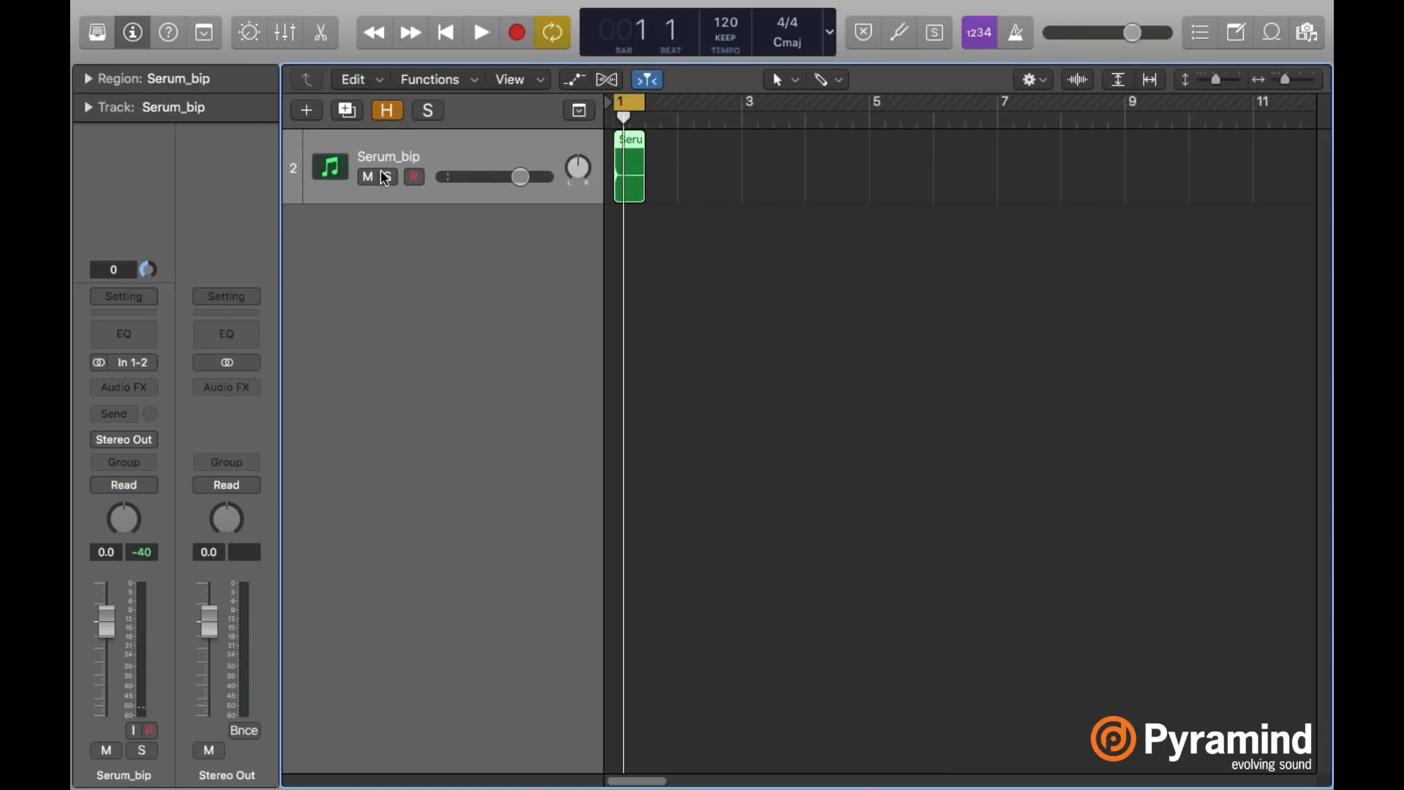
# Examine the bounced Serum_bip waveform up close in the audio file editor and play the region back.
pyautogui.moveTo(1286, 80); pyautogui.dragTo(1295, 80)
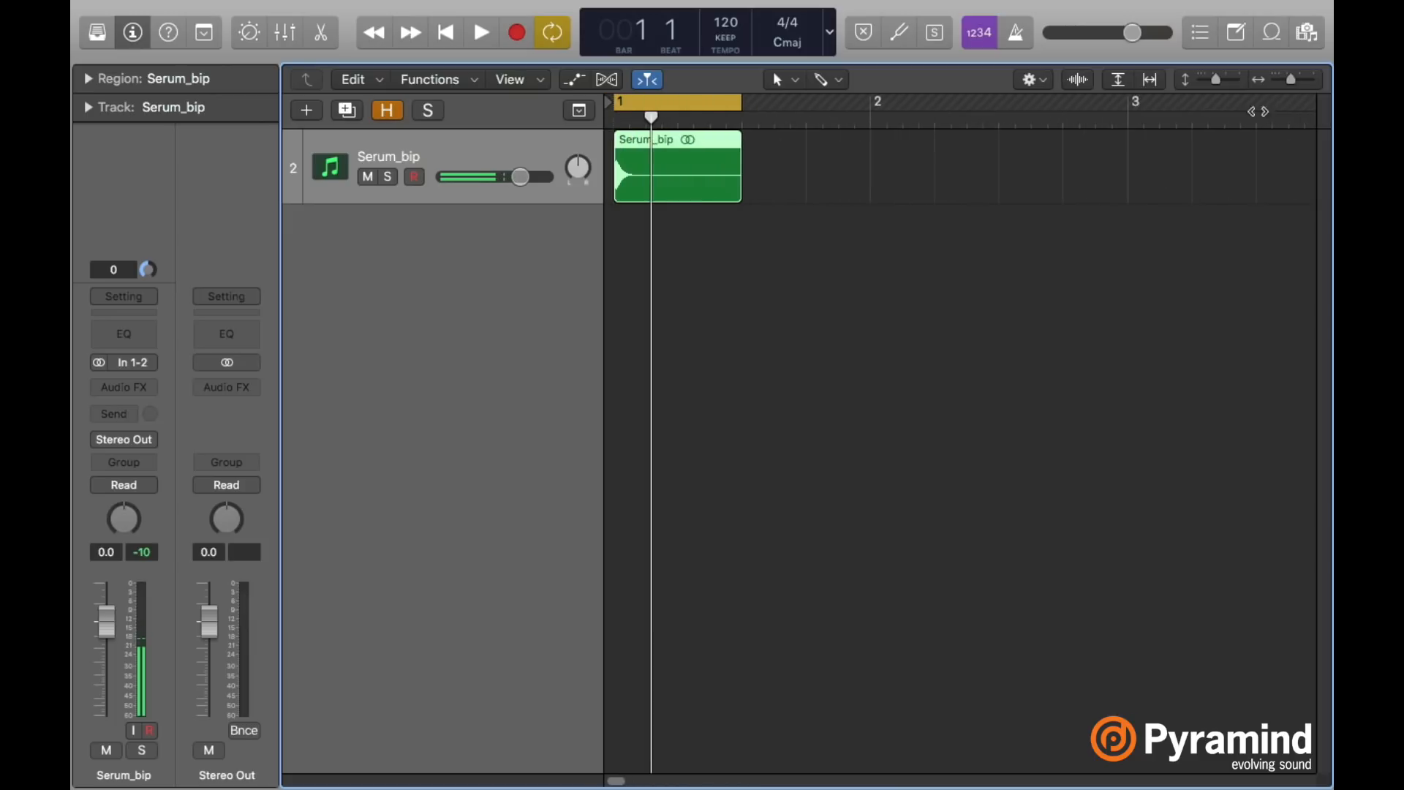
pyautogui.doubleClick(684, 161)
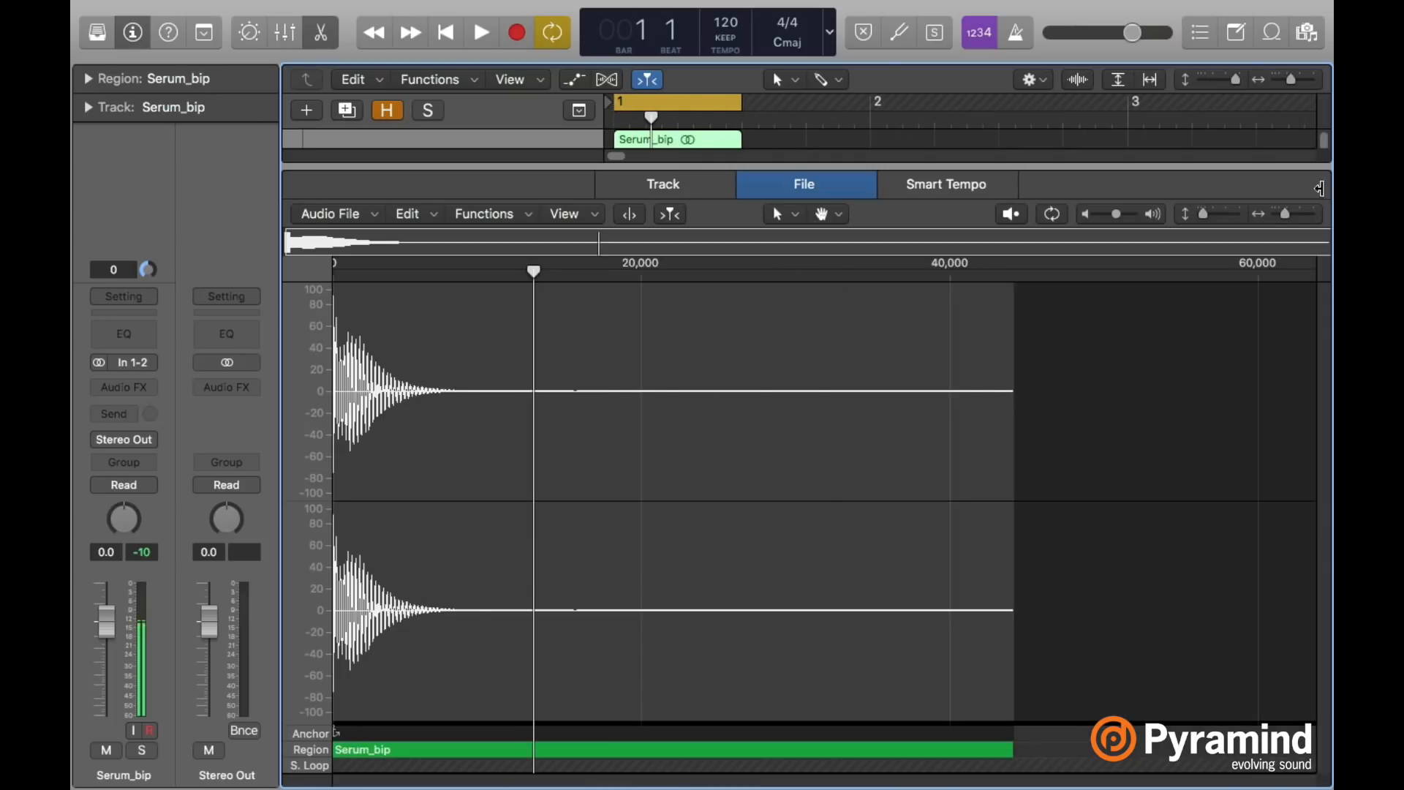
pyautogui.moveTo(1285, 214); pyautogui.dragTo(1290, 213)
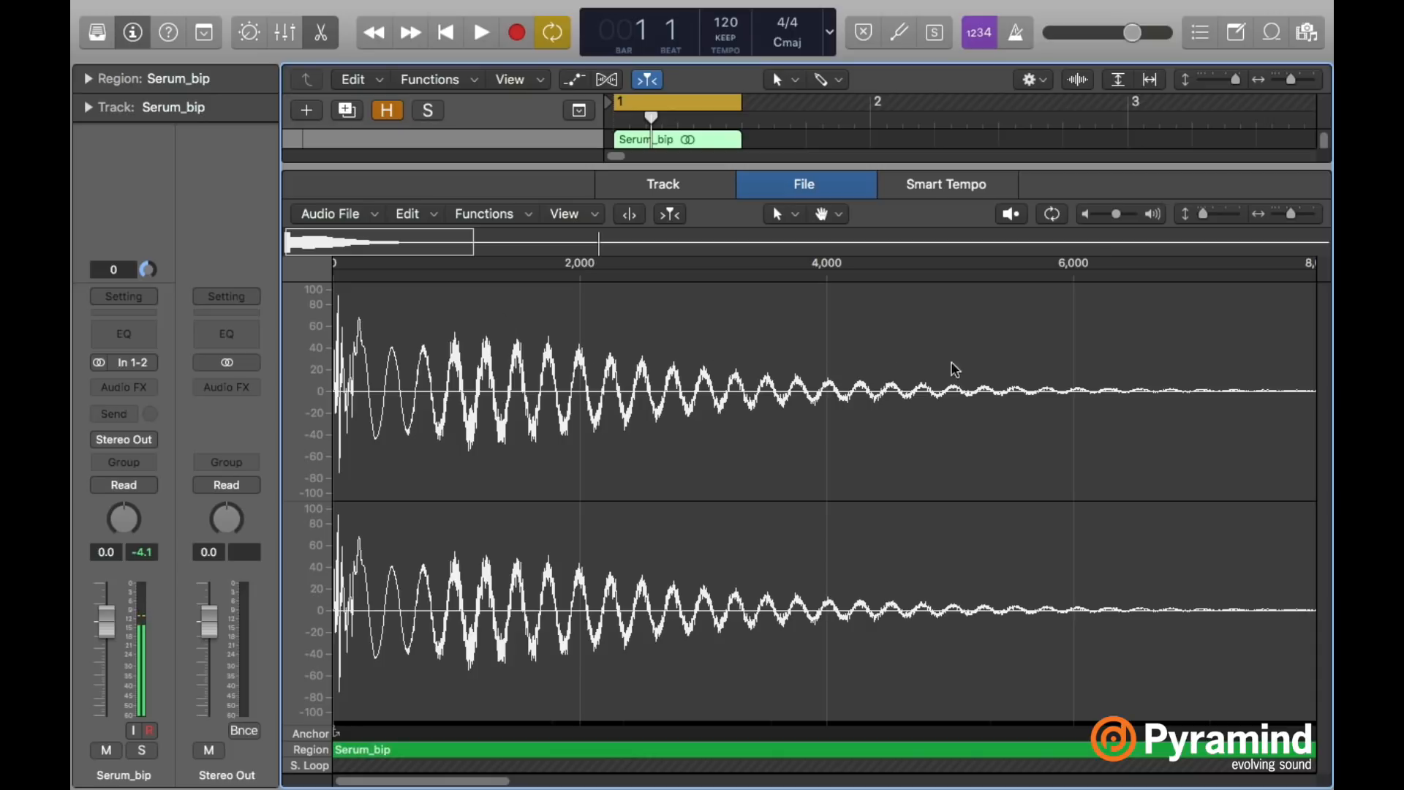
pyautogui.moveTo(1290, 214); pyautogui.dragTo(1284, 213)
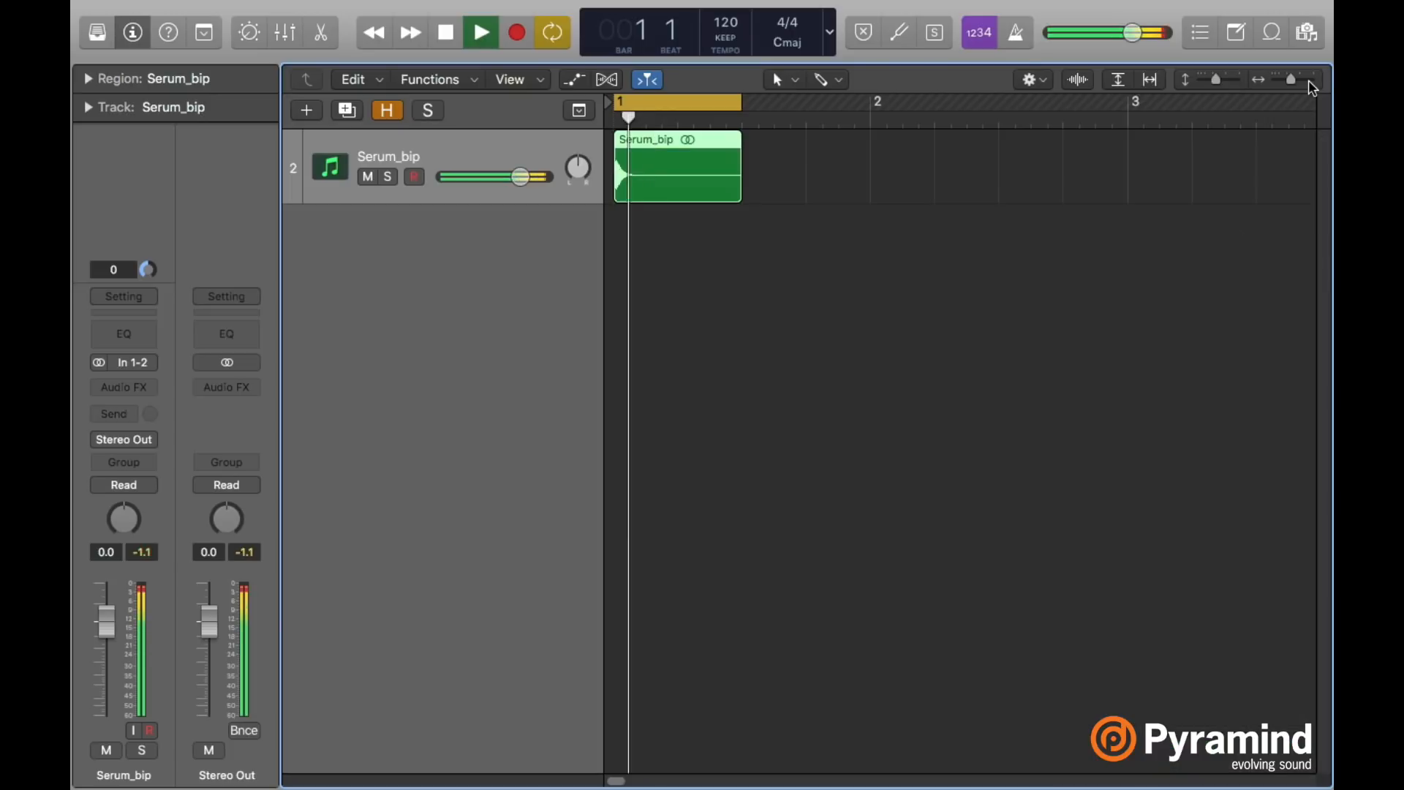
pyautogui.press('space')
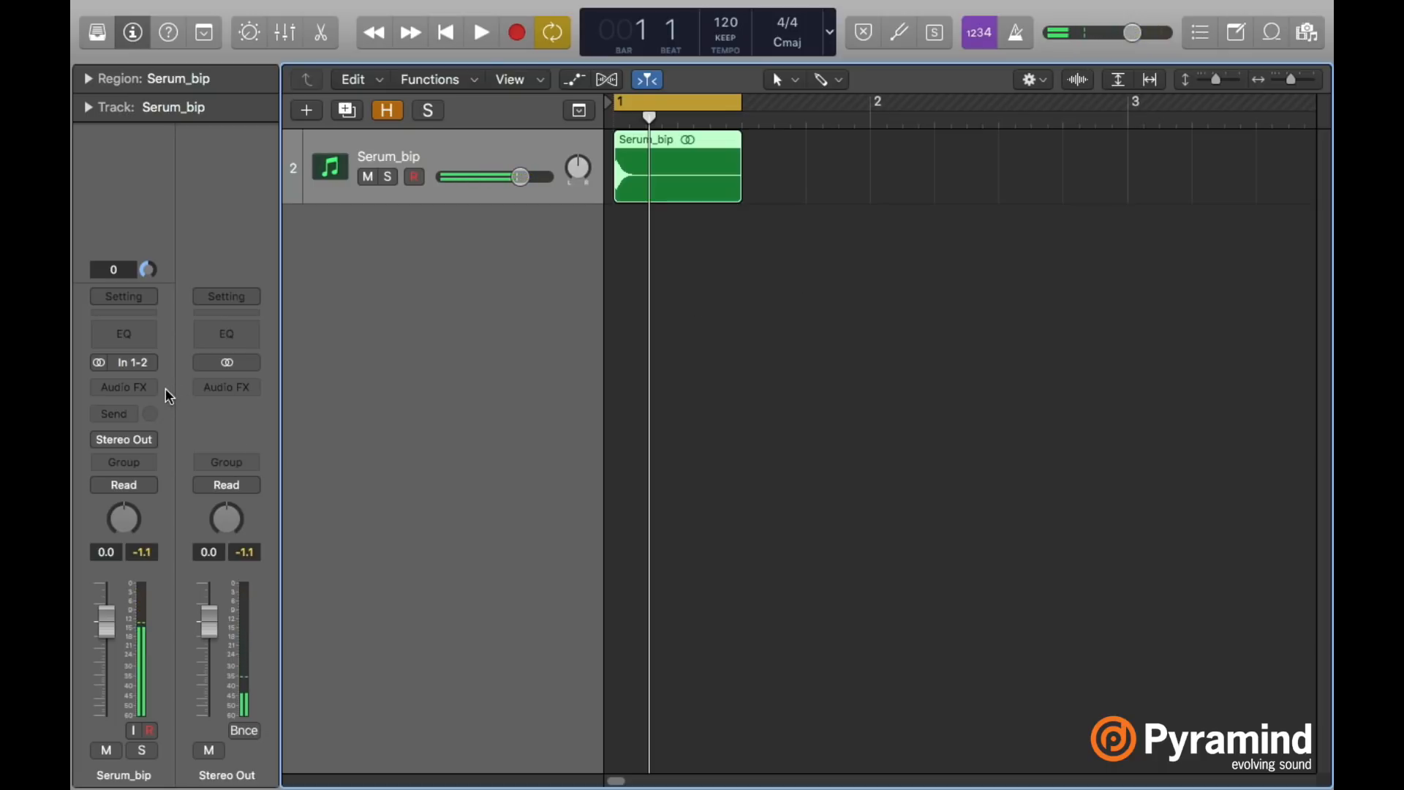
# Insert FF Pro-Q 2 on the Serum_bip track and add a 12 dB/oct low cut at about 86.6 Hz.
pyautogui.click(110, 390)
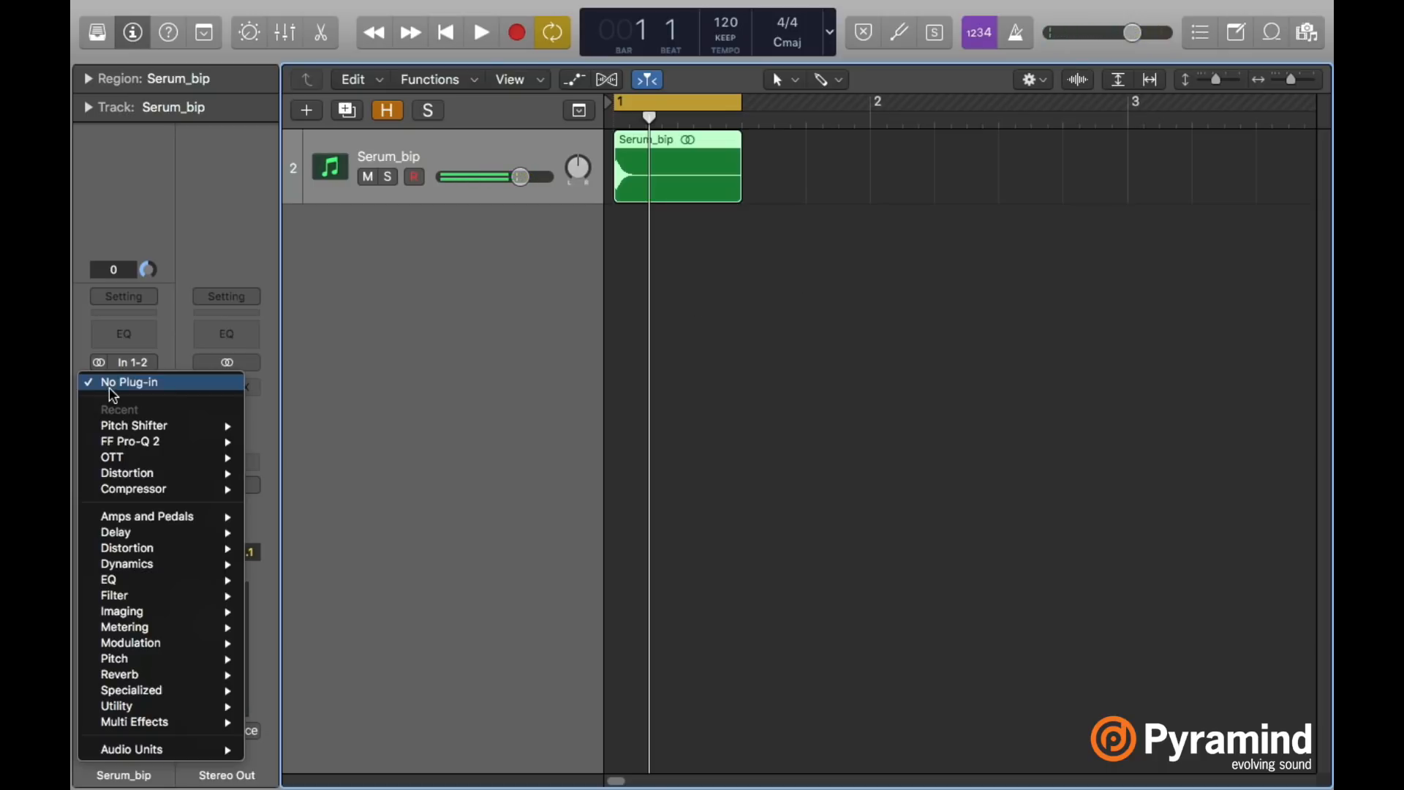
pyautogui.moveTo(118, 443)
pyautogui.click(291, 441)
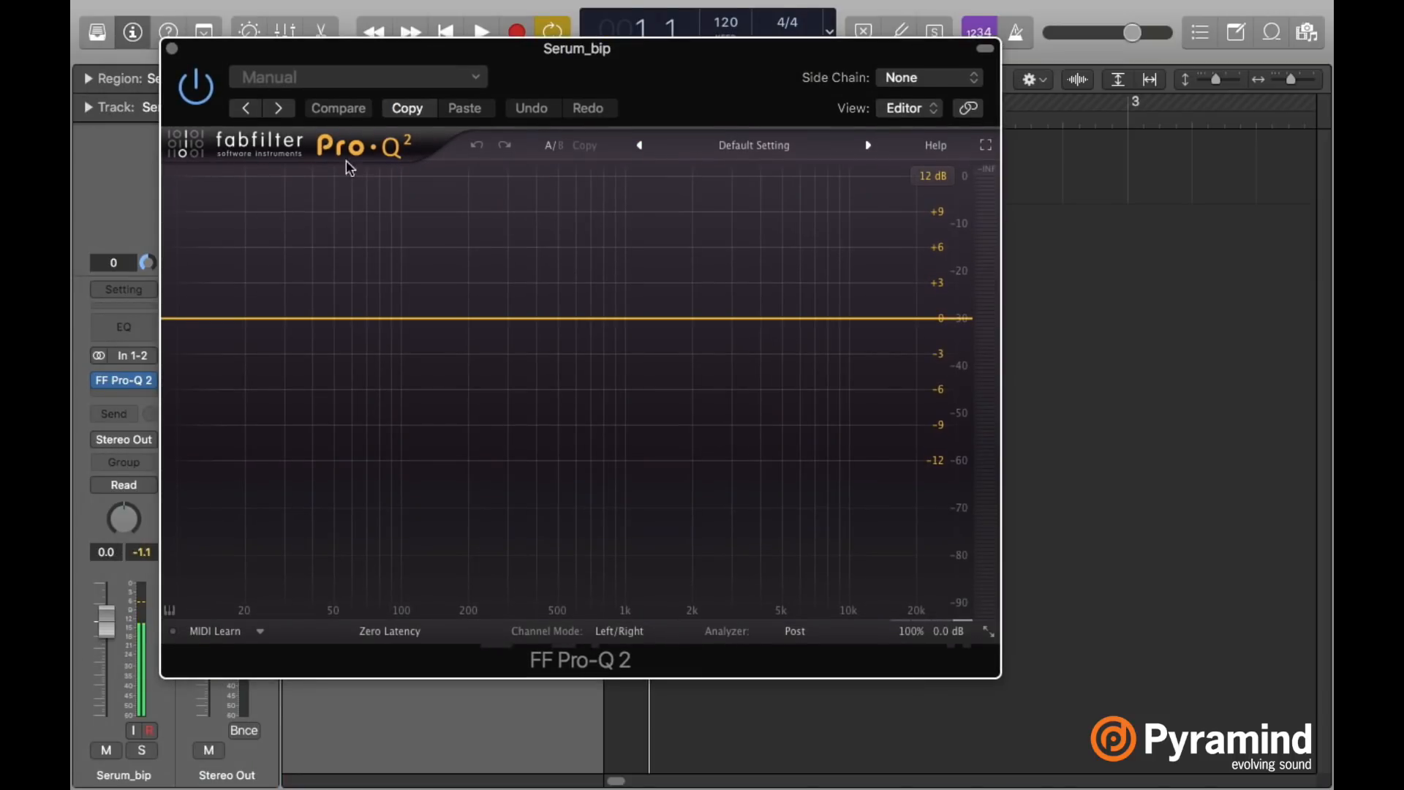
pyautogui.doubleClick(402, 312)
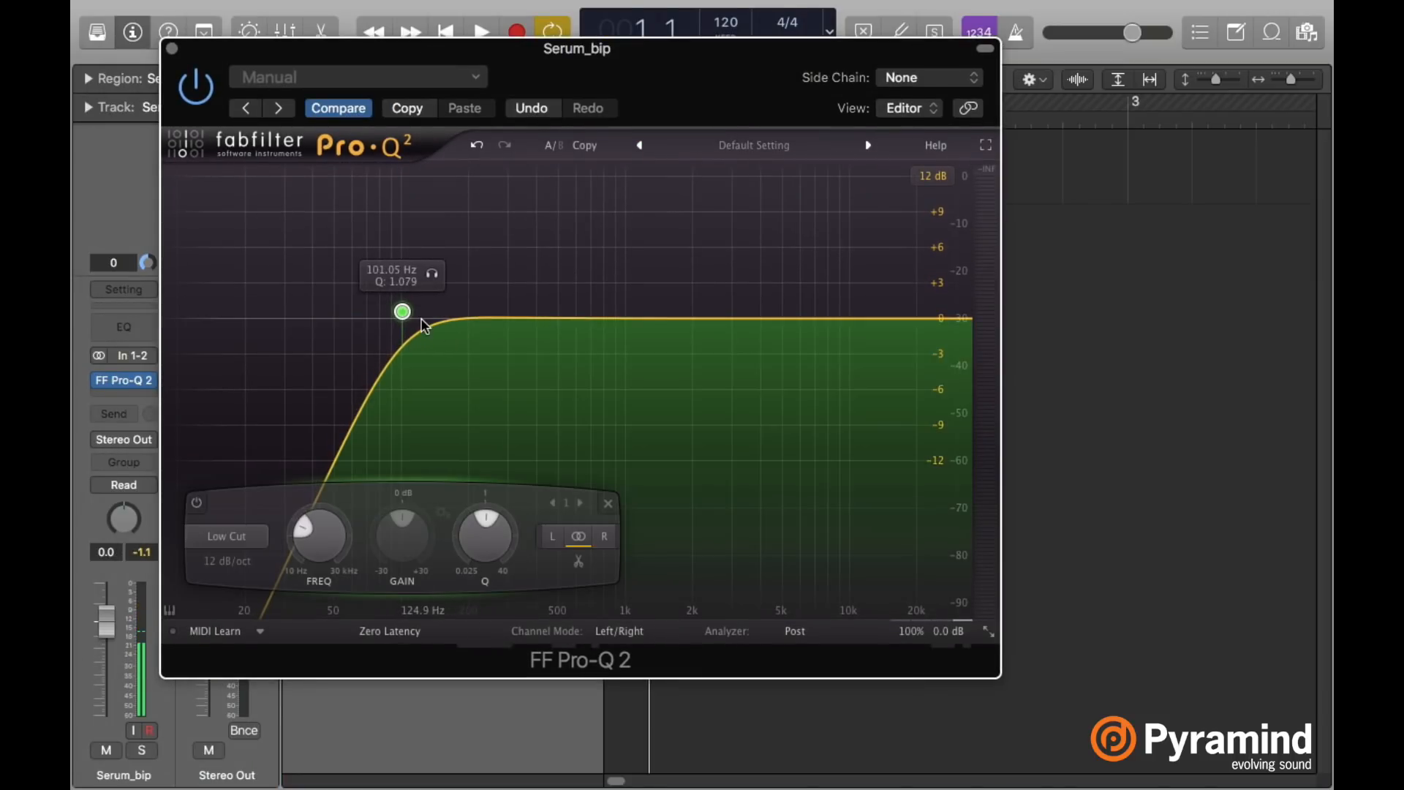
pyautogui.press('space')
pyautogui.moveTo(402, 311); pyautogui.dragTo(388, 309)
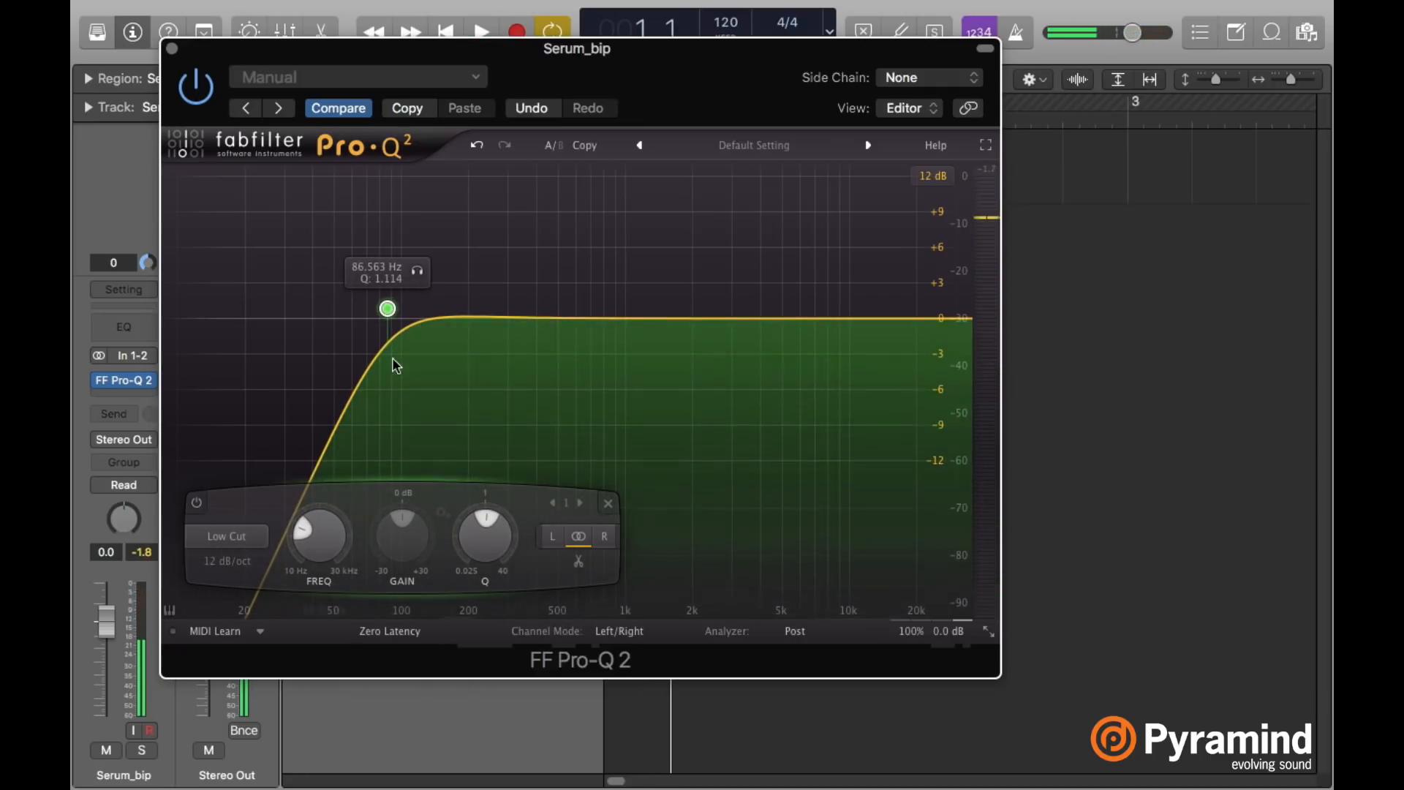
# Add a slight bell dip just above 500 Hz and a +4.00 dB bell boost at about 1052.7 Hz, auditioning the result.
pyautogui.doubleClick(570, 330)
pyautogui.moveTo(670, 323); pyautogui.dragTo(631, 271)
pyautogui.press('space')
pyautogui.press('space')
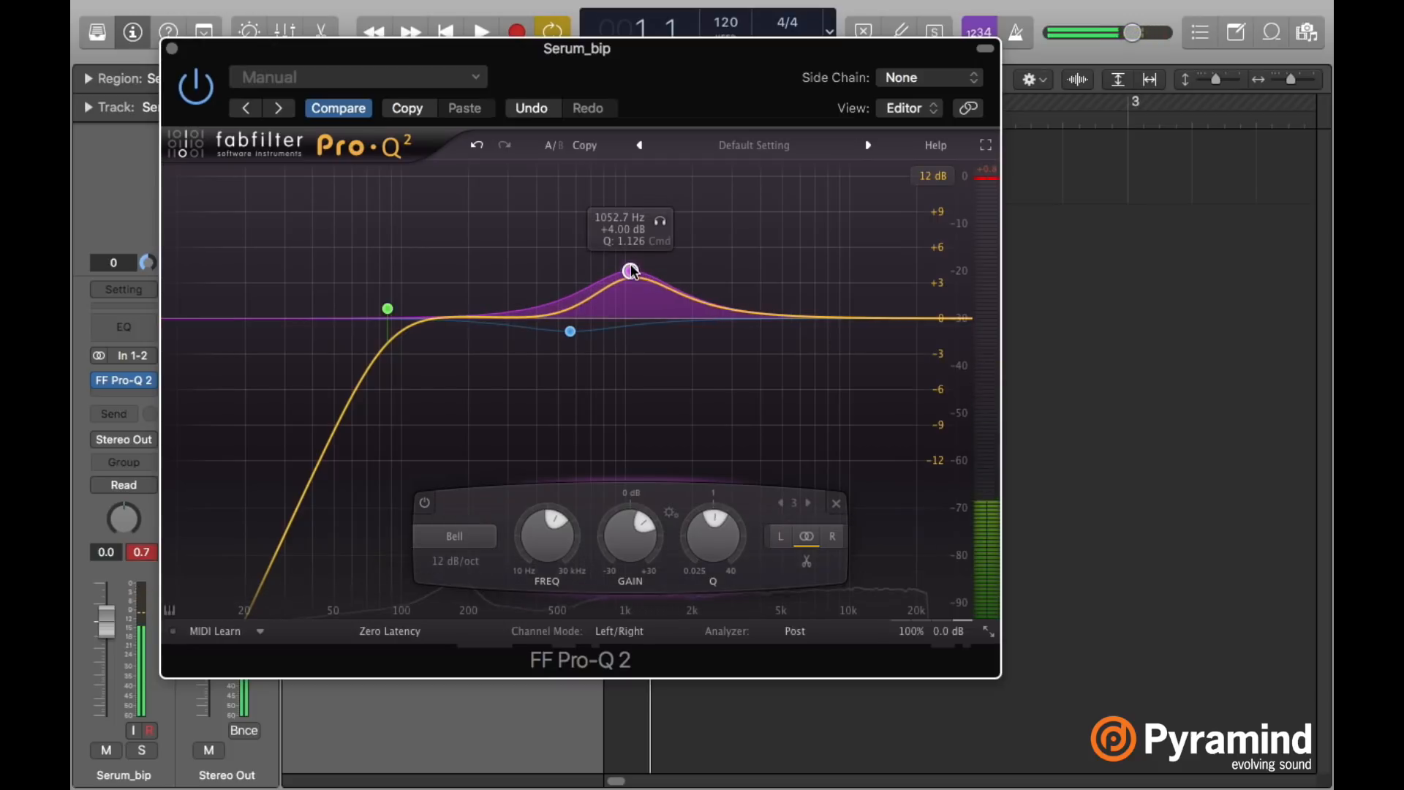
# Add a gentle bell cut at about 3 kHz and a high shelf boost at about 8 kHz, then close the equalizer.
pyautogui.press('space')
pyautogui.moveTo(743, 324); pyautogui.dragTo(730, 348)
pyautogui.press('space')
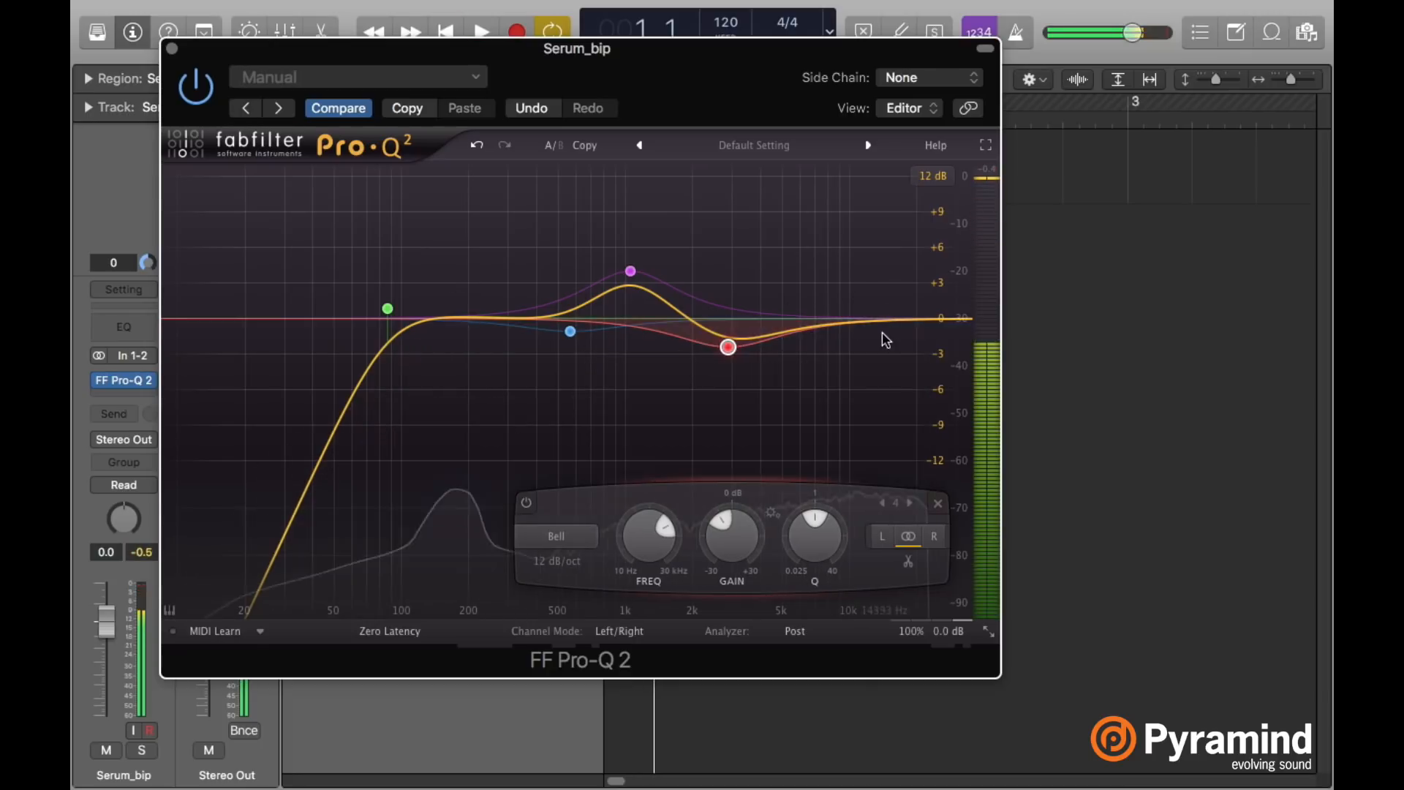
pyautogui.click(880, 298)
pyautogui.press('space')
pyautogui.moveTo(880, 297); pyautogui.dragTo(828, 296)
pyautogui.press('space')
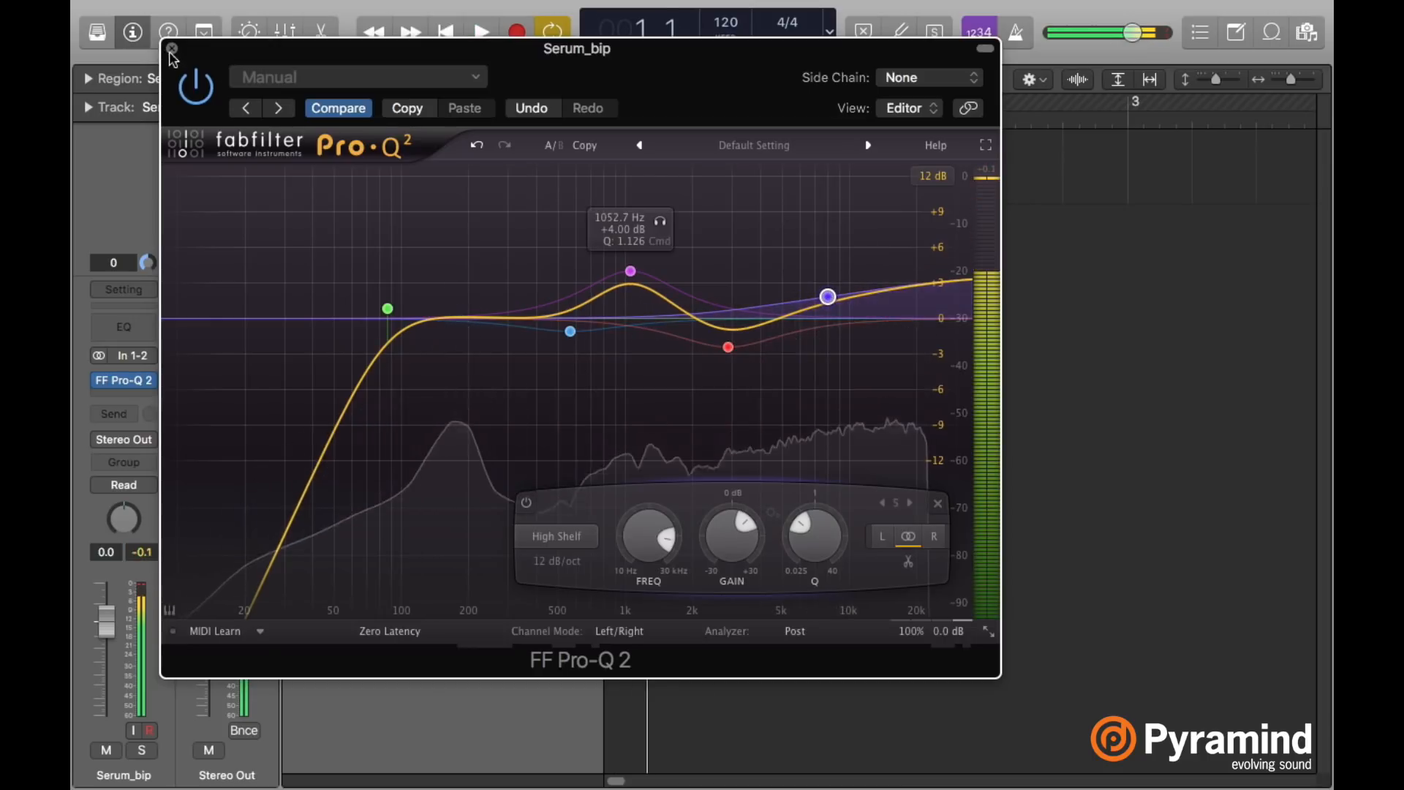
pyautogui.press('super+w')
# Insert the Distortion plug-in after the equalizer, setting its tone to 20000 Hz and its drive to 1.0 dB.
pyautogui.click(134, 396)
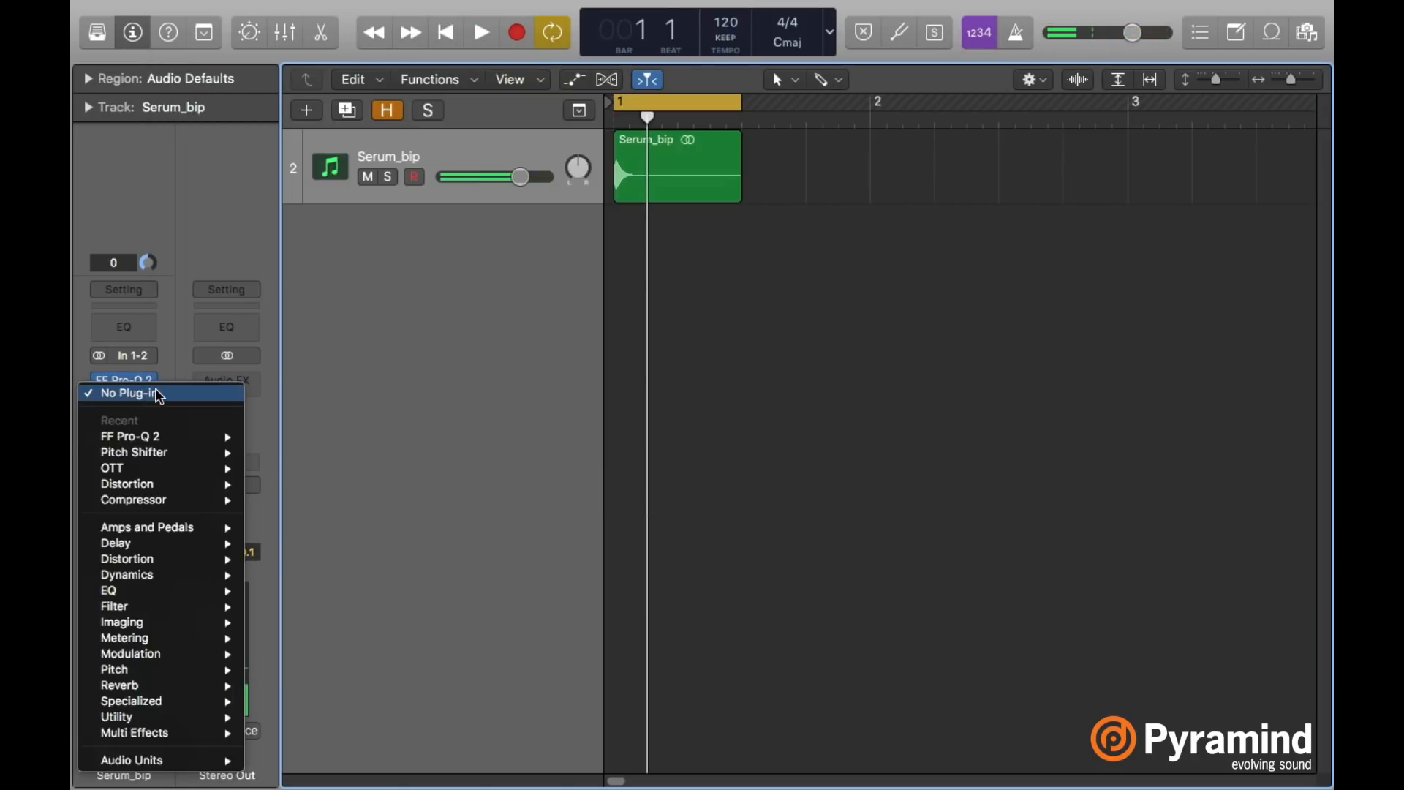
pyautogui.moveTo(139, 489)
pyautogui.click(290, 477)
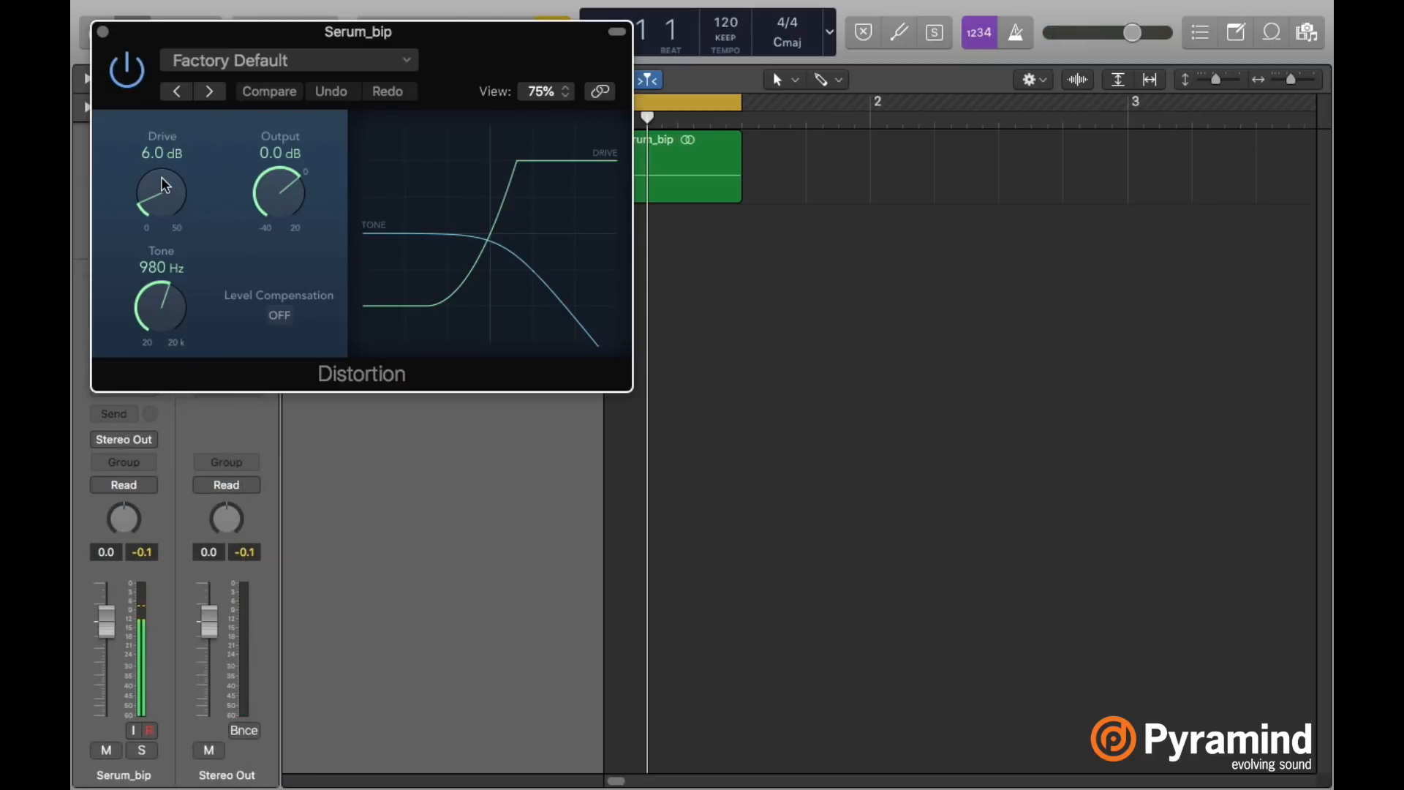
pyautogui.moveTo(166, 288); pyautogui.dragTo(152, 134)
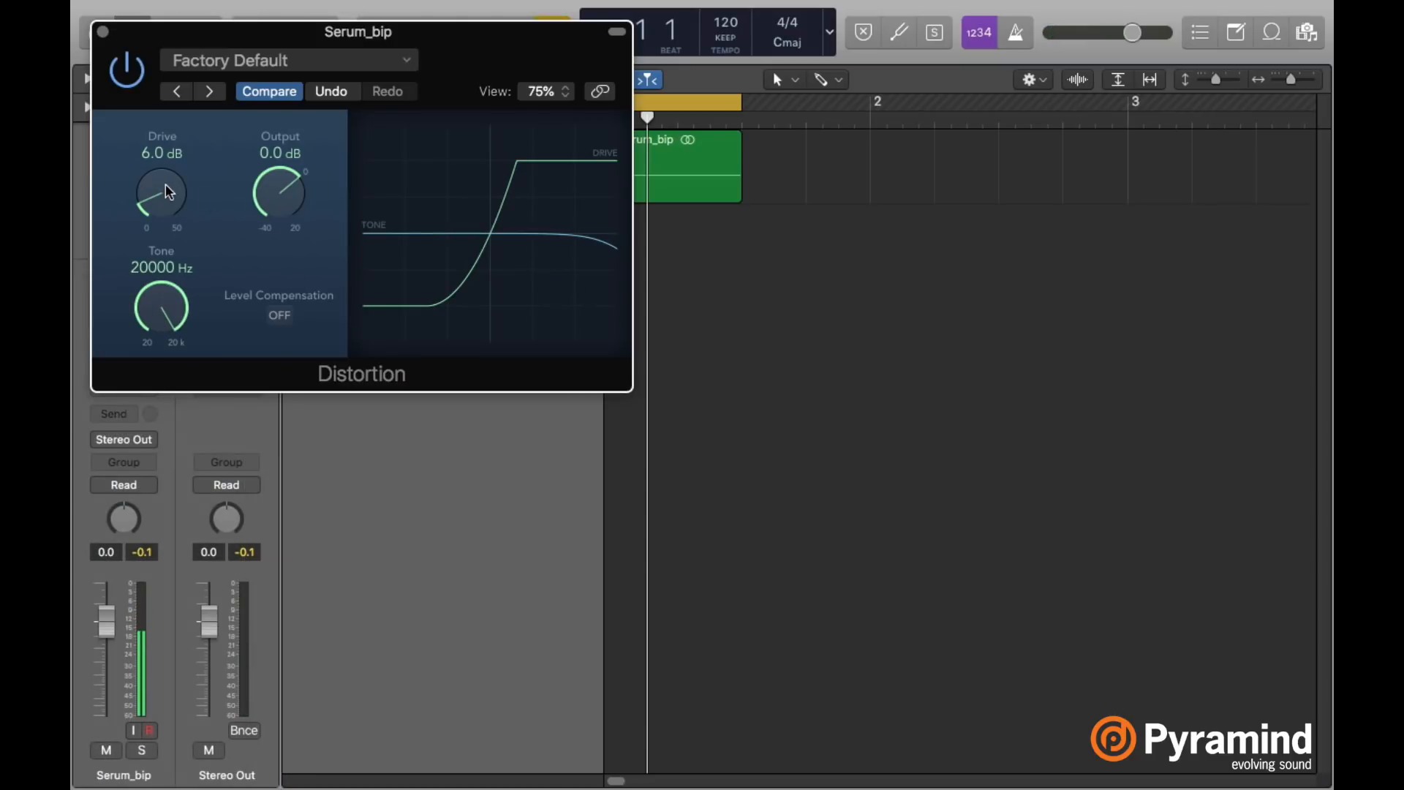
pyautogui.moveTo(163, 194); pyautogui.dragTo(165, 216)
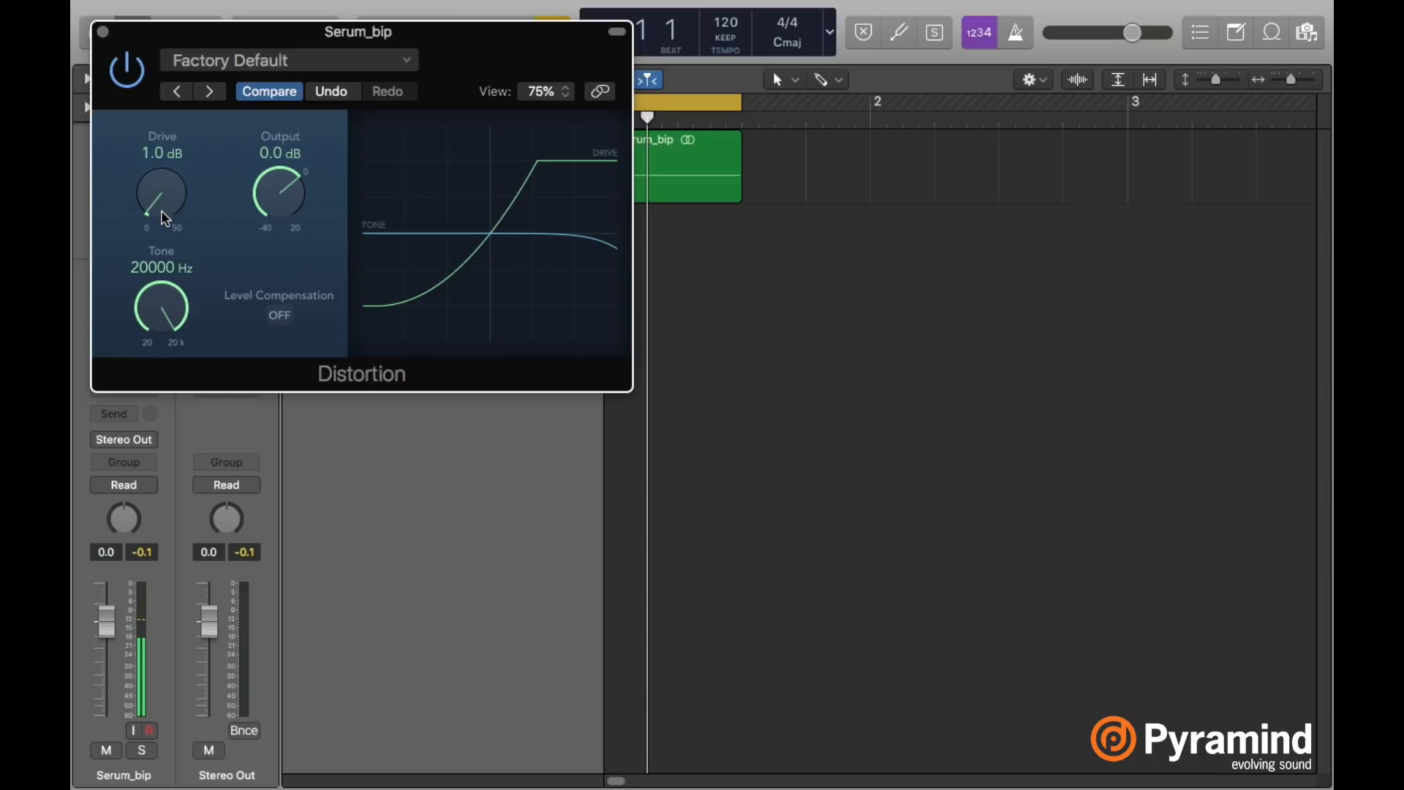
# Lower the distortion's output to -9.0 dB and its drive to 0.5 dB, and close the plug-in.
pyautogui.moveTo(278, 209); pyautogui.dragTo(274, 210)
pyautogui.moveTo(149, 181); pyautogui.dragTo(152, 200)
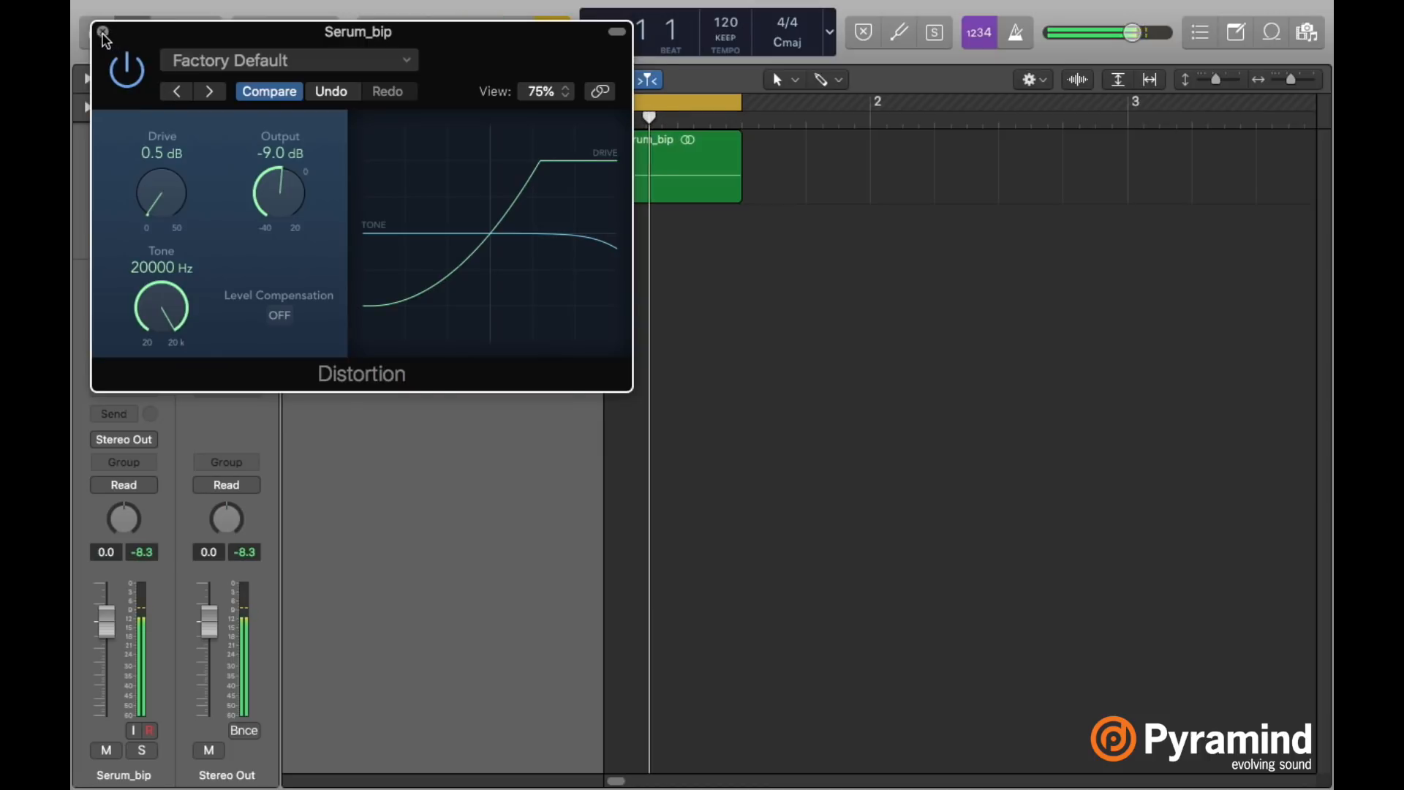
pyautogui.click(103, 32)
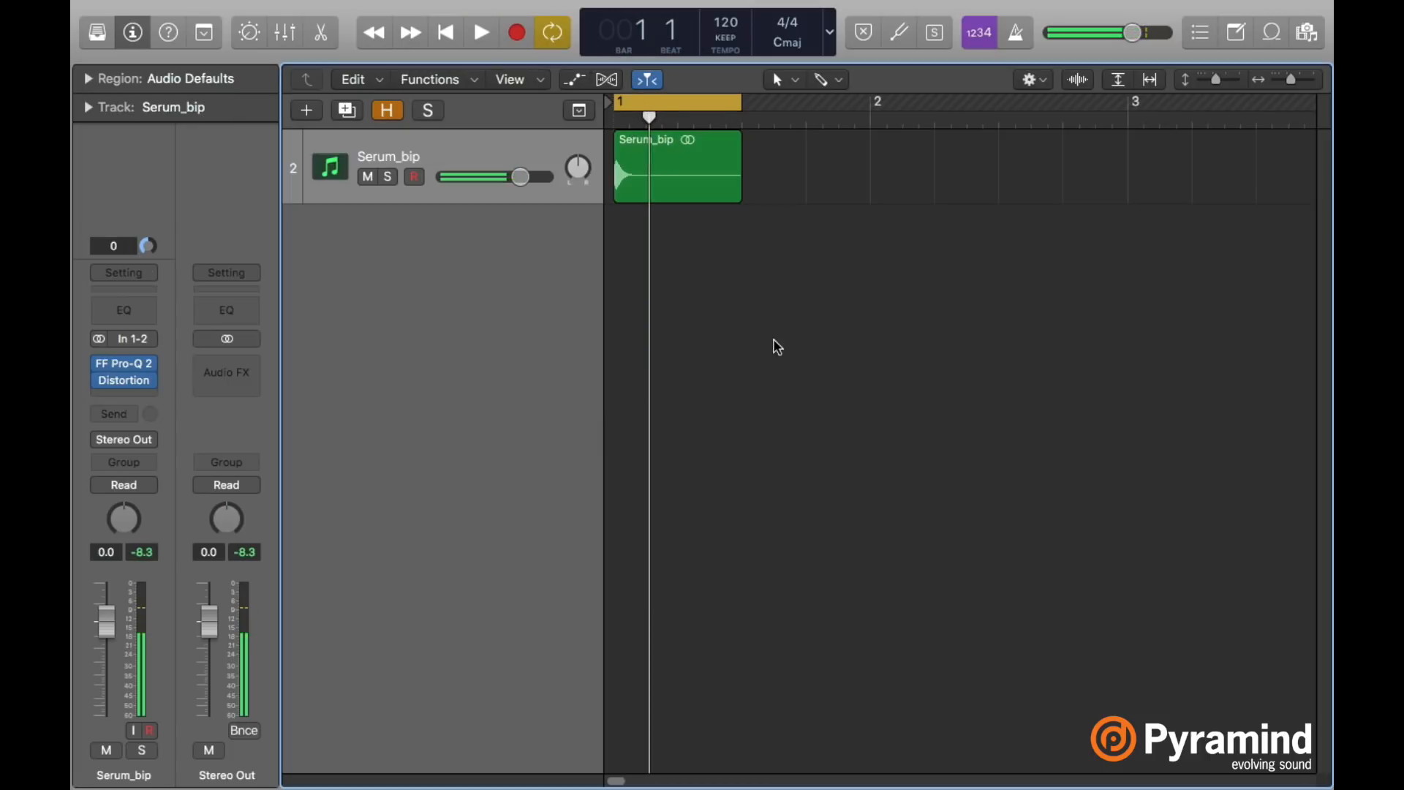
# Insert a Compressor after the distortion with the Studio VCA model, turn off auto gain and auto release, and shorten the attack.
pyautogui.click(123, 397)
pyautogui.moveTo(227, 506)
pyautogui.click(285, 499)
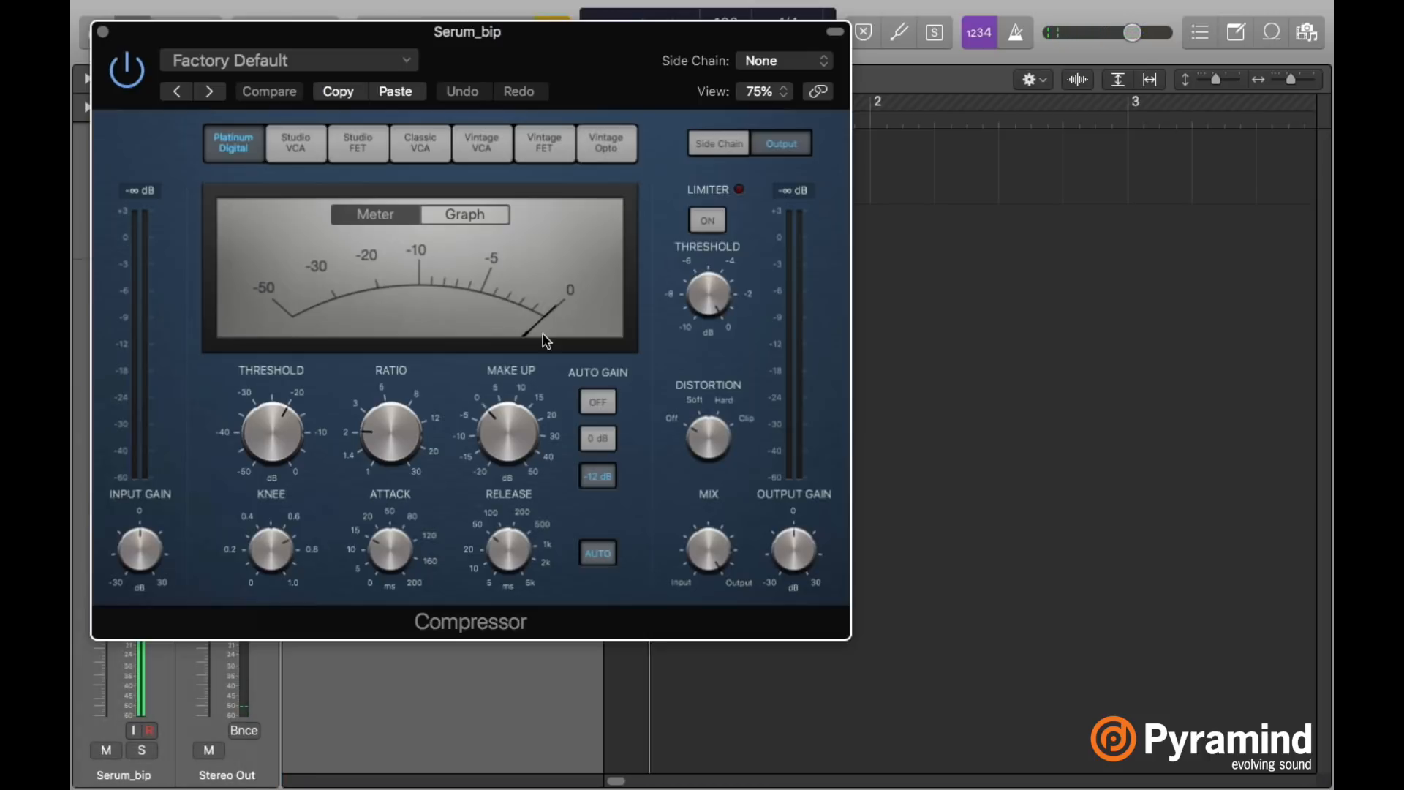
pyautogui.click(283, 139)
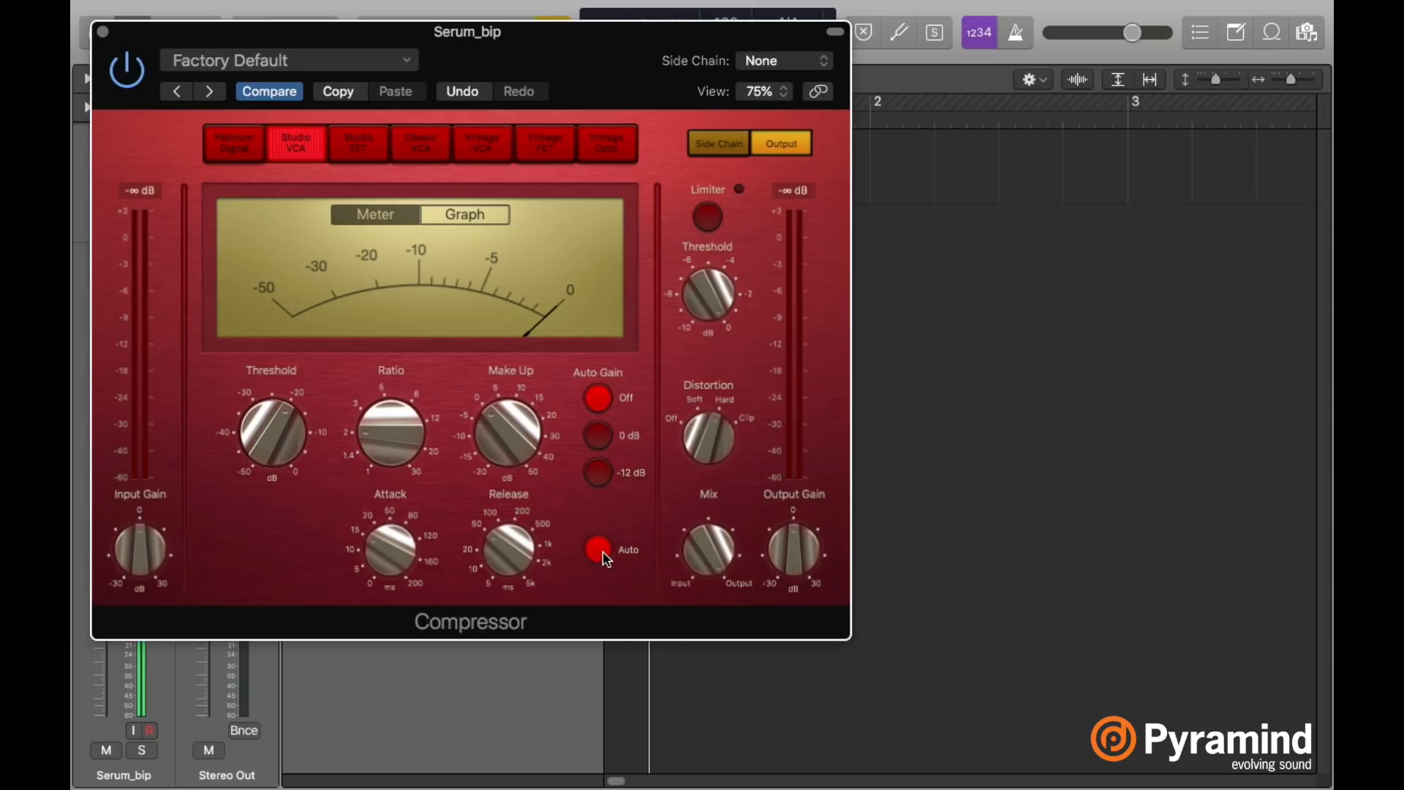
pyautogui.moveTo(374, 556); pyautogui.dragTo(388, 603)
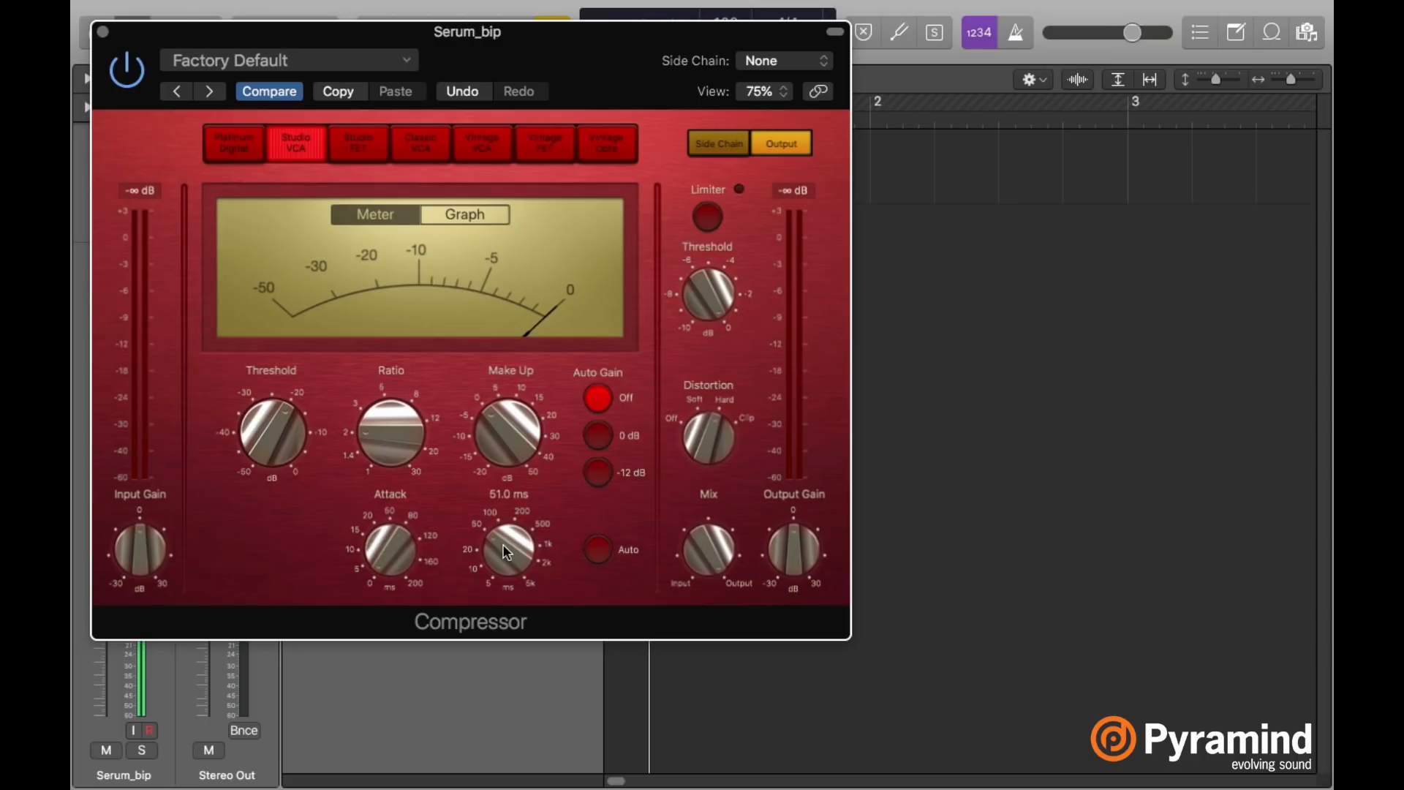
# Set the compressor's threshold to -30.0 dB and make-up gain to 8.0 dB, raise the ratio, and adjust the release.
pyautogui.moveTo(280, 410); pyautogui.dragTo(276, 428)
pyautogui.moveTo(382, 414); pyautogui.dragTo(379, 384)
pyautogui.moveTo(520, 432)
pyautogui.mouseDown()
pyautogui.moveTo(496, 405)
pyautogui.moveTo(509, 447)
pyautogui.mouseUp()
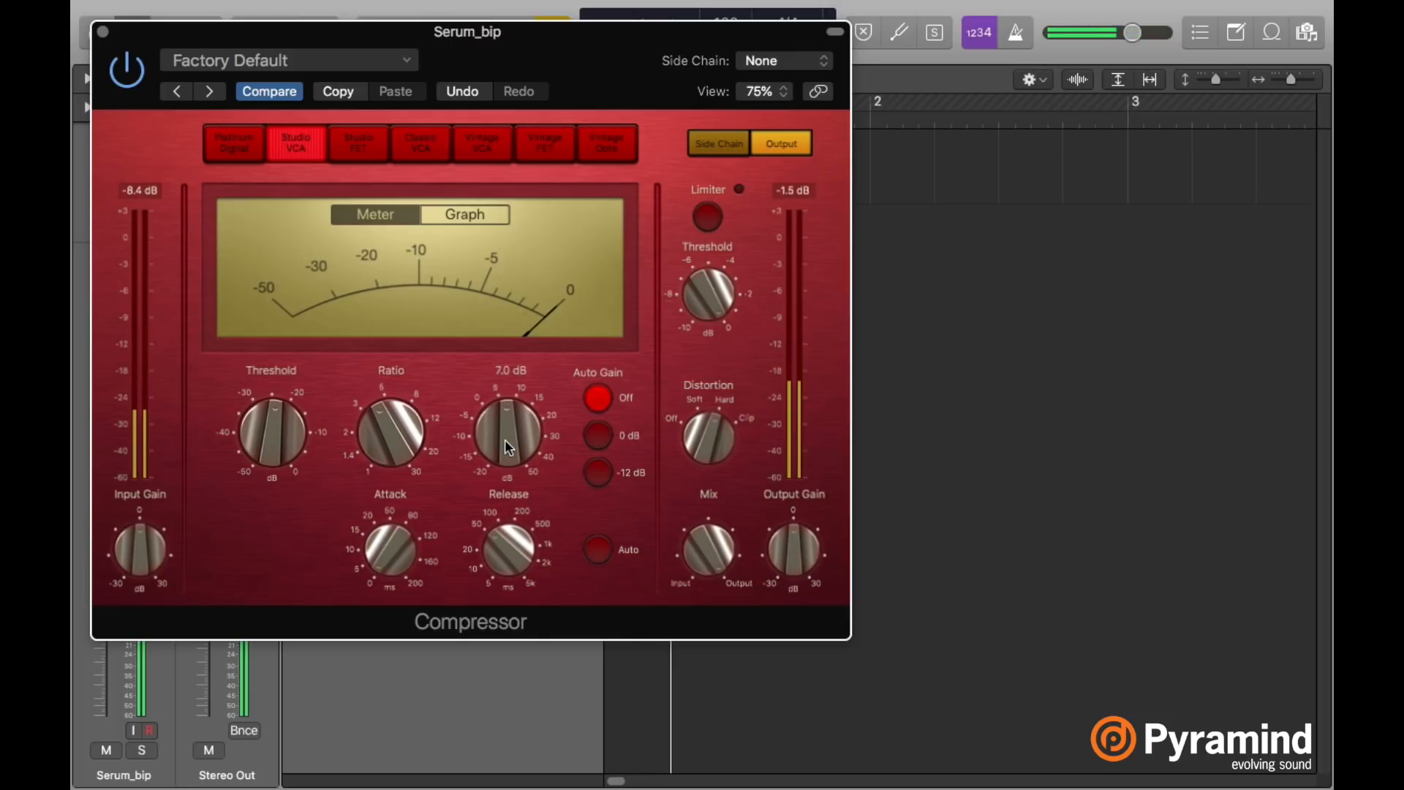
pyautogui.moveTo(279, 434); pyautogui.dragTo(284, 444)
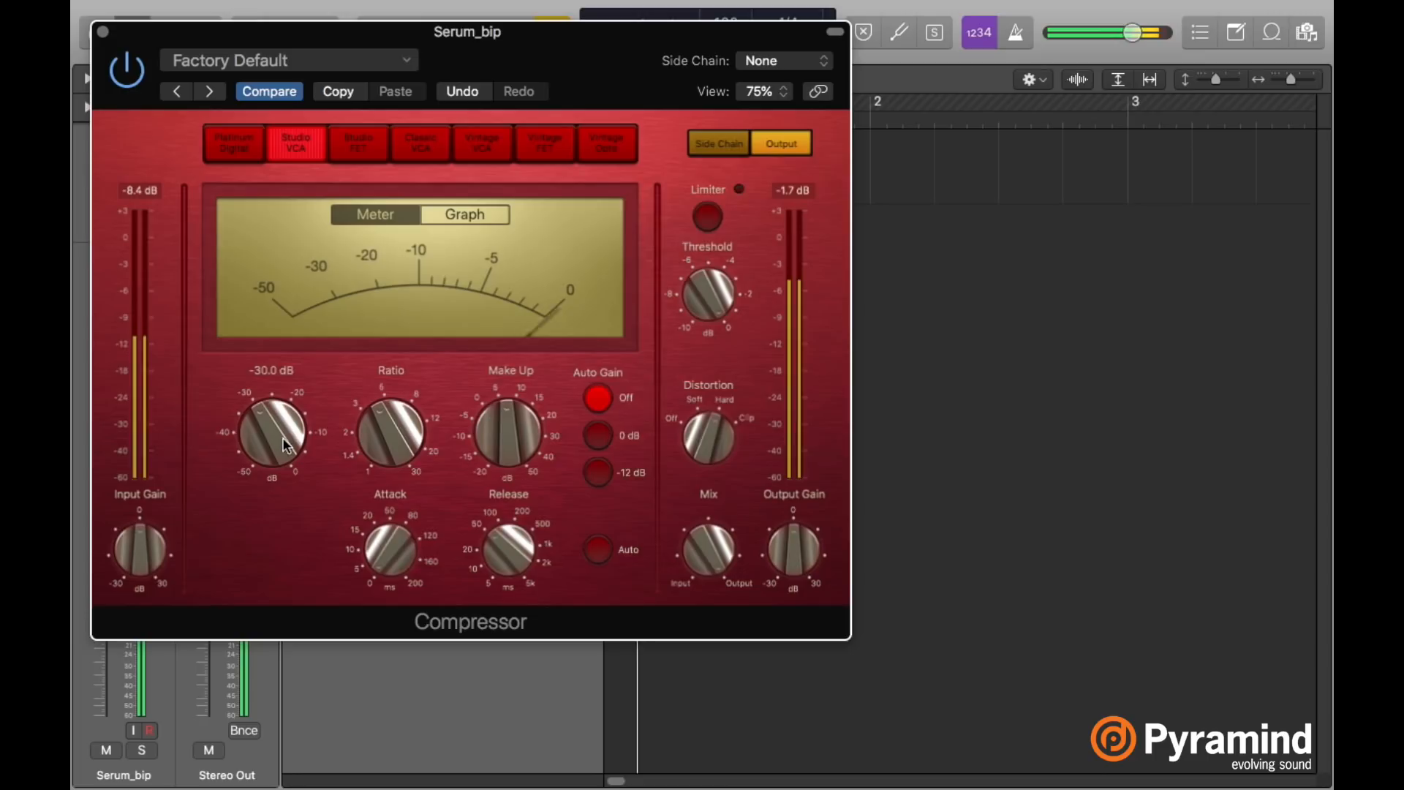
pyautogui.moveTo(521, 540)
pyautogui.mouseDown()
pyautogui.moveTo(519, 525)
pyautogui.moveTo(505, 536)
pyautogui.mouseUp()
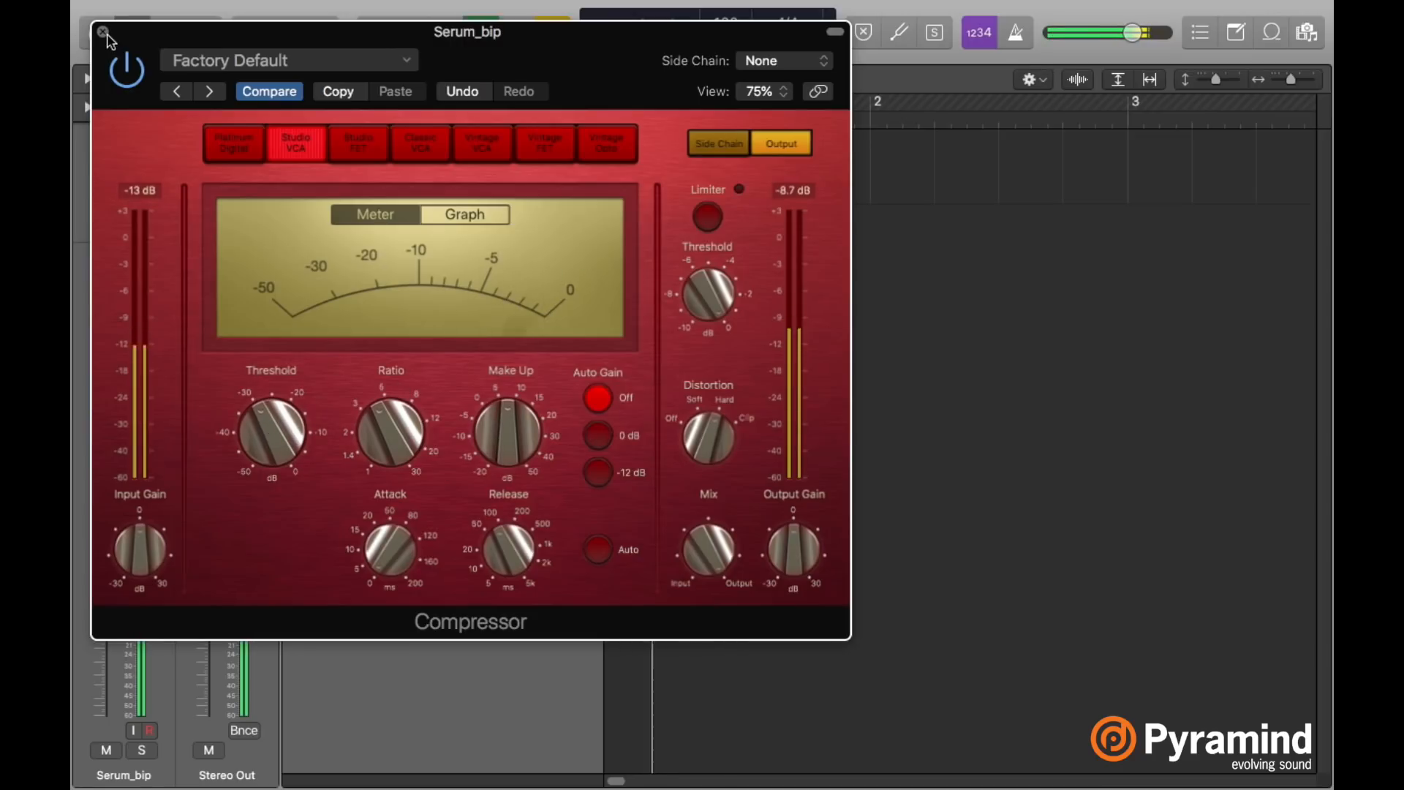
# Audition the sound with the distortion bypassed, and remove the Distortion plug-in from the Serum_bip track.
pyautogui.moveTo(130, 34); pyautogui.dragTo(228, 43)
pyautogui.press('space')
pyautogui.press('space')
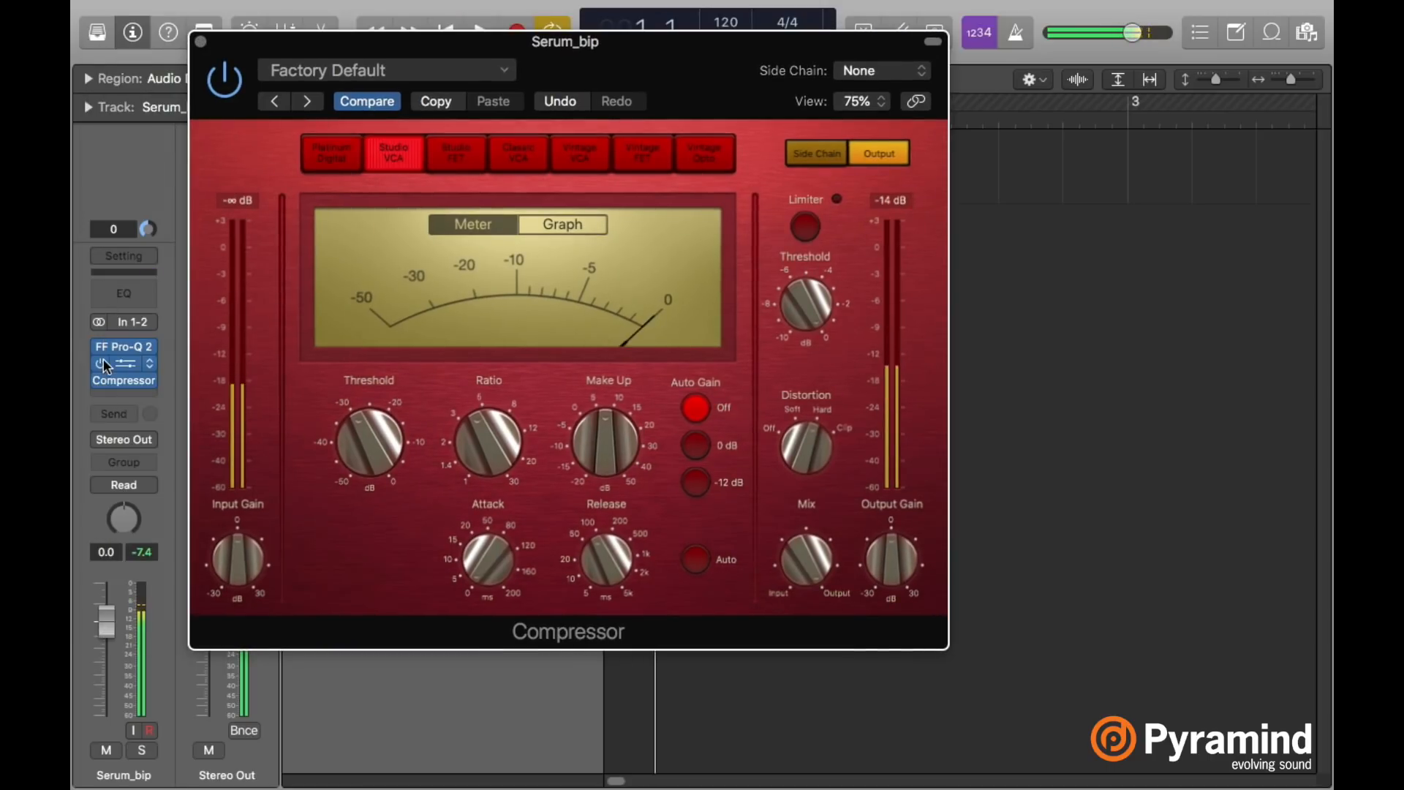
pyautogui.click(103, 360)
pyautogui.press('space')
pyautogui.press('space')
pyautogui.press('space')
pyautogui.press('space')
pyautogui.press('super+w')
pyautogui.click(152, 362)
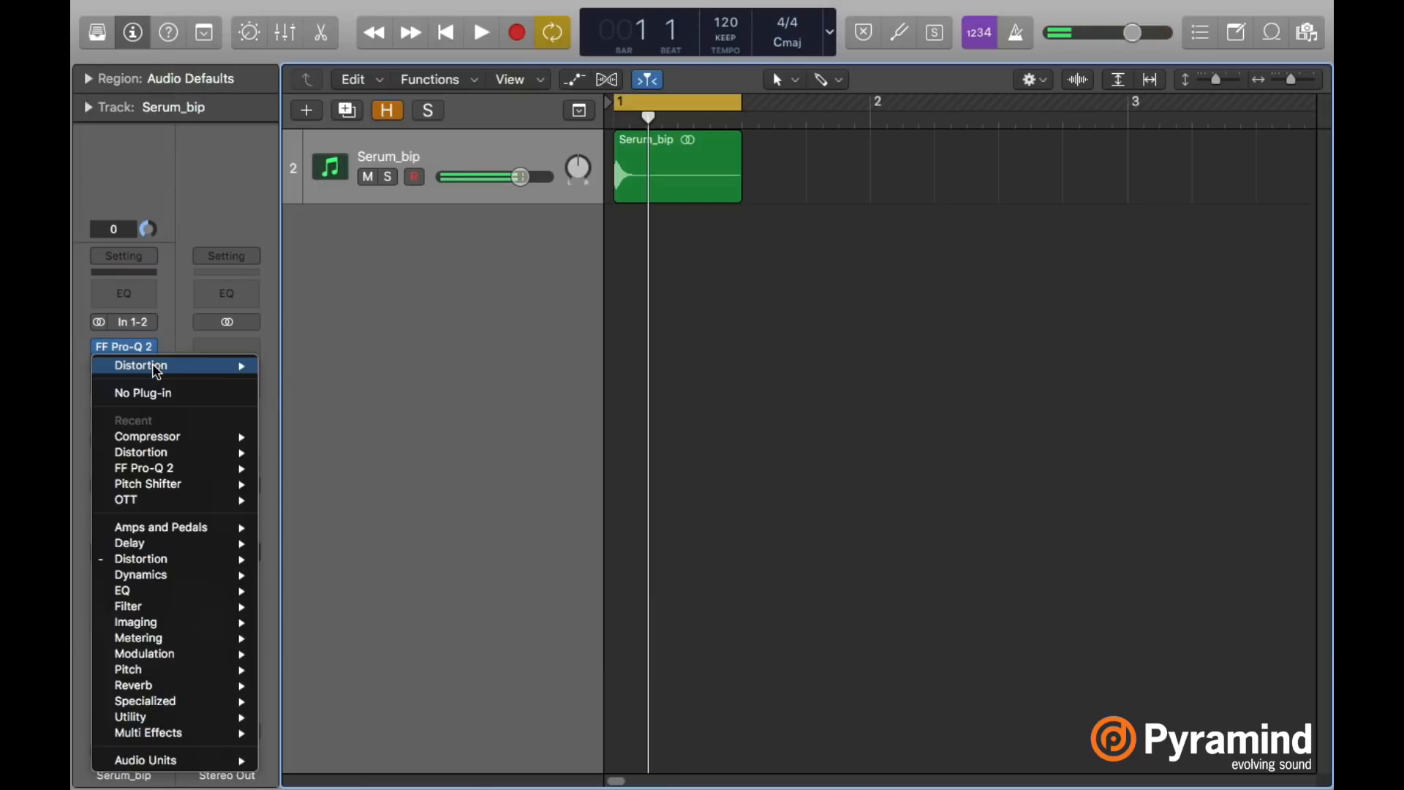
pyautogui.click(123, 387)
# Reopen the Compressor, audition the sound through it, and close it again.
pyautogui.click(124, 381)
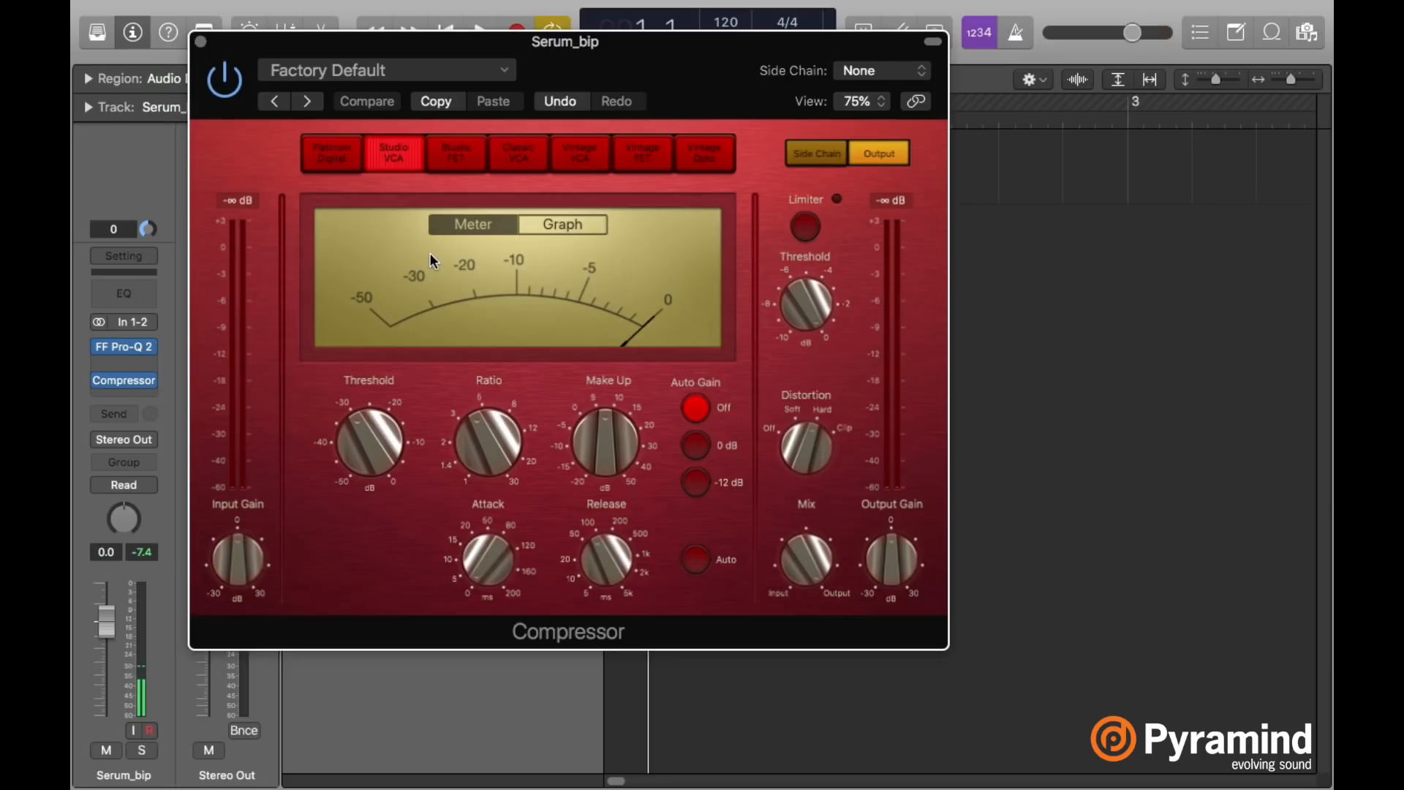
pyautogui.press('space')
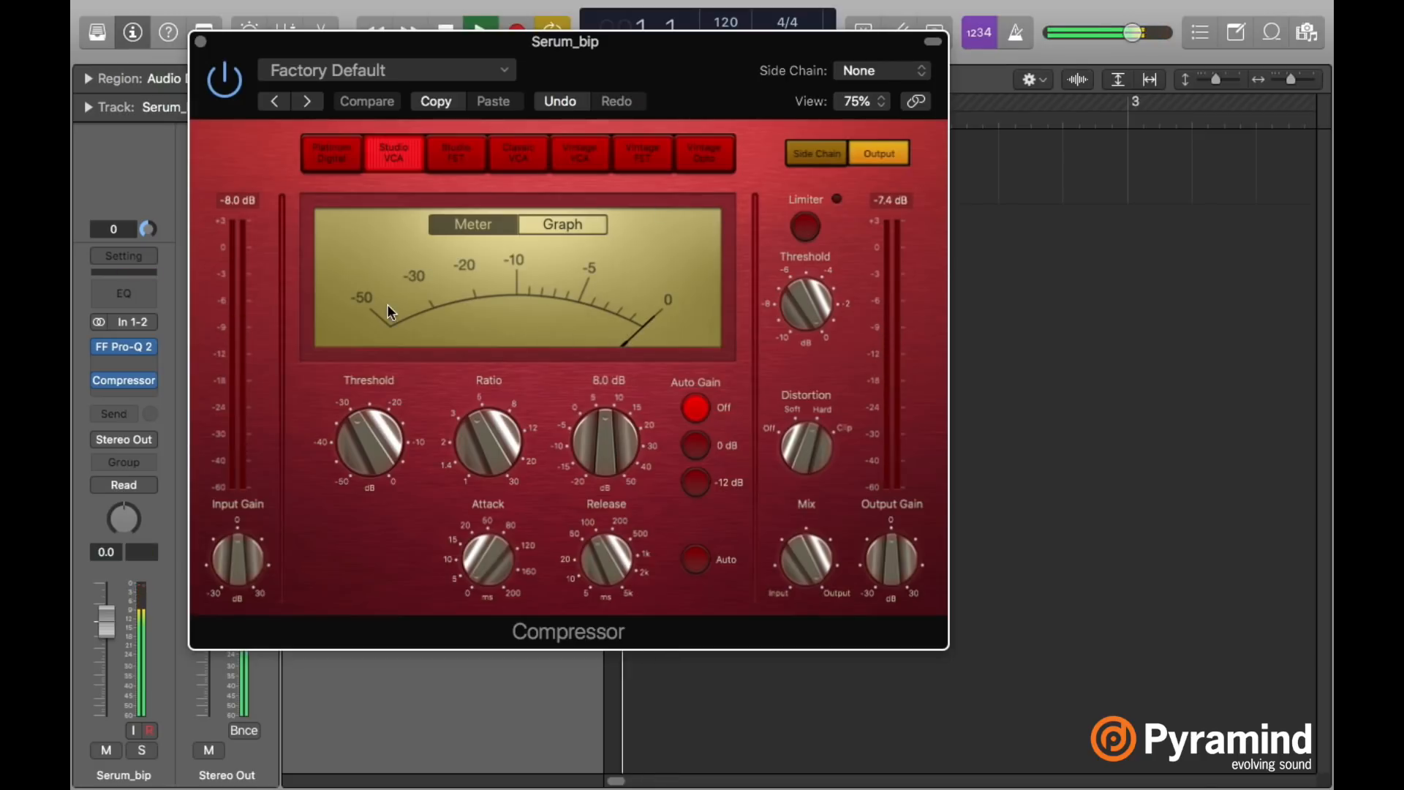
pyautogui.press('space')
pyautogui.click(201, 44)
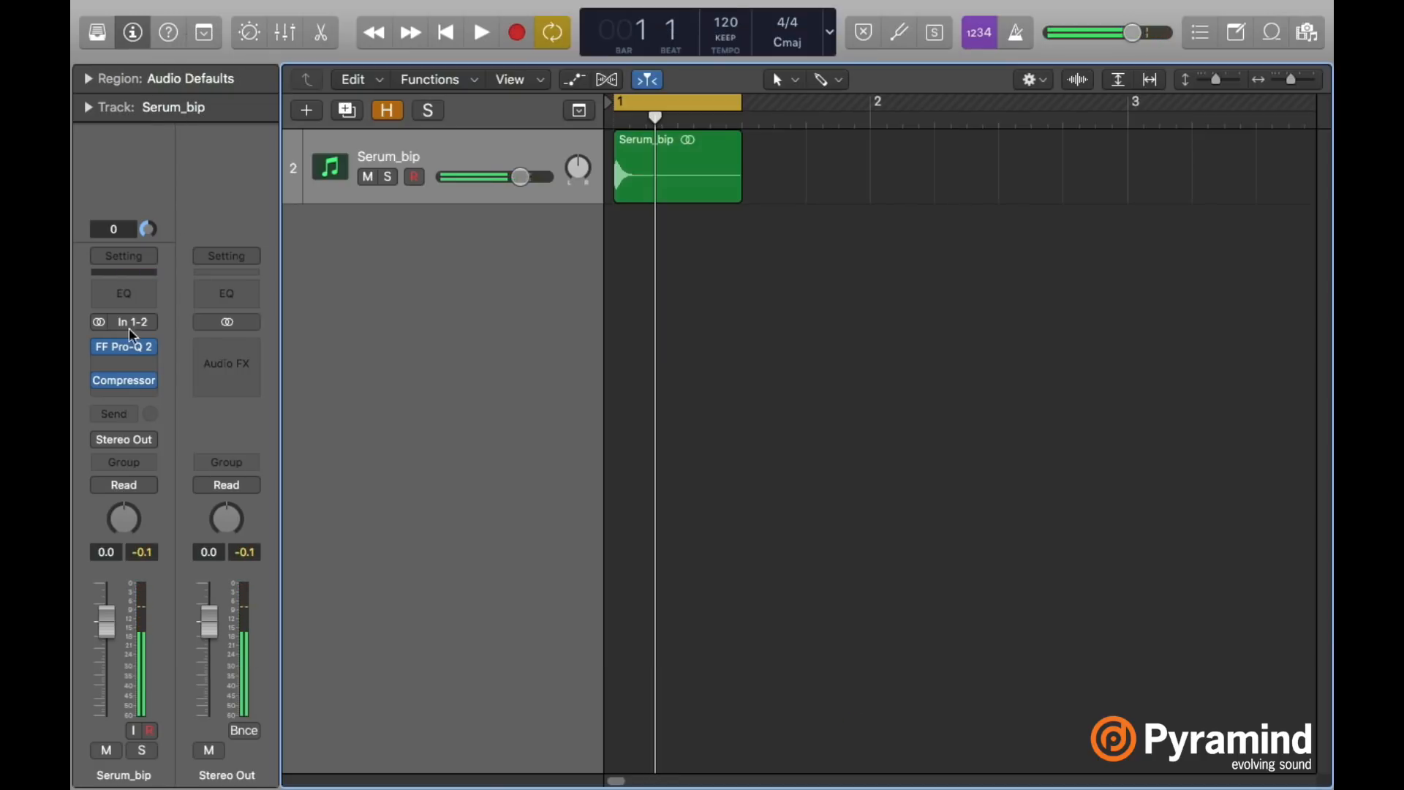
# Bounce the processed Serum_bip region in place to a new track and mute the original track.
pyautogui.rightClick(656, 183)
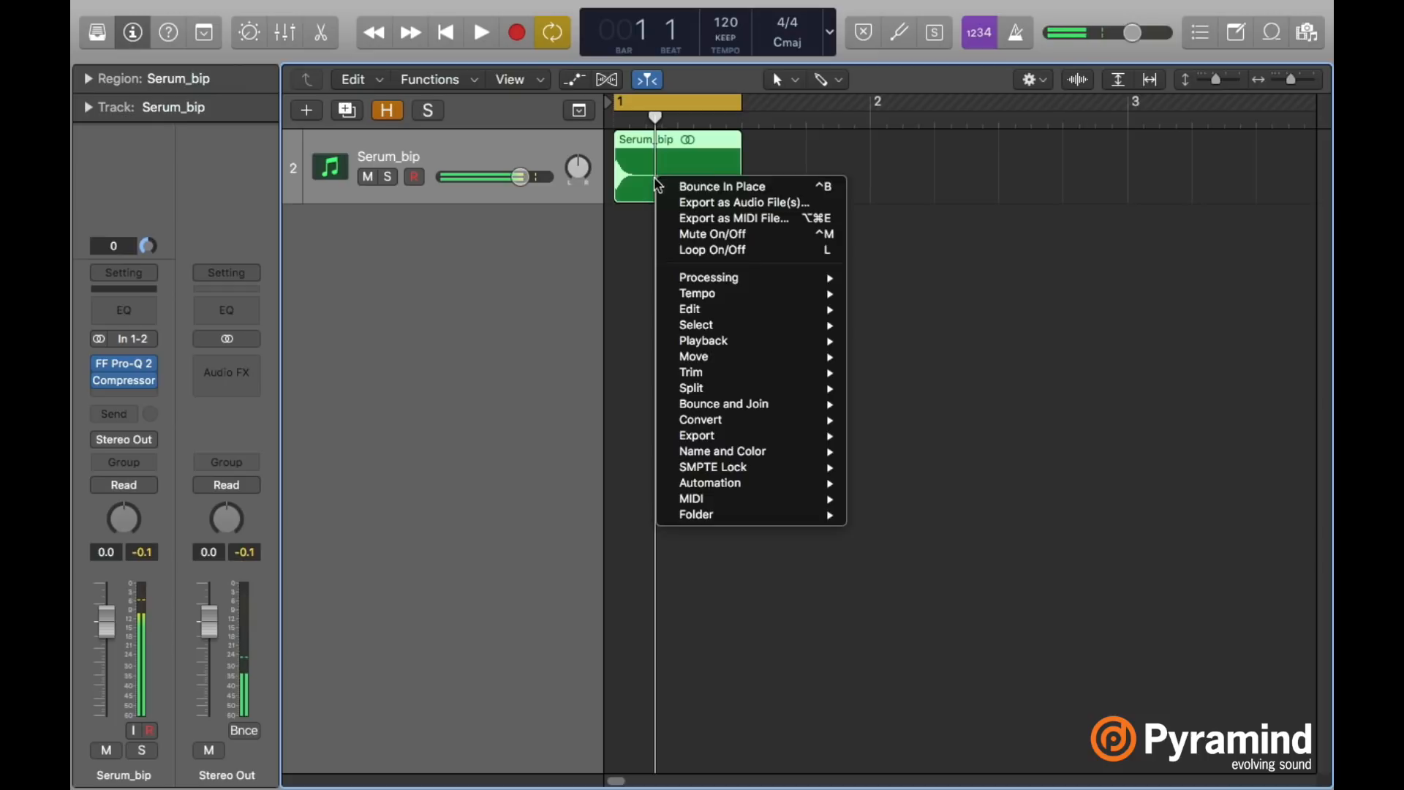
pyautogui.click(698, 187)
pyautogui.press('Return')
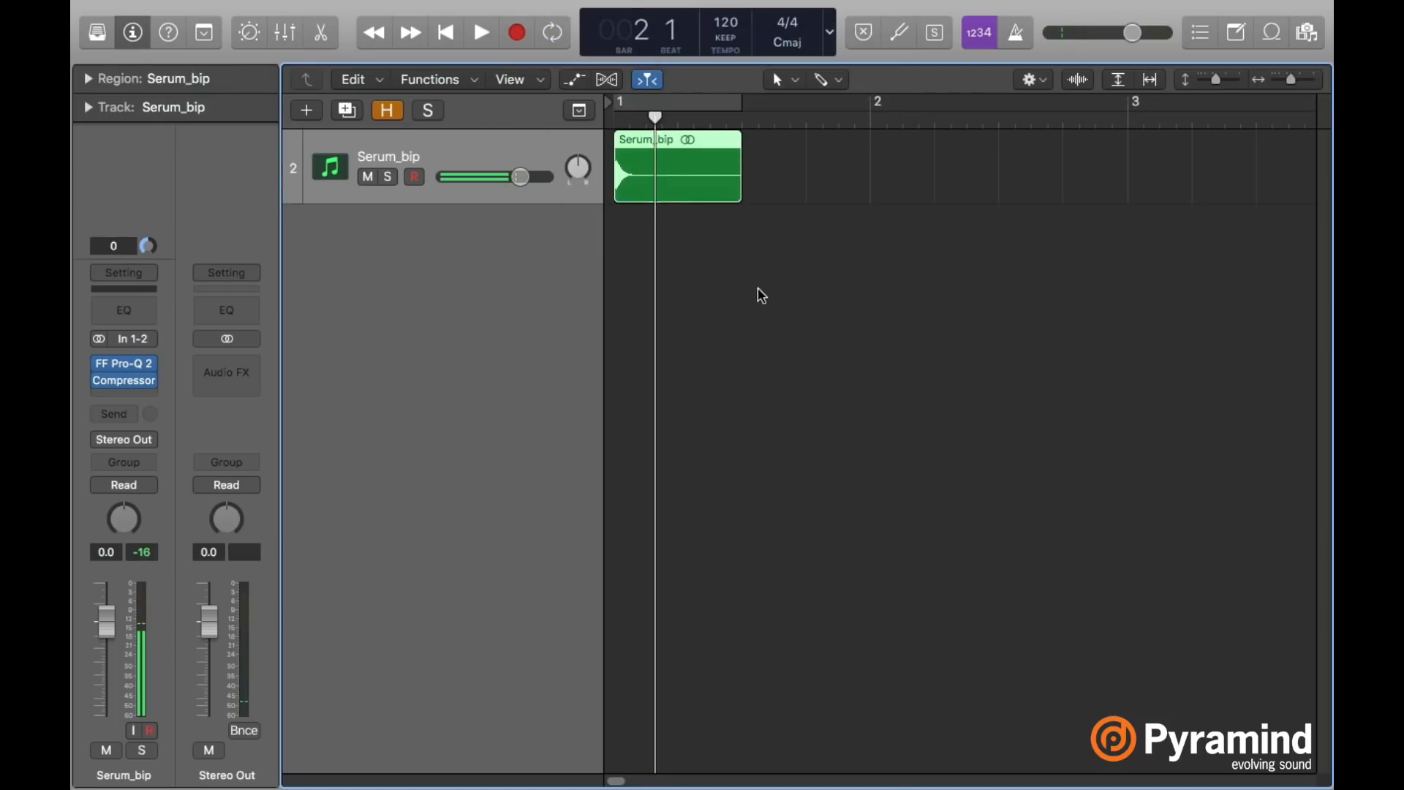
pyautogui.click(366, 177)
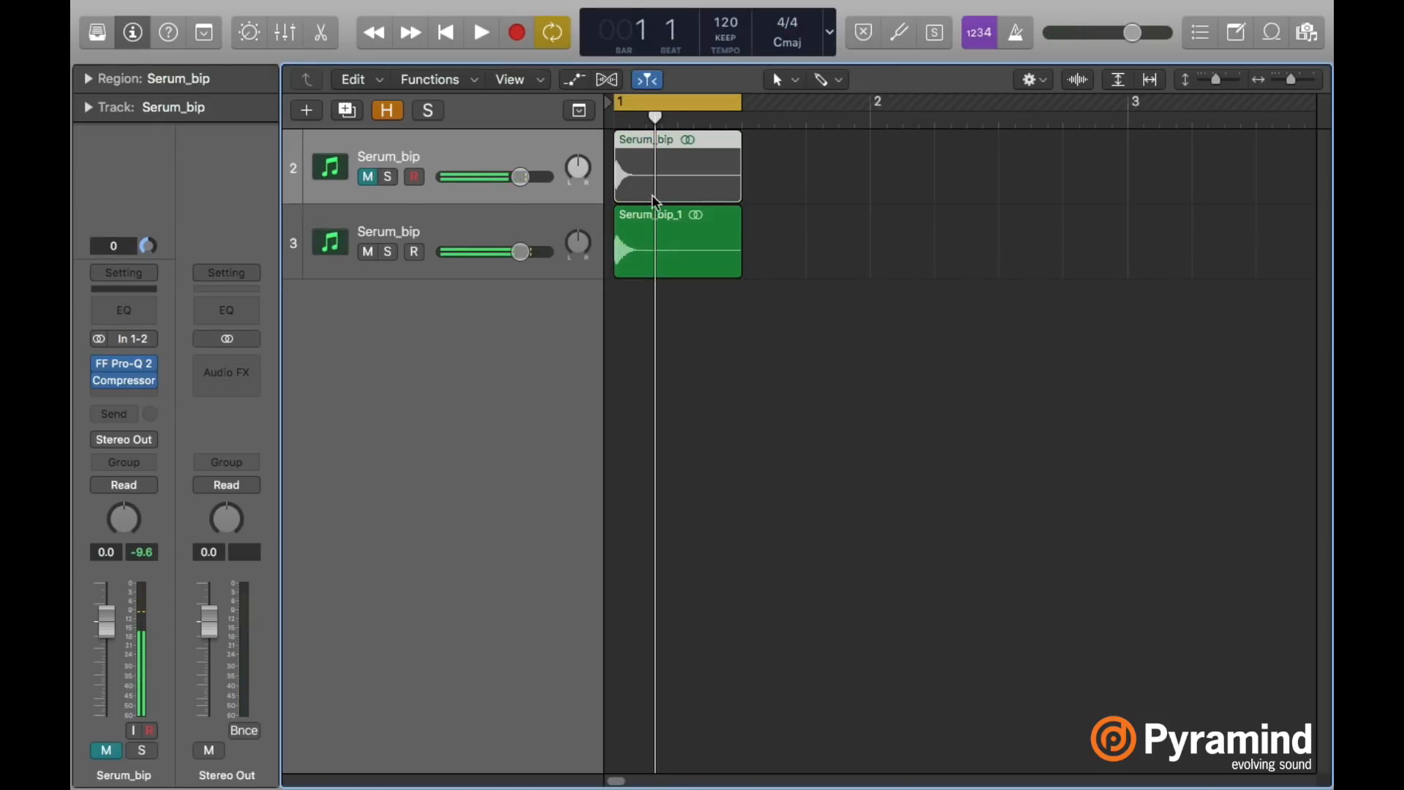
# Hide the original Serum_bip track so that only the newly bounced track is displayed.
pyautogui.moveTo(1290, 81); pyautogui.dragTo(1294, 82)
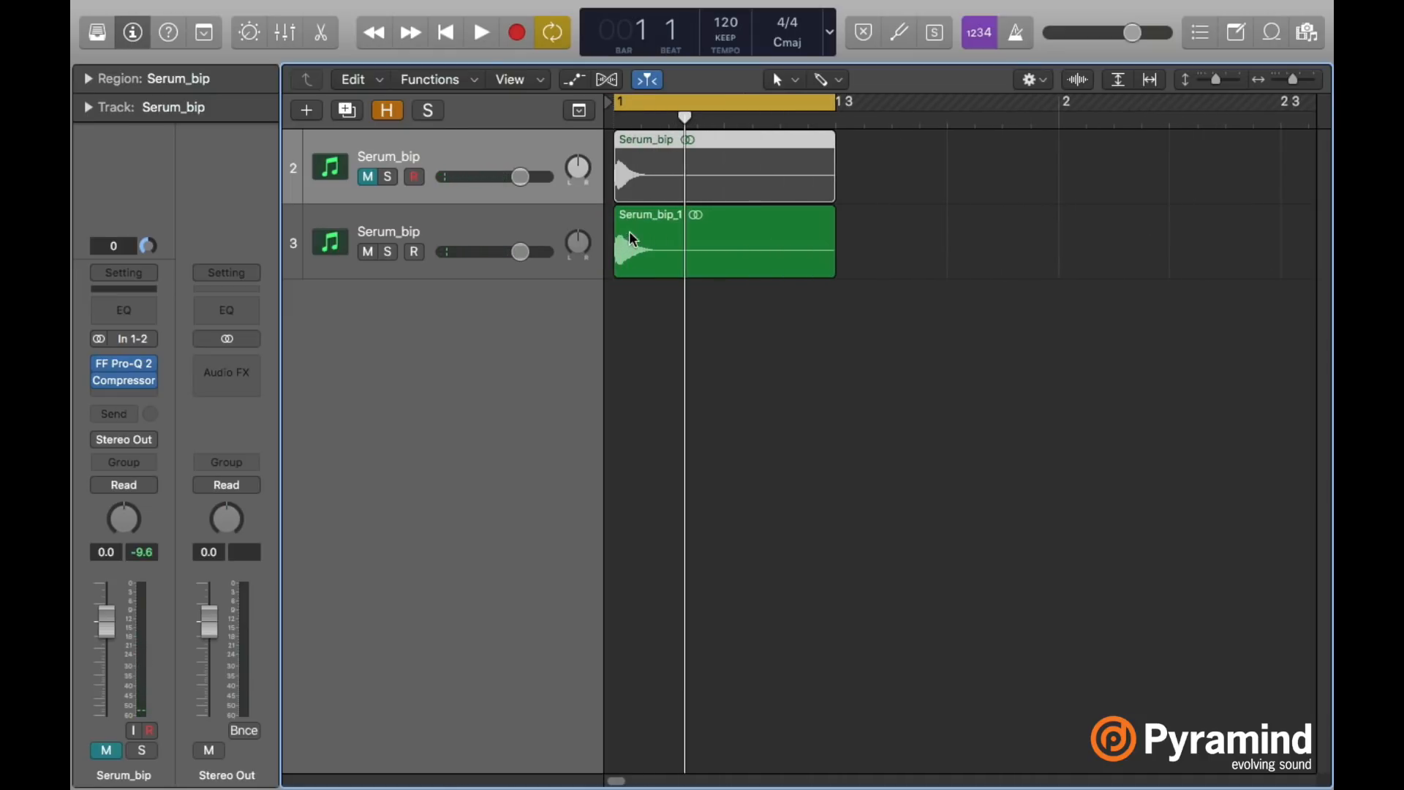
pyautogui.press('h')
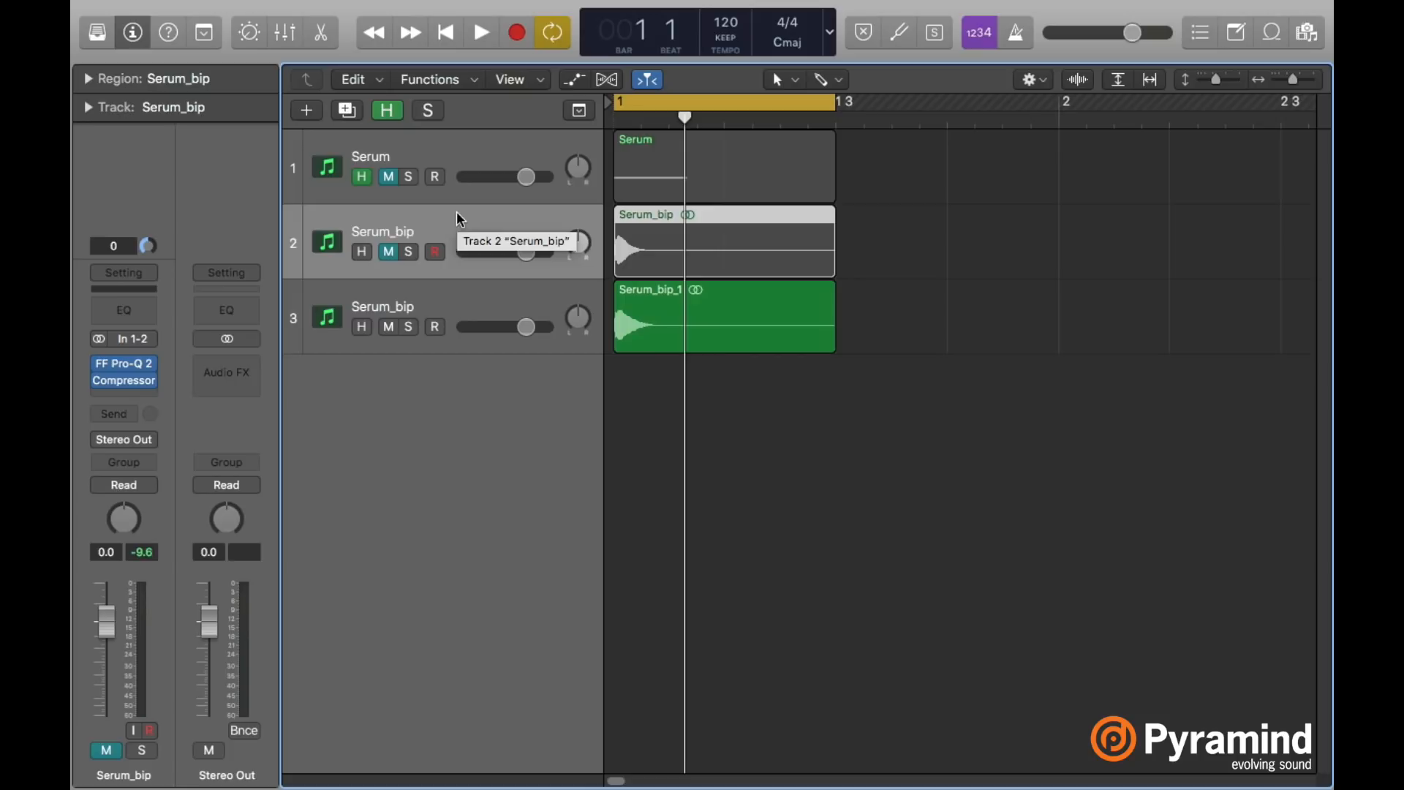
pyautogui.click(361, 249)
pyautogui.press('h')
# Browse the project's Audio Files folder and audition clap and snare samples, including HK CP 808 909 05.wav.
pyautogui.click(1306, 32)
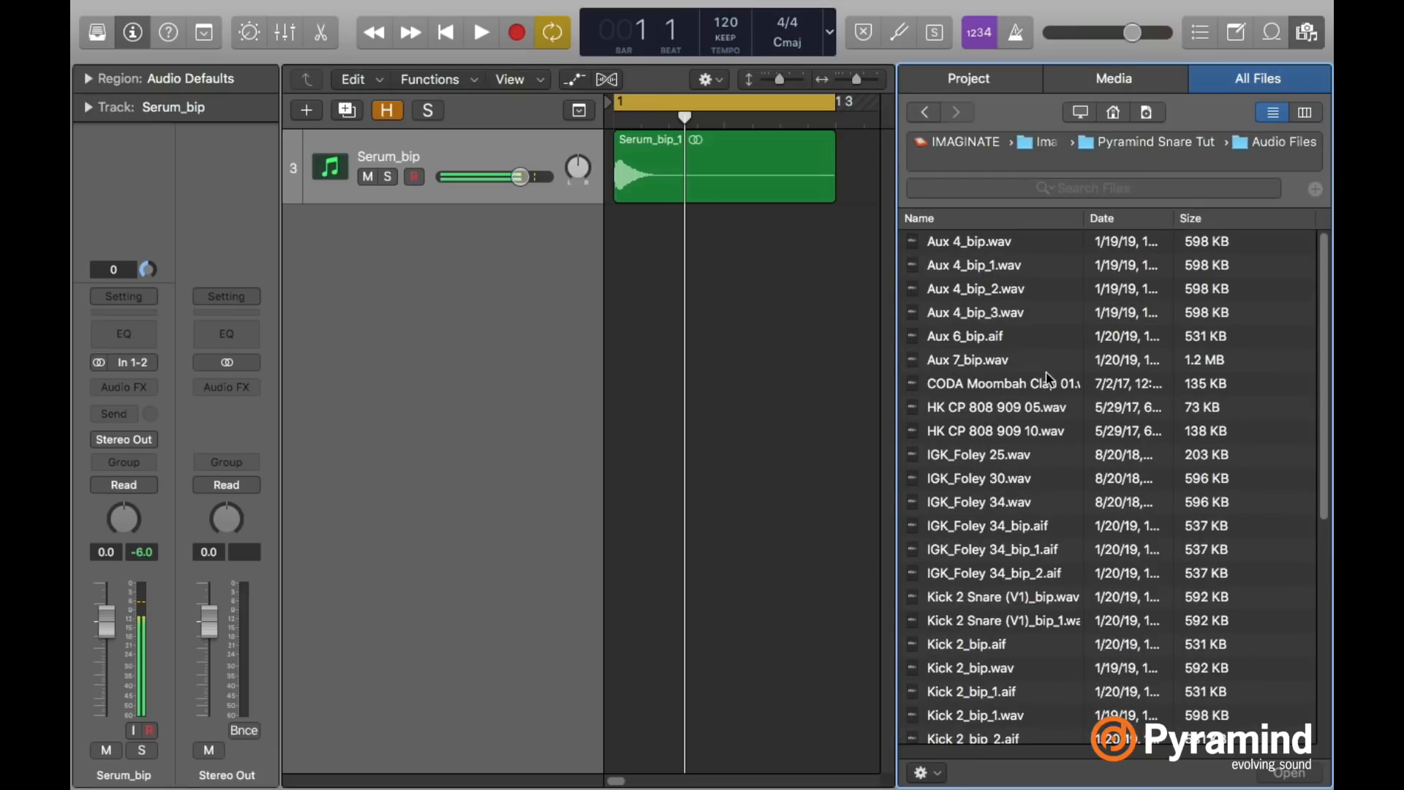
pyautogui.scroll(-10, 1047, 370)
pyautogui.scroll(10, 1053, 356)
pyautogui.click(1030, 384)
pyautogui.click(998, 409)
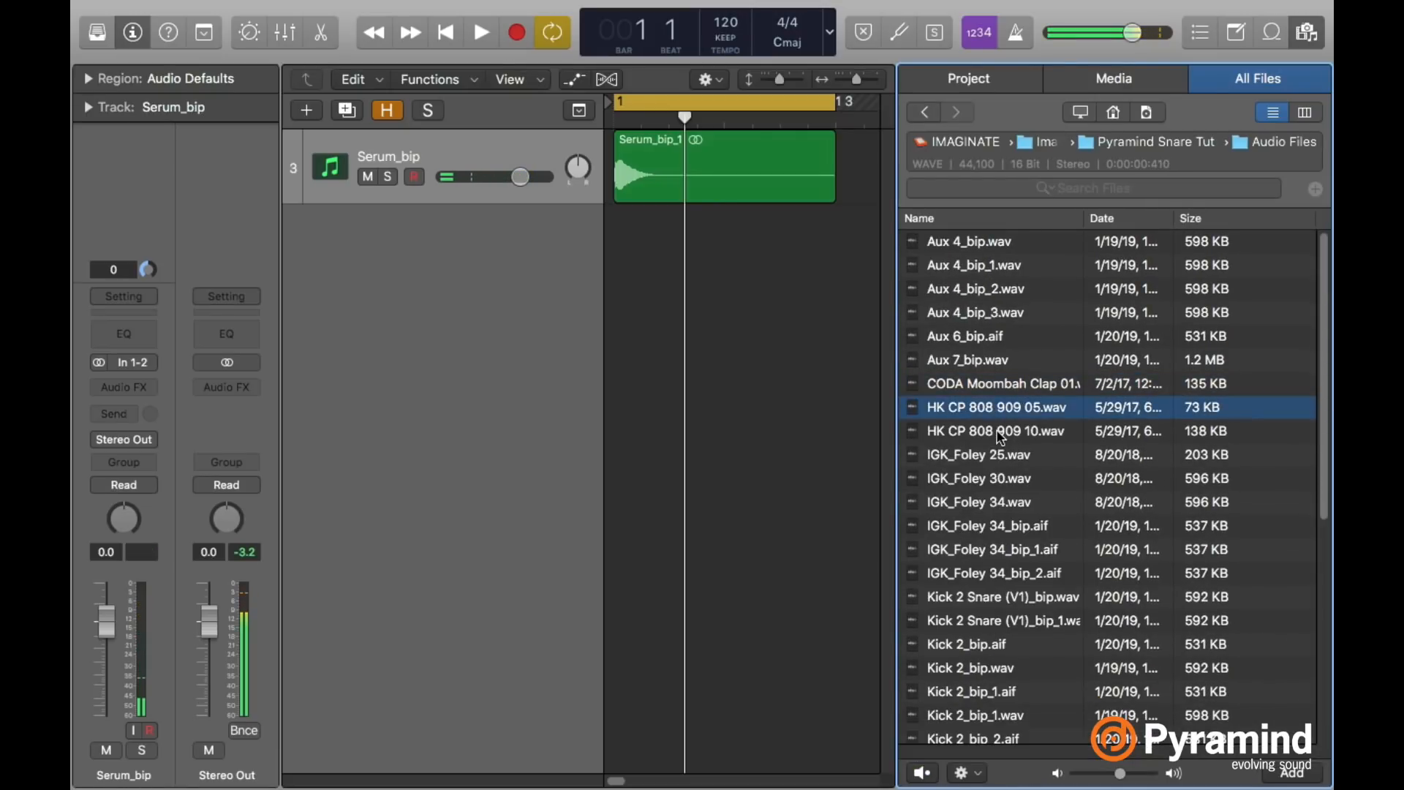
pyautogui.click(1000, 431)
pyautogui.scroll(-10, 1006, 439)
pyautogui.click(984, 680)
pyautogui.click(996, 706)
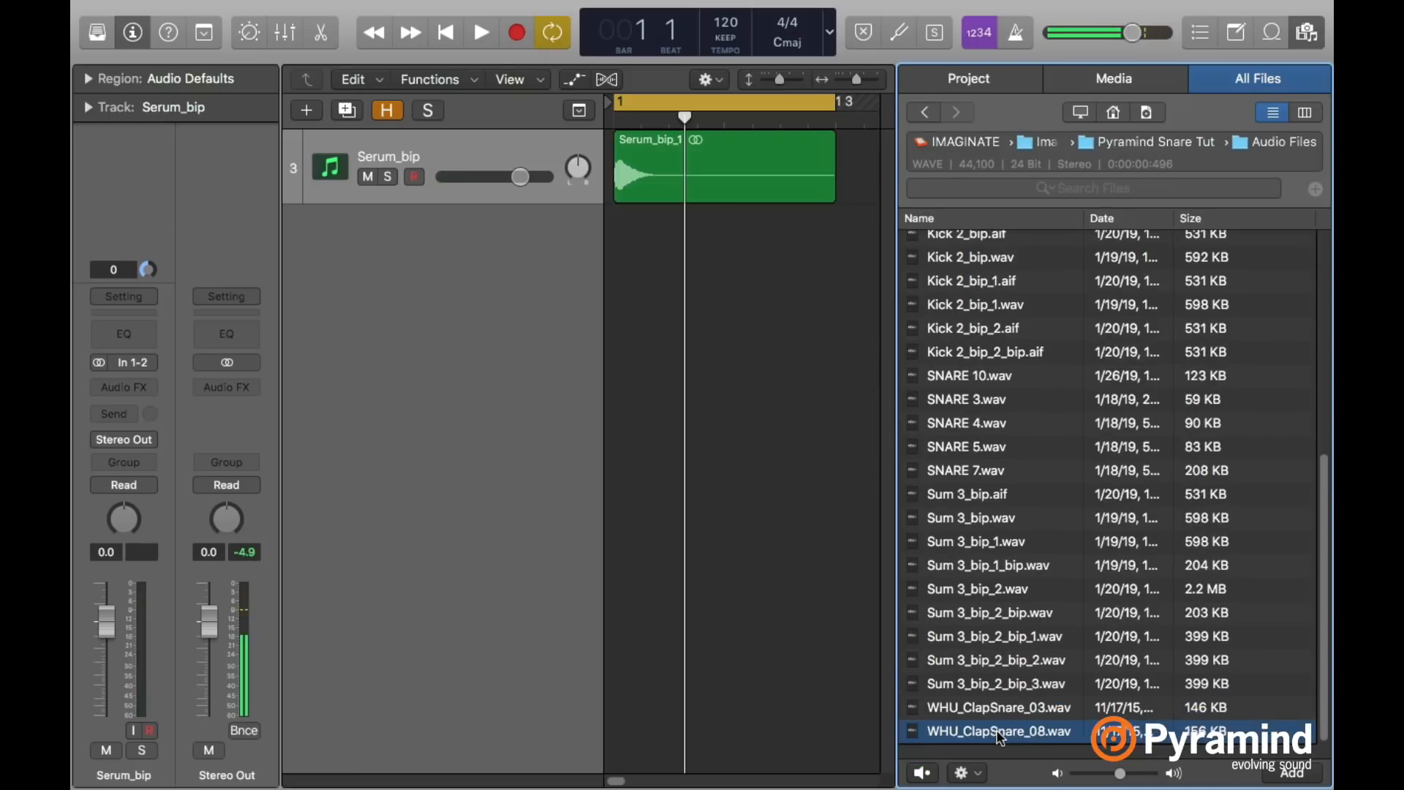
pyautogui.scroll(10, 1041, 620)
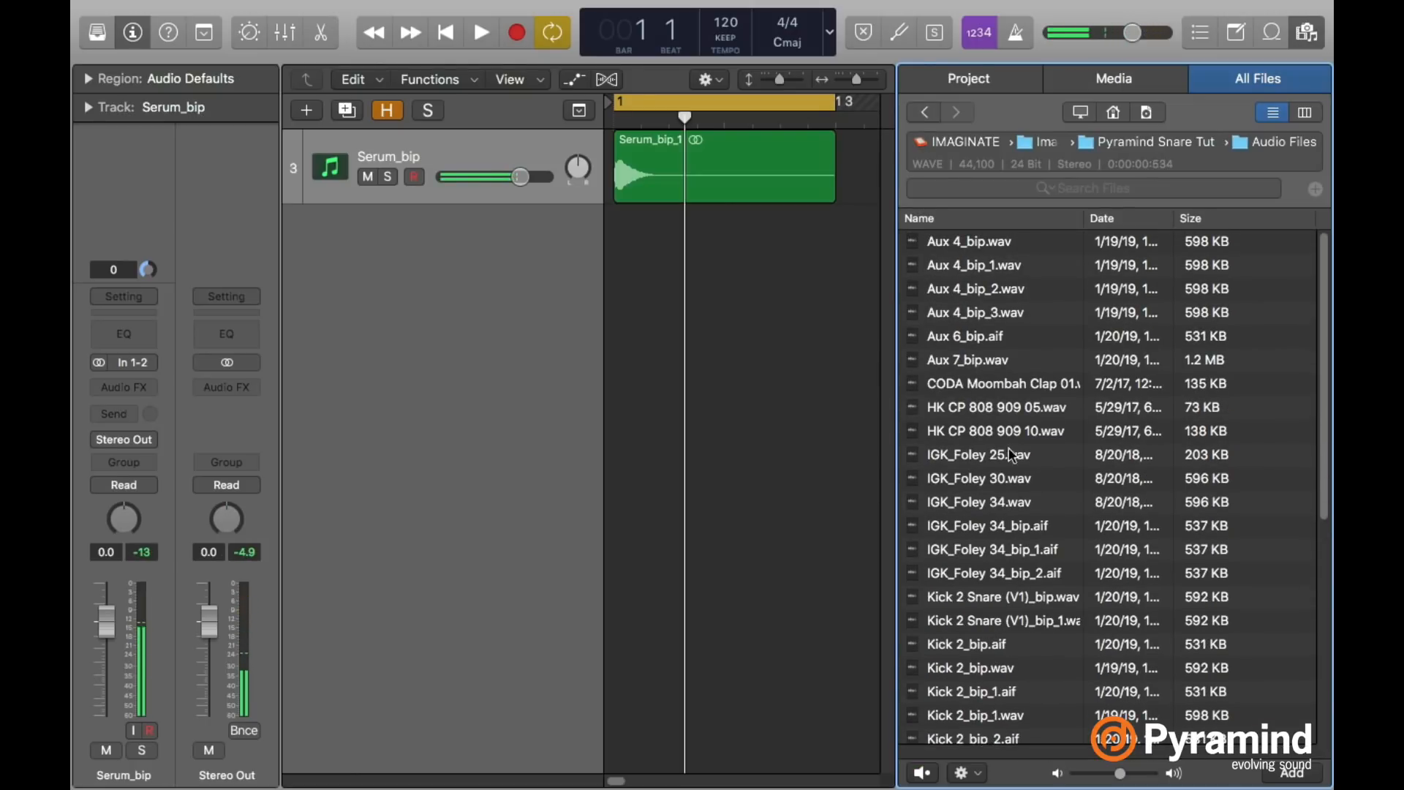
pyautogui.click(1011, 408)
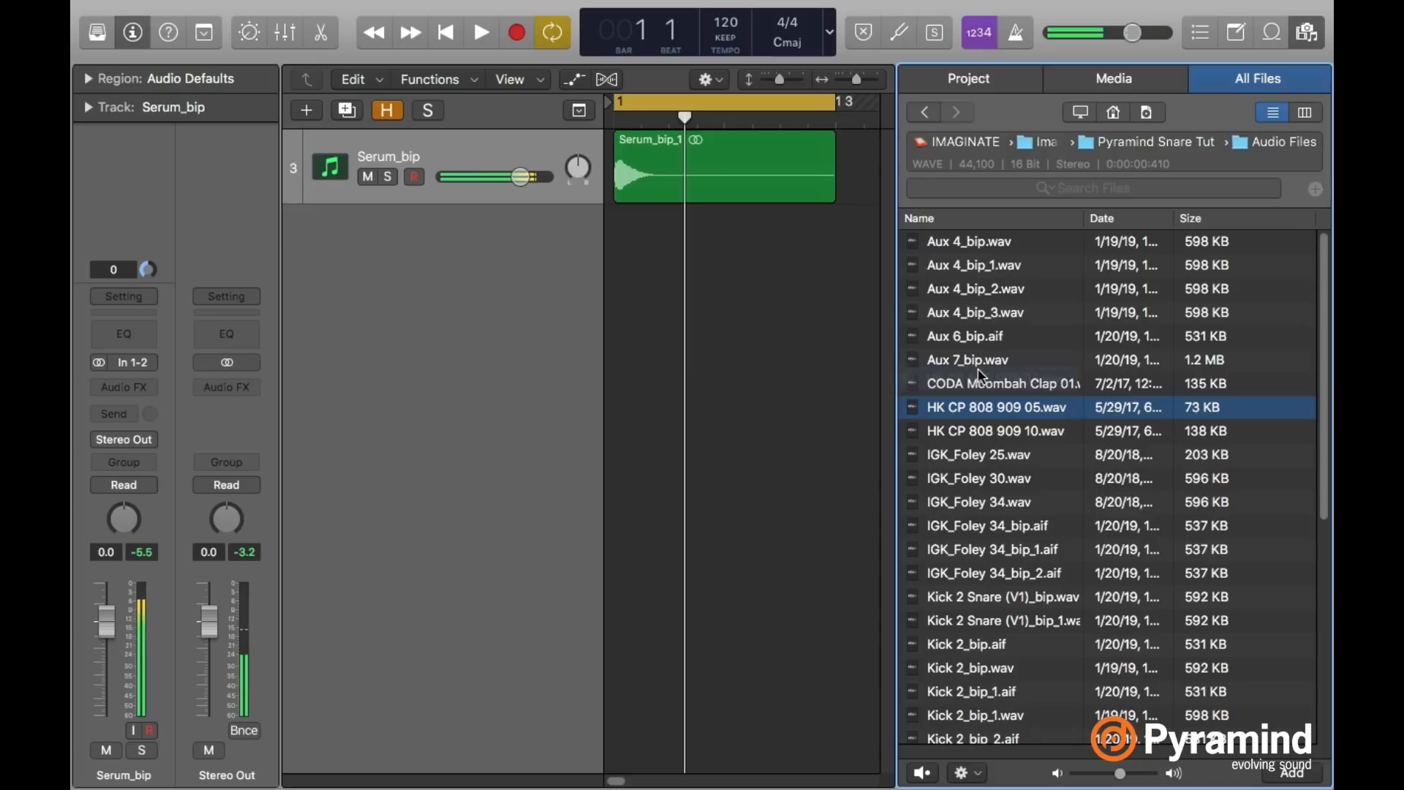
# Add HK CP 808 909 05.wav at bar 1 on a new track below Serum_bip, and close the file browser.
pyautogui.moveTo(1012, 392); pyautogui.dragTo(629, 242)
pyautogui.click(1315, 37)
pyautogui.moveTo(1296, 80); pyautogui.dragTo(1296, 78)
pyautogui.hscroll(-5, 1203, 147)
# Use the Fade tool to add a short fade-in over the clap region's initial transients, and audition the layers.
pyautogui.click(838, 85)
pyautogui.click(847, 340)
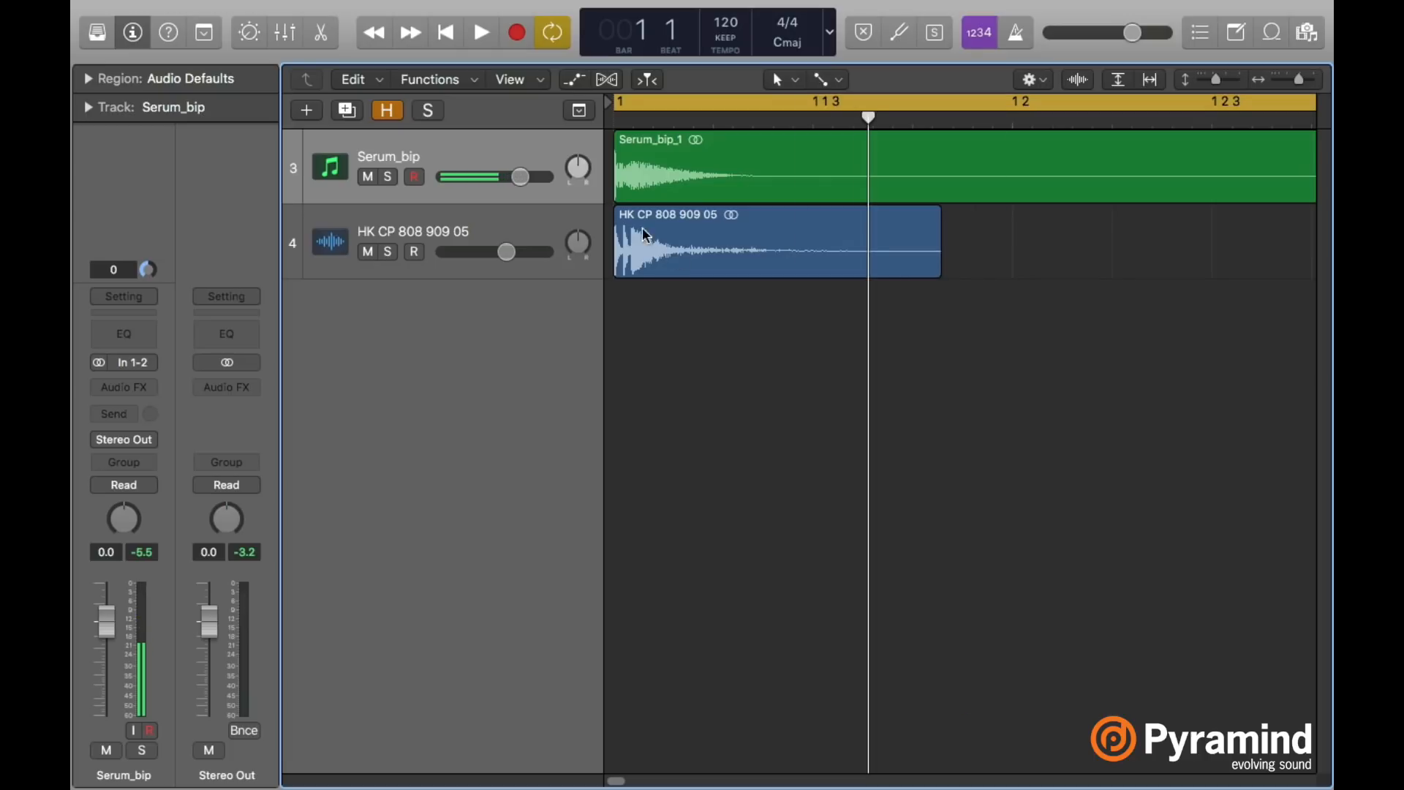
pyautogui.moveTo(614, 230); pyautogui.dragTo(667, 229)
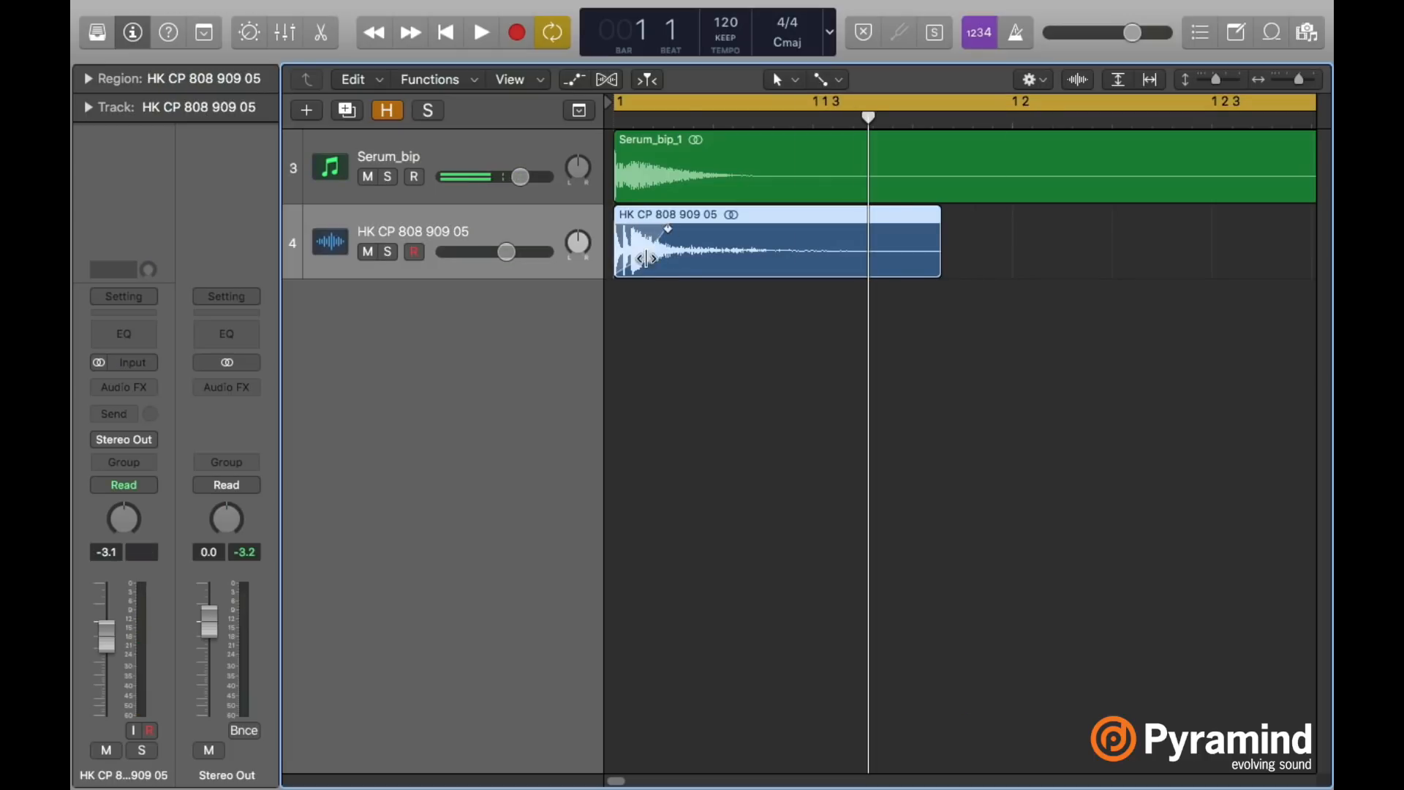
pyautogui.press('space')
pyautogui.press('space')
pyautogui.press('space')
pyautogui.press('space')
# Add a long, concave fade-out to the clap region starting just after its fade-in, and audition the result.
pyautogui.moveTo(938, 235); pyautogui.dragTo(701, 228)
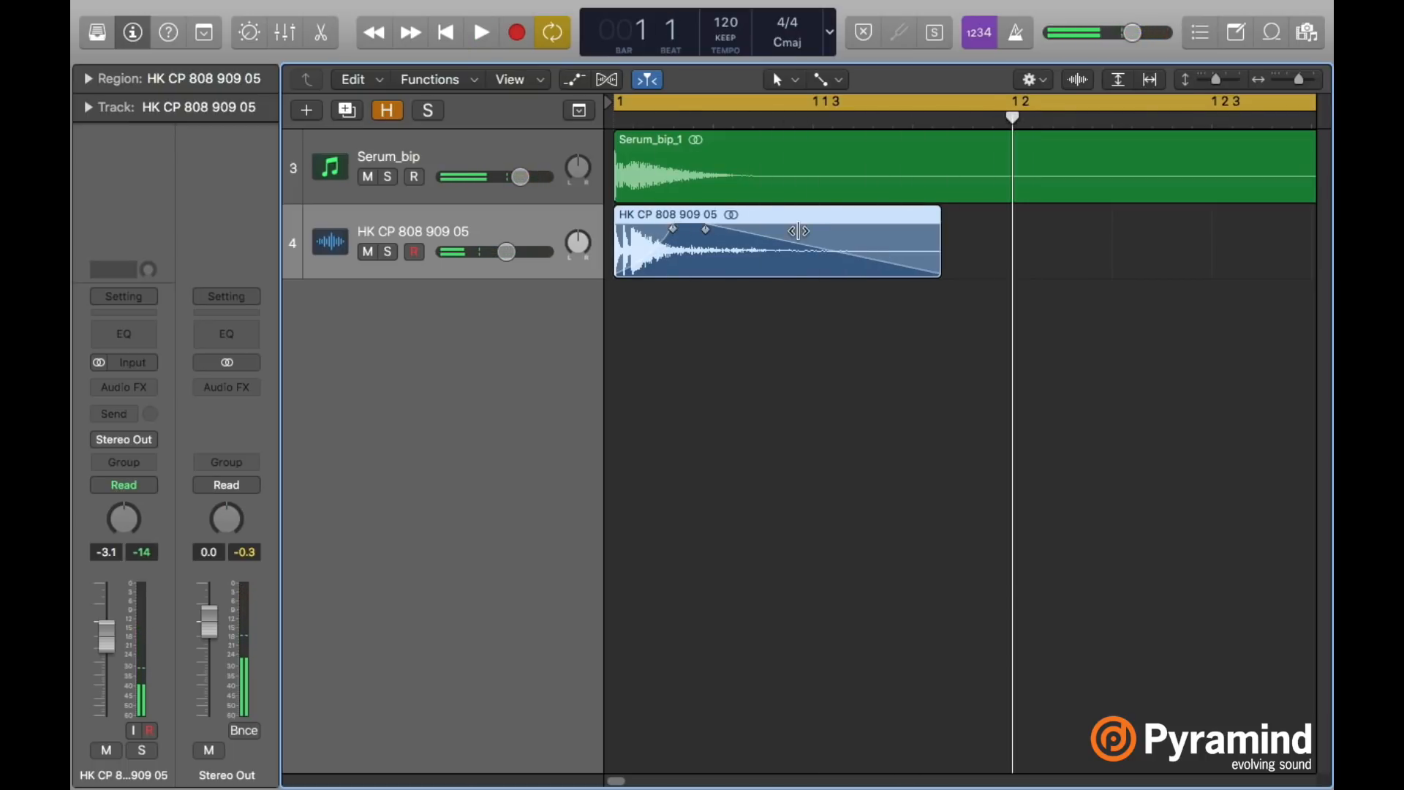
pyautogui.moveTo(799, 231); pyautogui.dragTo(763, 263)
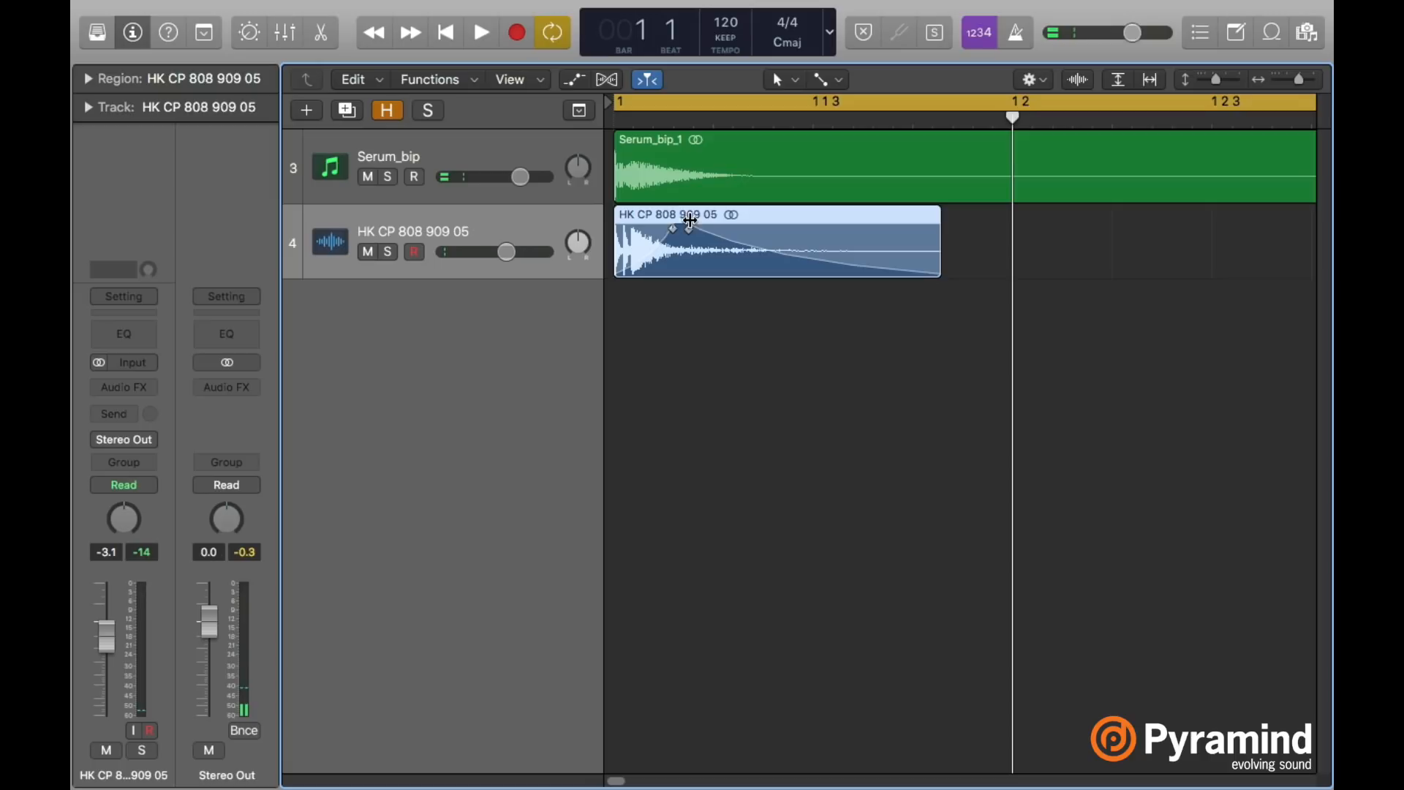
pyautogui.press('space')
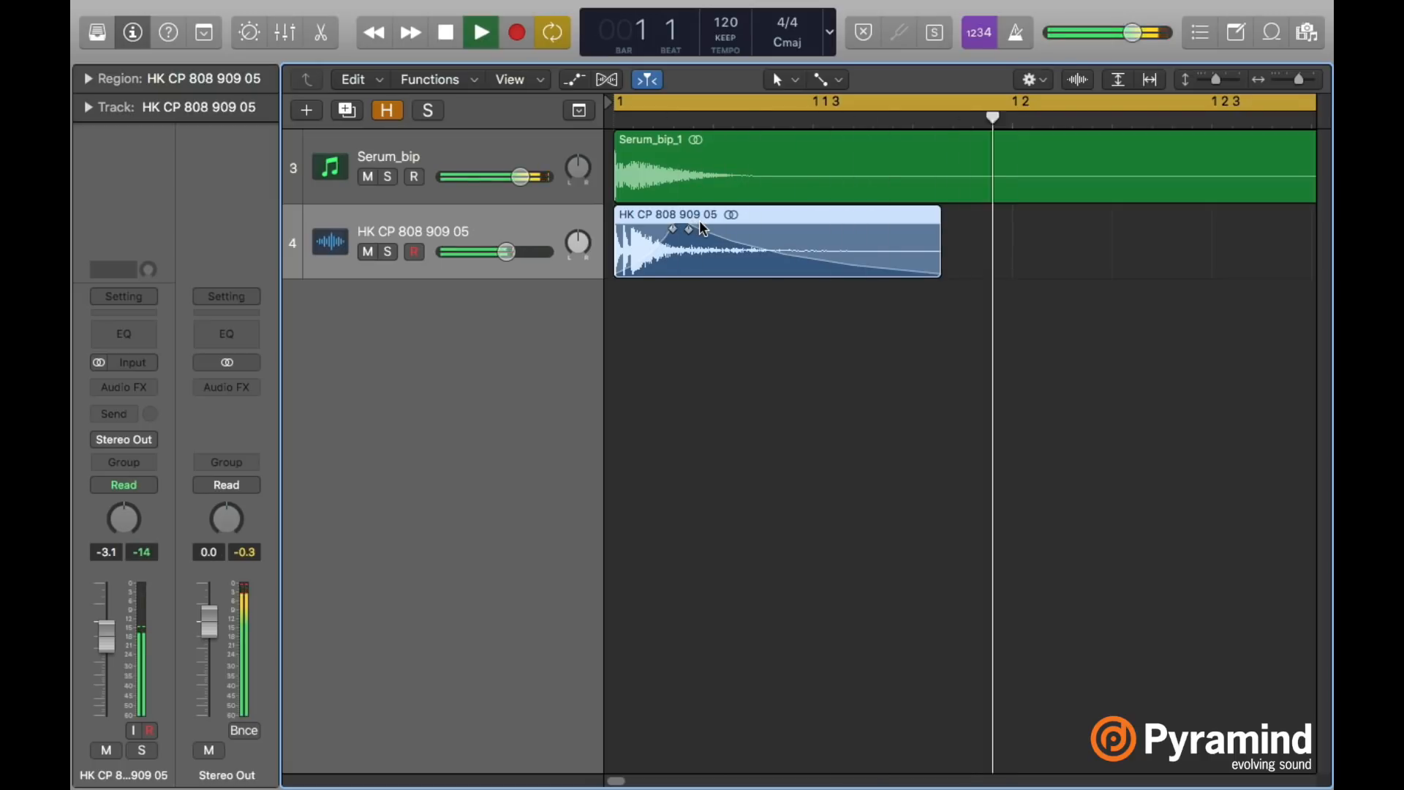
pyautogui.press('space')
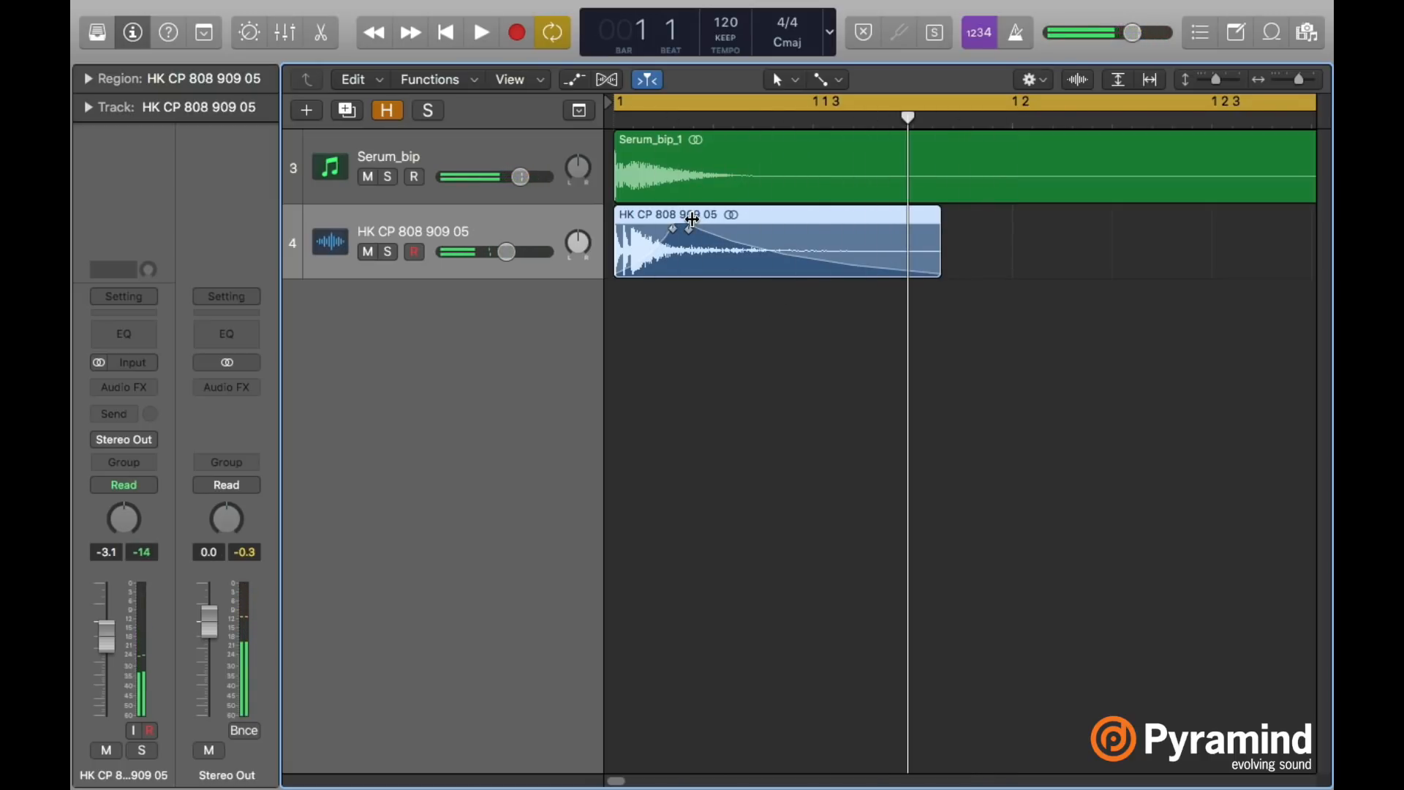
pyautogui.press('space')
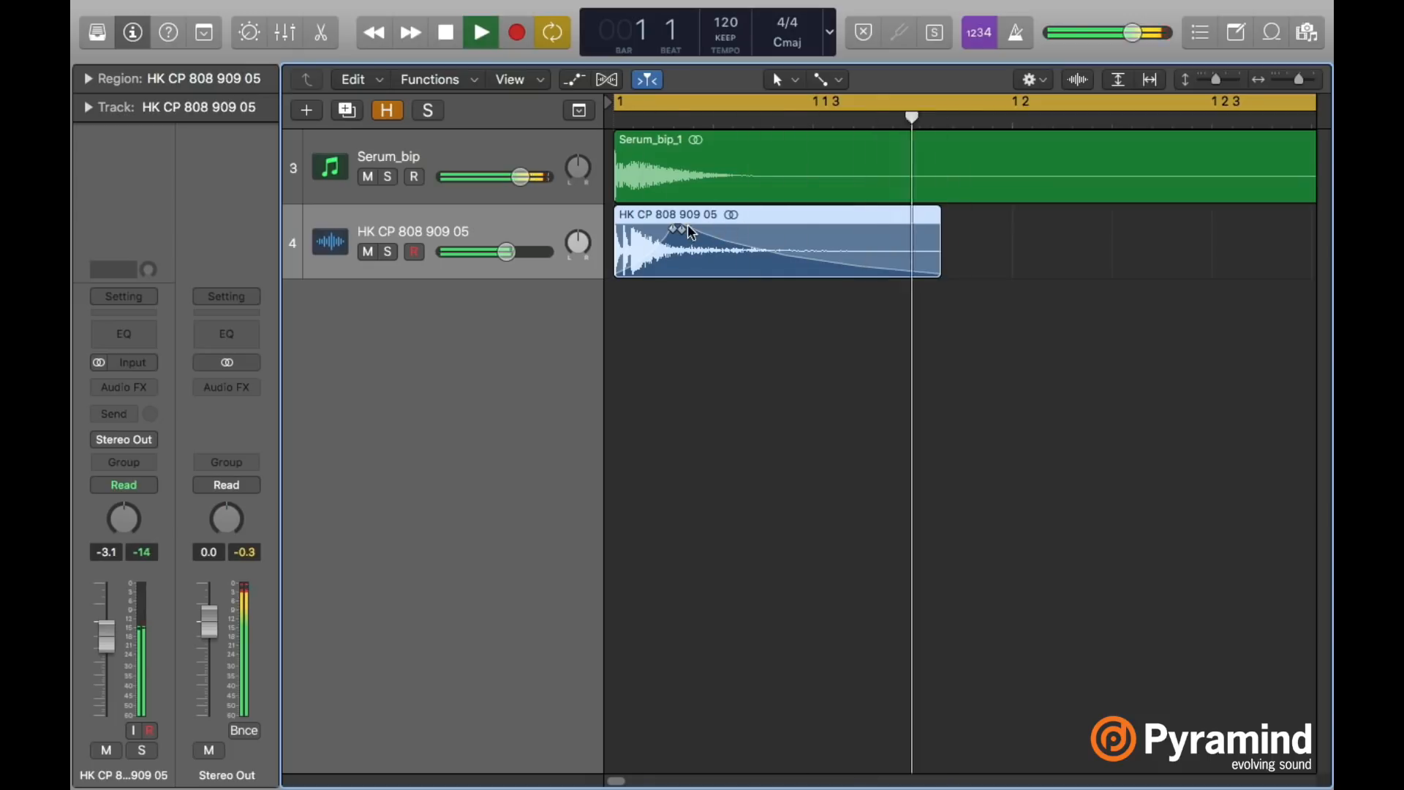
pyautogui.press('space')
# Insert a stereo Pitch Shifter on the HK CP 808 909 05 track with a 7-semitone shift and a 100% mix.
pyautogui.click(124, 387)
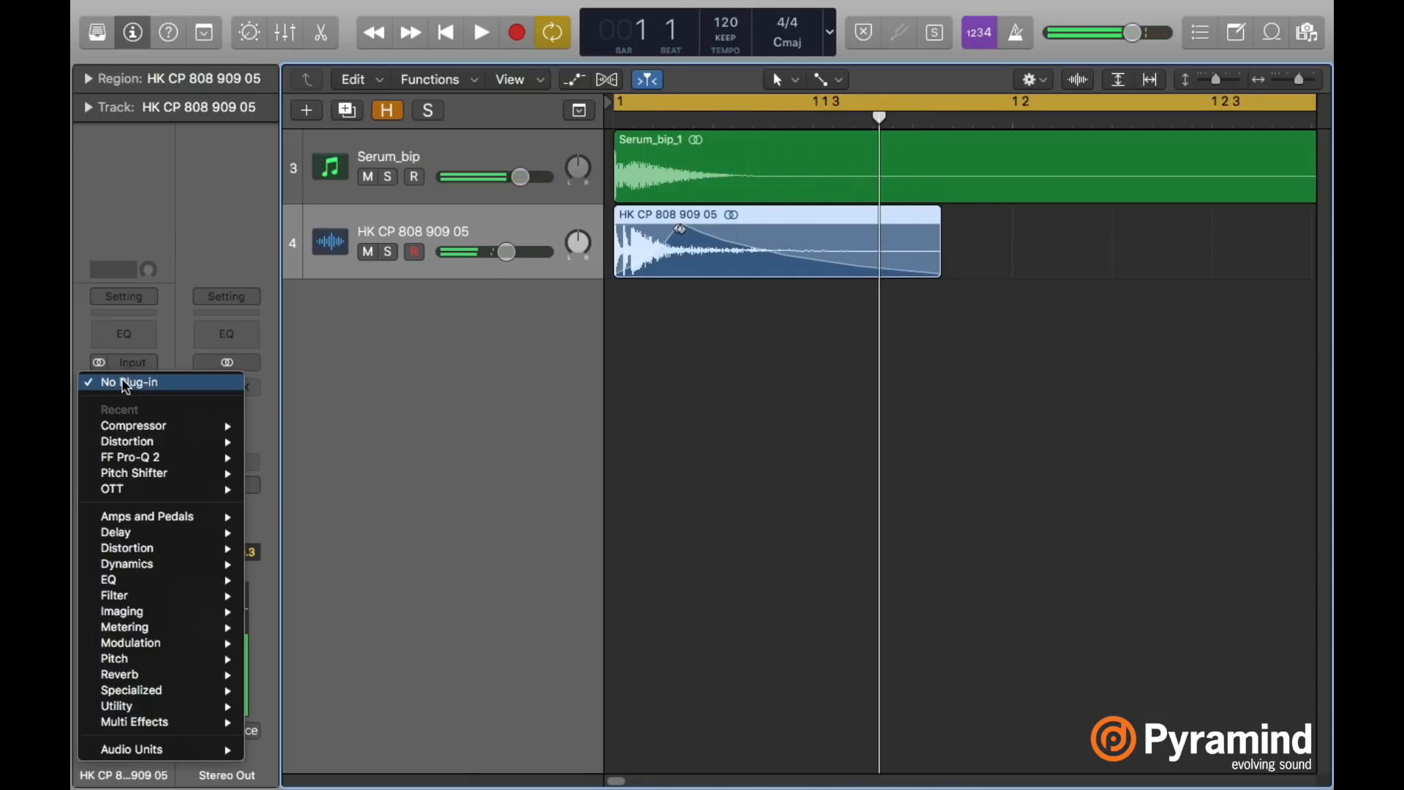
pyautogui.moveTo(137, 479)
pyautogui.click(285, 472)
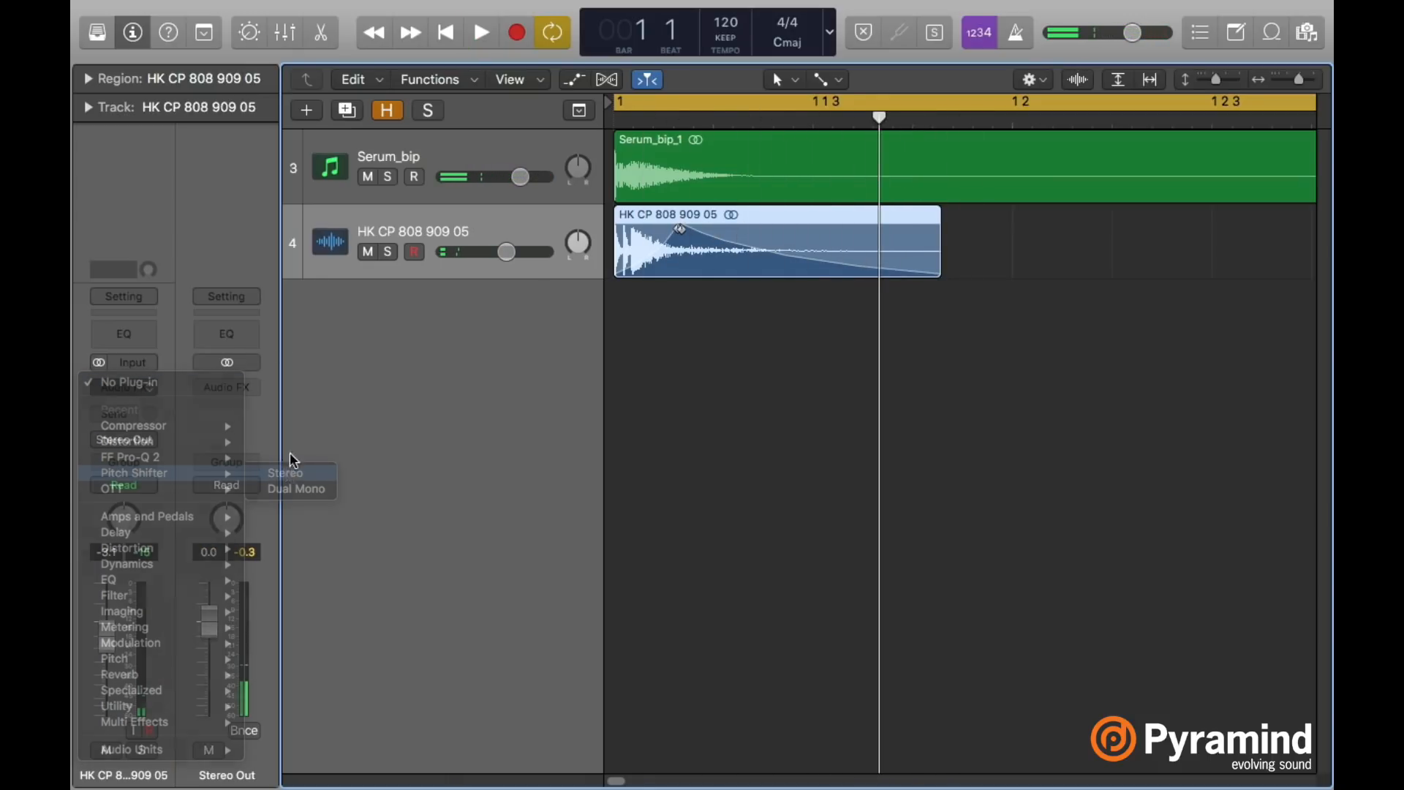
pyautogui.moveTo(358, 231); pyautogui.dragTo(359, 186)
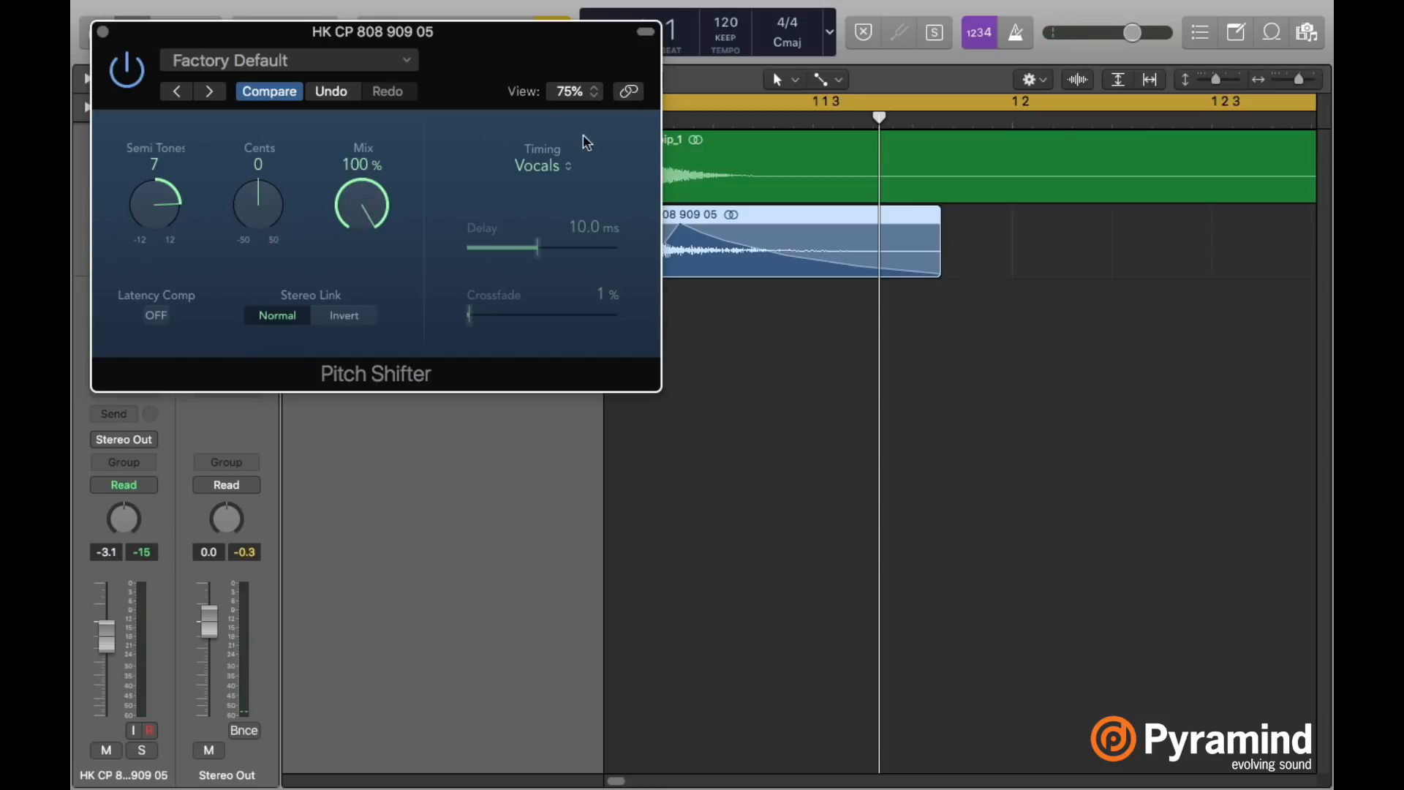
# Set the Pitch Shifter's timing to Drums and its shift to -1 semitone, and close the plug-in.
pyautogui.click(542, 166)
pyautogui.click(520, 128)
pyautogui.moveTo(164, 213); pyautogui.dragTo(161, 216)
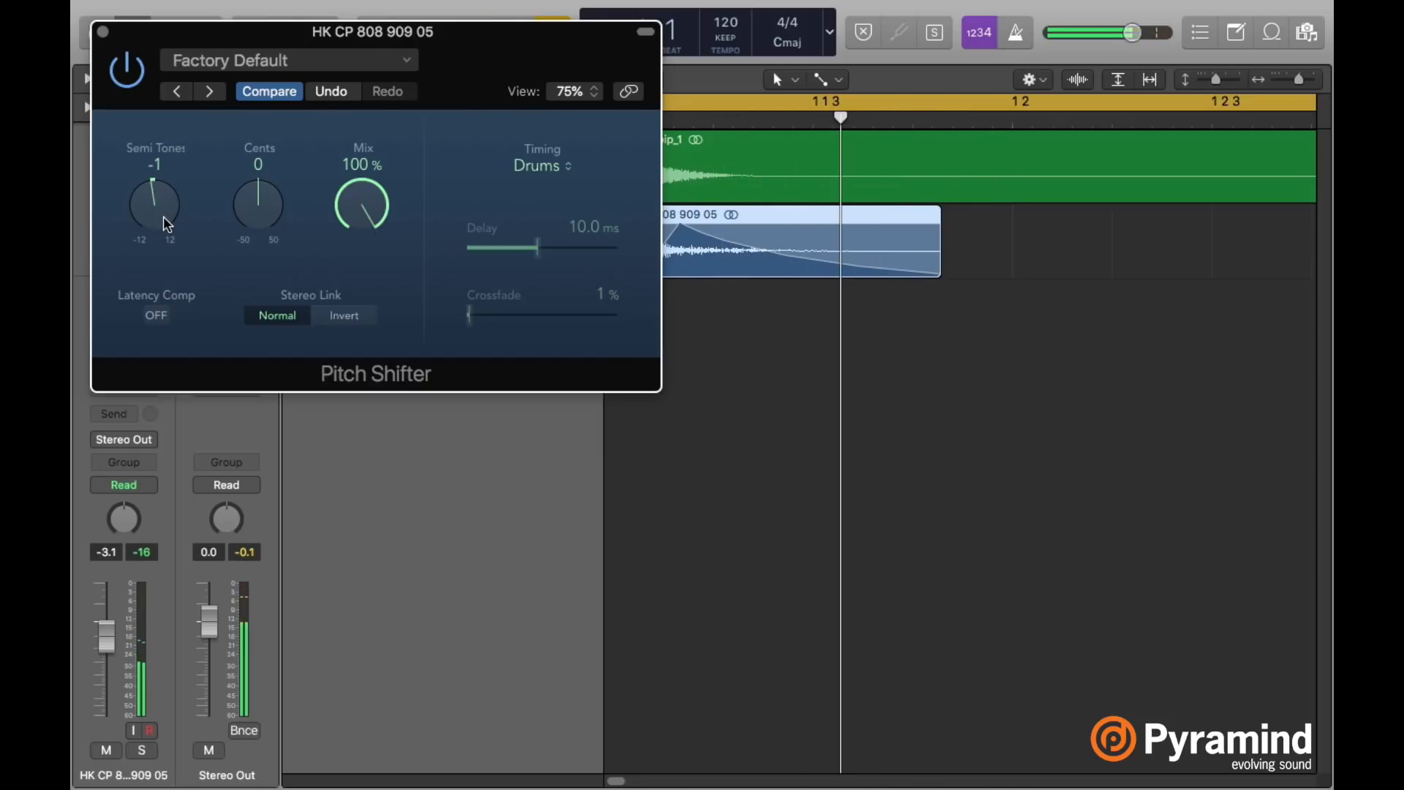
pyautogui.click(103, 32)
pyautogui.press('space')
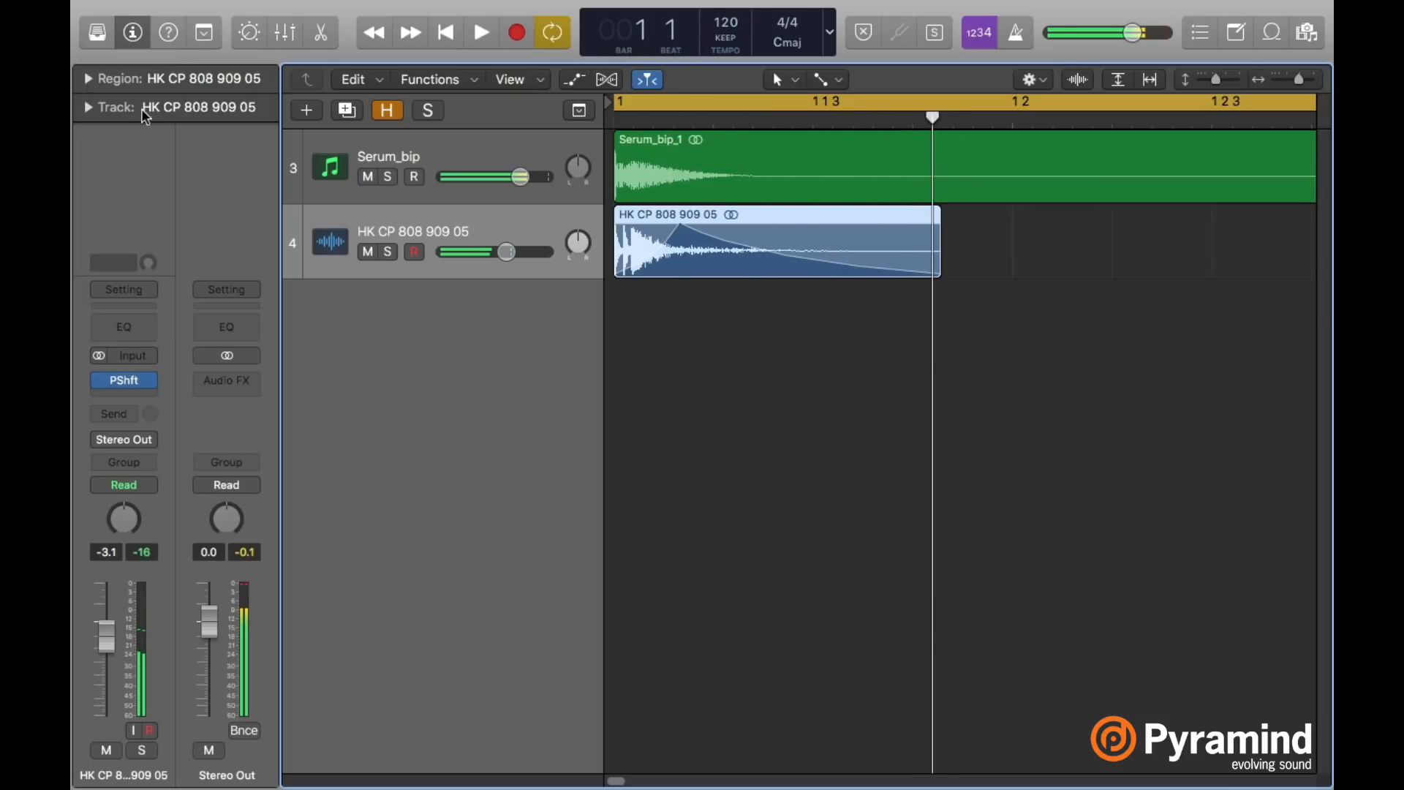
# Insert FF Pro-Q 2 on the HK CP 808 909 05 track and shape a 12 dB/oct low cut at about 804 Hz.
pyautogui.click(125, 393)
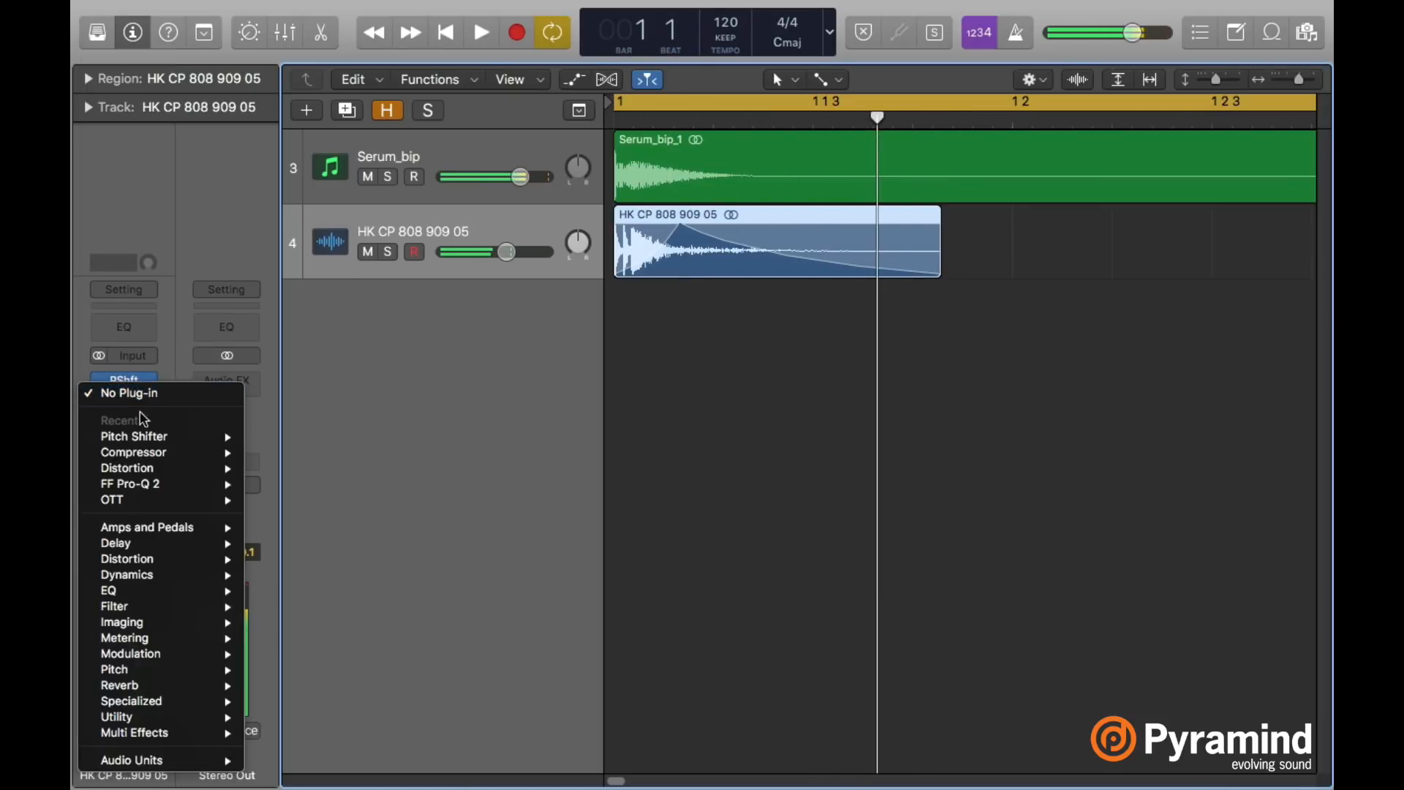
pyautogui.moveTo(182, 484)
pyautogui.click(286, 486)
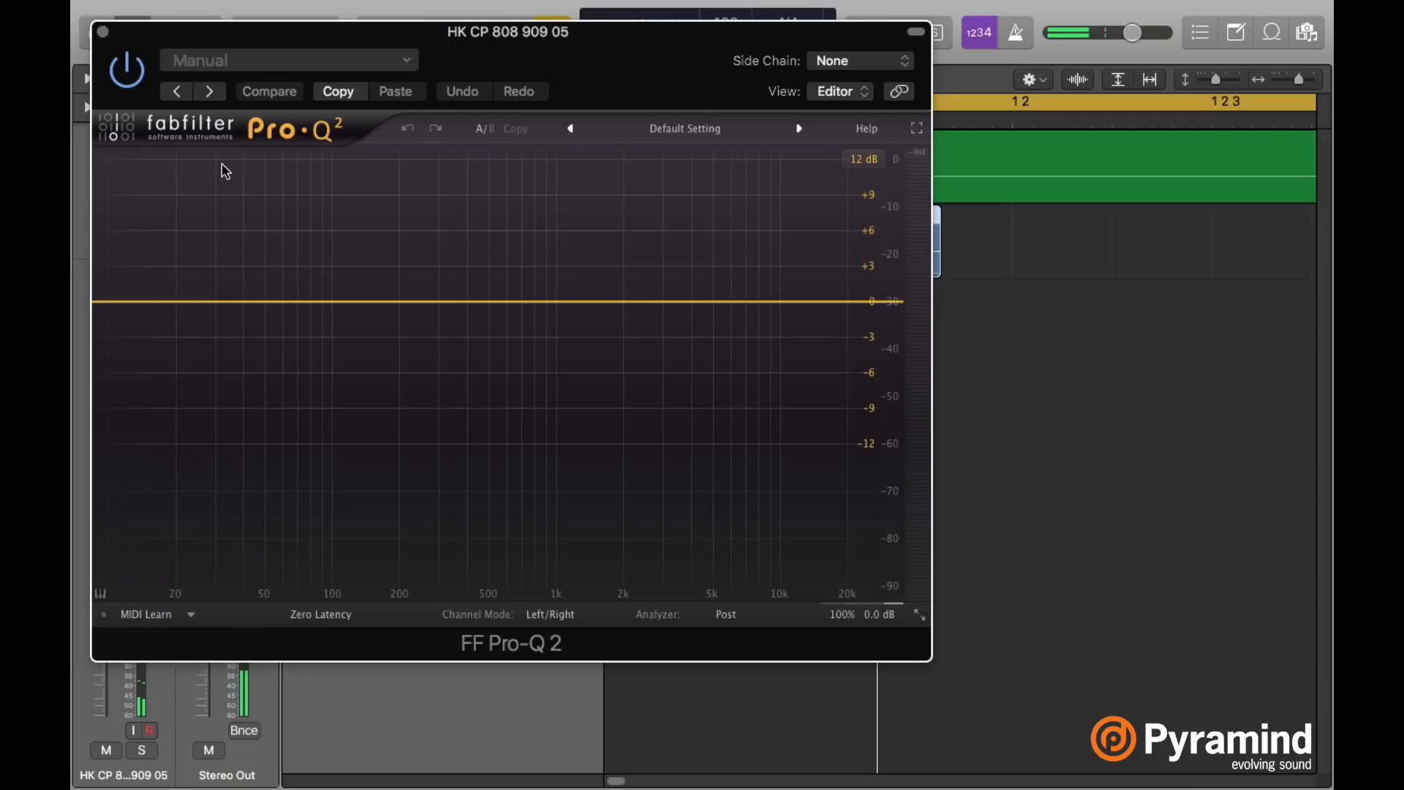
pyautogui.click(117, 302)
pyautogui.moveTo(115, 304); pyautogui.dragTo(551, 293)
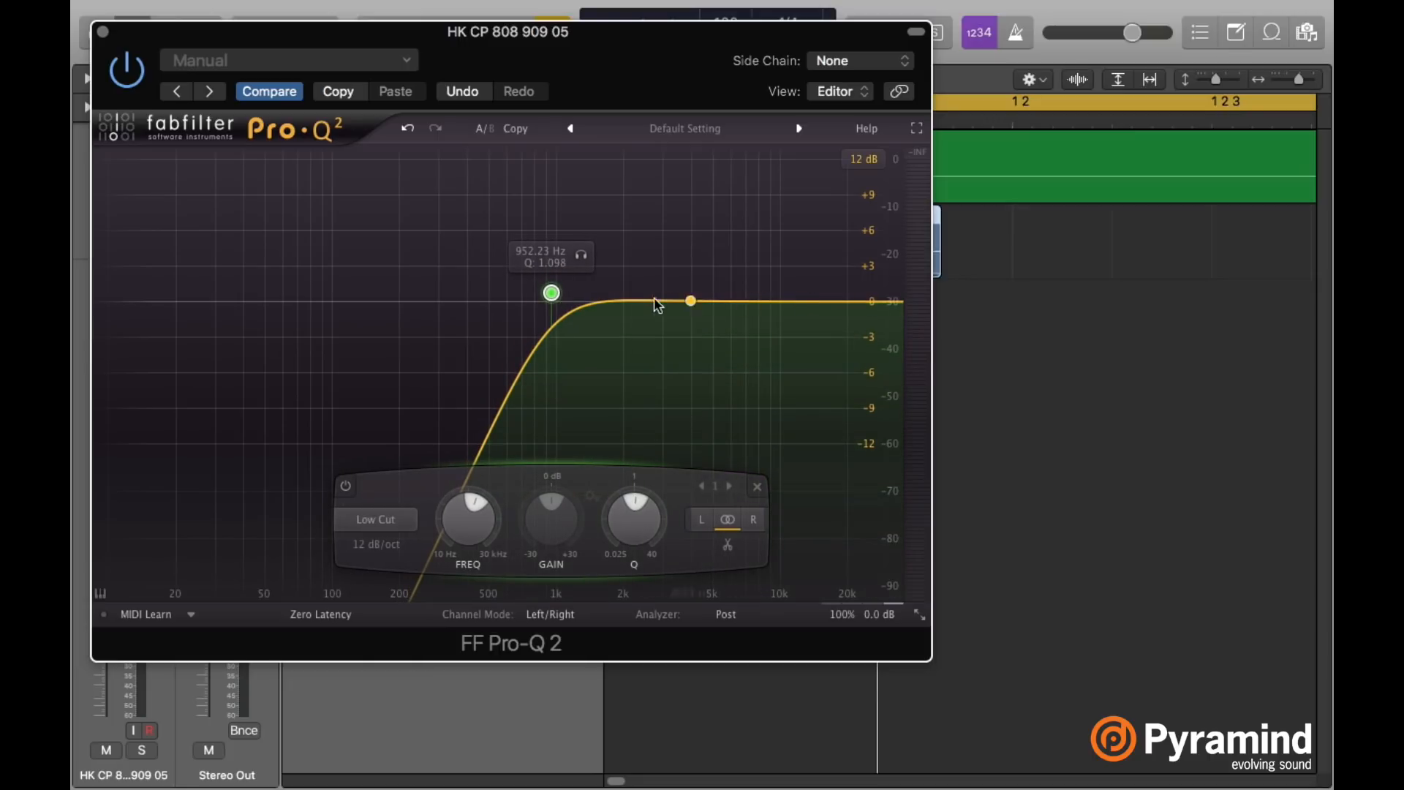
pyautogui.press('space')
pyautogui.moveTo(552, 293); pyautogui.dragTo(536, 293)
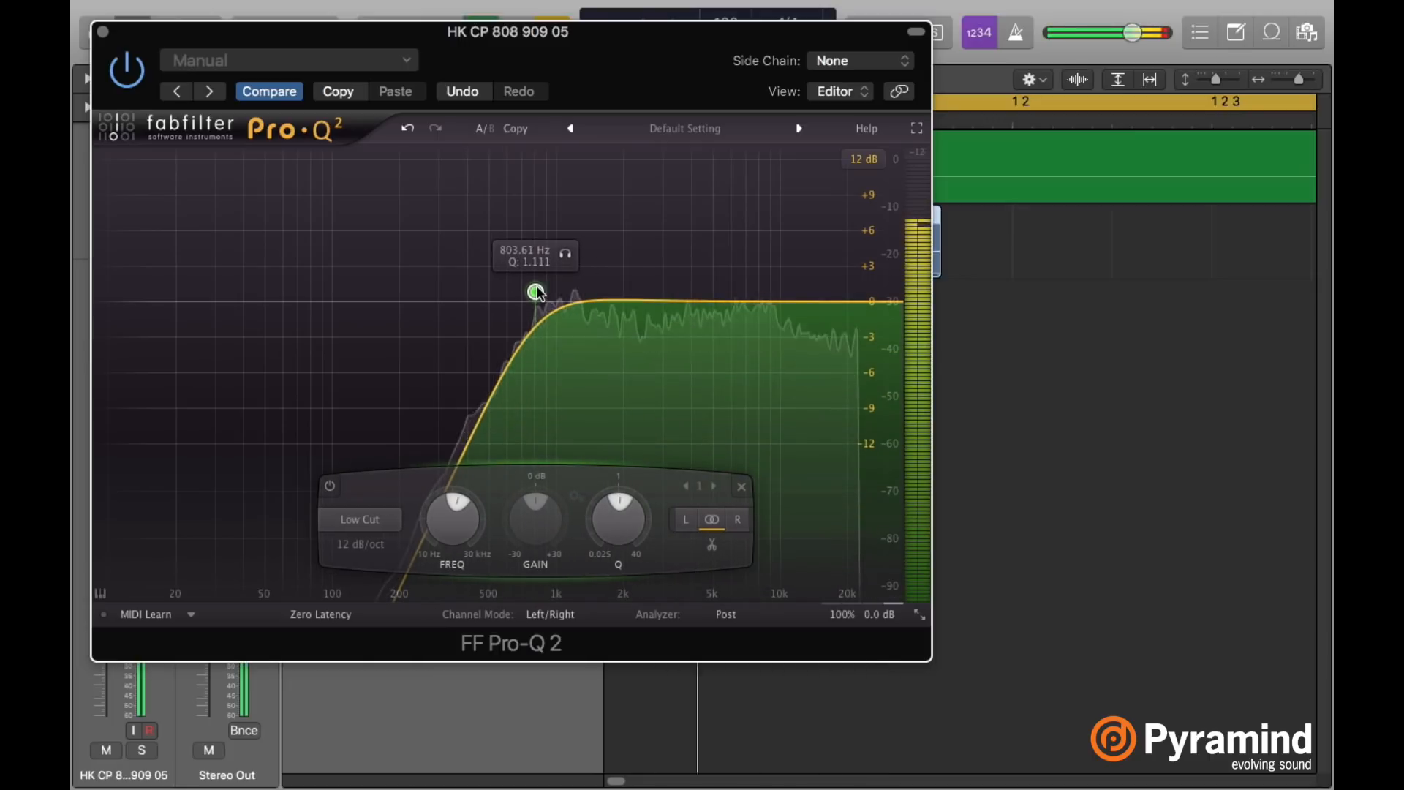
# Add a gentle boost near 10 kHz and a -2.26 dB dip at about 2.5 kHz to this EQ, and close it.
pyautogui.moveTo(662, 302); pyautogui.dragTo(777, 279)
pyautogui.moveTo(654, 312); pyautogui.dragTo(647, 327)
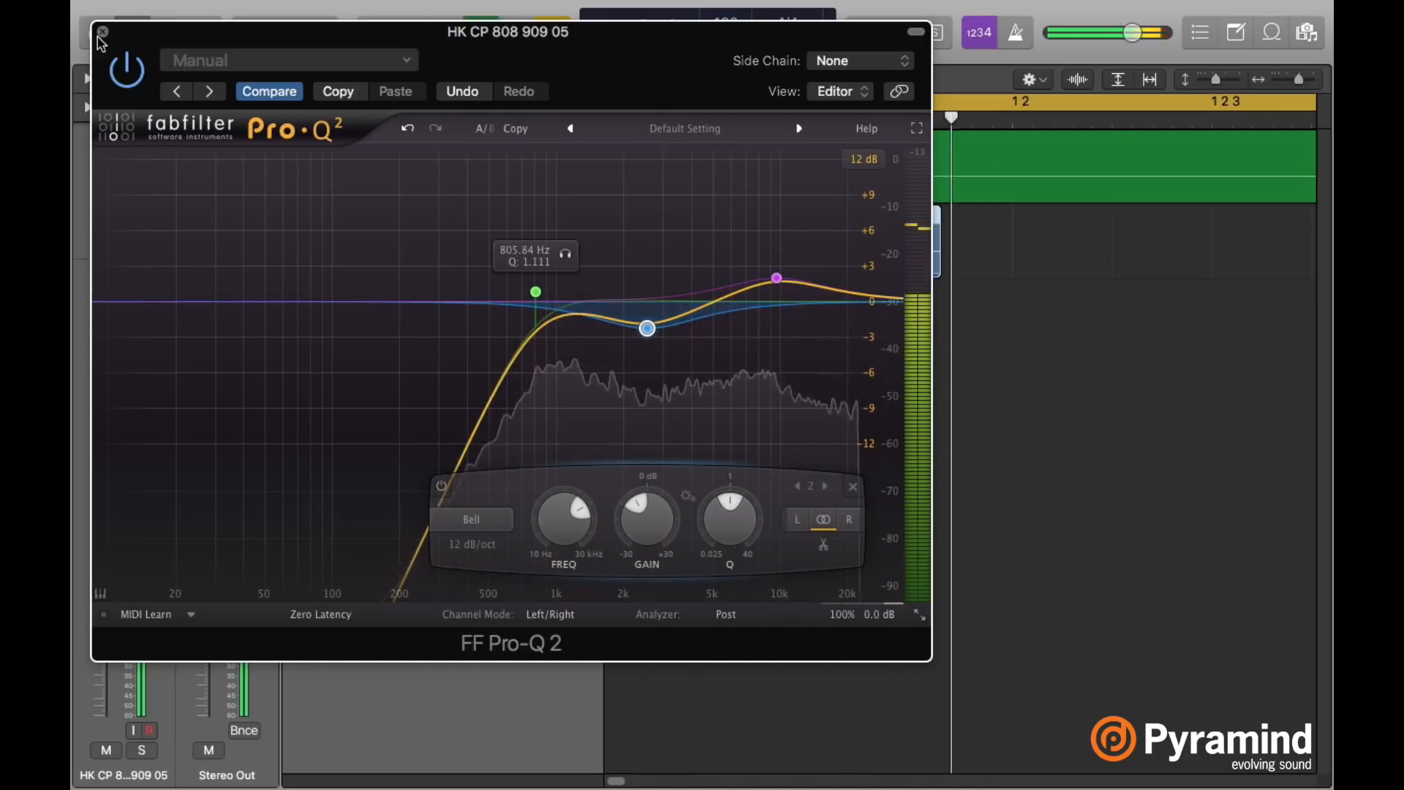
pyautogui.click(102, 31)
# Place WHU_ClapSnare_08.wav from the project's Audio Files on a new track at bar 1, and hide the file browser.
pyautogui.press('f')
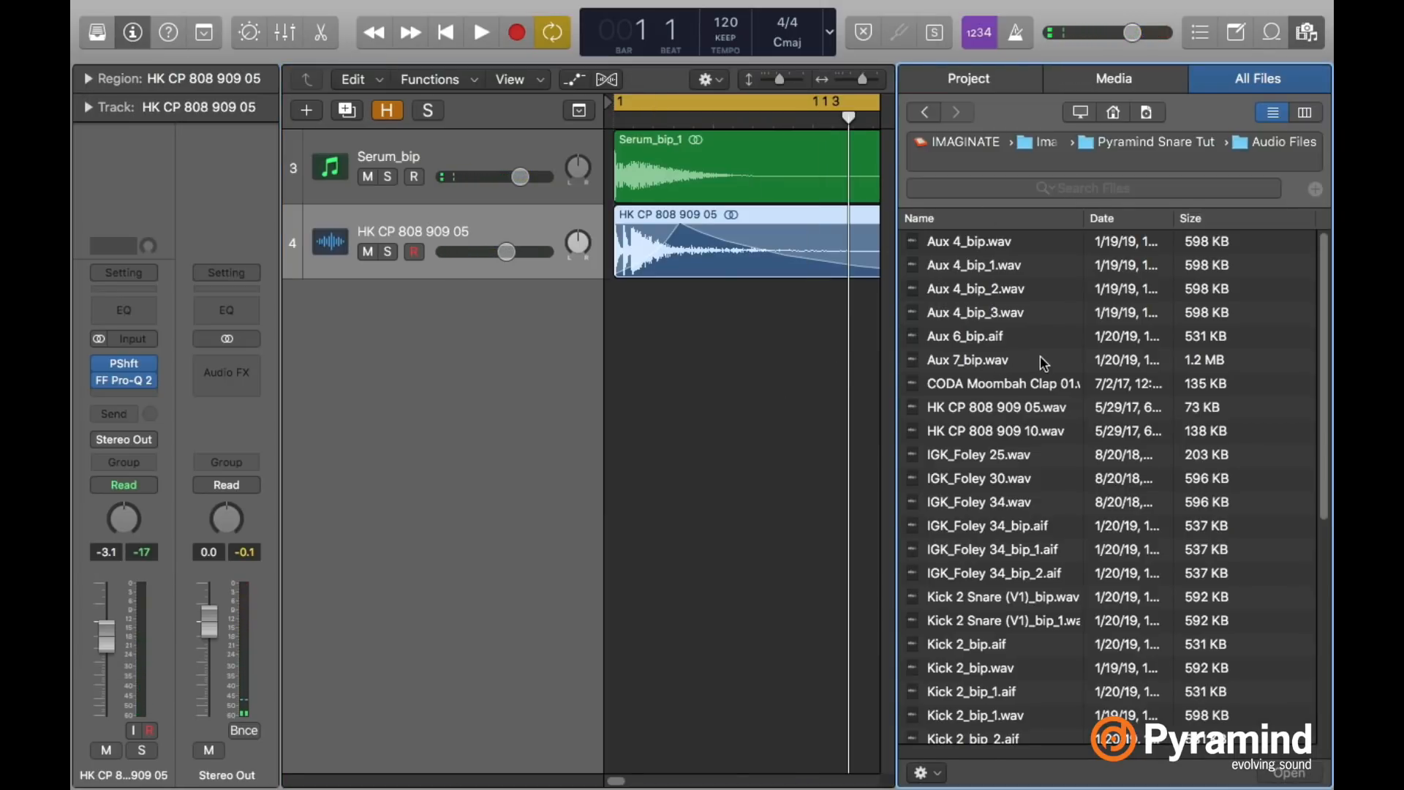
pyautogui.scroll(-1, 1043, 361)
pyautogui.scroll(-8, 1042, 379)
pyautogui.click(998, 731)
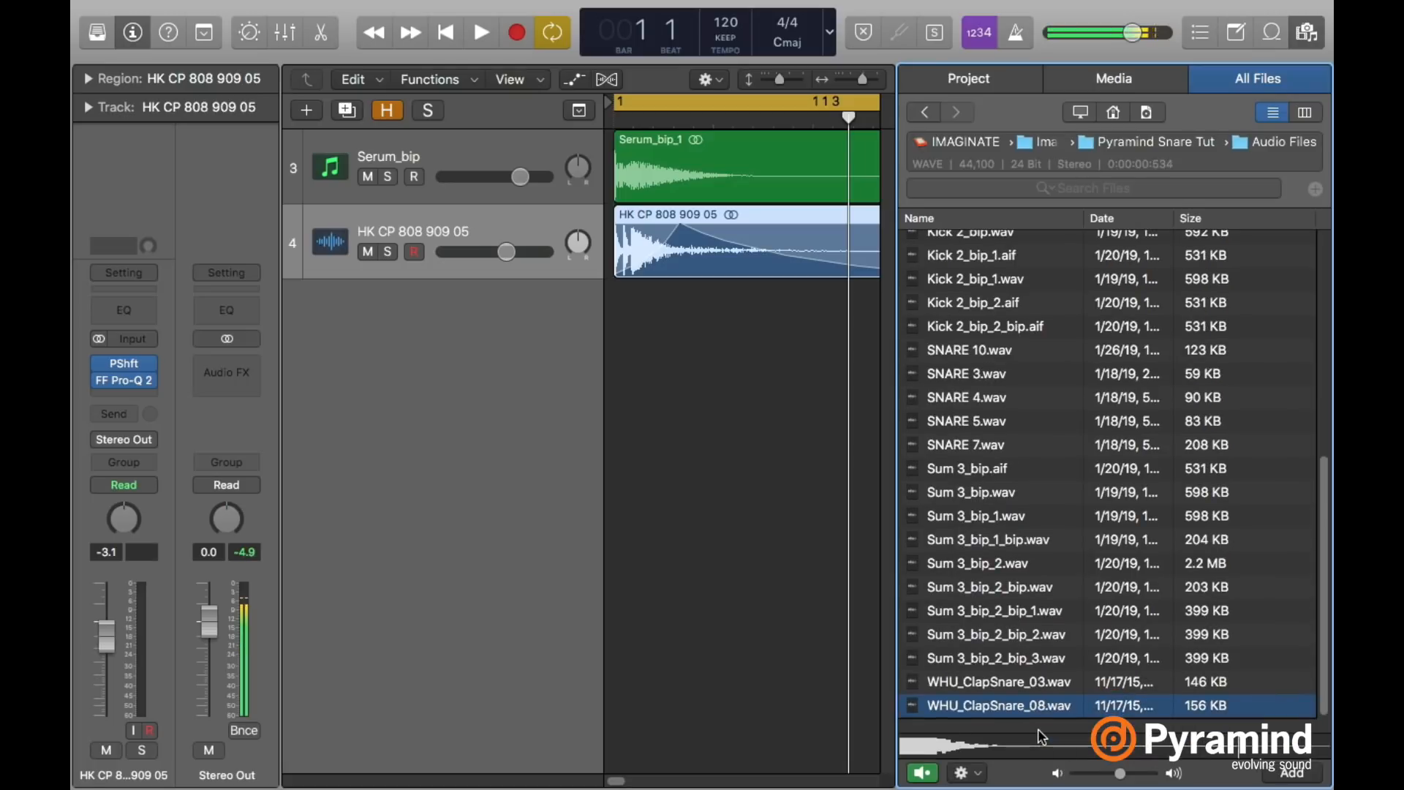
pyautogui.moveTo(1016, 728); pyautogui.dragTo(645, 295)
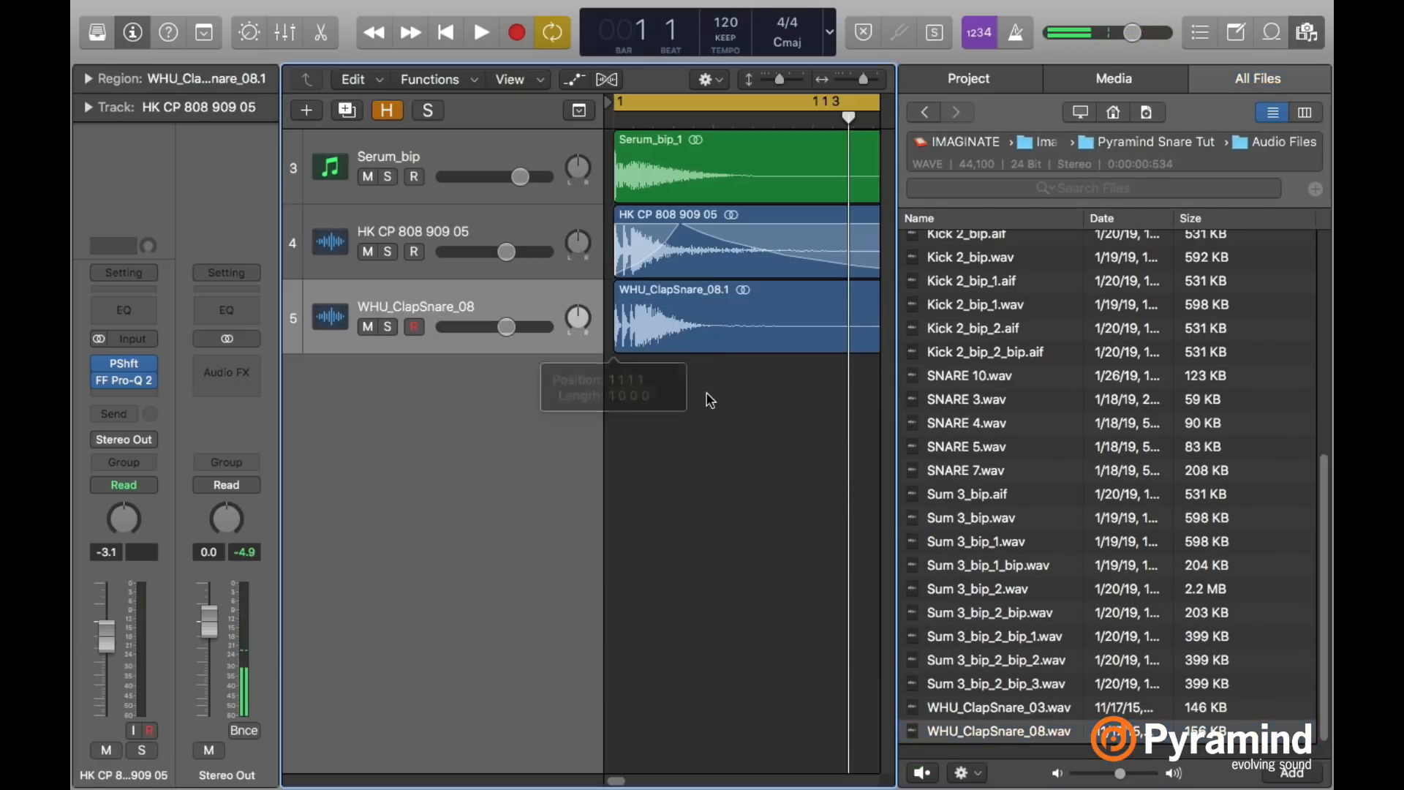
pyautogui.click(708, 397)
pyautogui.click(1276, 31)
pyautogui.click(1278, 30)
# Add a fade-in over the initial transients of the WHU_ClapSnare_08 region and audition the layers.
pyautogui.click(828, 81)
pyautogui.click(678, 349)
pyautogui.click(644, 308)
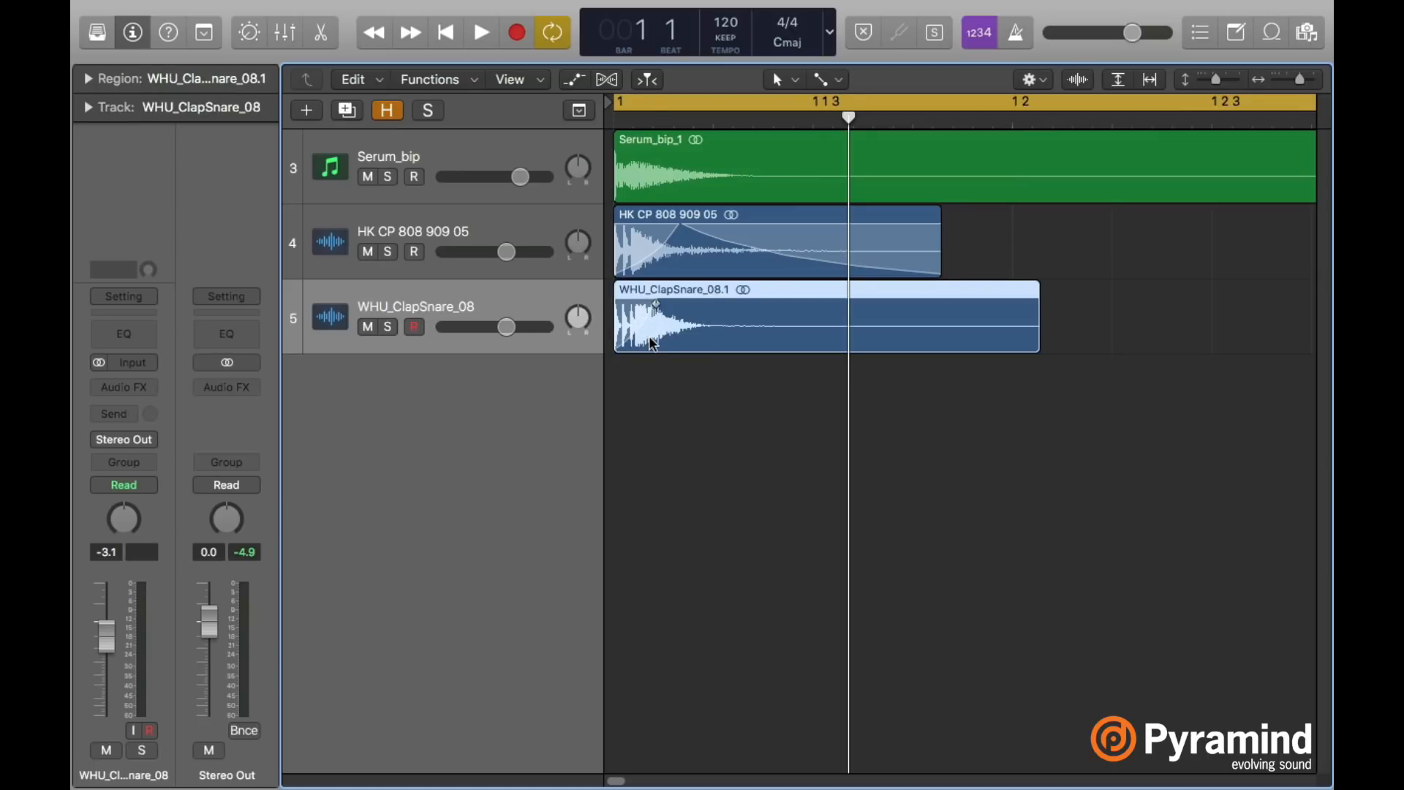
pyautogui.press('space')
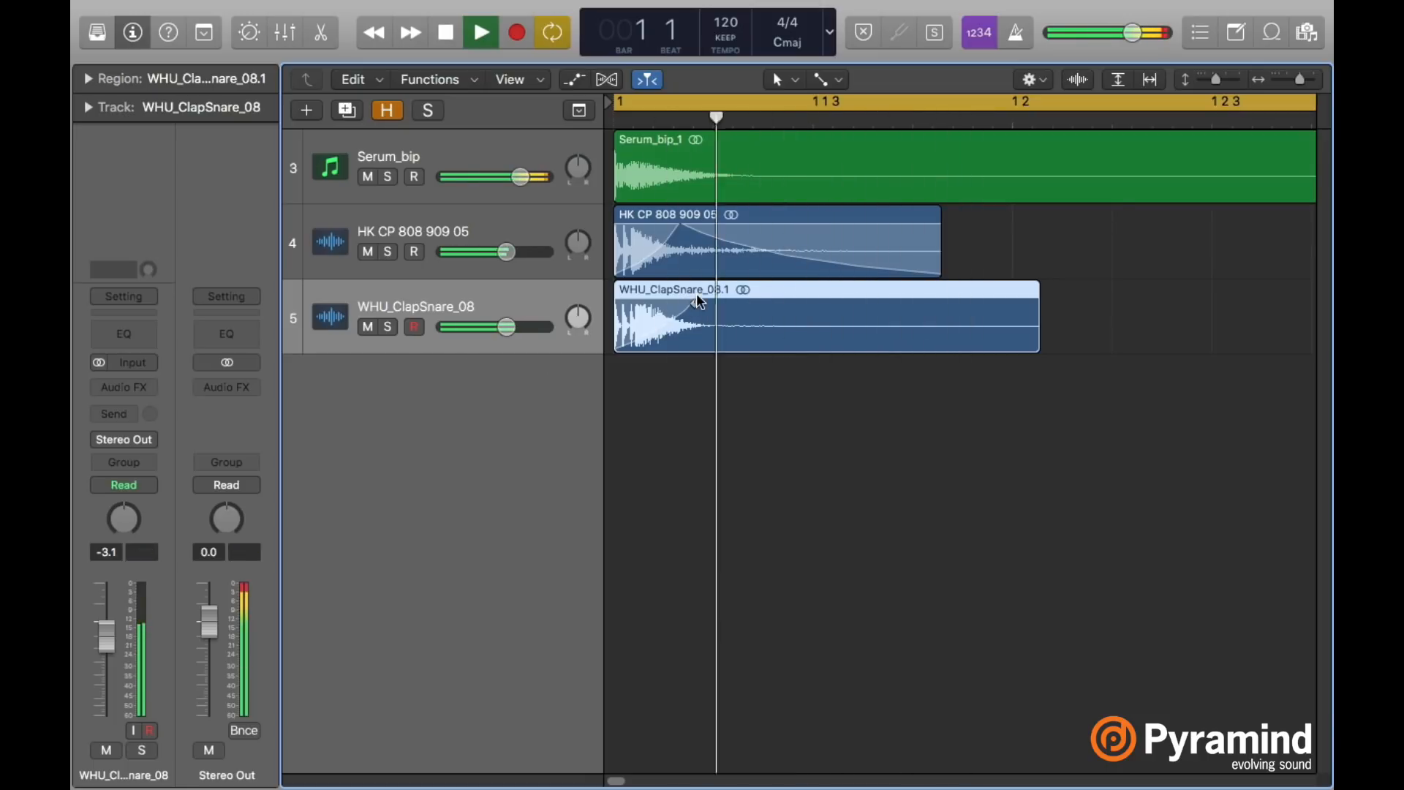
pyautogui.press('space')
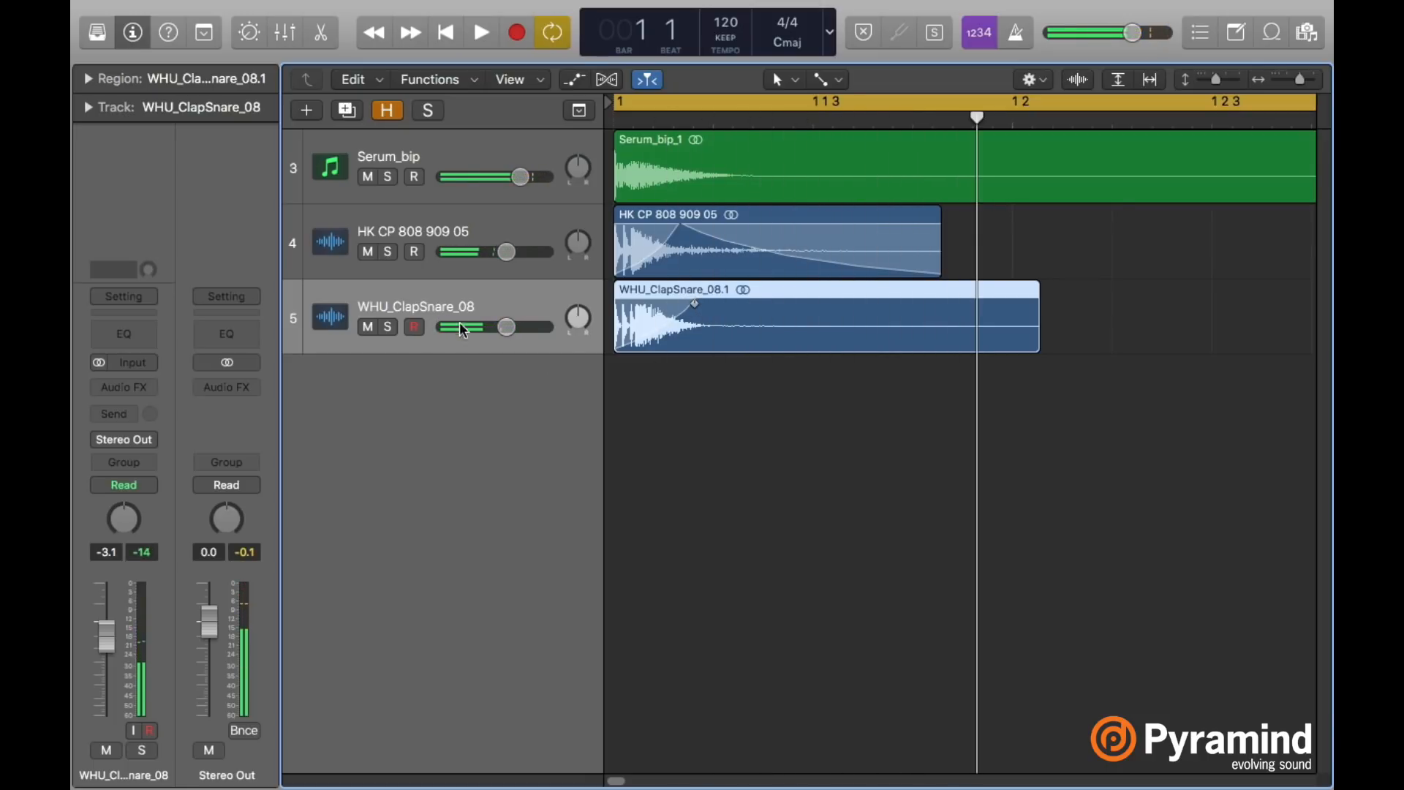
# Compare the snare with the WHU_ClapSnare_08 track muted and unmuted, and set that track's volume to -5.0 dB.
pyautogui.press('space')
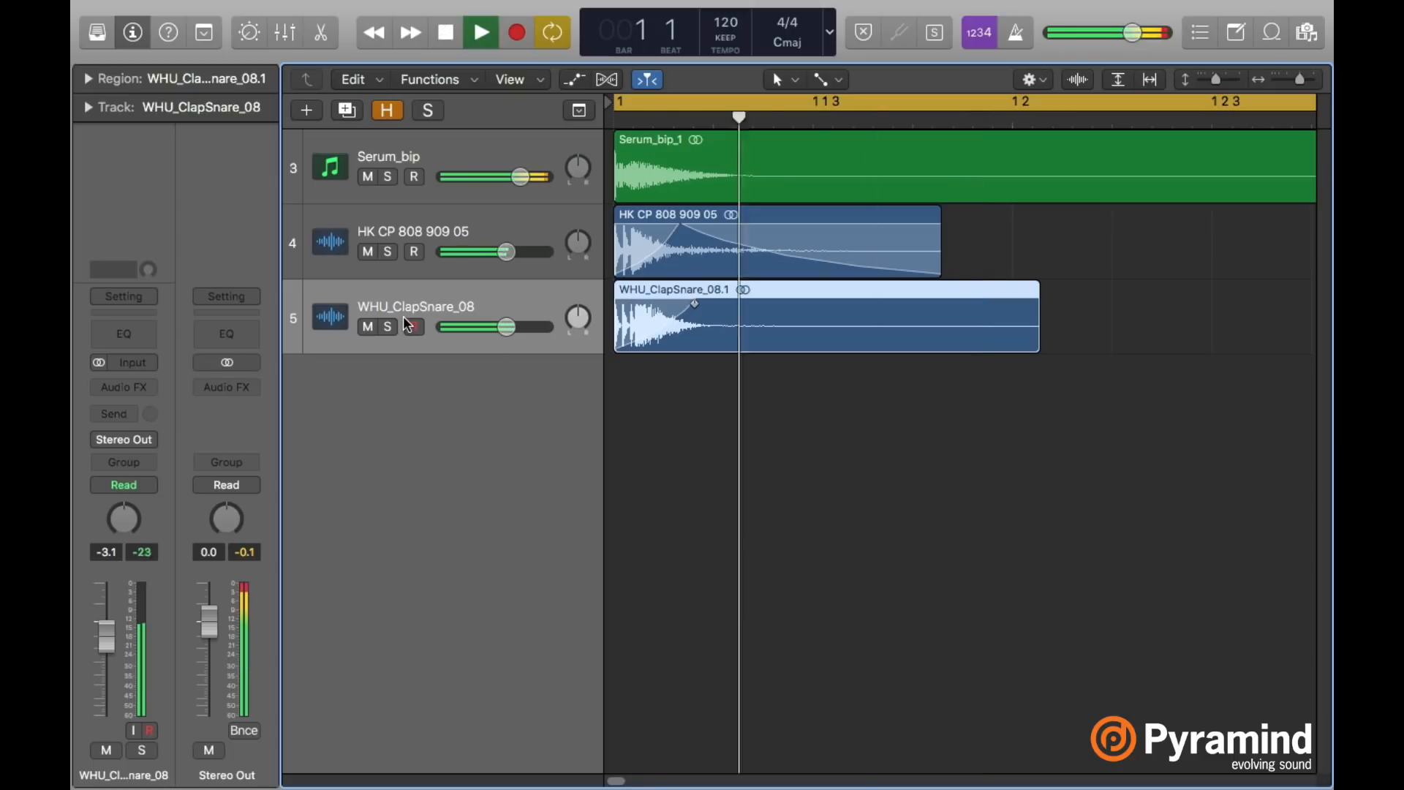
pyautogui.click(371, 326)
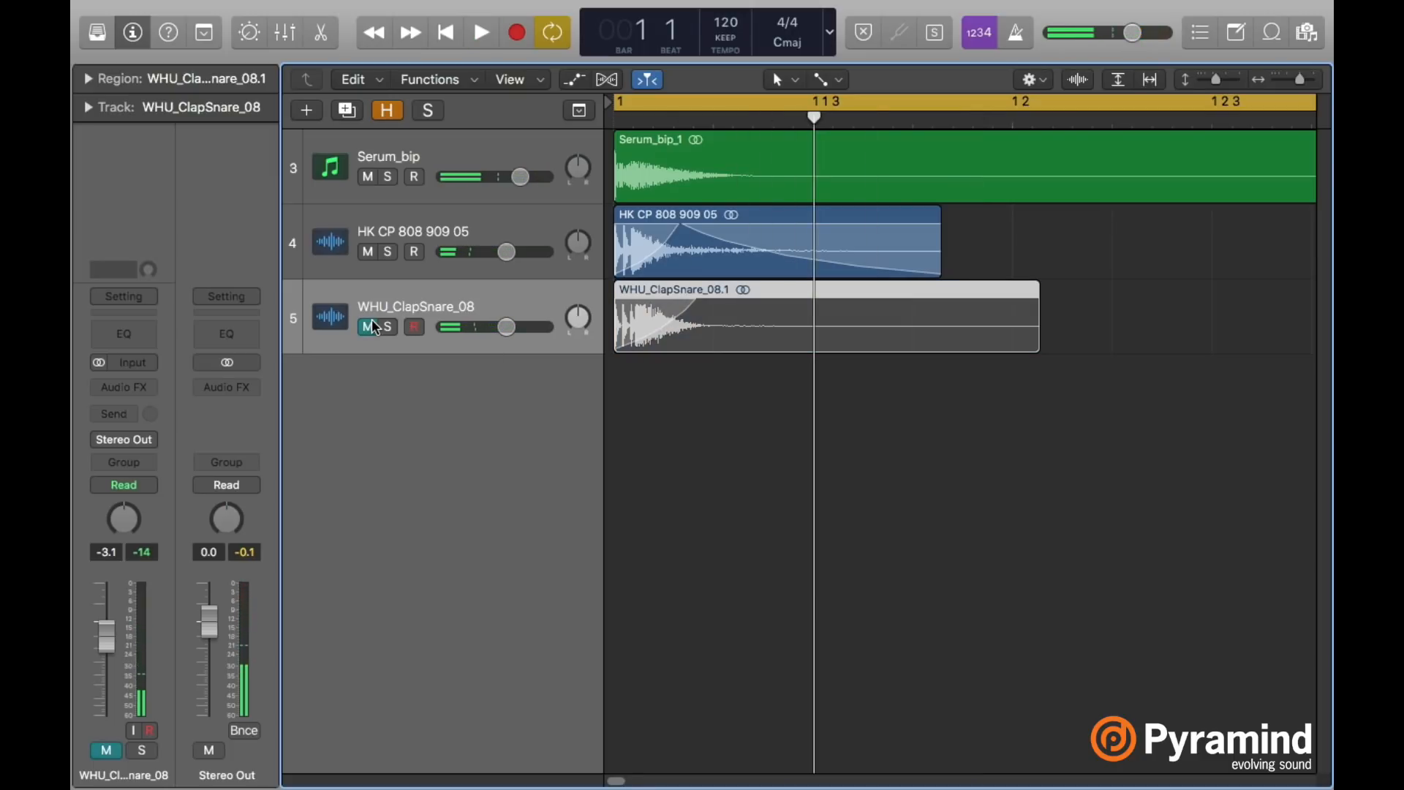
pyautogui.click(369, 326)
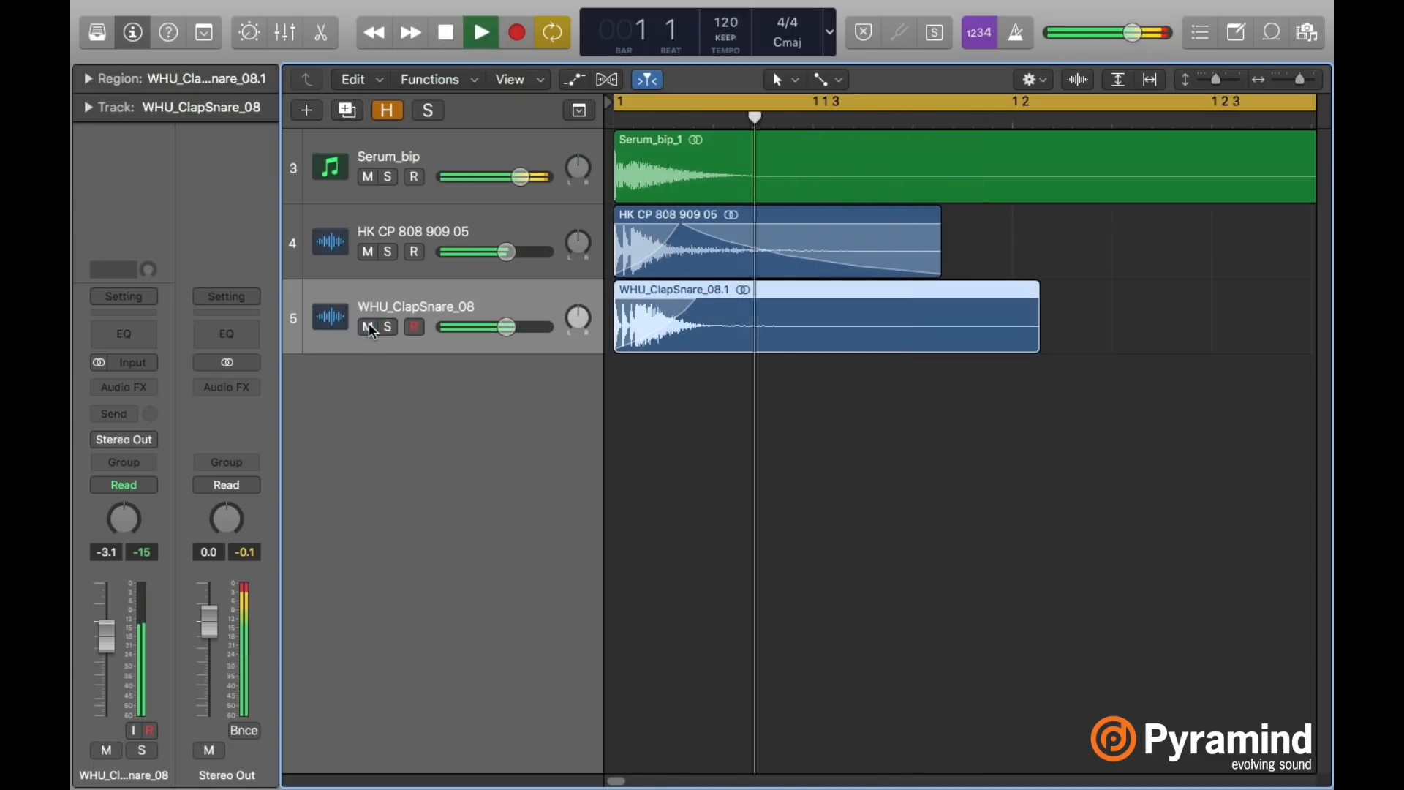
pyautogui.moveTo(514, 327); pyautogui.dragTo(509, 327)
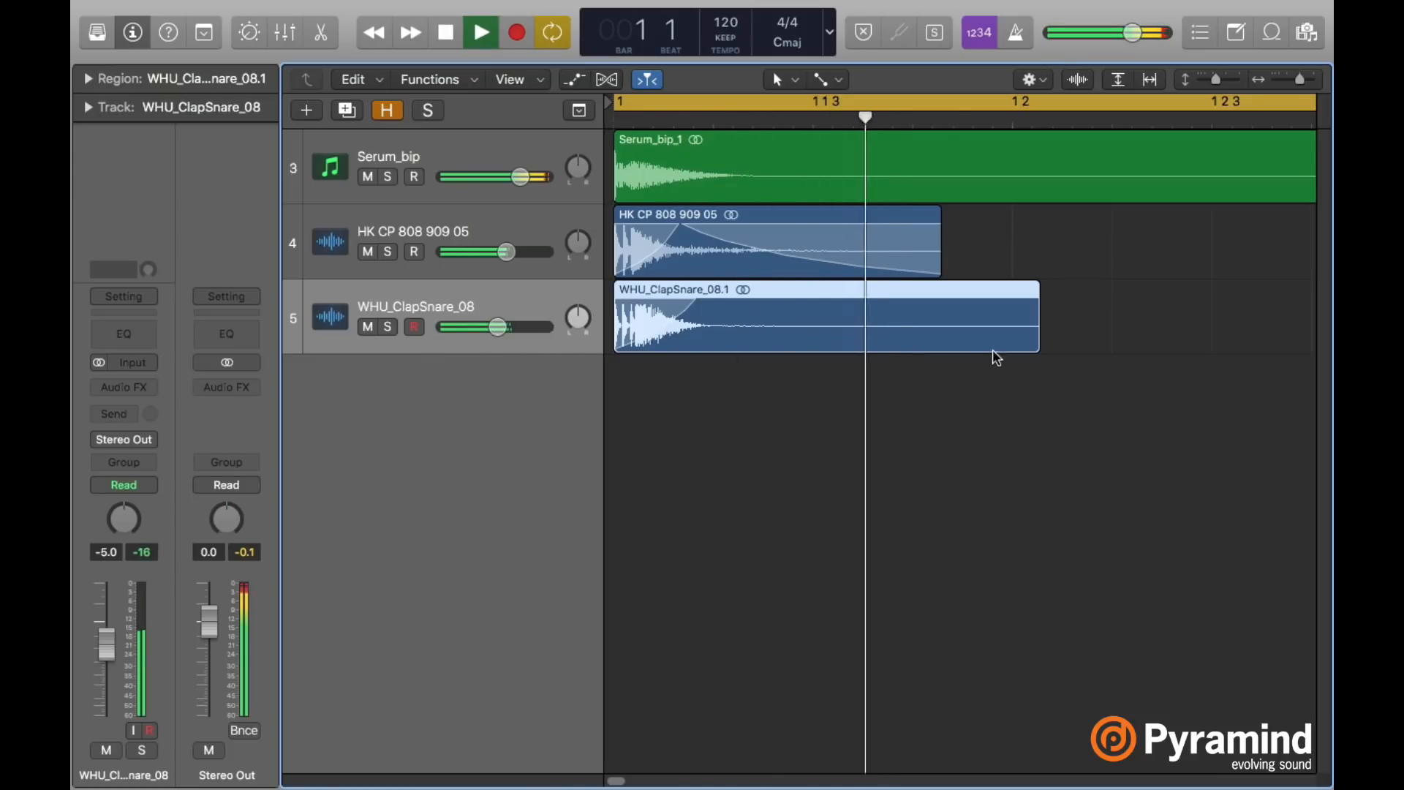
# Add a long, concave fade-out to the WHU_ClapSnare_08 region starting just after its fade-in, and audition the result.
pyautogui.moveTo(1037, 305)
pyautogui.mouseDown()
pyautogui.moveTo(714, 304)
pyautogui.moveTo(765, 308)
pyautogui.mouseUp()
pyautogui.moveTo(846, 326); pyautogui.dragTo(809, 480)
pyautogui.press('space')
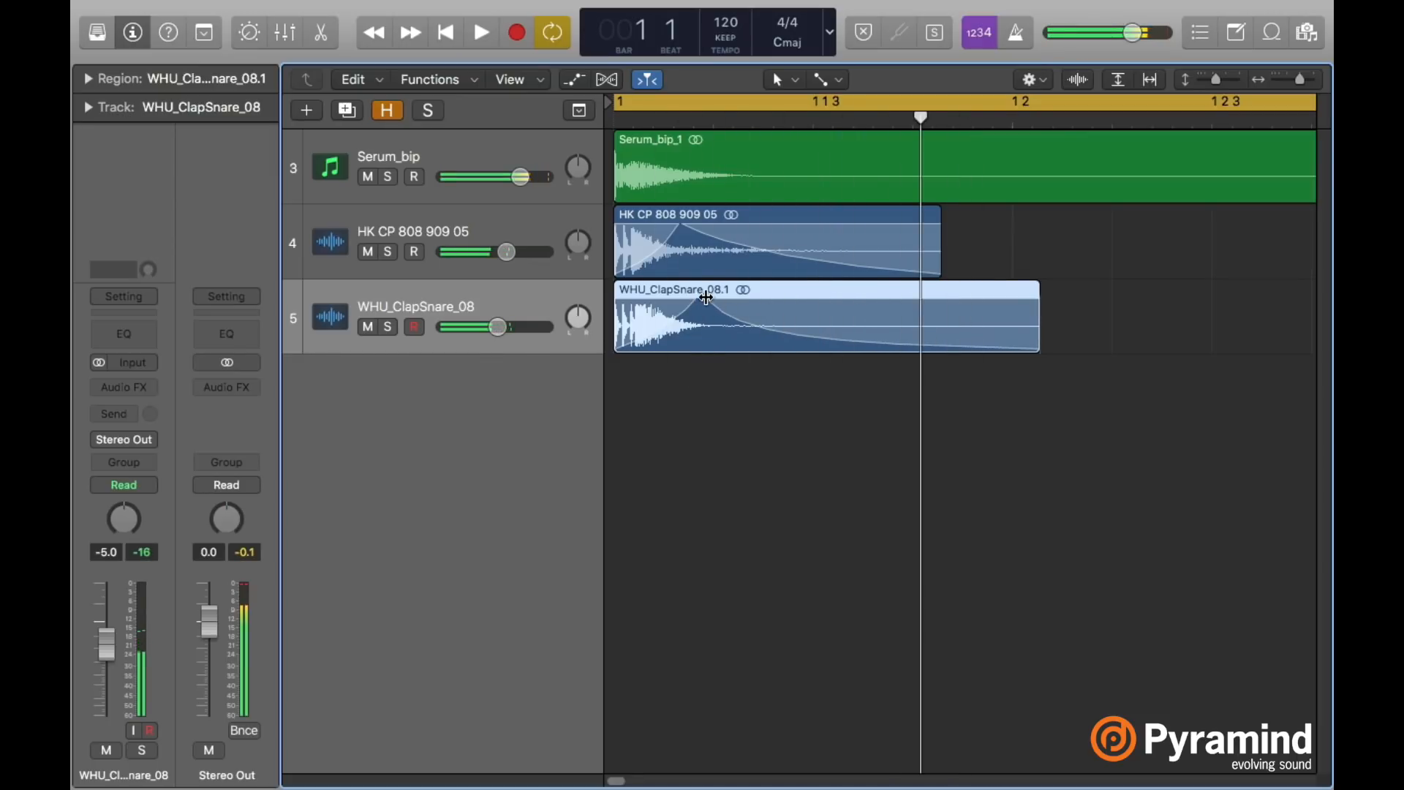
pyautogui.press('space')
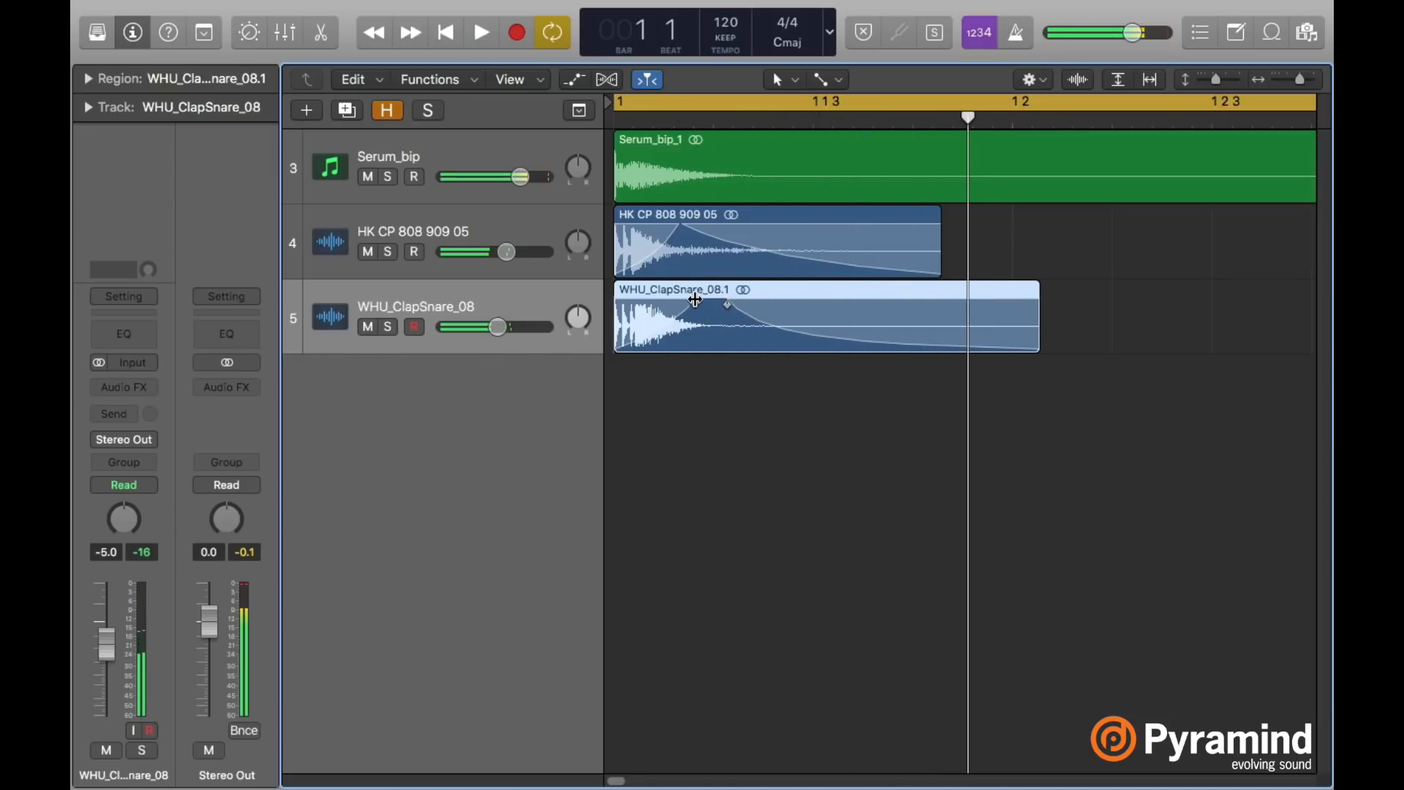
# Shorten the WHU_ClapSnare_08 region's fade-in, start its fade-out slightly earlier, and audition the layers.
pyautogui.press('space')
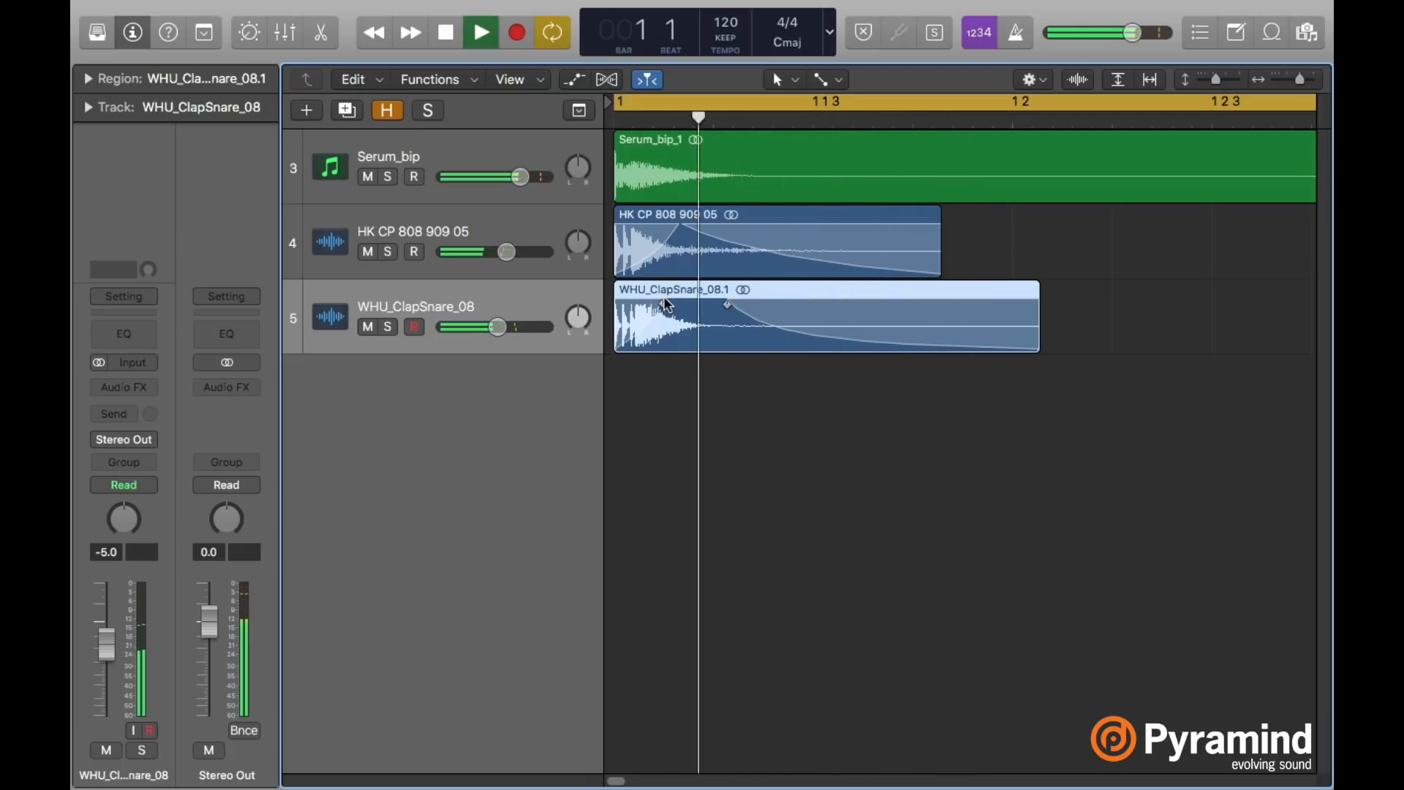
pyautogui.press('space')
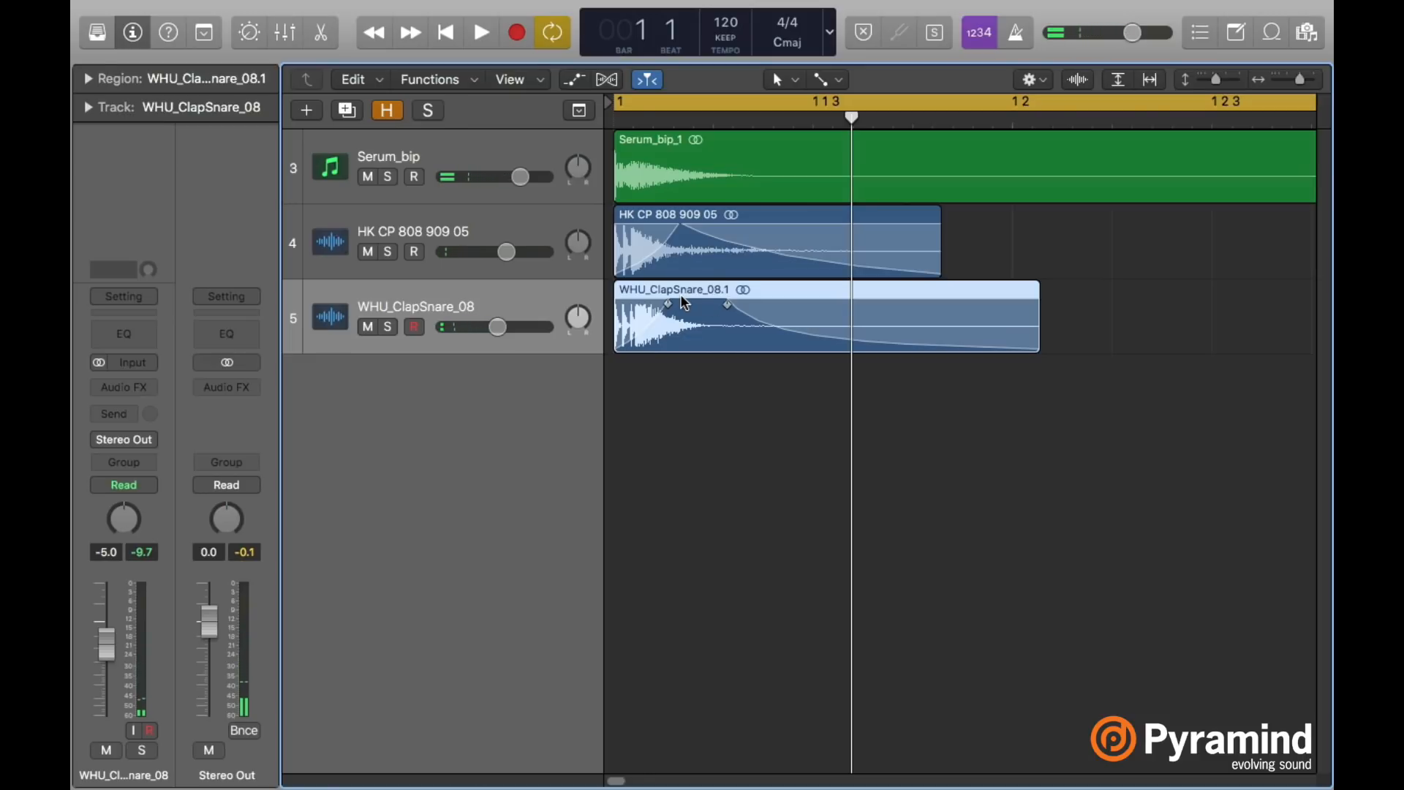
pyautogui.press('space')
pyautogui.press('space')
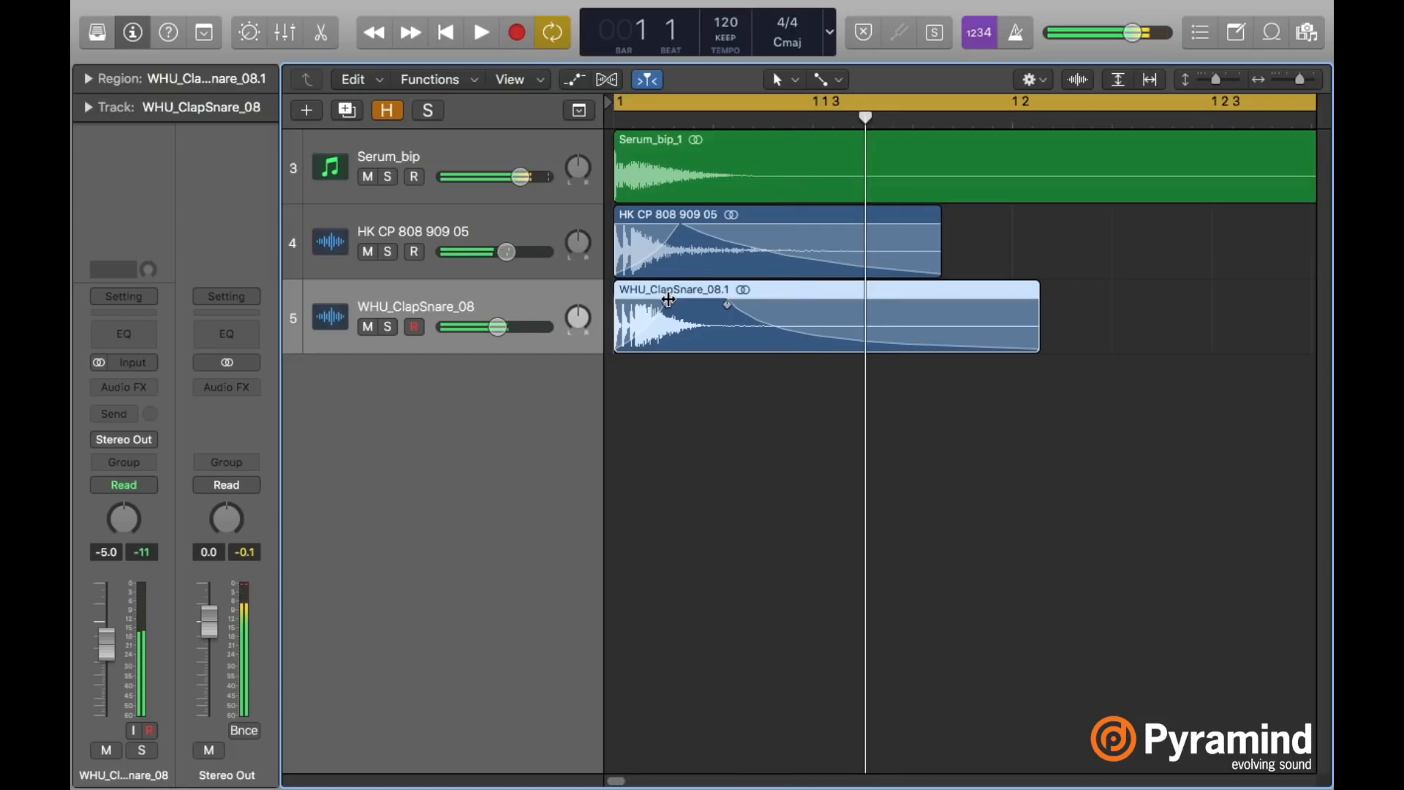
pyautogui.press('space')
pyautogui.press('space')
pyautogui.press('space')
pyautogui.moveTo(726, 301); pyautogui.dragTo(705, 300)
pyautogui.press('space')
pyautogui.press('space')
pyautogui.press('space')
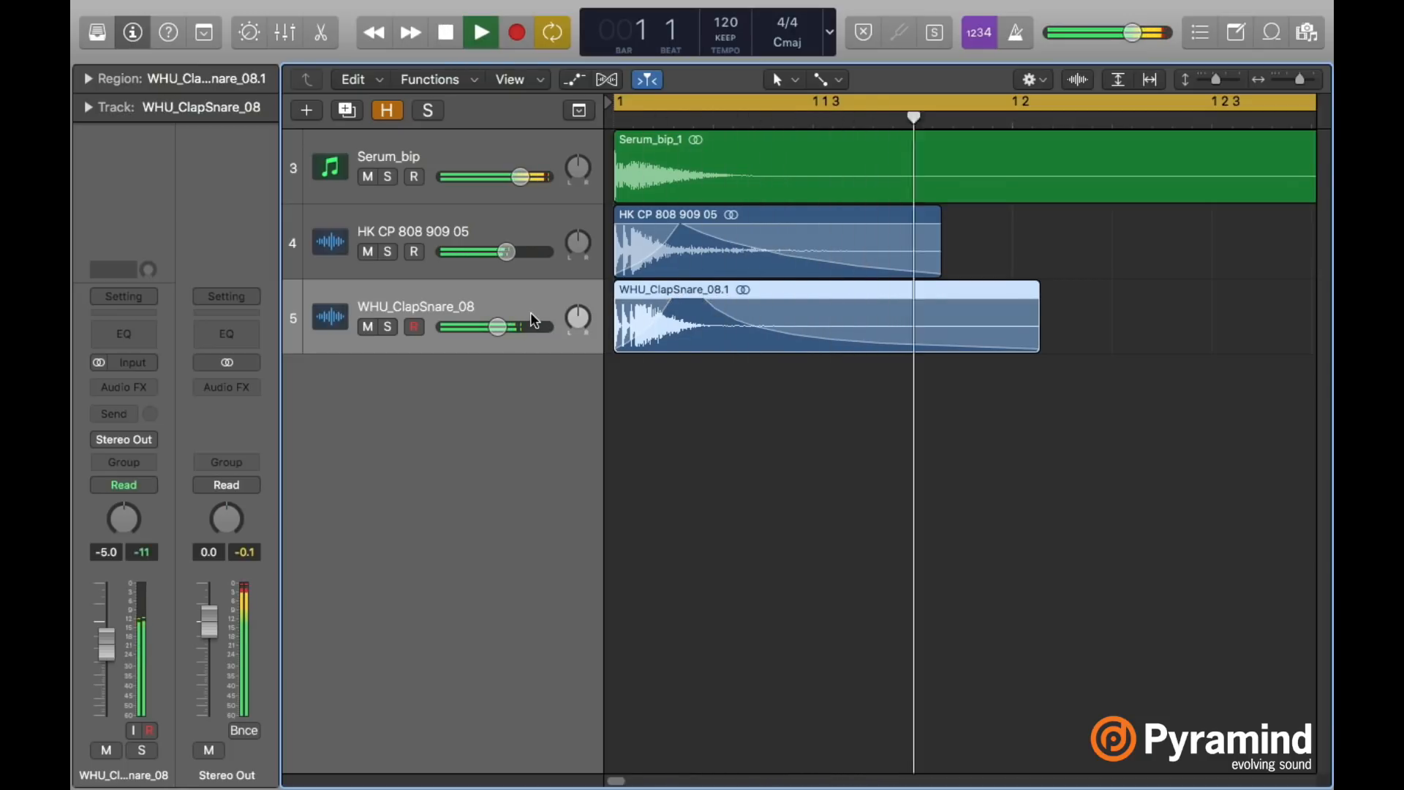
pyautogui.press('space')
# Insert FF Pro-Q 2 on WHU_ClapSnare_08 with a low cut near 900 Hz, a dip near 3.5 kHz and a +1.39 dB boost at about 12 kHz.
pyautogui.click(103, 386)
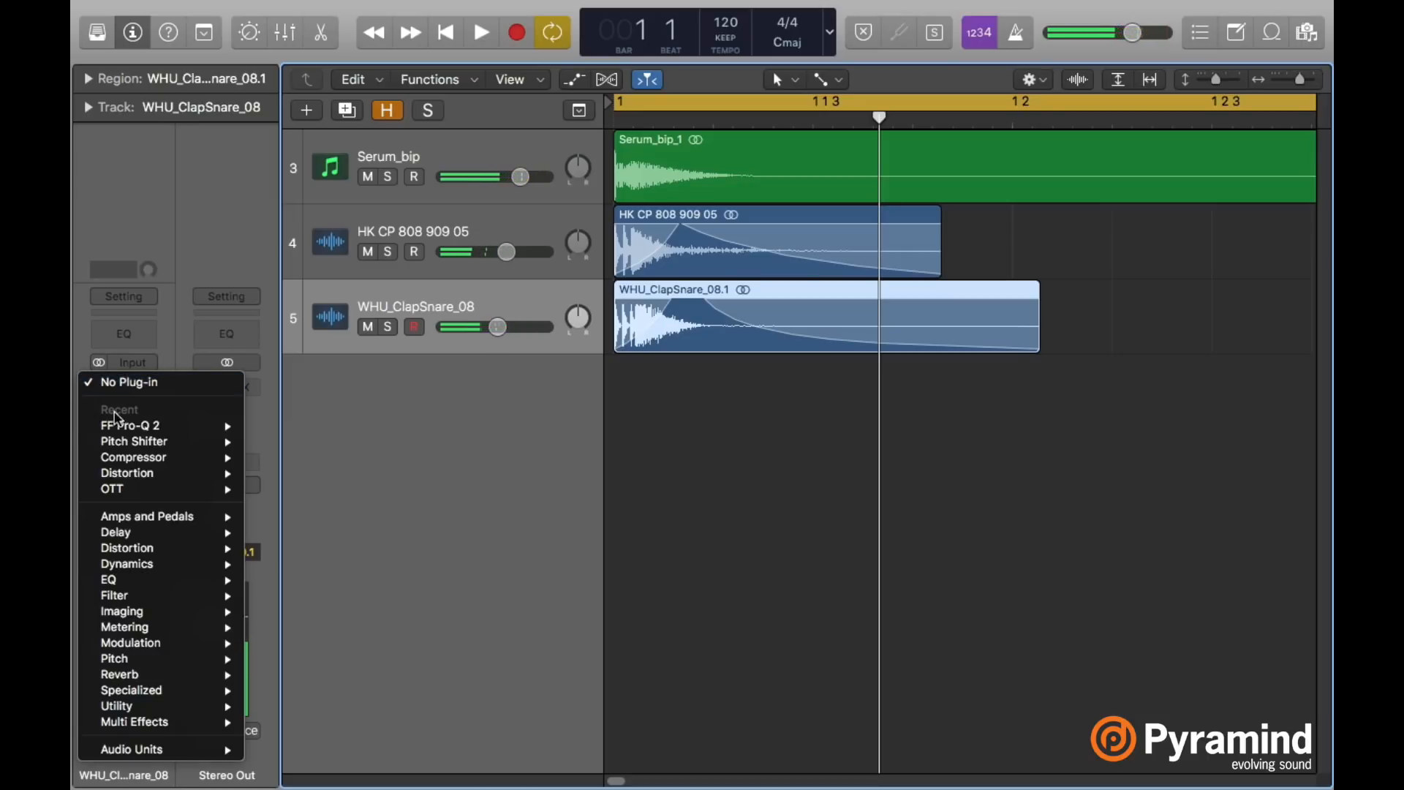
pyautogui.click(286, 421)
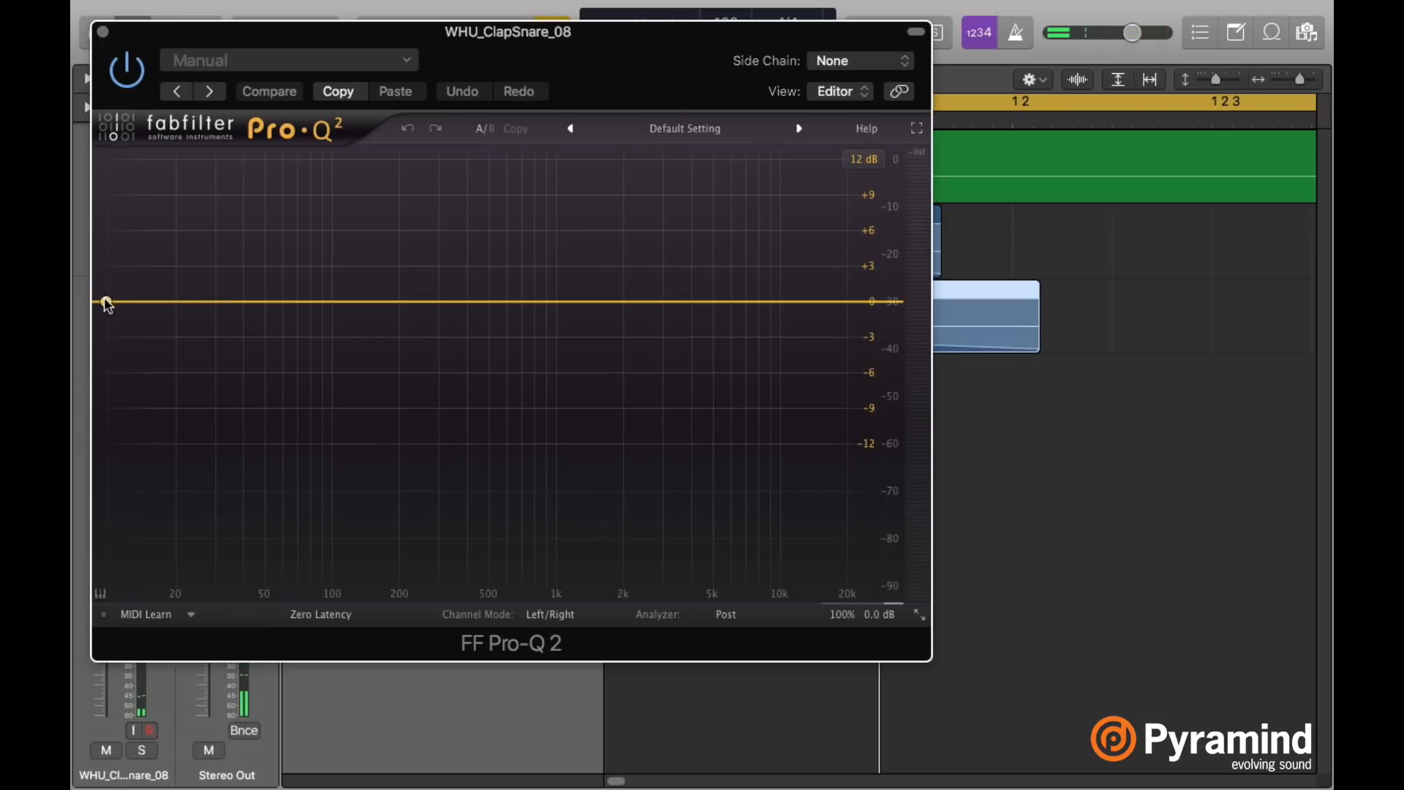
pyautogui.moveTo(103, 303); pyautogui.dragTo(545, 291)
pyautogui.moveTo(708, 298); pyautogui.dragTo(680, 330)
pyautogui.moveTo(807, 301); pyautogui.dragTo(800, 295)
pyautogui.press('space')
pyautogui.moveTo(678, 329); pyautogui.dragTo(677, 335)
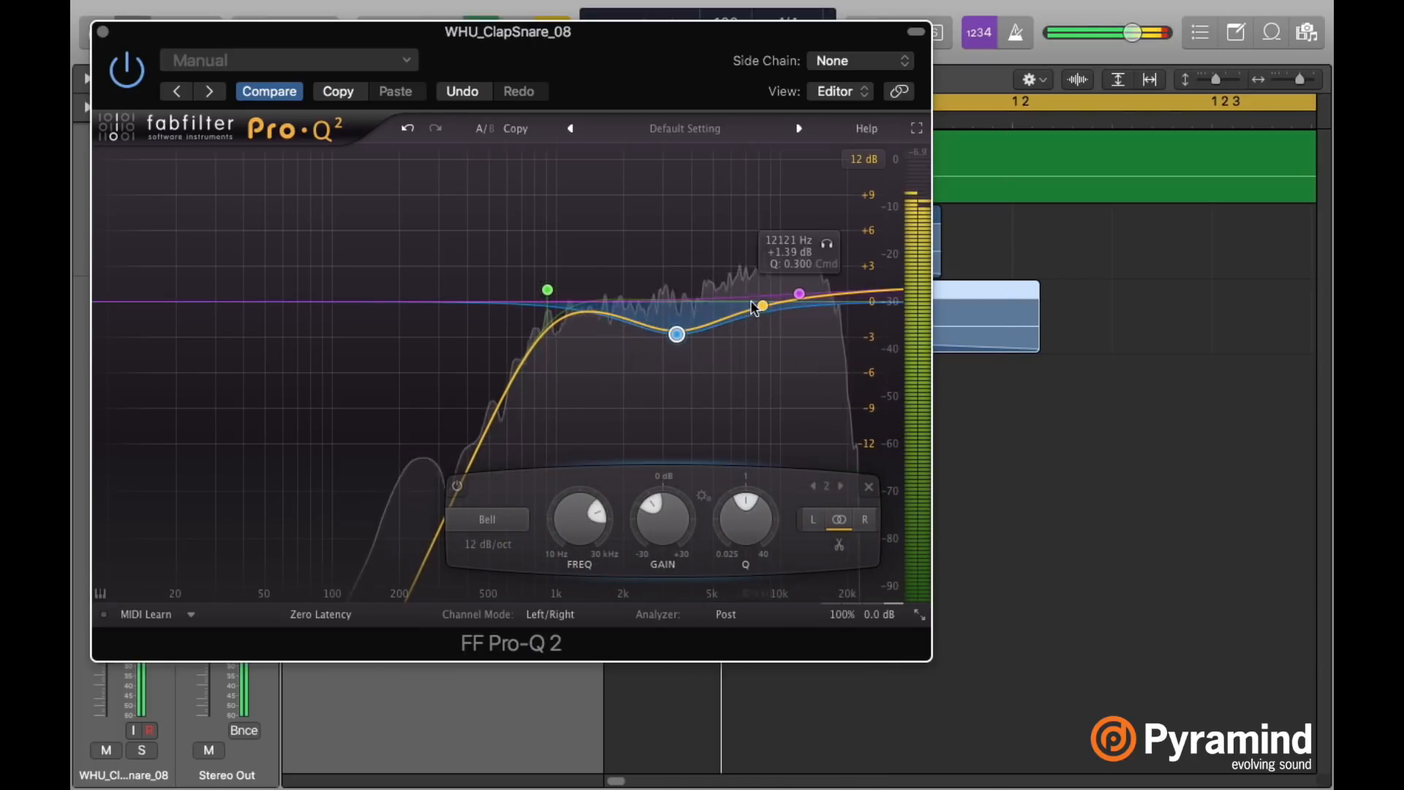
pyautogui.click(102, 31)
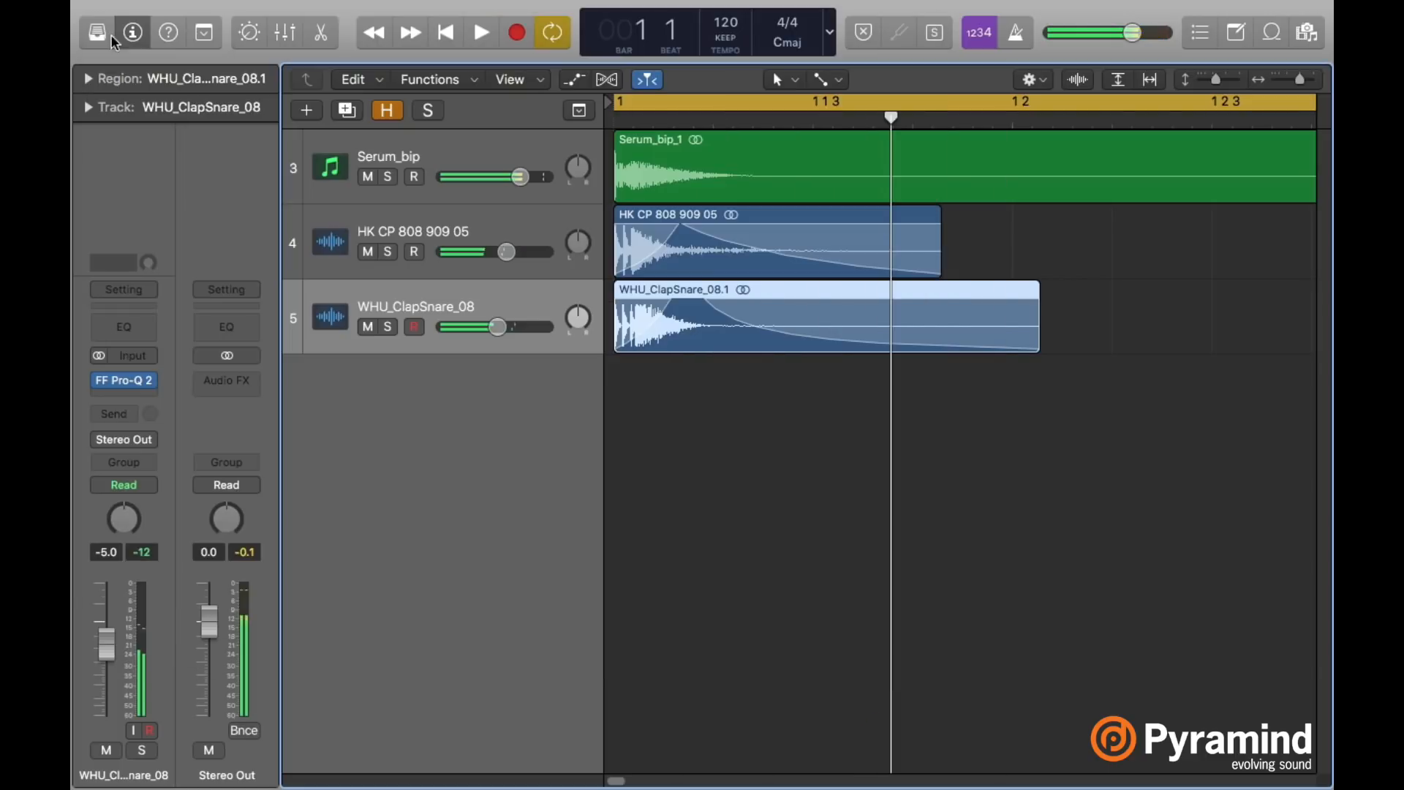
# Insert OTT after the EQ on the WHU_ClapSnare_08 track and audition its effect on the layer.
pyautogui.click(129, 397)
pyautogui.moveTo(146, 499)
pyautogui.click(276, 501)
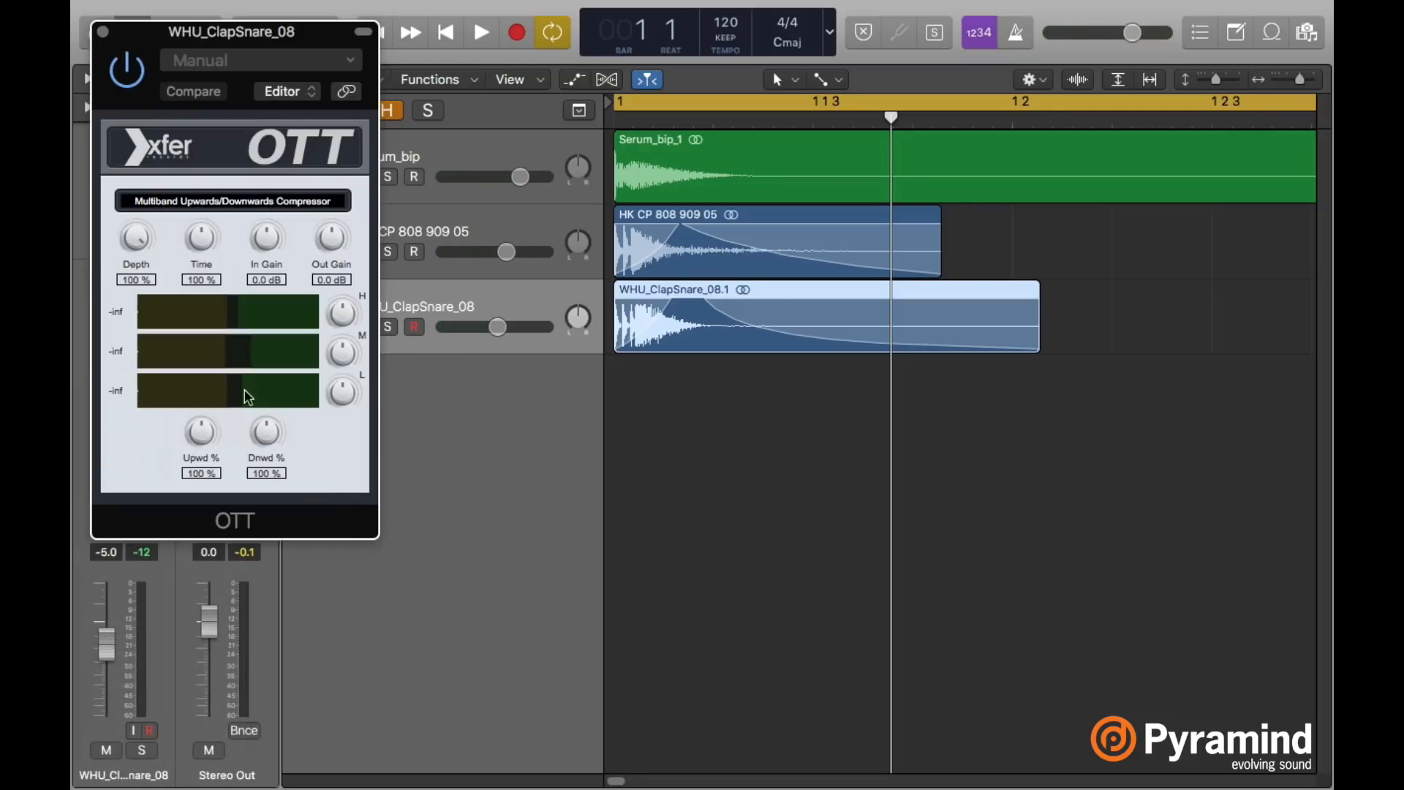
pyautogui.press('space')
pyautogui.press('space')
pyautogui.press('space')
pyautogui.press('space')
pyautogui.press('space')
pyautogui.press('space')
pyautogui.press('space')
pyautogui.press('space')
# Set OTT's depth to 10% and its downward compression to 67%, audition the layer, and close the plug-in.
pyautogui.moveTo(133, 228); pyautogui.dragTo(132, 206)
pyautogui.press('space')
pyautogui.press('space')
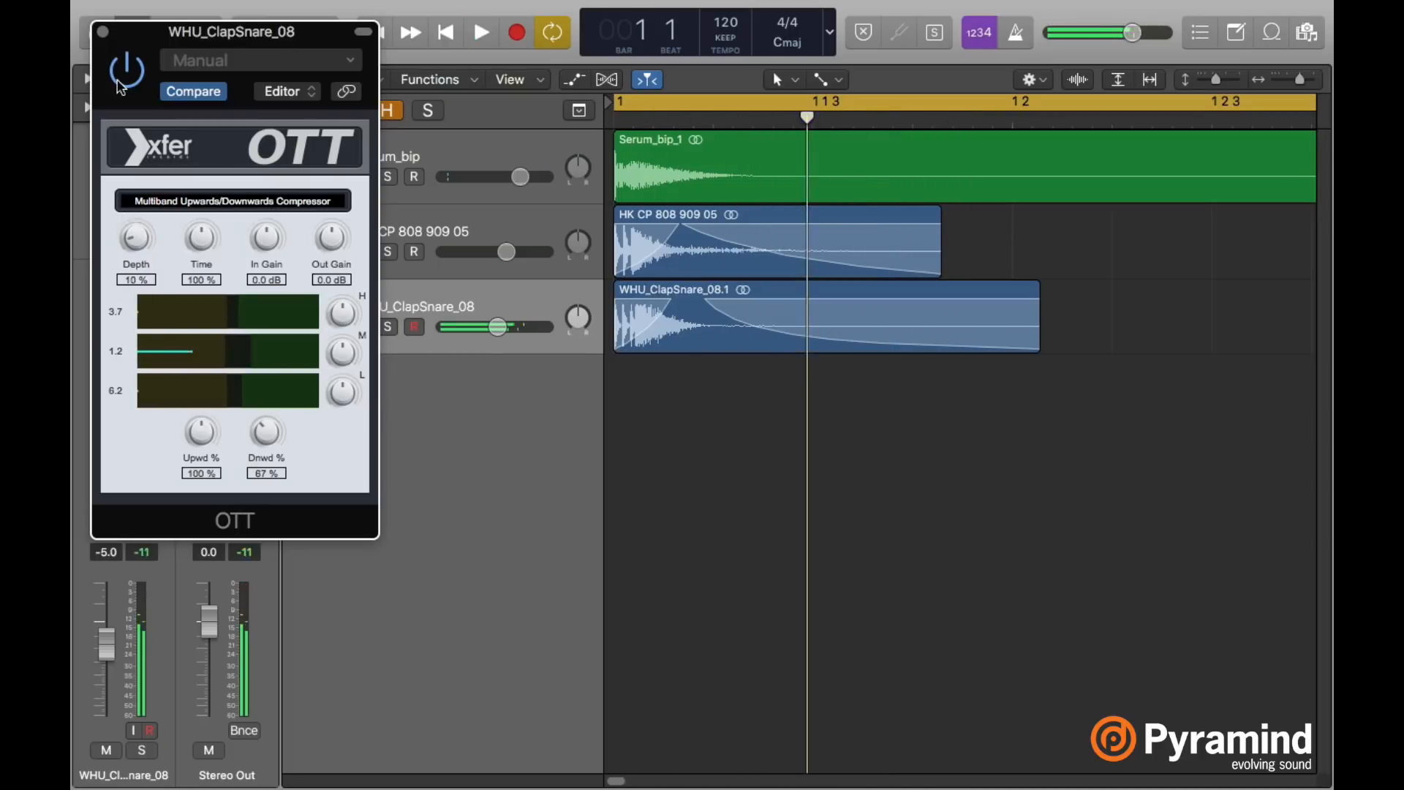
pyautogui.press('space')
pyautogui.press('space')
pyautogui.press('space')
pyautogui.press('space')
pyautogui.press('space')
pyautogui.press('space')
pyautogui.click(103, 33)
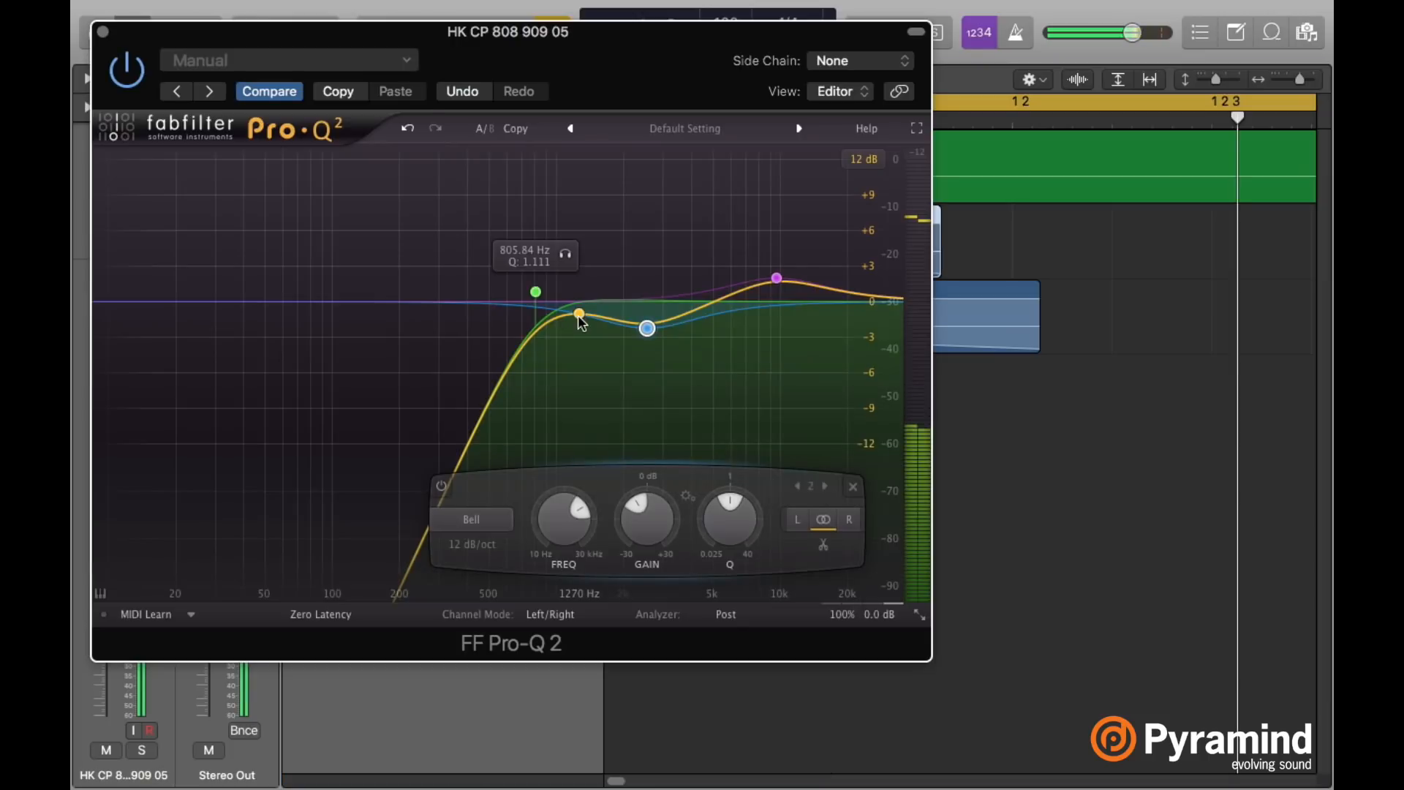
# Add a bell cut of about 2 dB near 1 kHz to the HK CP 808 909 05 track's EQ, audition it, and close it.
pyautogui.doubleClick(560, 315)
pyautogui.moveTo(558, 329); pyautogui.dragTo(557, 336)
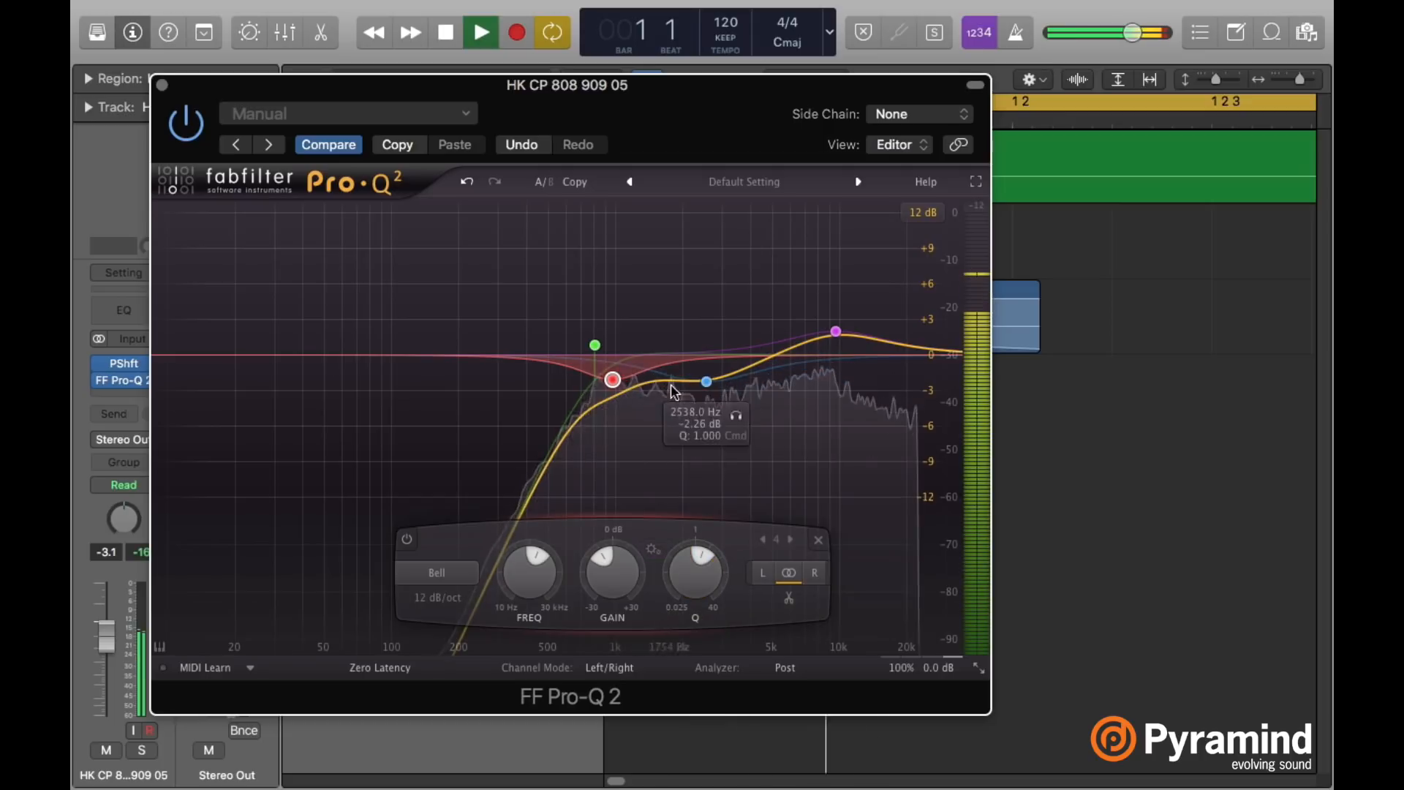
pyautogui.press('space')
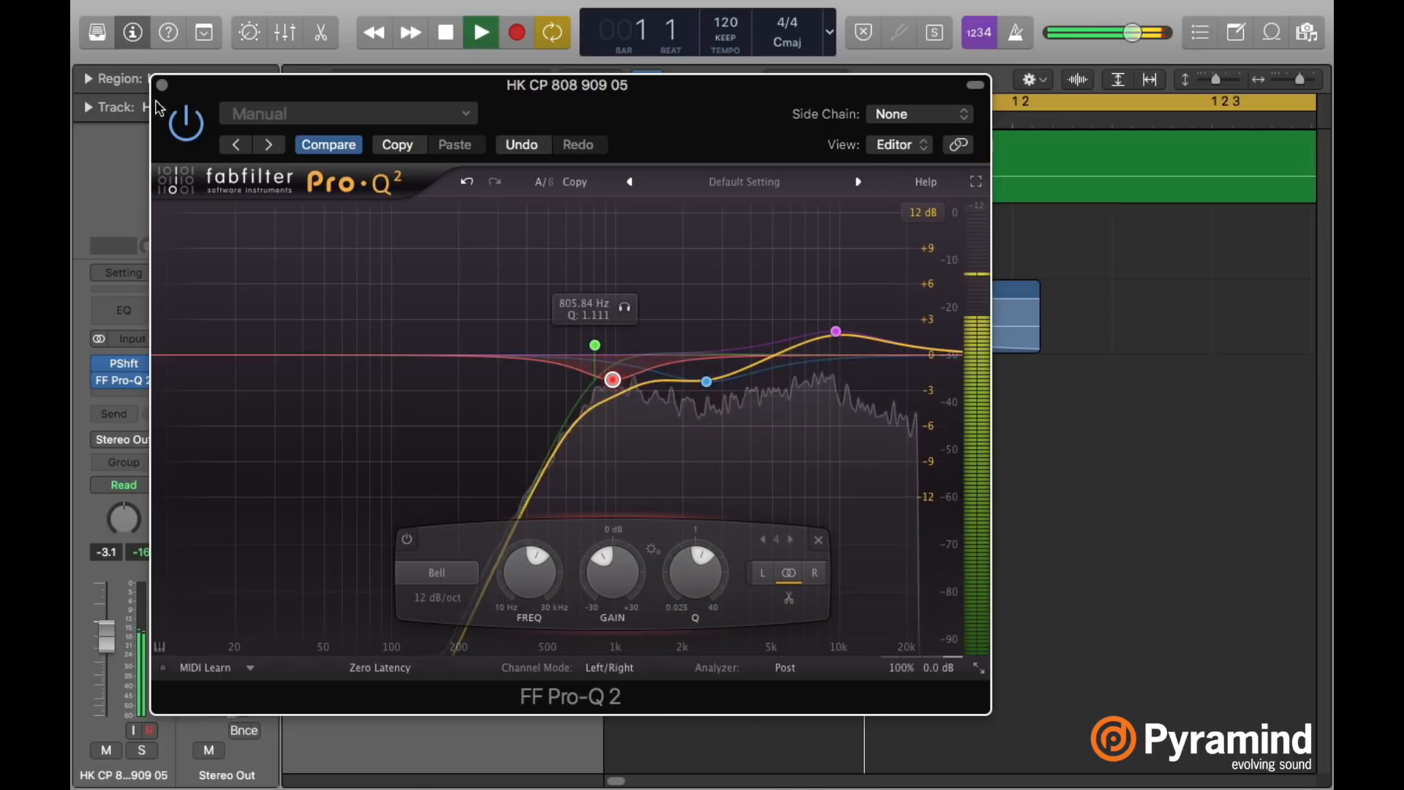
pyautogui.click(161, 85)
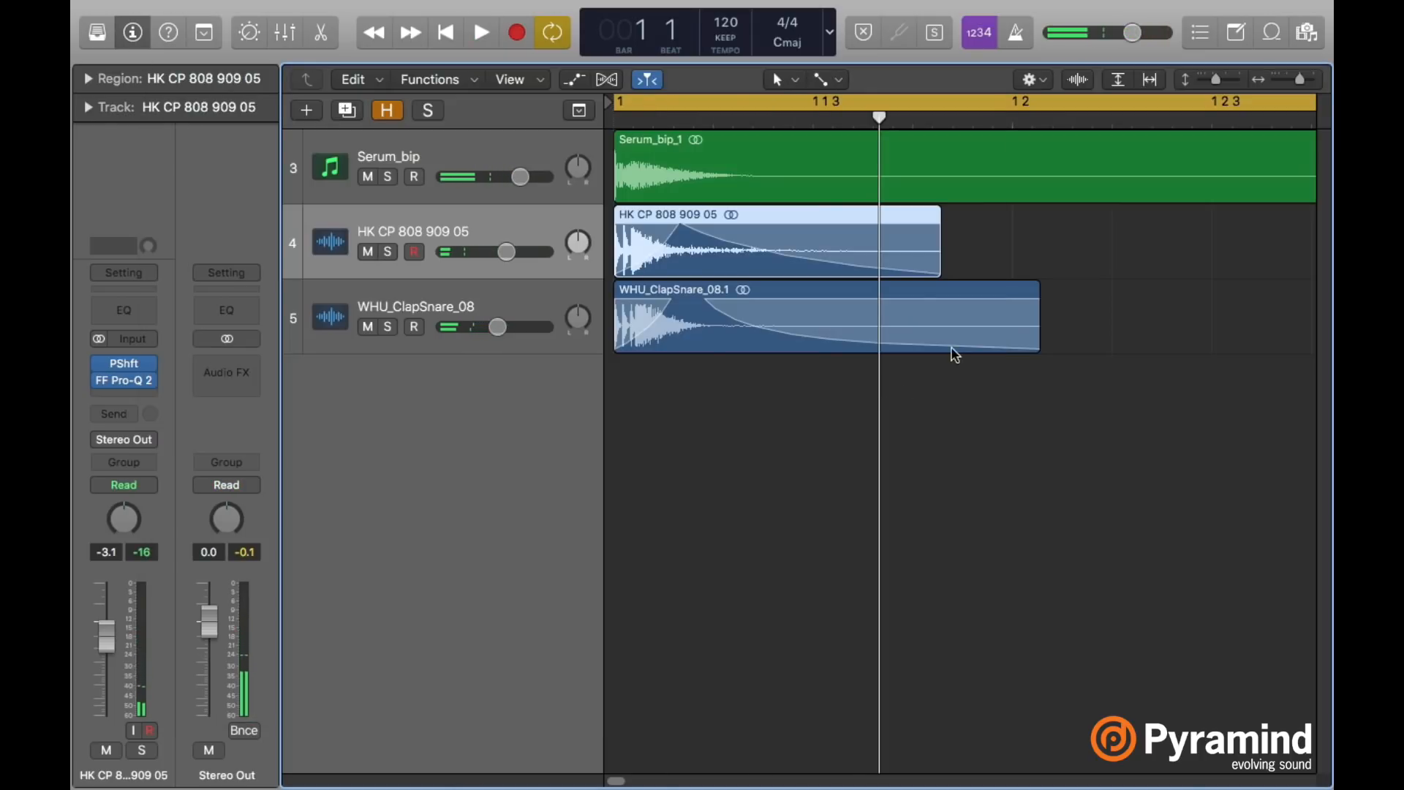
# Group the Serum_bip, HK CP 808 909 05 and WHU_ClapSnare_08 tracks into a summing stack and audition it.
pyautogui.click(436, 151)
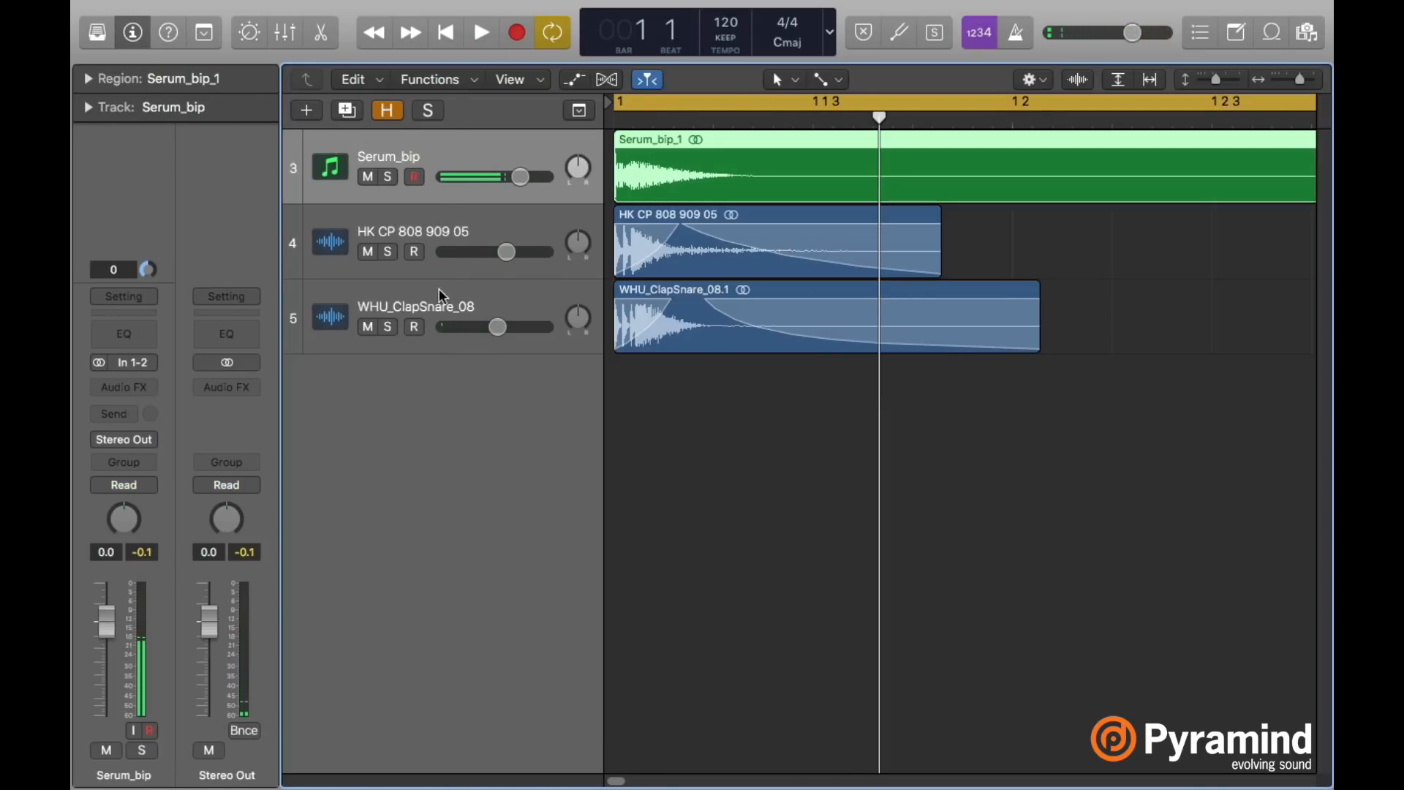
pyautogui.keyDown('shift'); pyautogui.click(437, 288); pyautogui.keyUp('shift')
pyautogui.press('super+shift+g')
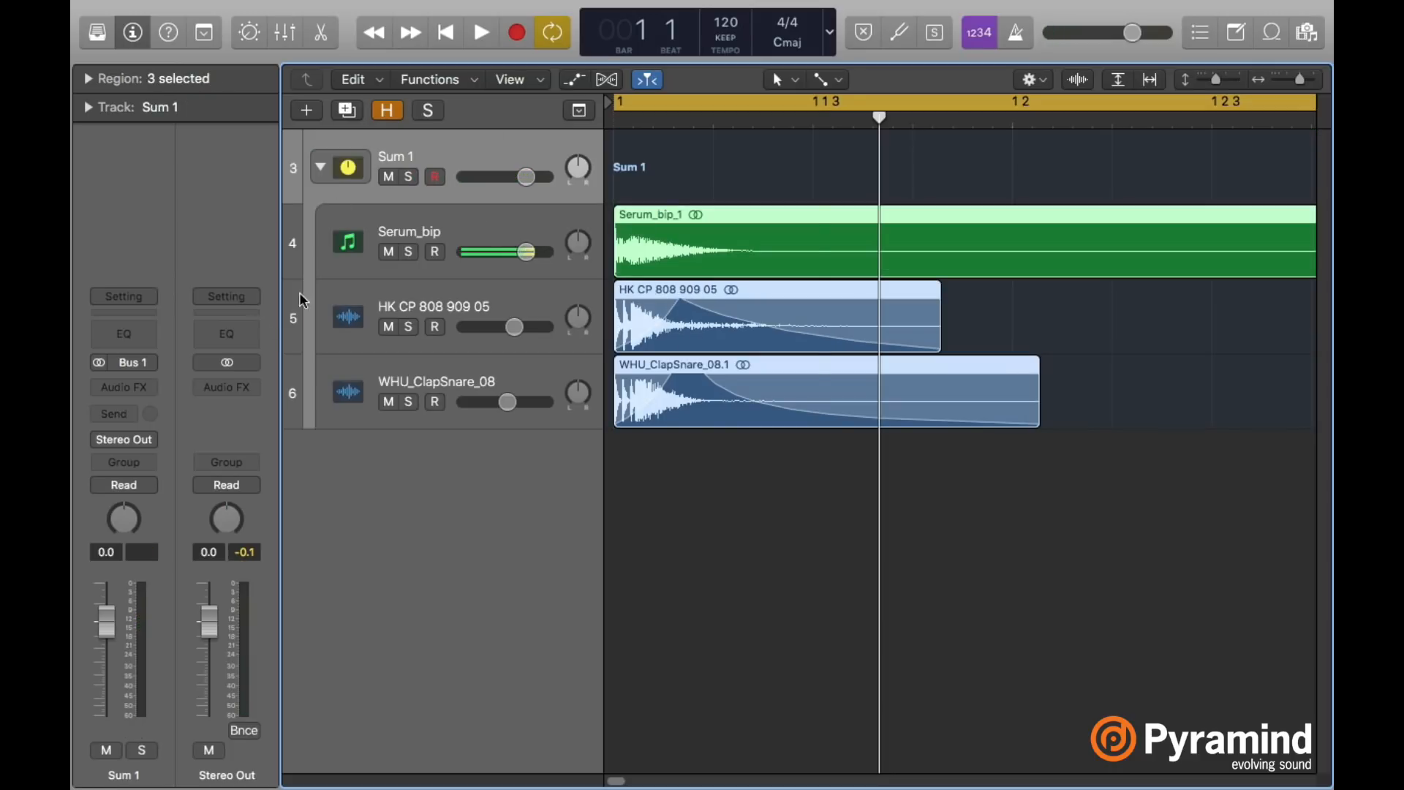
pyautogui.press('space')
pyautogui.press('space')
# Insert a Compressor on the Sum 1 track, choose the Studio VCA model and turn auto gain off.
pyautogui.click(115, 386)
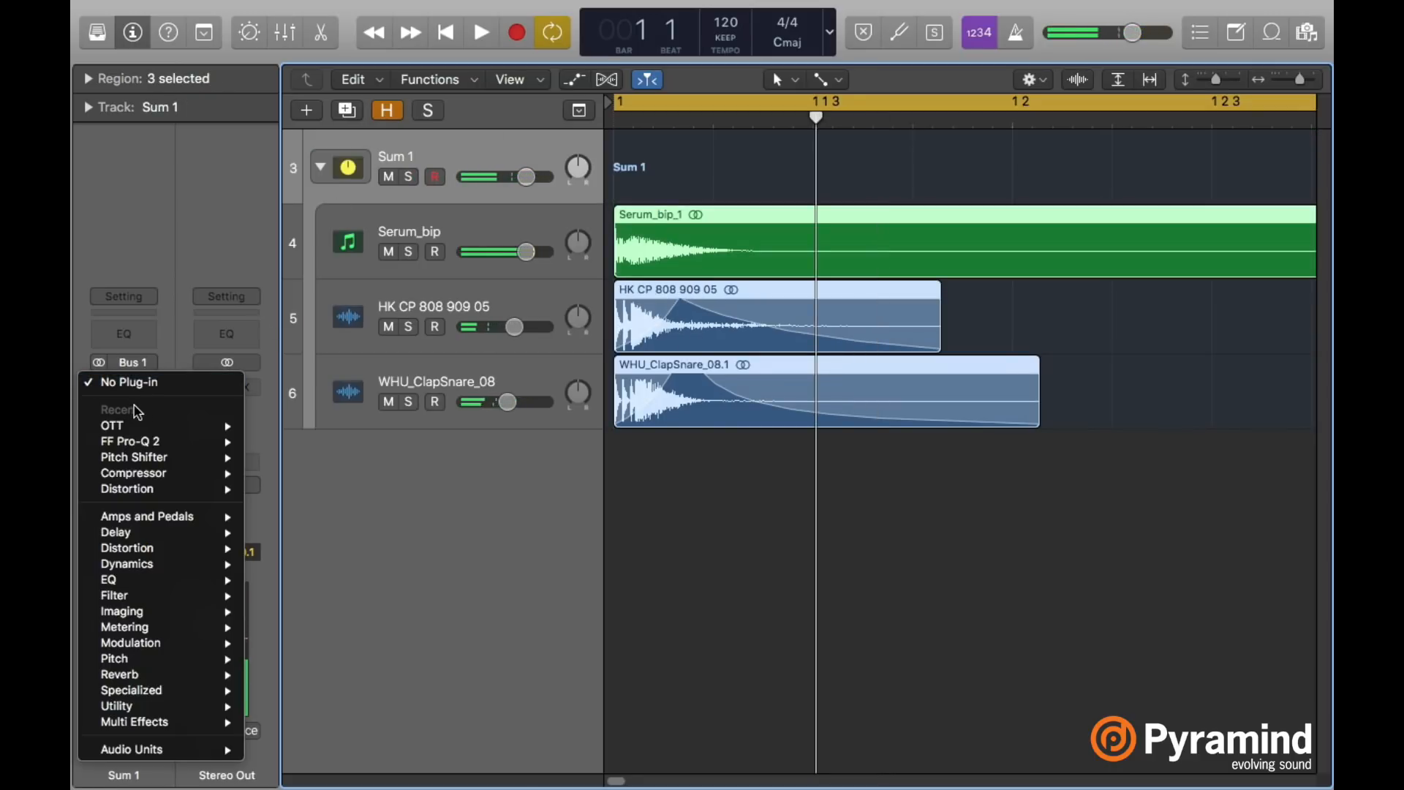
pyautogui.moveTo(164, 473)
pyautogui.click(272, 476)
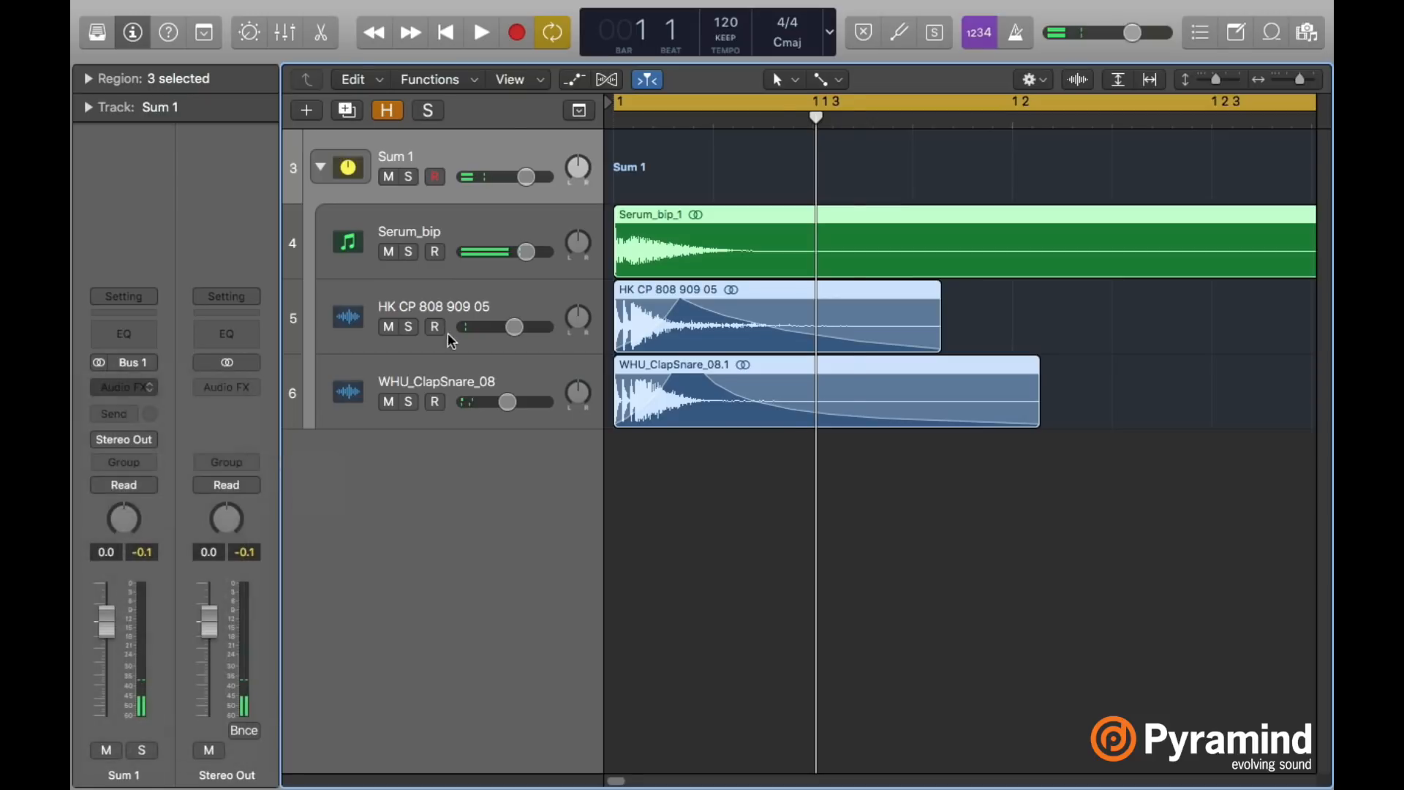
pyautogui.click(292, 139)
pyautogui.click(598, 398)
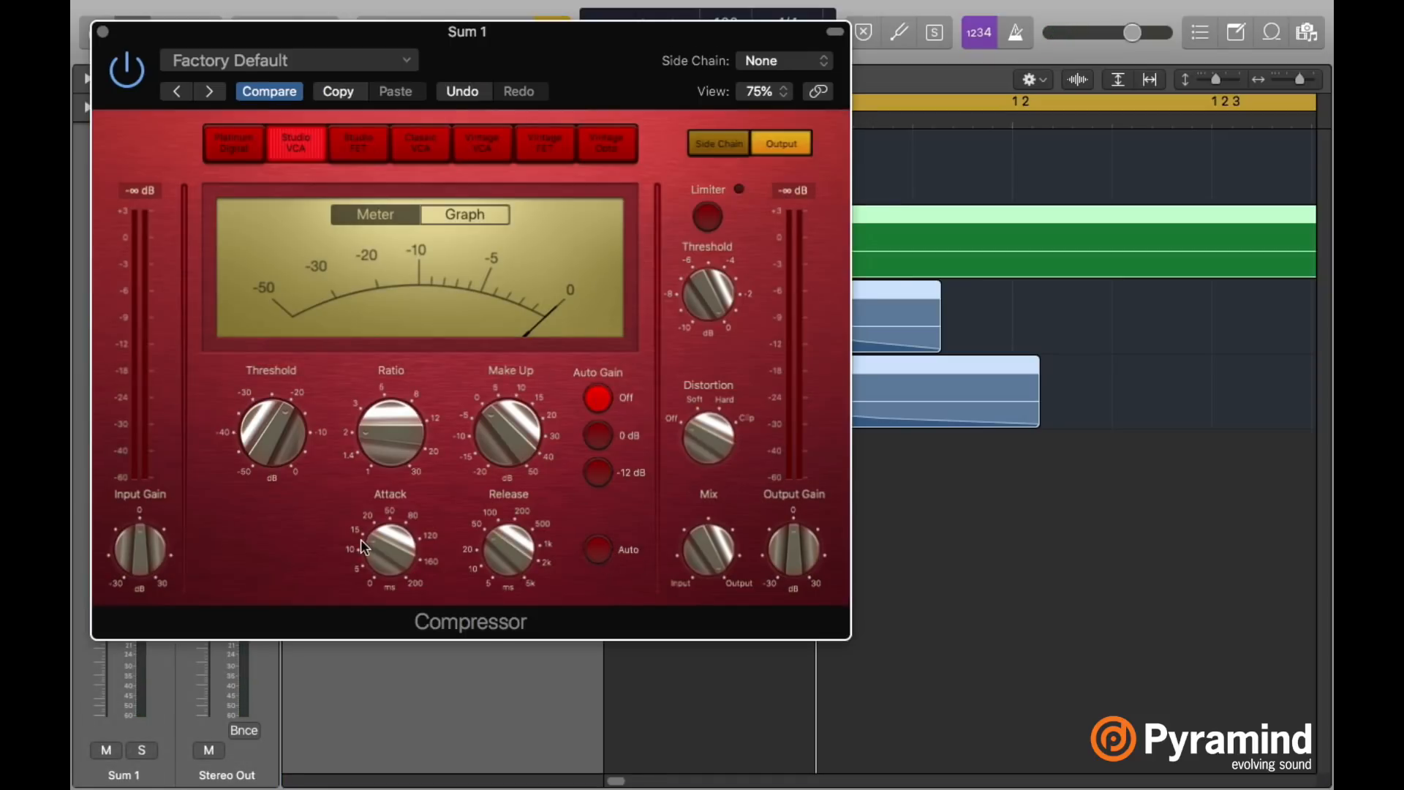
# Lengthen the compressor's attack, lower its threshold slightly and raise its ratio while auditioning the snare stack.
pyautogui.moveTo(374, 598); pyautogui.dragTo(374, 601)
pyautogui.moveTo(284, 414); pyautogui.dragTo(283, 420)
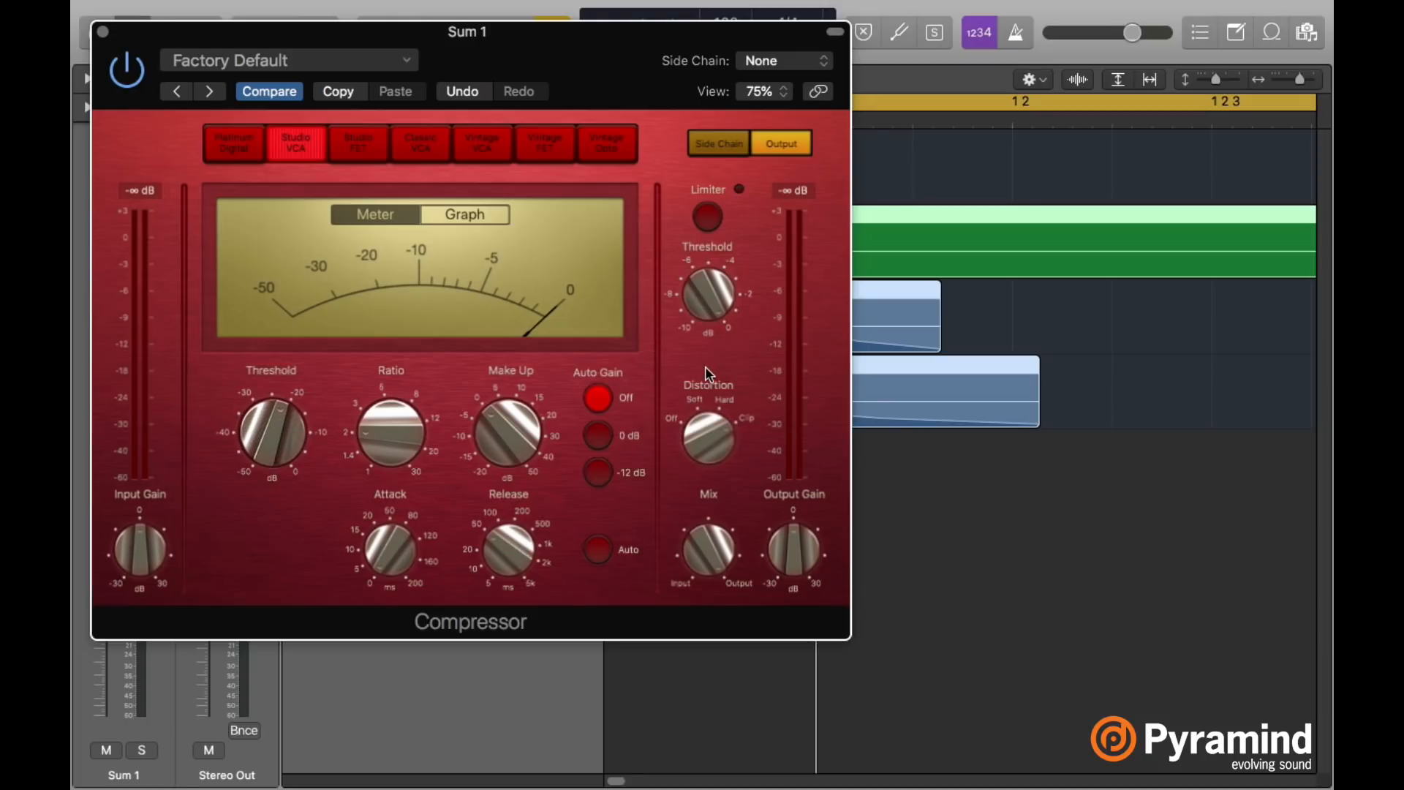
pyautogui.press('space')
pyautogui.press('space')
pyautogui.press('space')
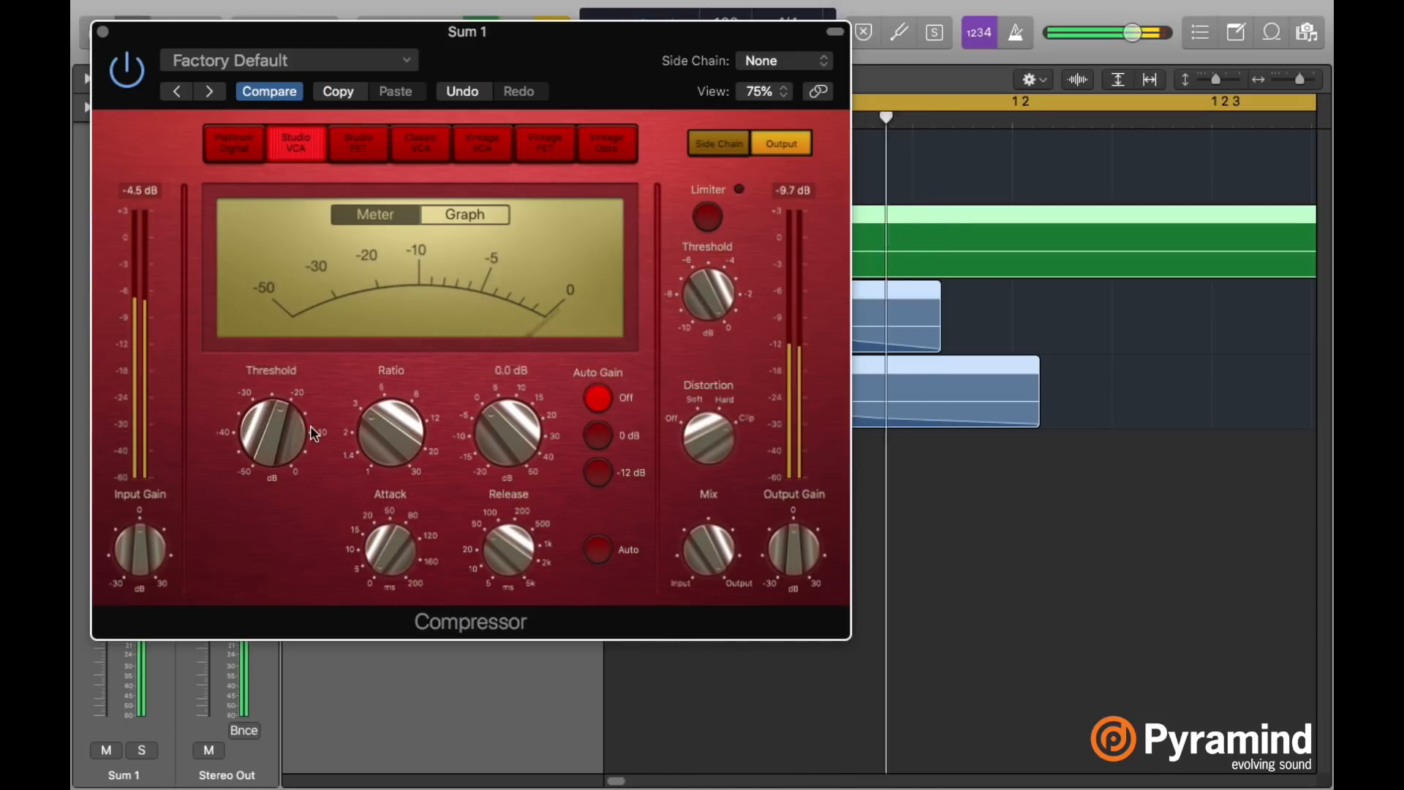
pyautogui.press('space')
# Set the compressor's make-up gain to 5.5 dB, lower its threshold, and bring the Sum 1 fader to -1.0 dB.
pyautogui.moveTo(503, 426); pyautogui.dragTo(507, 406)
pyautogui.press('space')
pyautogui.press('space')
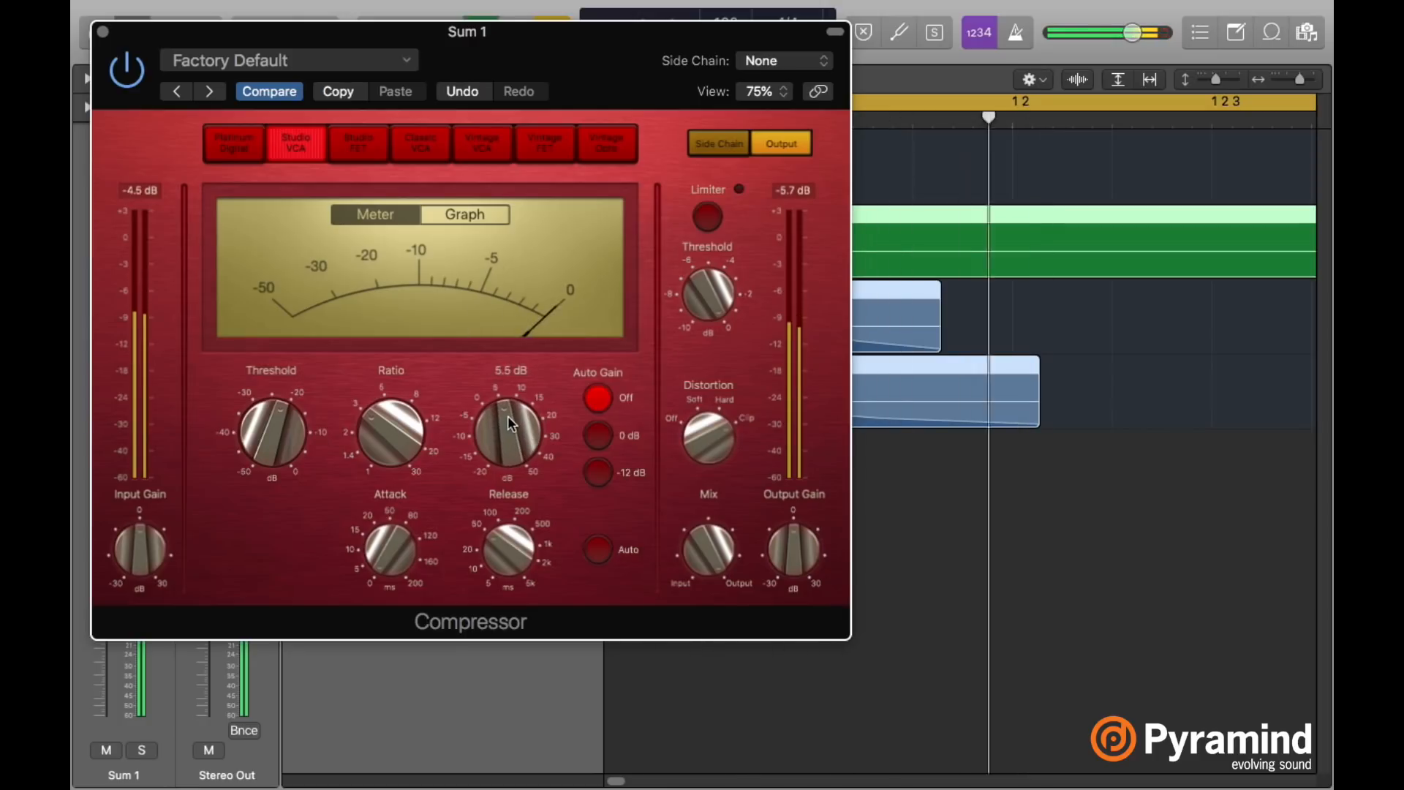
pyautogui.moveTo(272, 423); pyautogui.dragTo(273, 451)
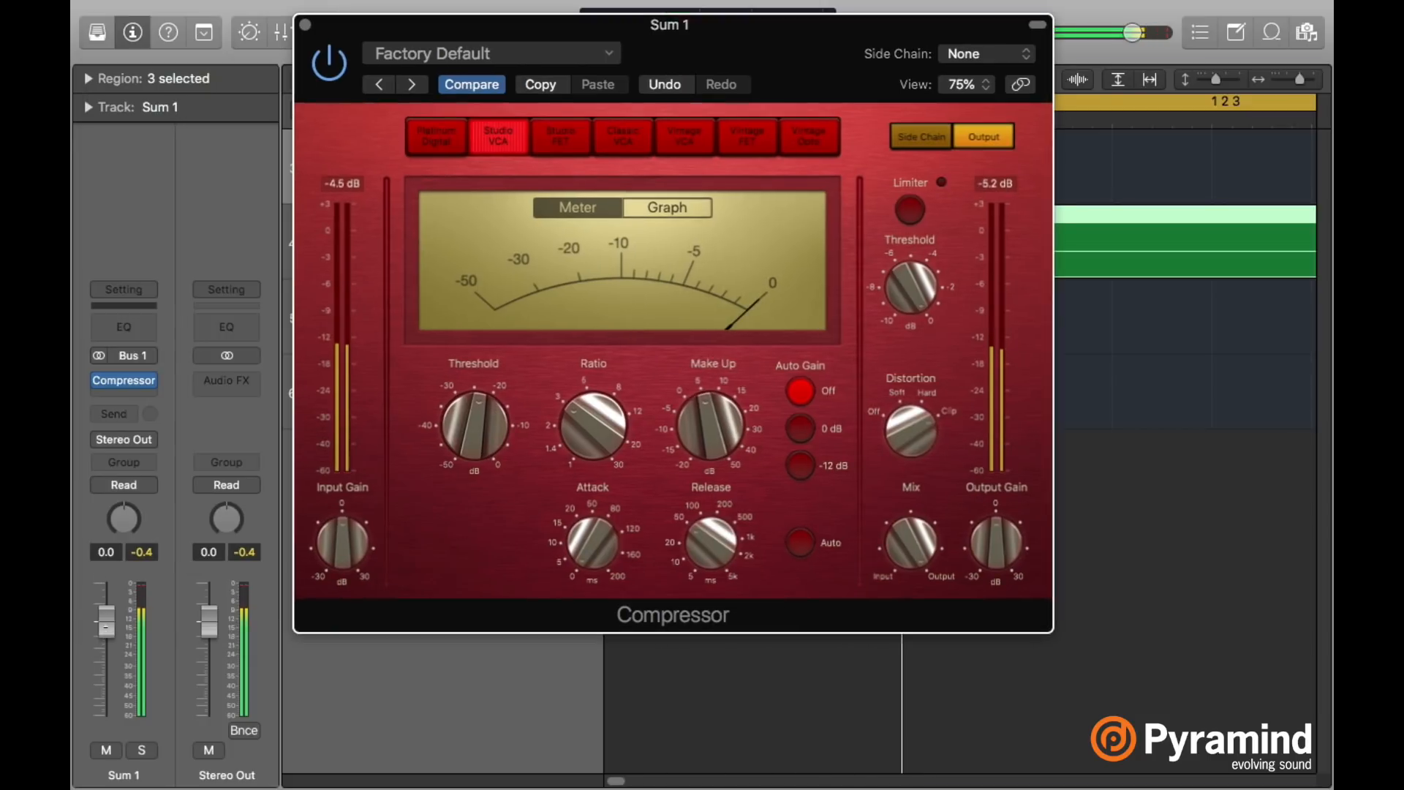
pyautogui.moveTo(106, 622); pyautogui.dragTo(106, 626)
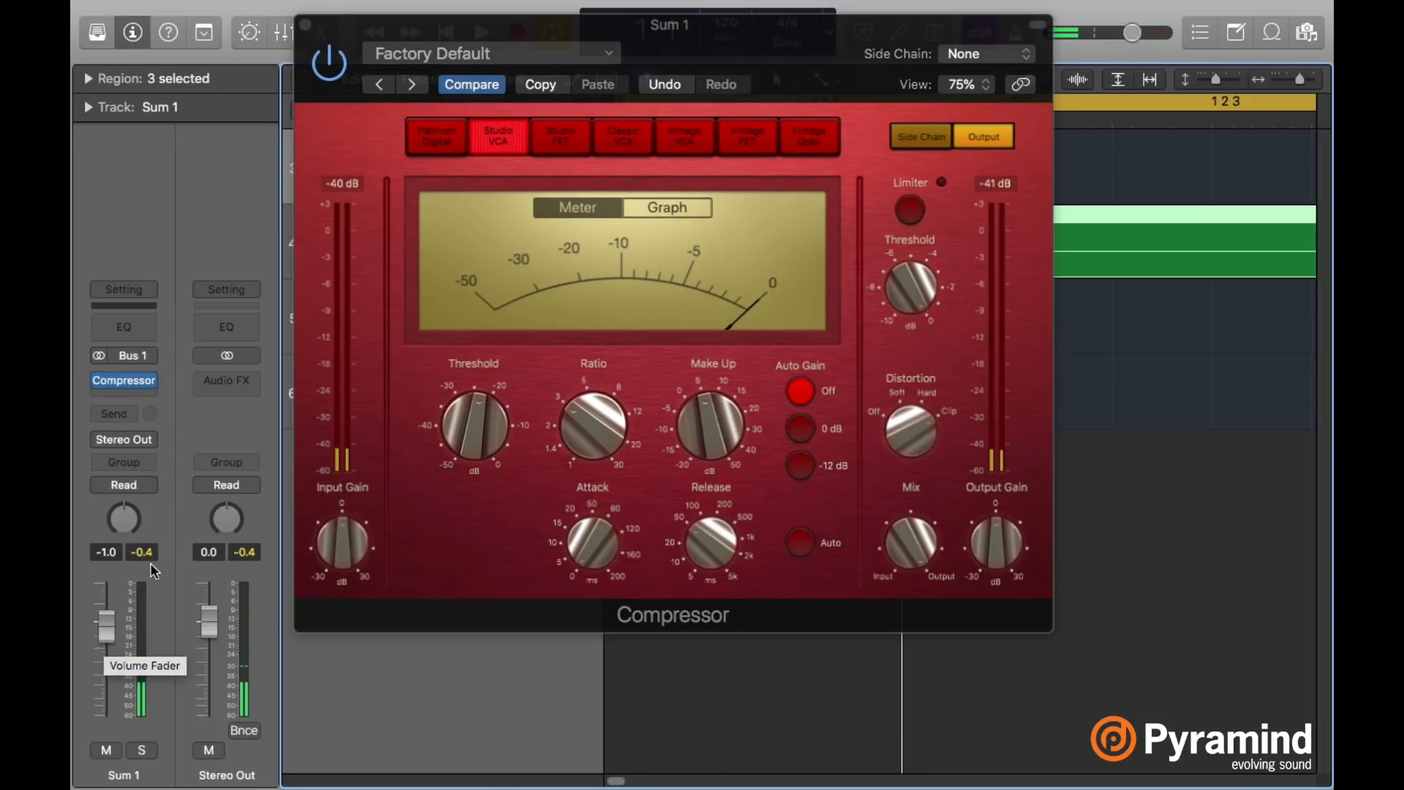
# Fine-tune the compressor's ratio and release and set its threshold to about -26.5 dB while the stack plays.
pyautogui.moveTo(493, 410); pyautogui.dragTo(493, 419)
pyautogui.moveTo(581, 423); pyautogui.dragTo(581, 420)
pyautogui.moveTo(471, 403); pyautogui.dragTo(471, 401)
pyautogui.moveTo(718, 538); pyautogui.dragTo(713, 525)
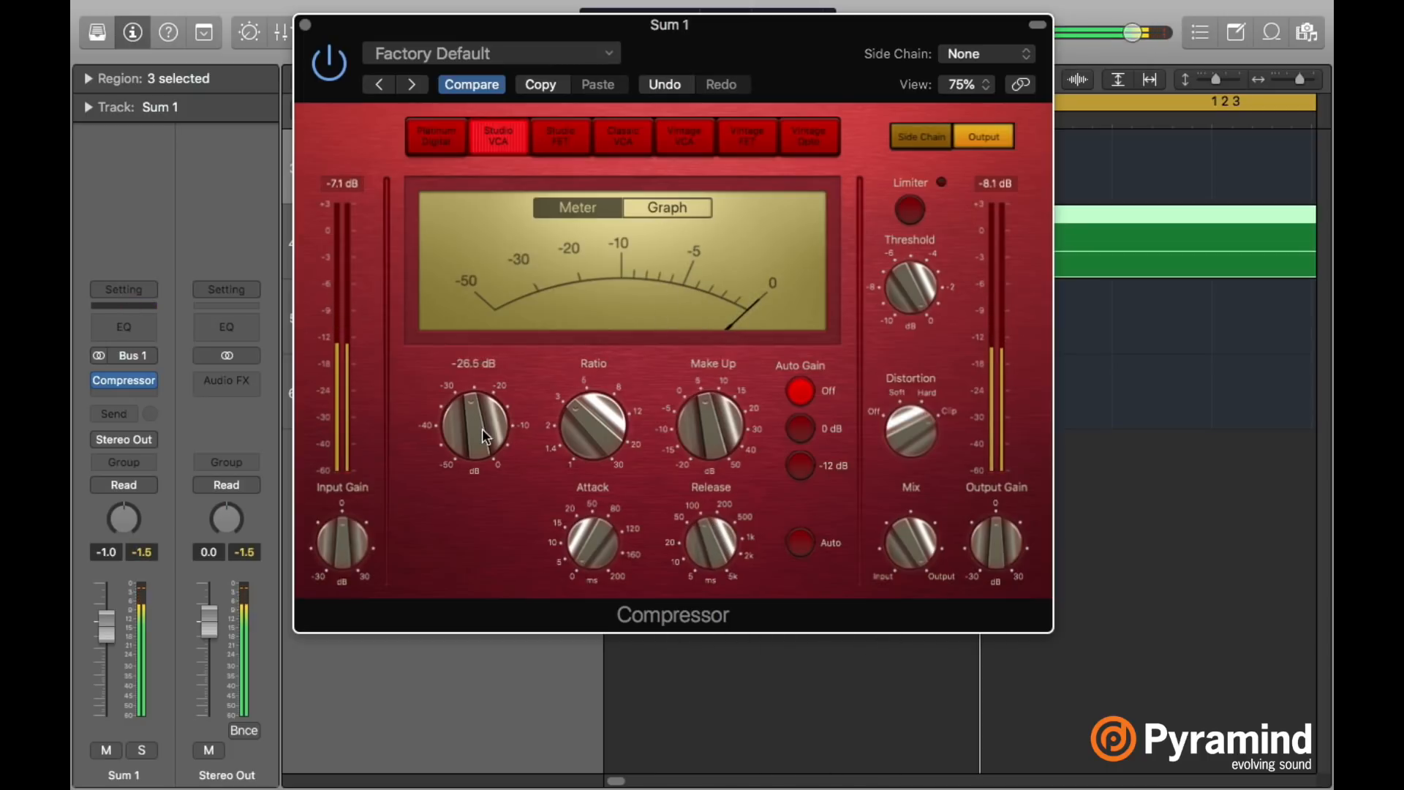
pyautogui.moveTo(470, 433); pyautogui.dragTo(469, 431)
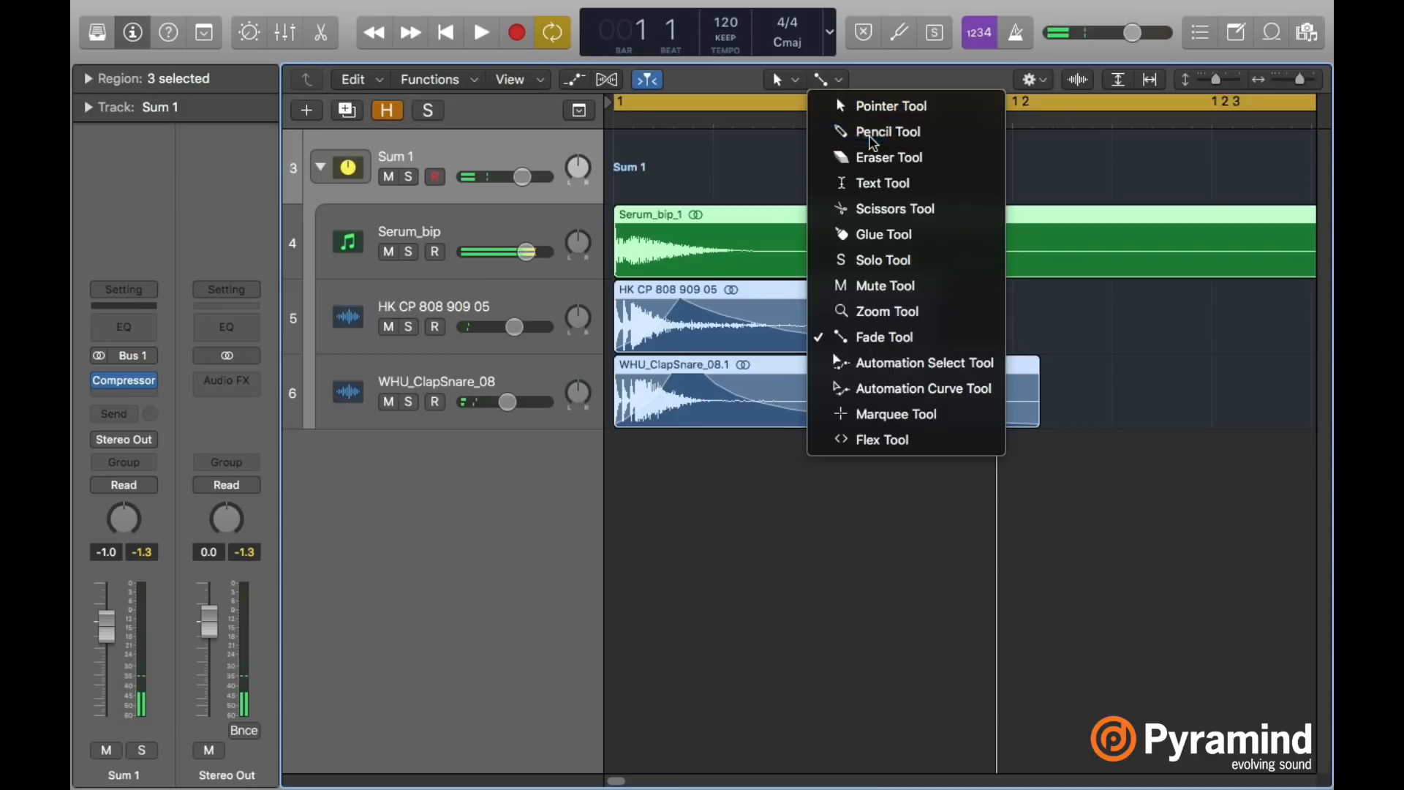
# Draw an empty region on the Sum 1 track with the Pencil Tool and bounce it in place to a new track.
pyautogui.click(872, 133)
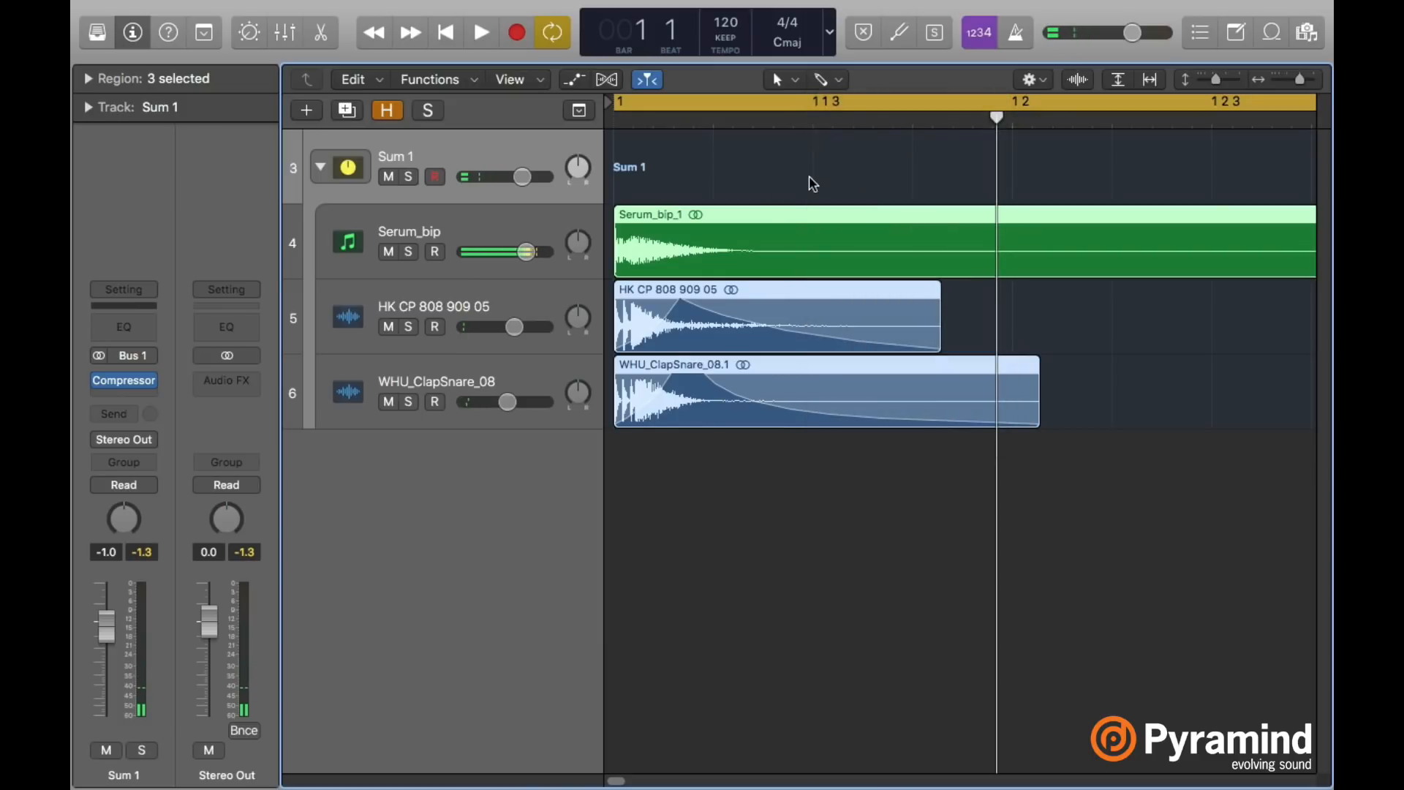
pyautogui.moveTo(1305, 83); pyautogui.dragTo(1298, 84)
pyautogui.rightClick(738, 146)
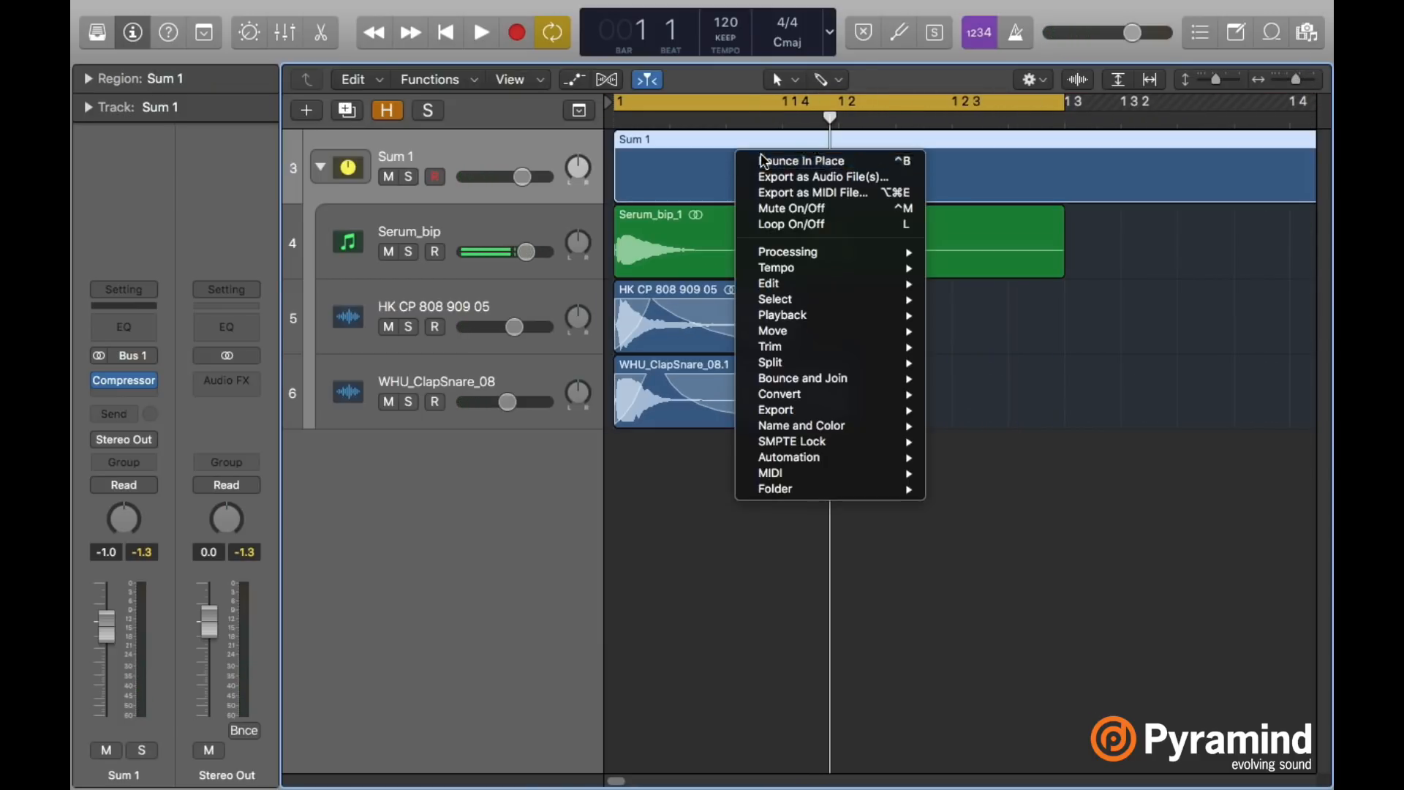
pyautogui.click(760, 152)
pyautogui.press('Return')
# Mute and hide the Sum 1 stack and its three layer tracks, leaving the bounced Sum 1_bip track in view.
pyautogui.click(388, 176)
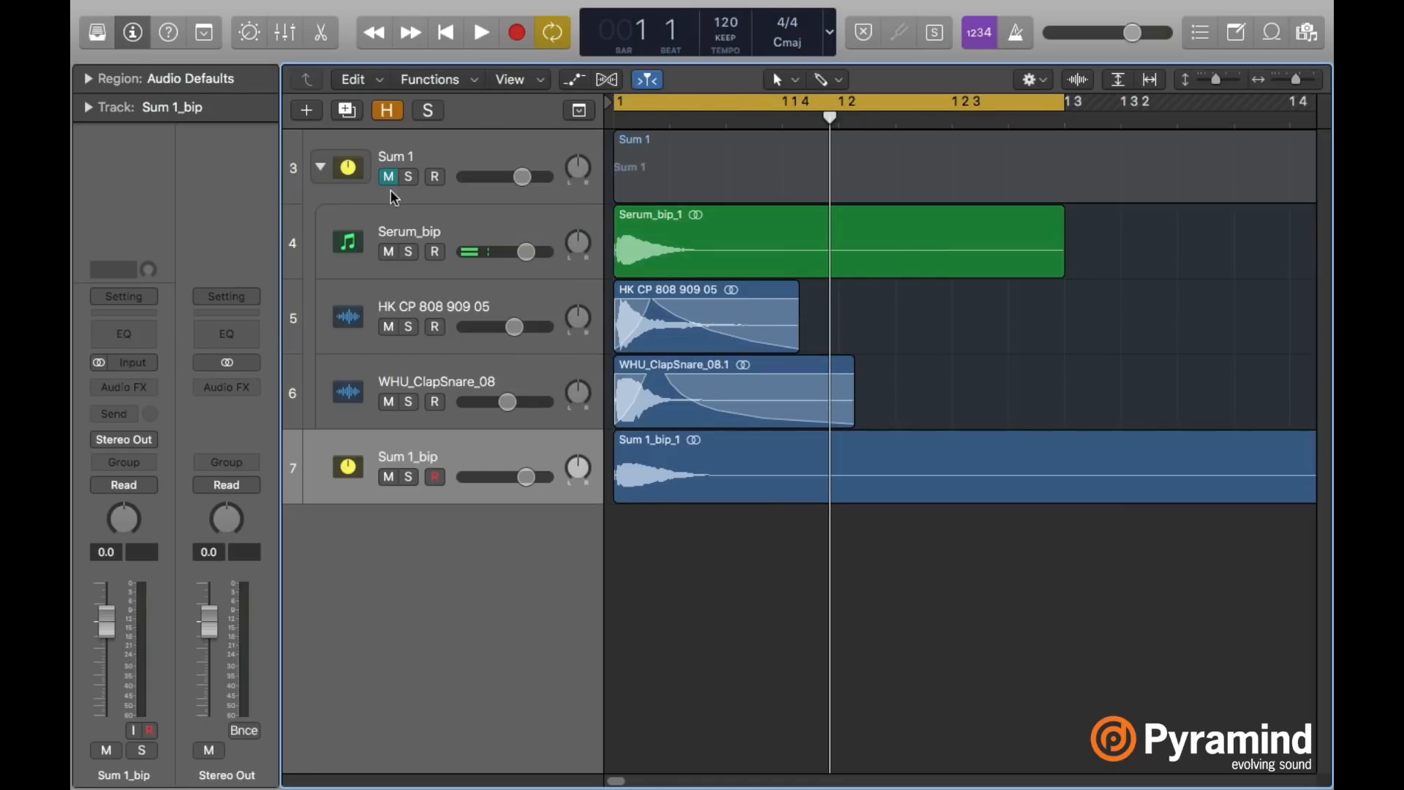
pyautogui.click(388, 252)
pyautogui.click(388, 326)
pyautogui.click(389, 401)
pyautogui.press('h')
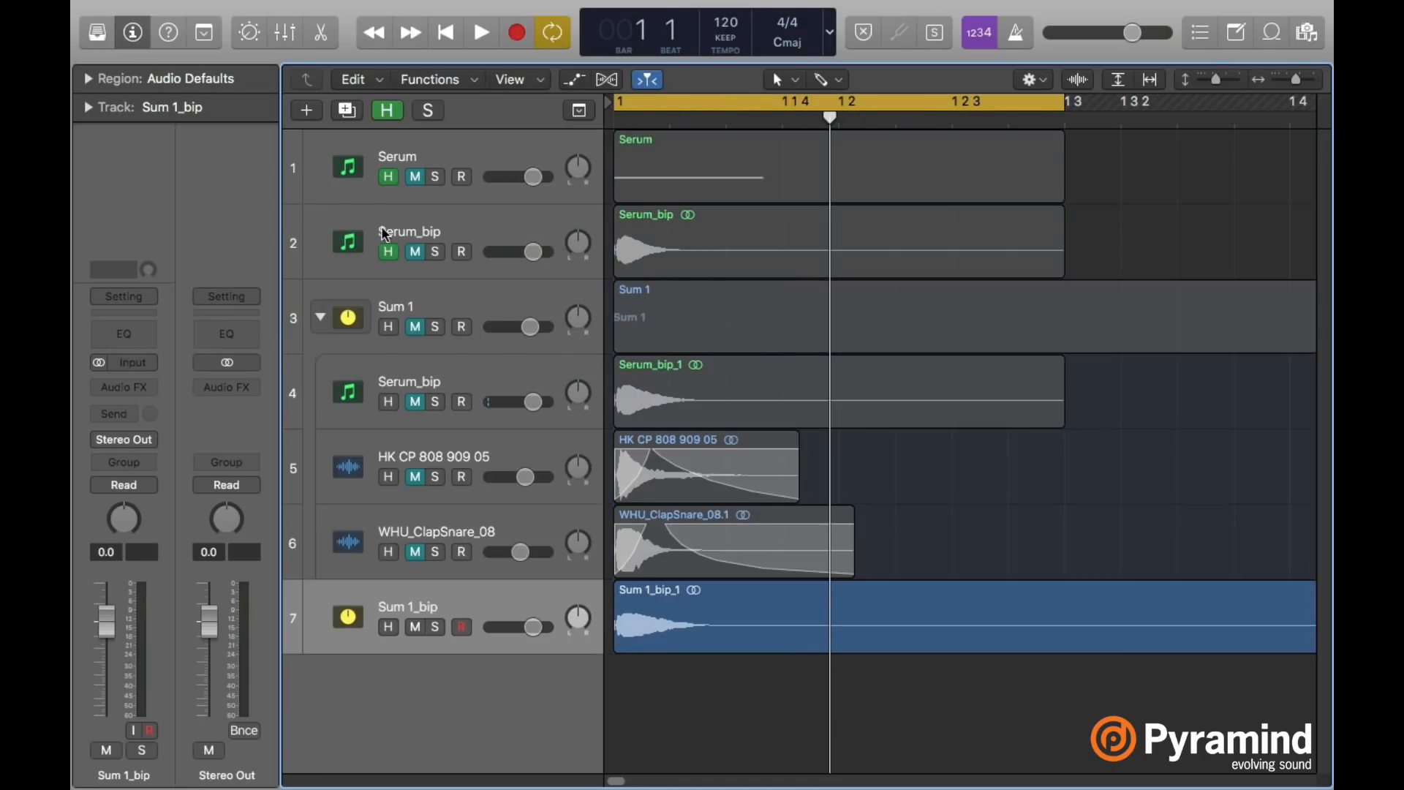
pyautogui.click(389, 326)
pyautogui.click(388, 402)
pyautogui.click(388, 476)
pyautogui.click(389, 551)
pyautogui.press('h')
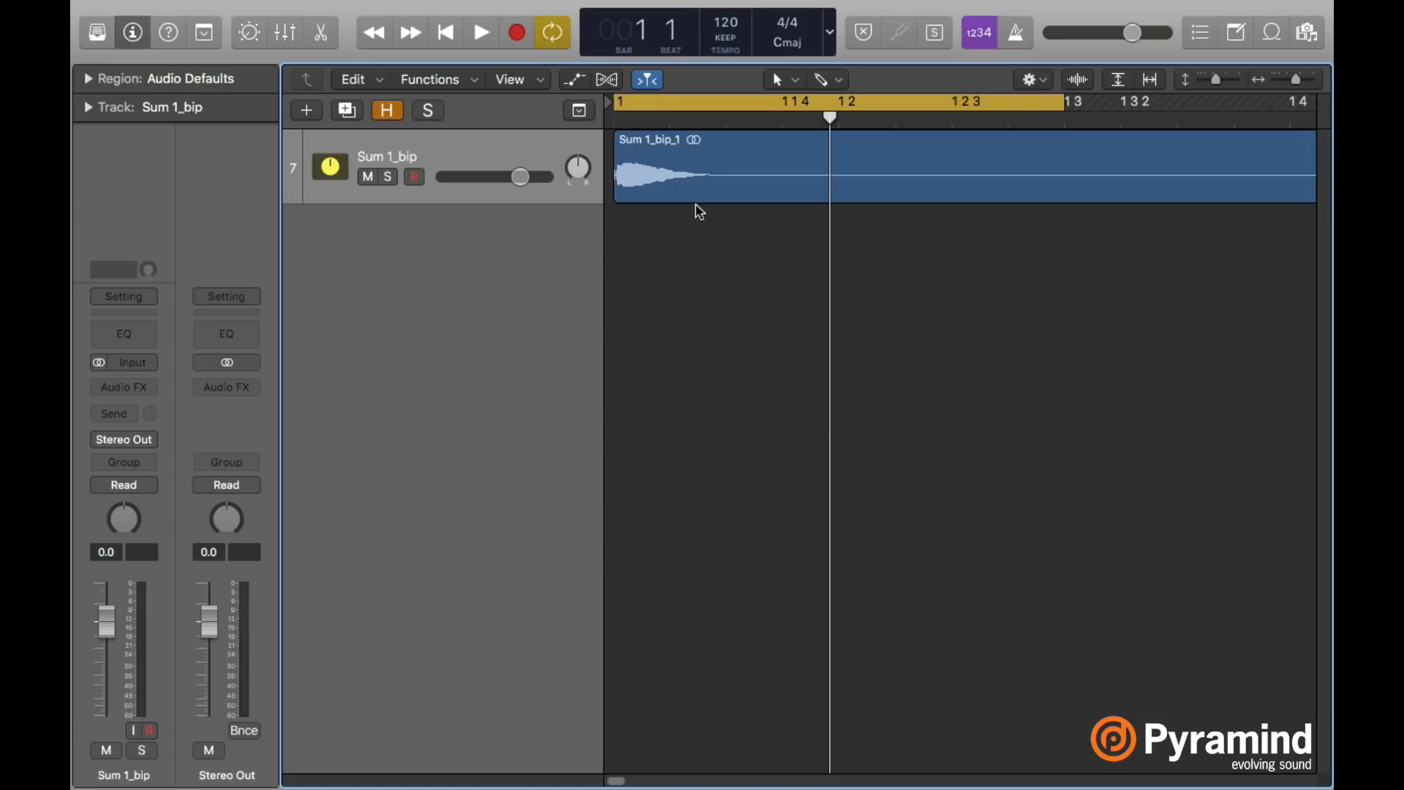
# Examine the opening transient of the bounced Sum 1_bip_1 region in the audio file editor, then close the editor.
pyautogui.doubleClick(1006, 175)
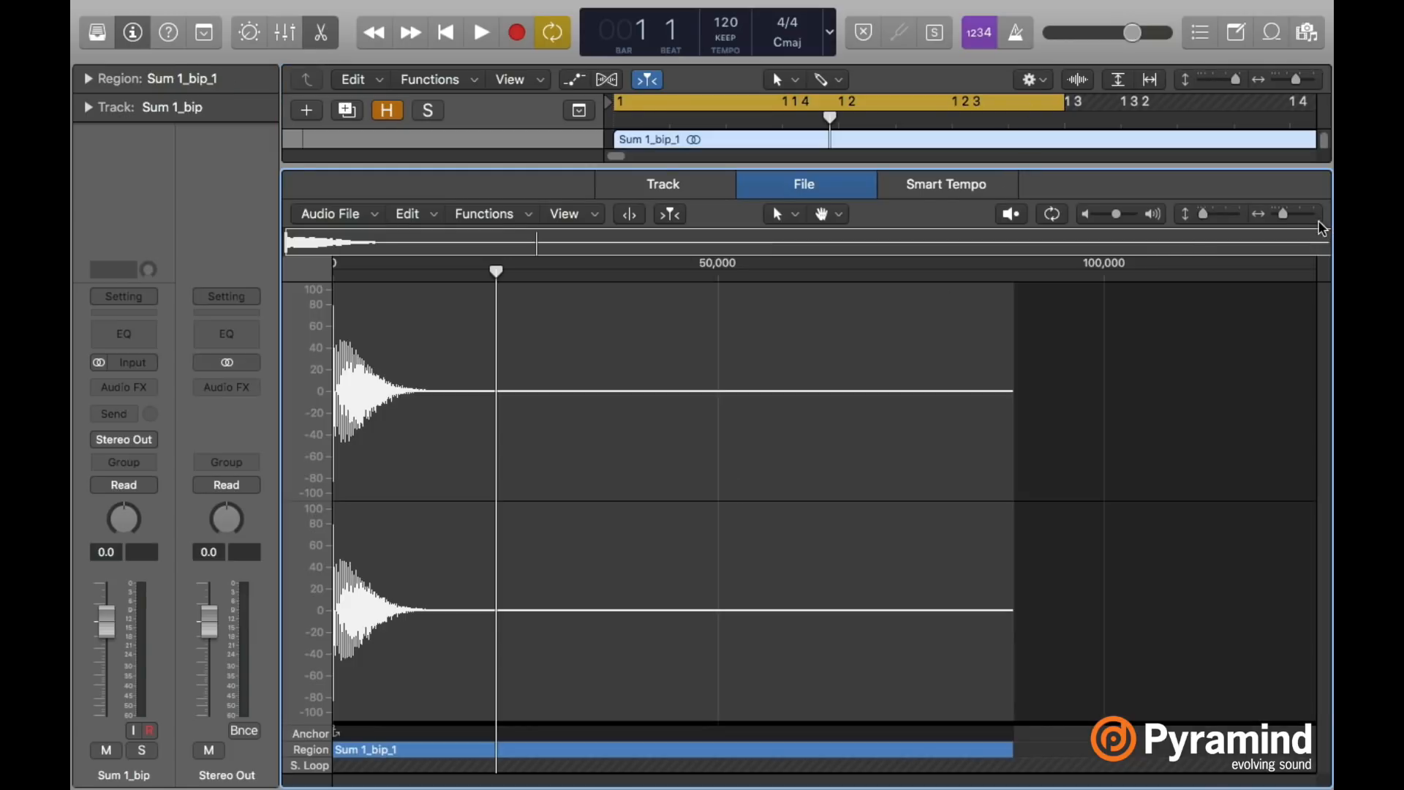
pyautogui.moveTo(1283, 214); pyautogui.dragTo(1294, 213)
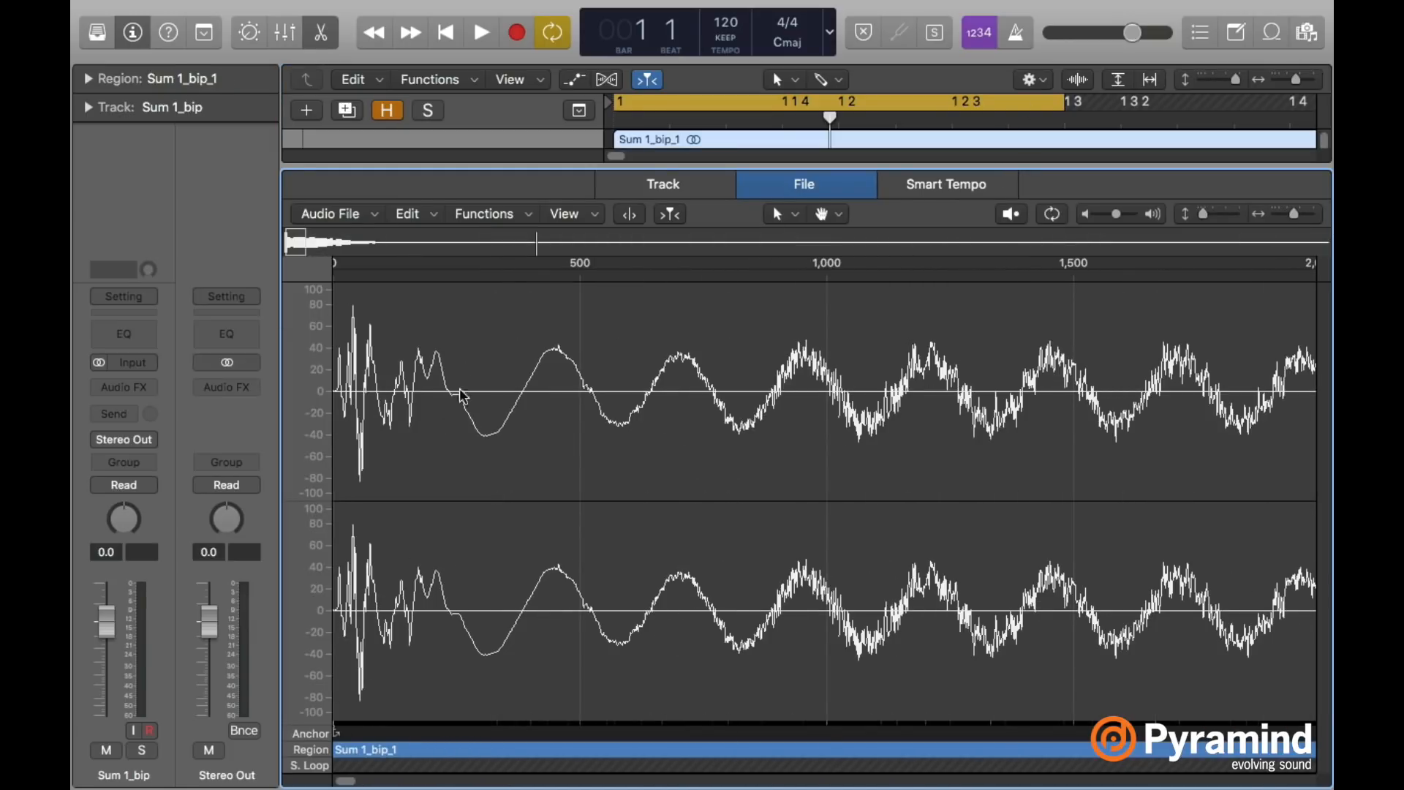
pyautogui.press('super+Left')
pyautogui.moveTo(1294, 212); pyautogui.dragTo(1291, 212)
pyautogui.press('e')
# Move the bounced Sum 1_bip_1 region to beat 2 of bar 1 and audition it.
pyautogui.moveTo(819, 158); pyautogui.dragTo(1040, 154)
pyautogui.click(1040, 258)
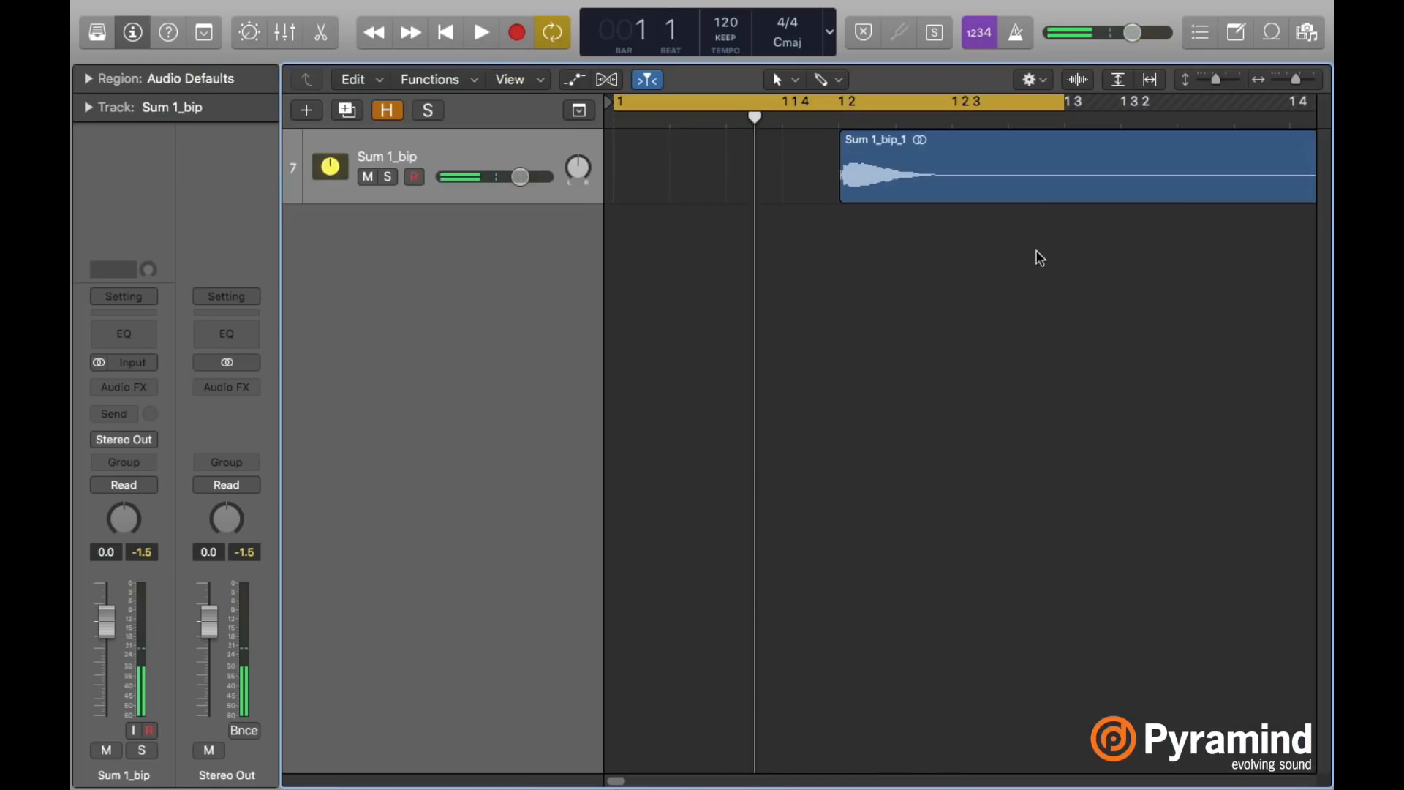
pyautogui.moveTo(1301, 79); pyautogui.dragTo(1296, 78)
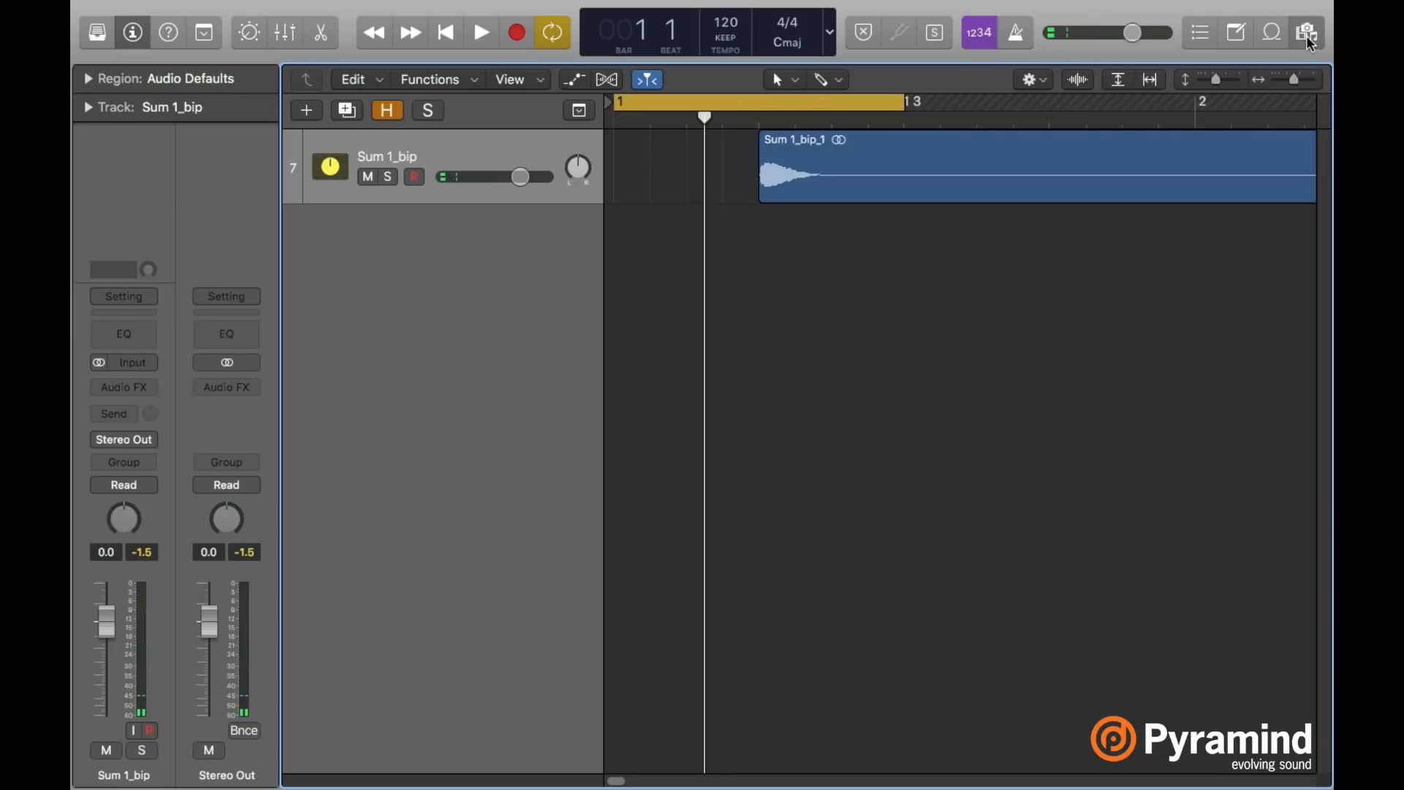
# Turn cycling off, audition IGK_Foley 34.wav from the Audio Files folder, and add it to a new track at beat 2.
pyautogui.click(1305, 32)
pyautogui.click(829, 99)
pyautogui.scroll(5, 1201, 384)
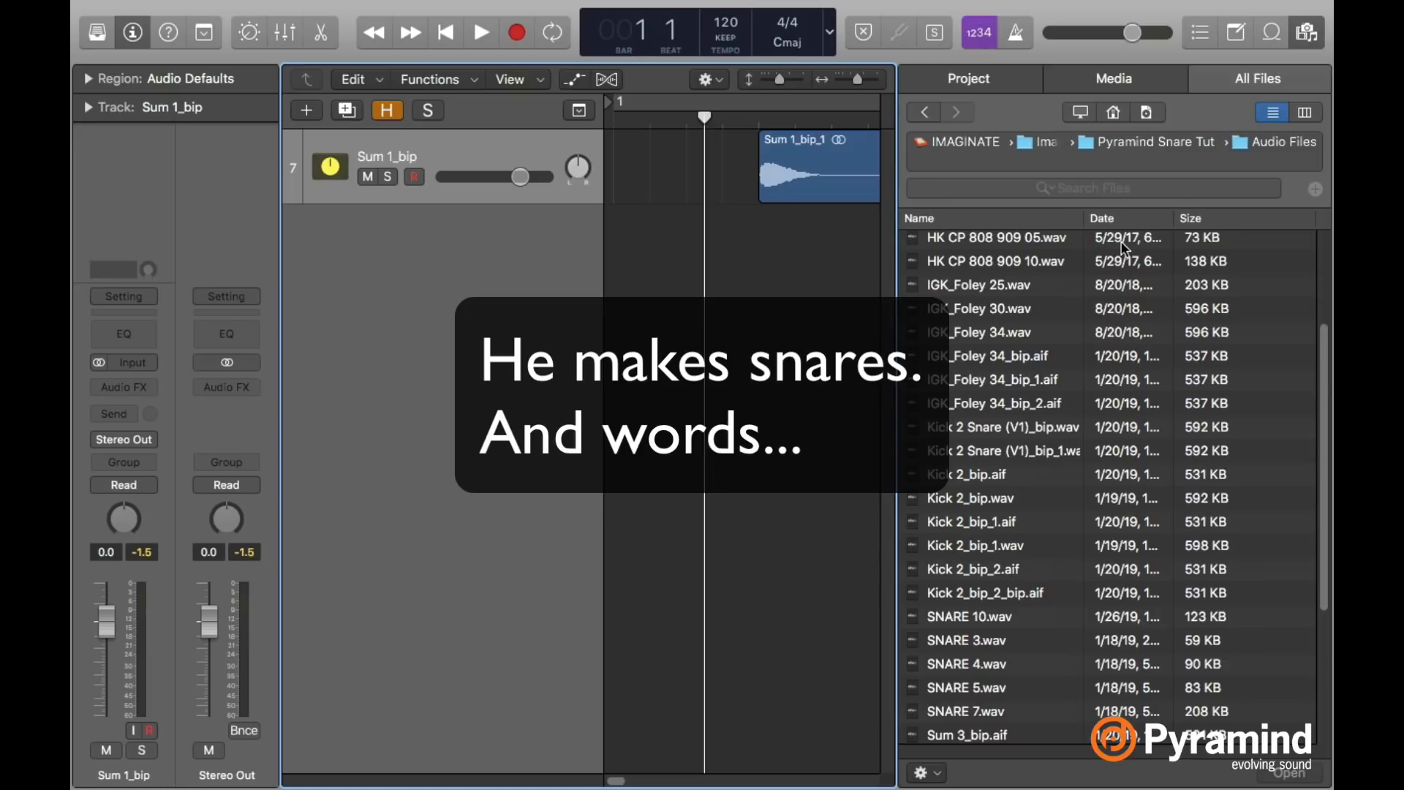
pyautogui.hscroll(3, 651, 237)
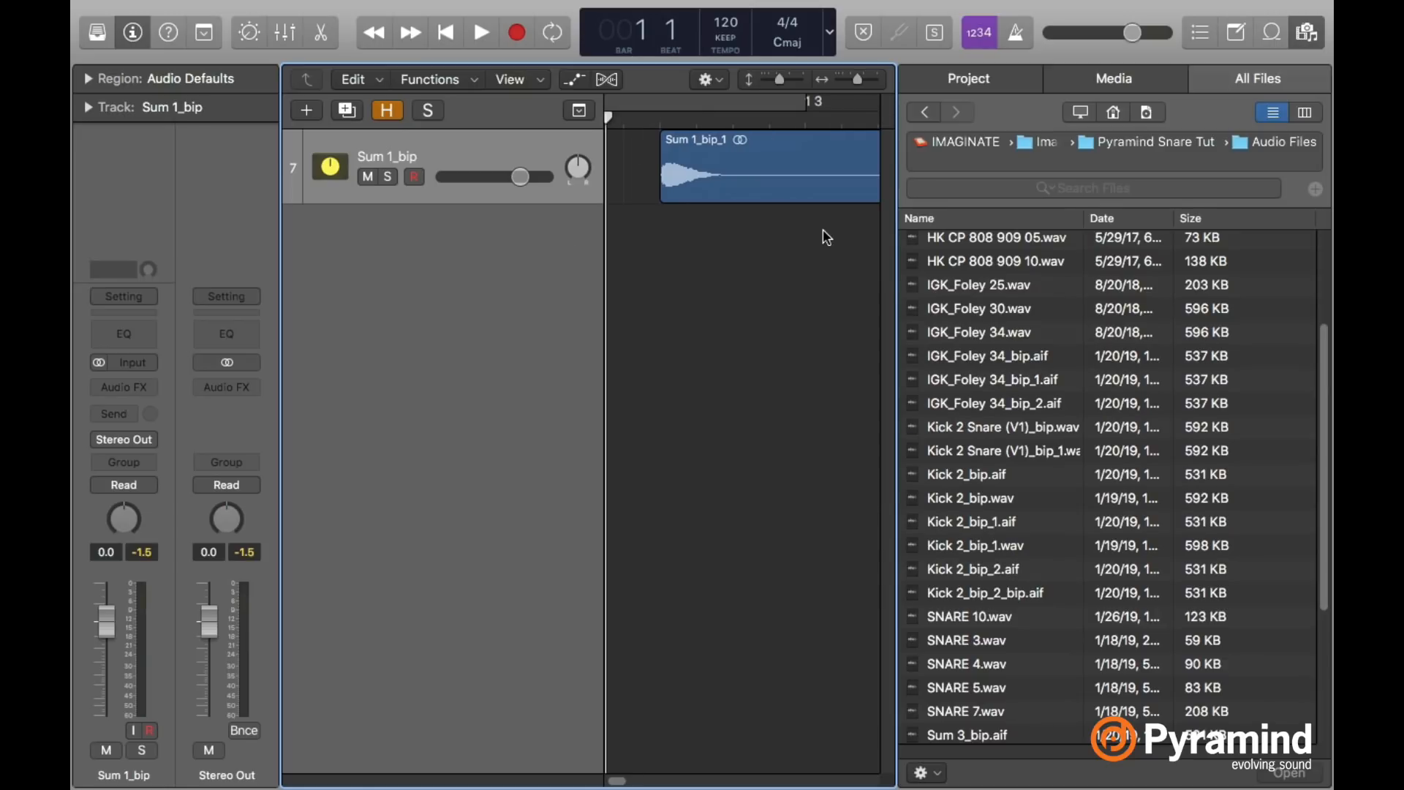
pyautogui.press('super+Right')
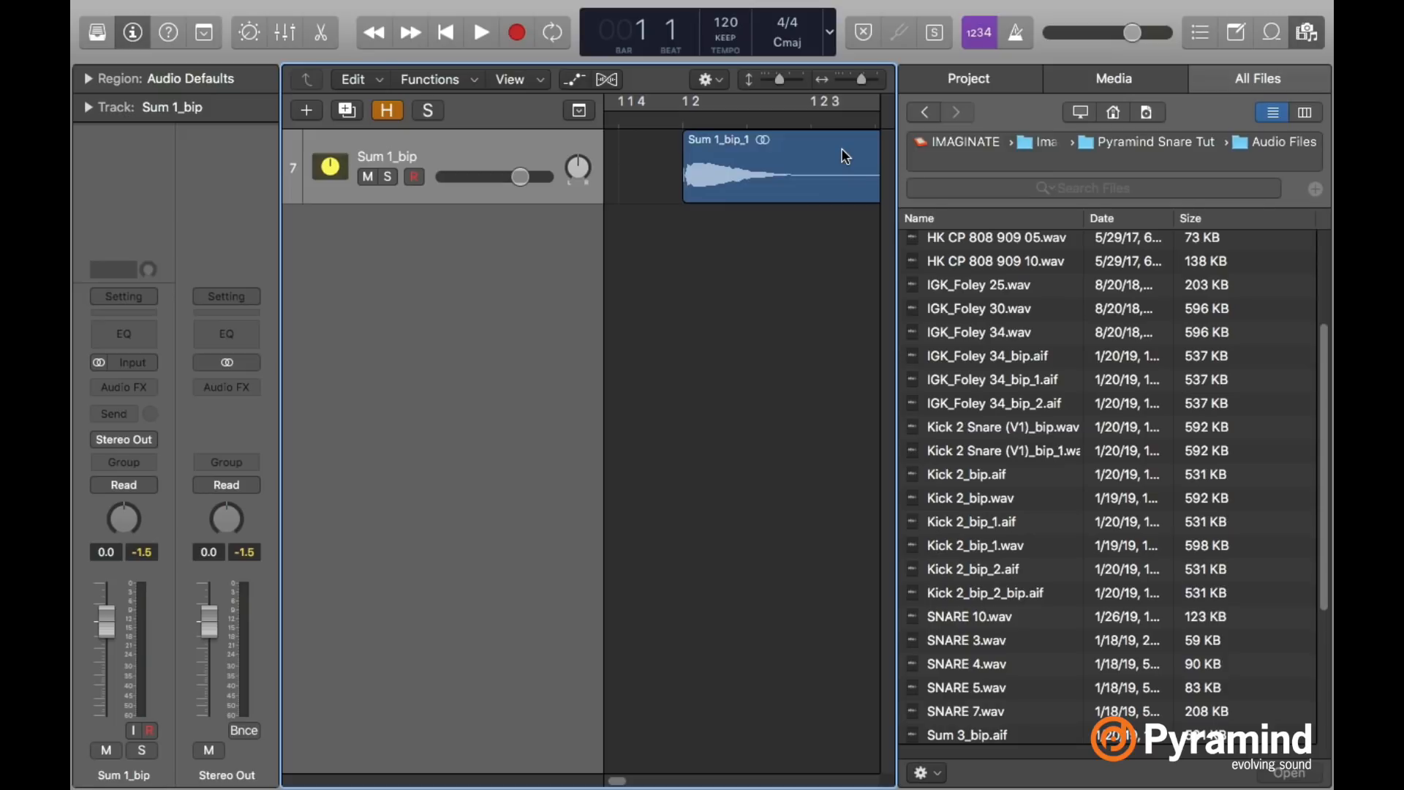
pyautogui.press('super+Right')
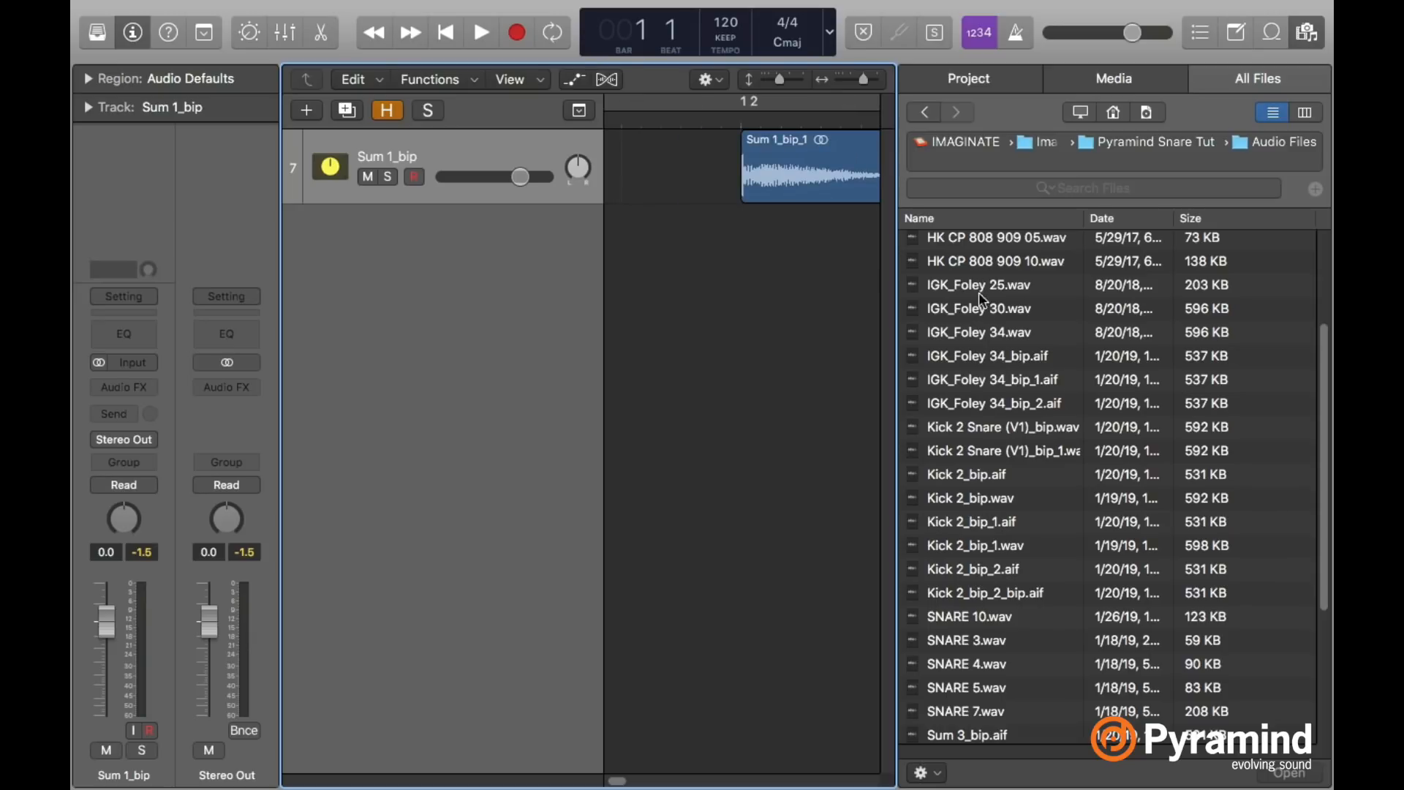
pyautogui.click(969, 333)
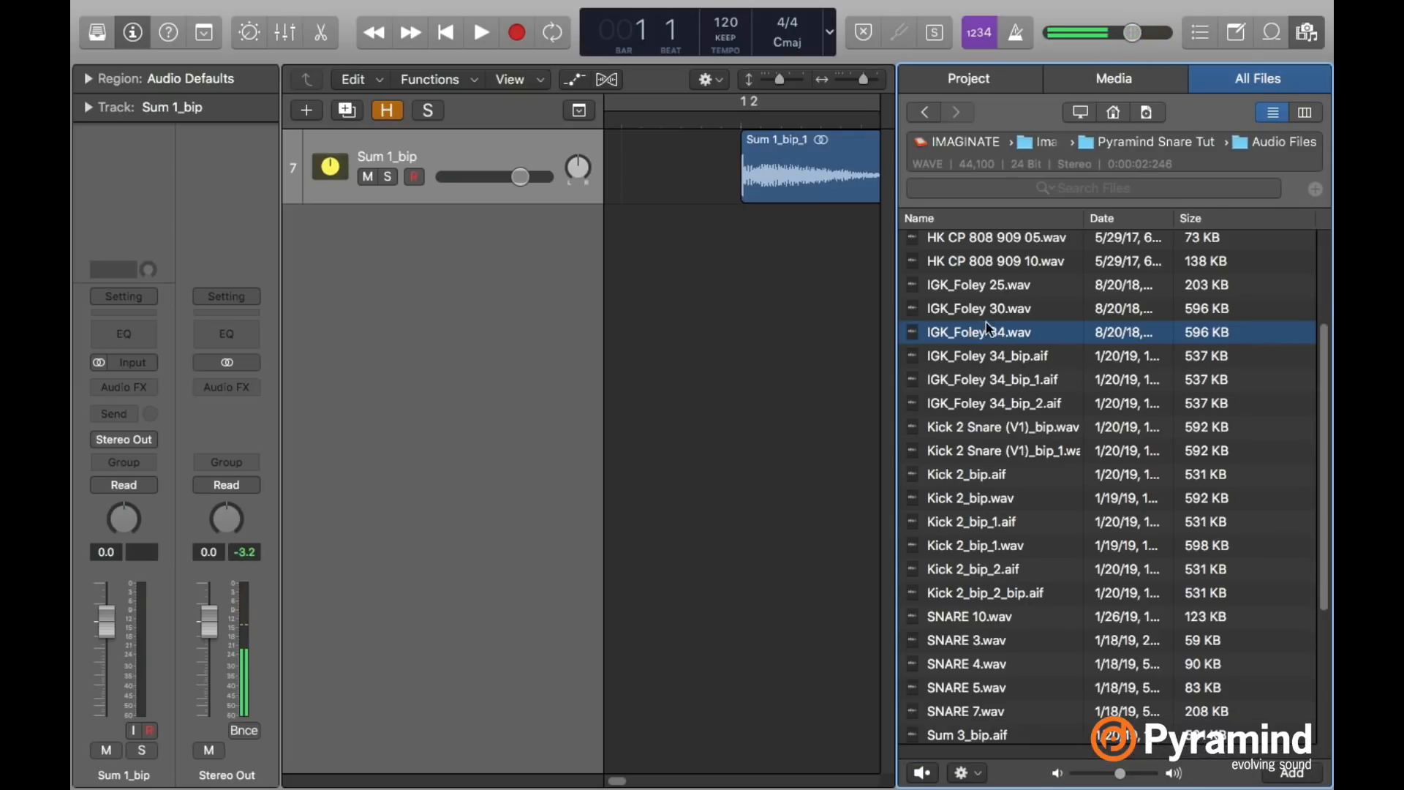
pyautogui.moveTo(984, 333); pyautogui.dragTo(791, 229)
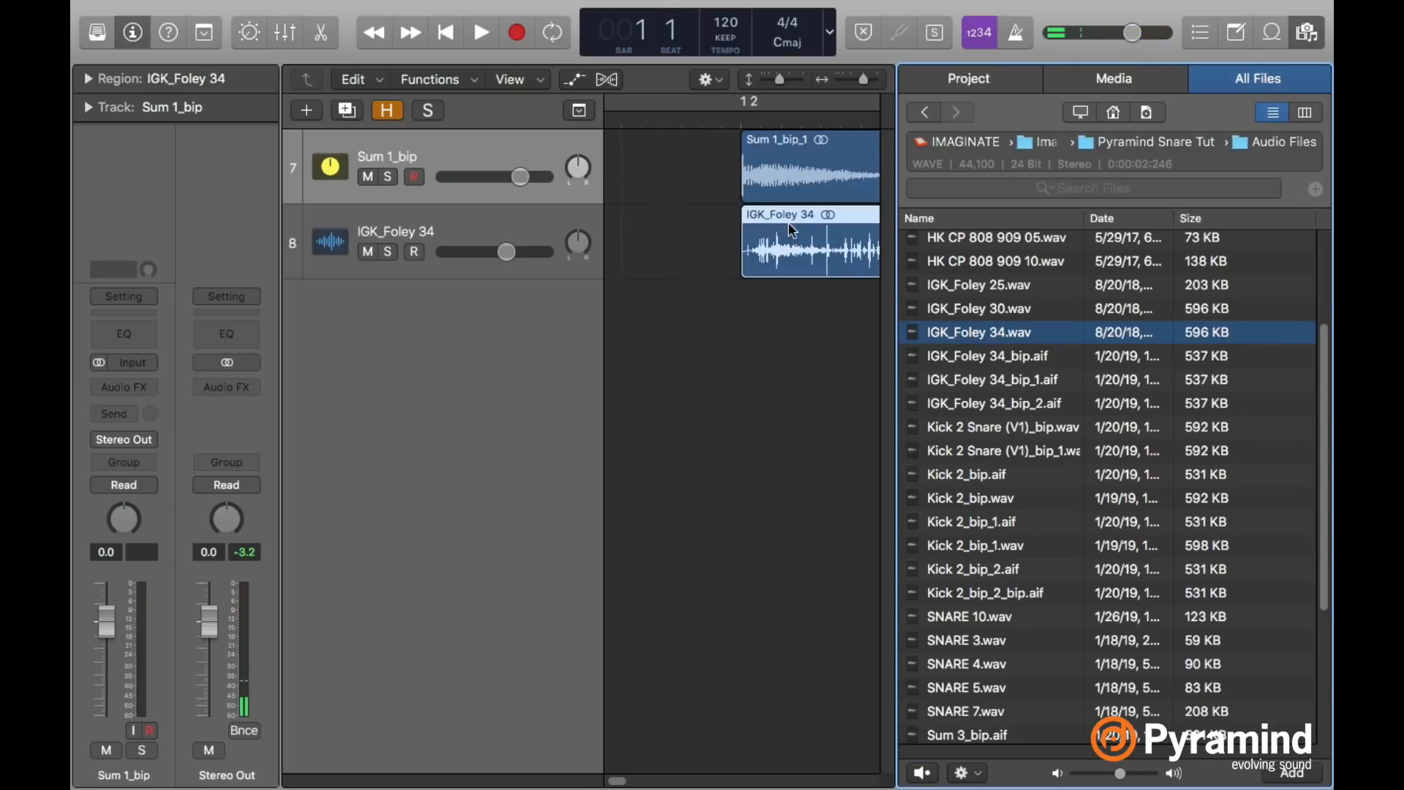
pyautogui.click(1306, 37)
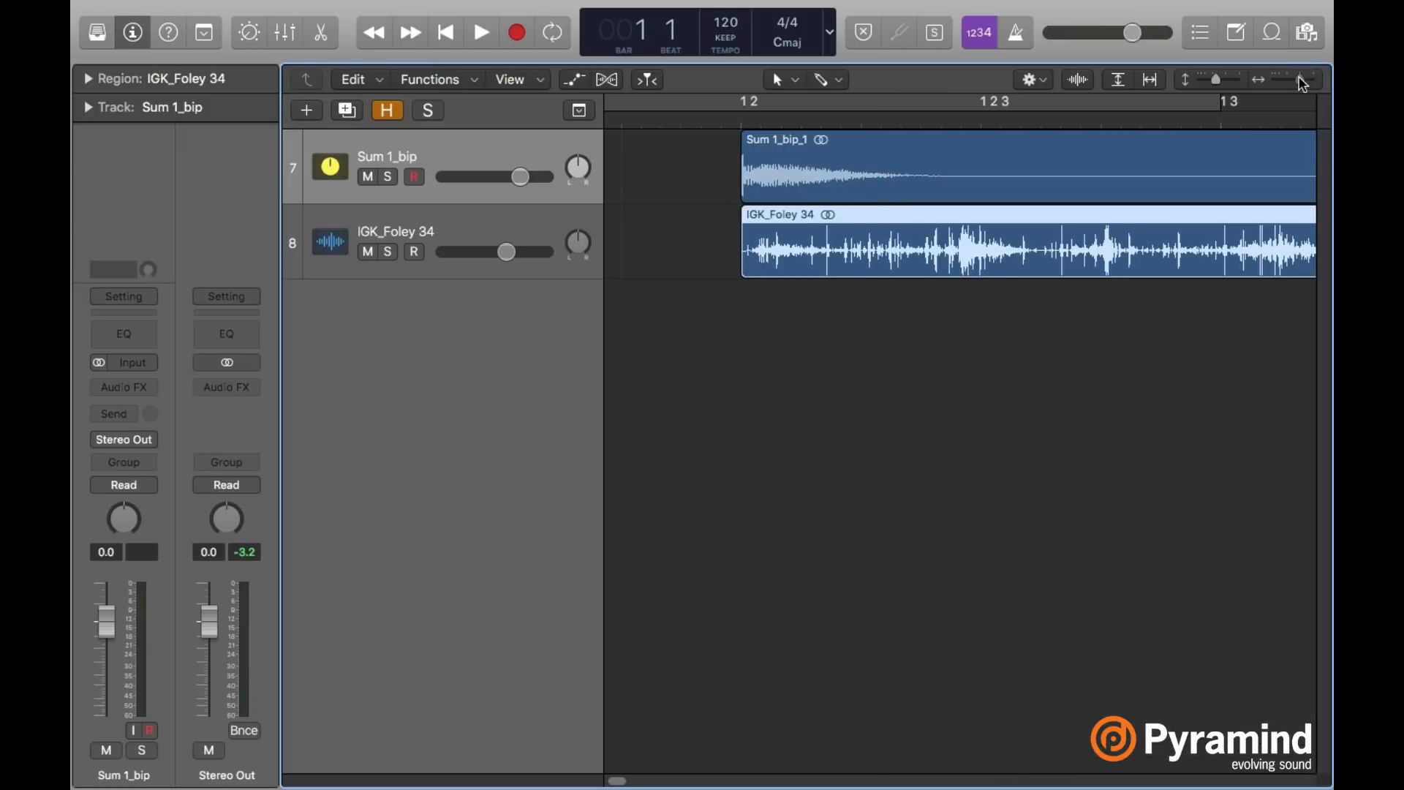
# Cut the IGK_Foley 34 region down to a short slice ending at beat 2 and audition it with the snare.
pyautogui.moveTo(1297, 76); pyautogui.dragTo(1305, 82)
pyautogui.moveTo(1089, 241); pyautogui.dragTo(996, 241)
pyautogui.moveTo(1303, 78); pyautogui.dragTo(1296, 77)
pyautogui.press('space')
pyautogui.press('space')
pyautogui.moveTo(1299, 79); pyautogui.dragTo(1295, 80)
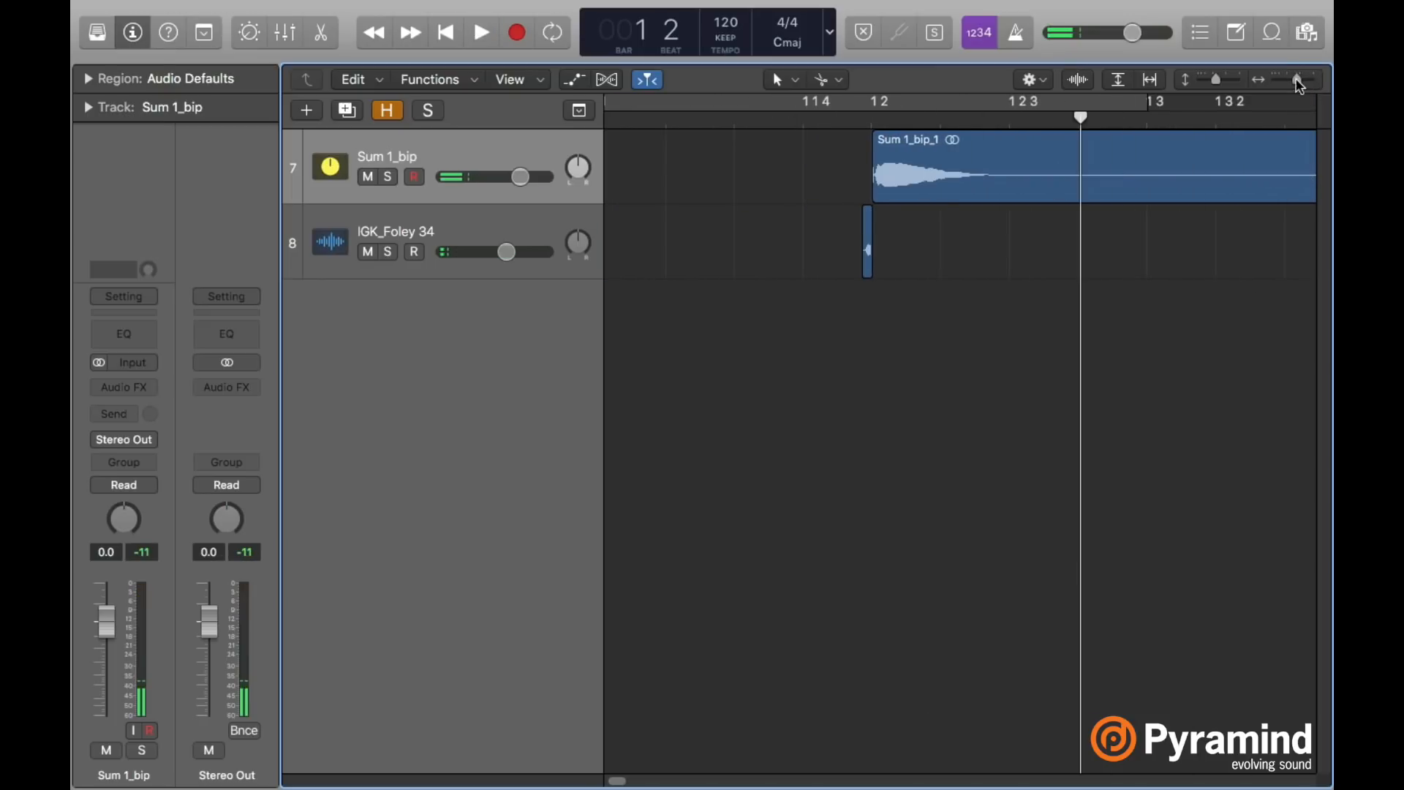
pyautogui.click(1071, 97)
pyautogui.press('space')
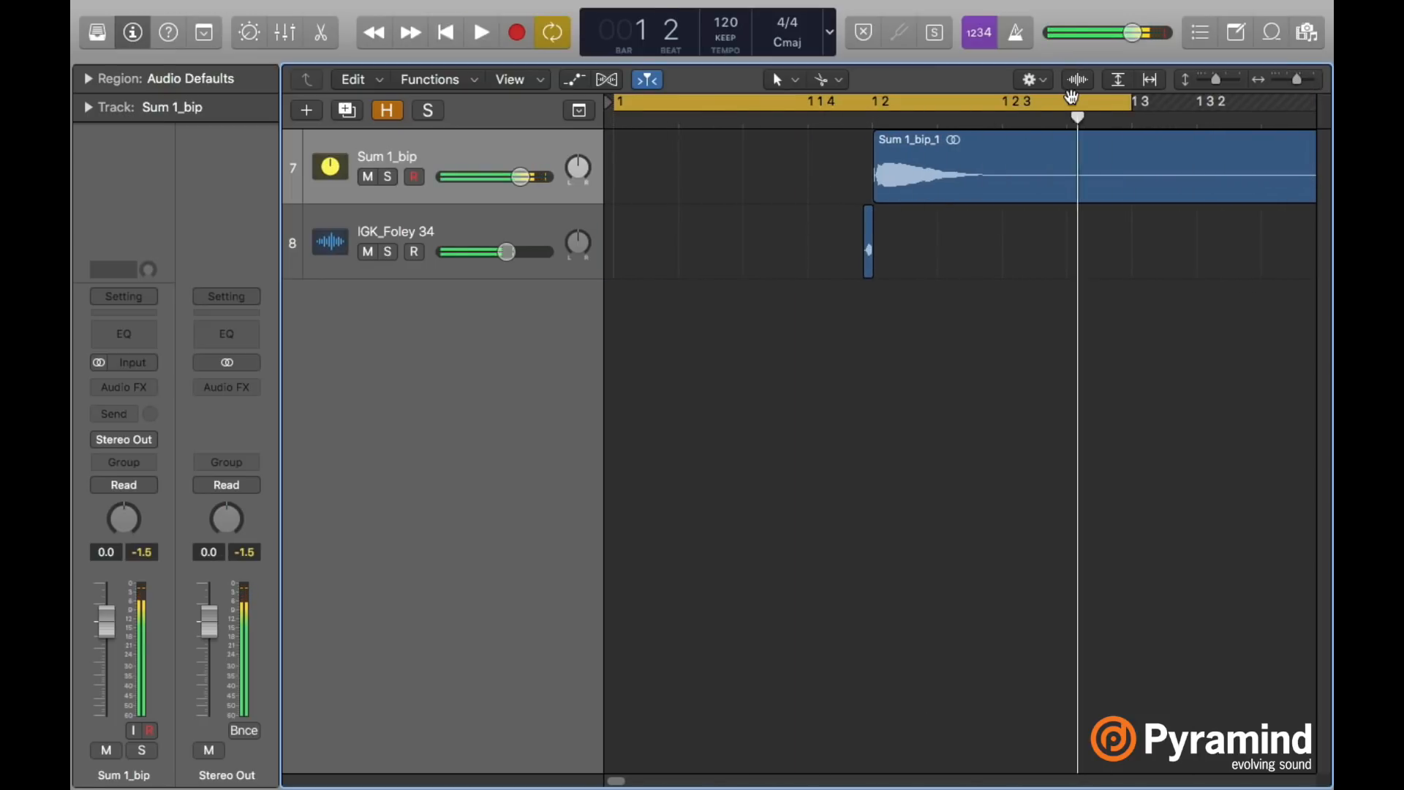
# Shorten the foley slice and shift it so it starts just before beat 2 and slightly overlaps the snare's attack.
pyautogui.moveTo(1291, 89); pyautogui.dragTo(1303, 81)
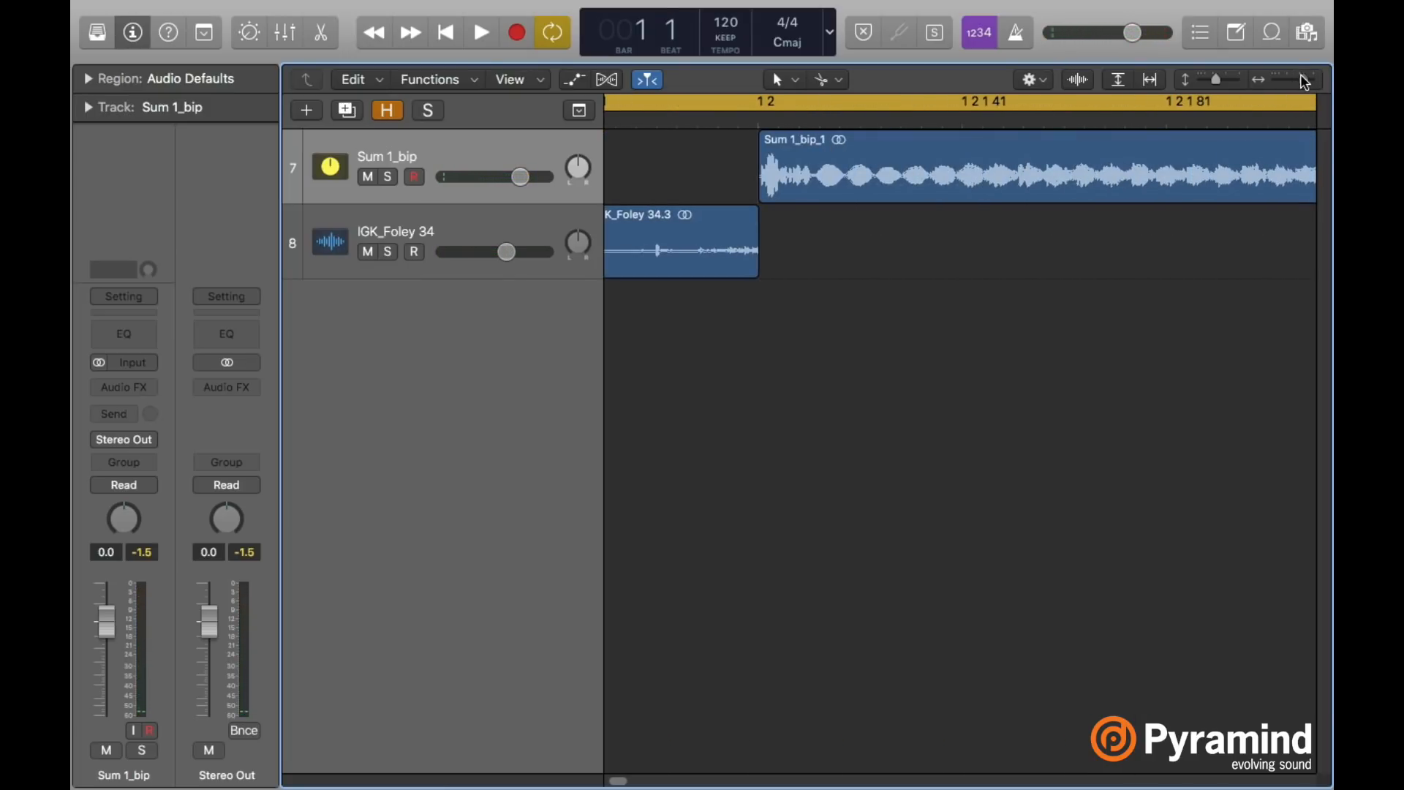
pyautogui.moveTo(866, 252); pyautogui.dragTo(876, 270)
pyautogui.click(764, 263)
pyautogui.moveTo(772, 259); pyautogui.dragTo(899, 259)
pyautogui.click(877, 101)
pyautogui.click(819, 116)
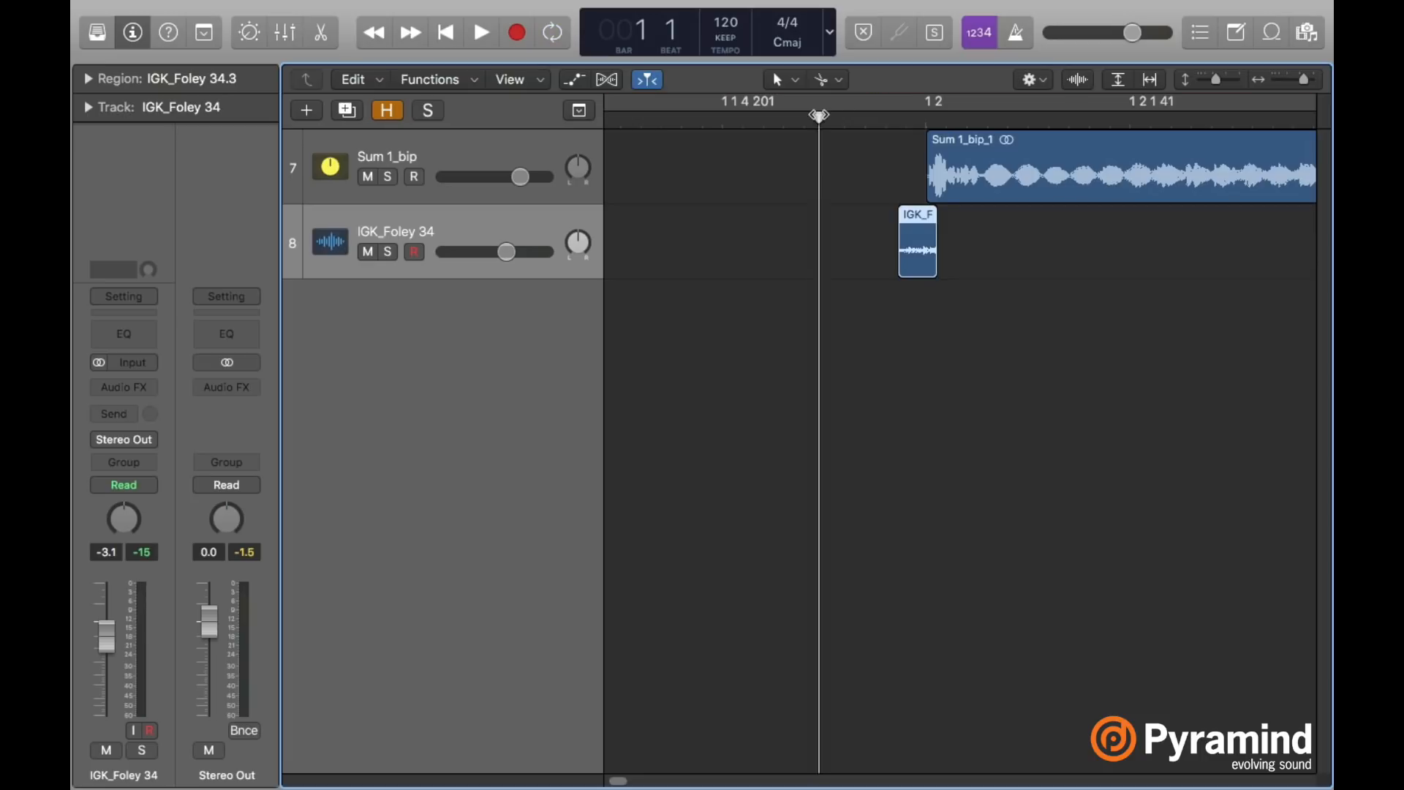
# Audition the repositioned foley slice together with the snare from just before beat 2.
pyautogui.press('space')
pyautogui.press('space')
pyautogui.click(713, 118)
pyautogui.press('space')
pyautogui.click(713, 118)
pyautogui.click(715, 117)
pyautogui.press('space')
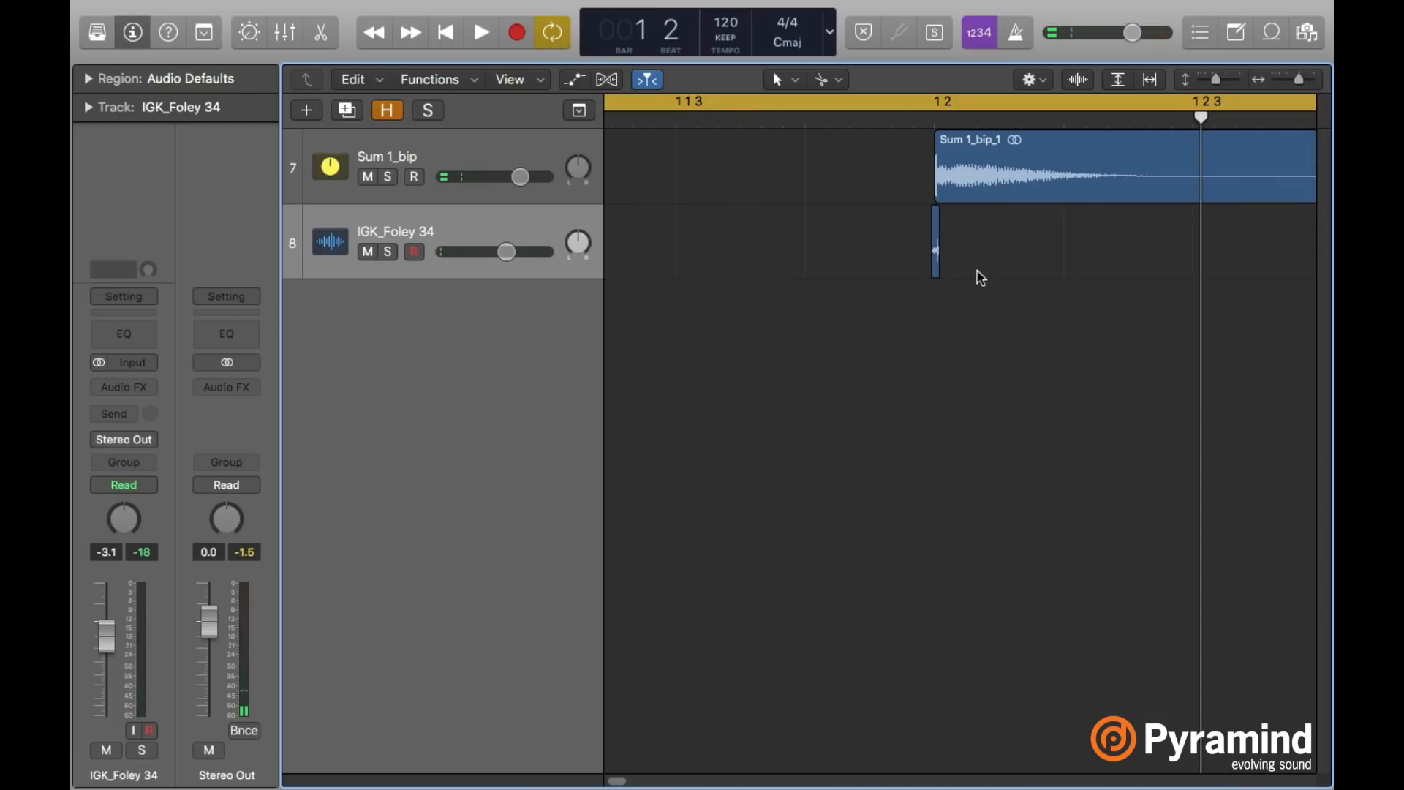
# Select the snare and foley regions and bounce them in place to a new track named IGK_Foley 34_bip.
pyautogui.moveTo(981, 278); pyautogui.dragTo(896, 161)
pyautogui.rightClick(973, 164)
pyautogui.click(985, 168)
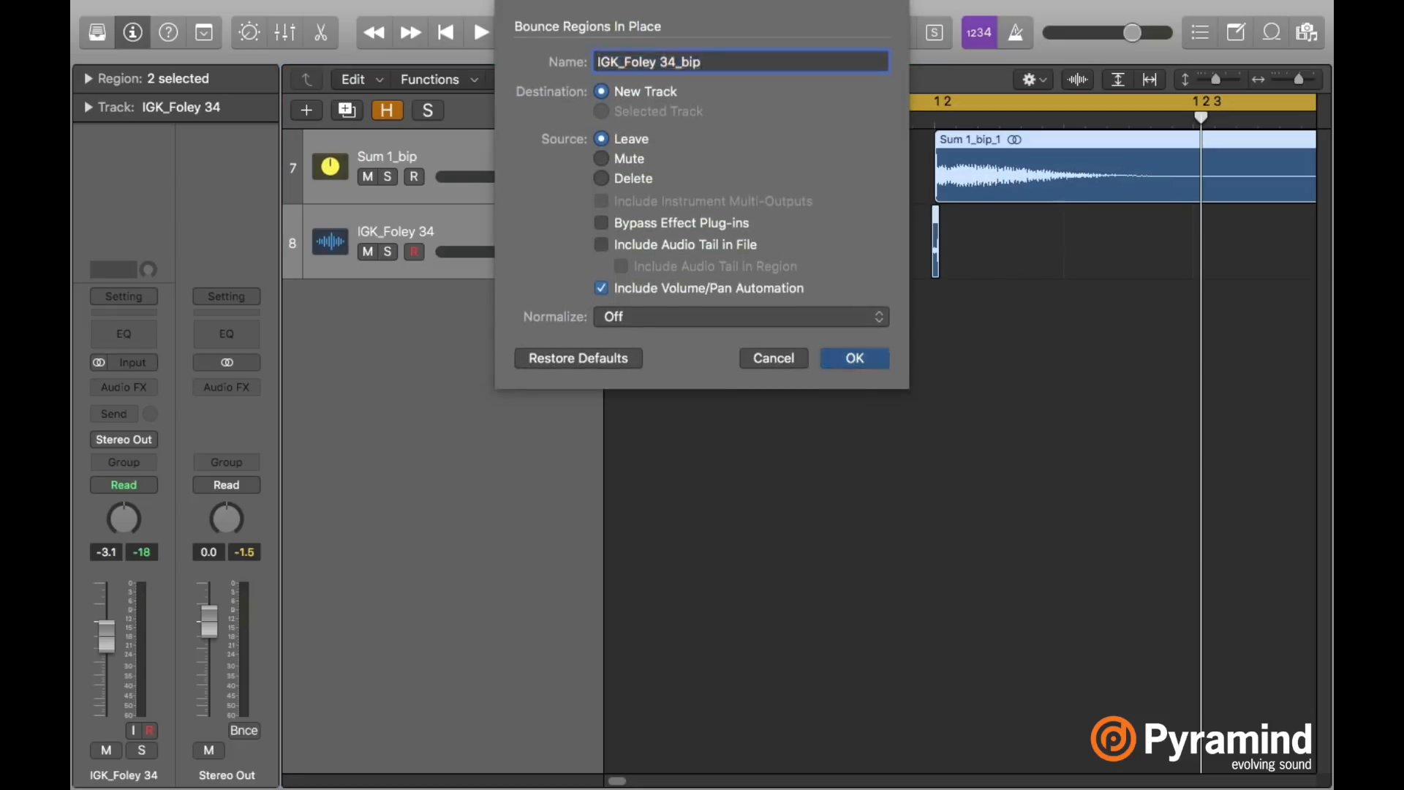
pyautogui.press('Return')
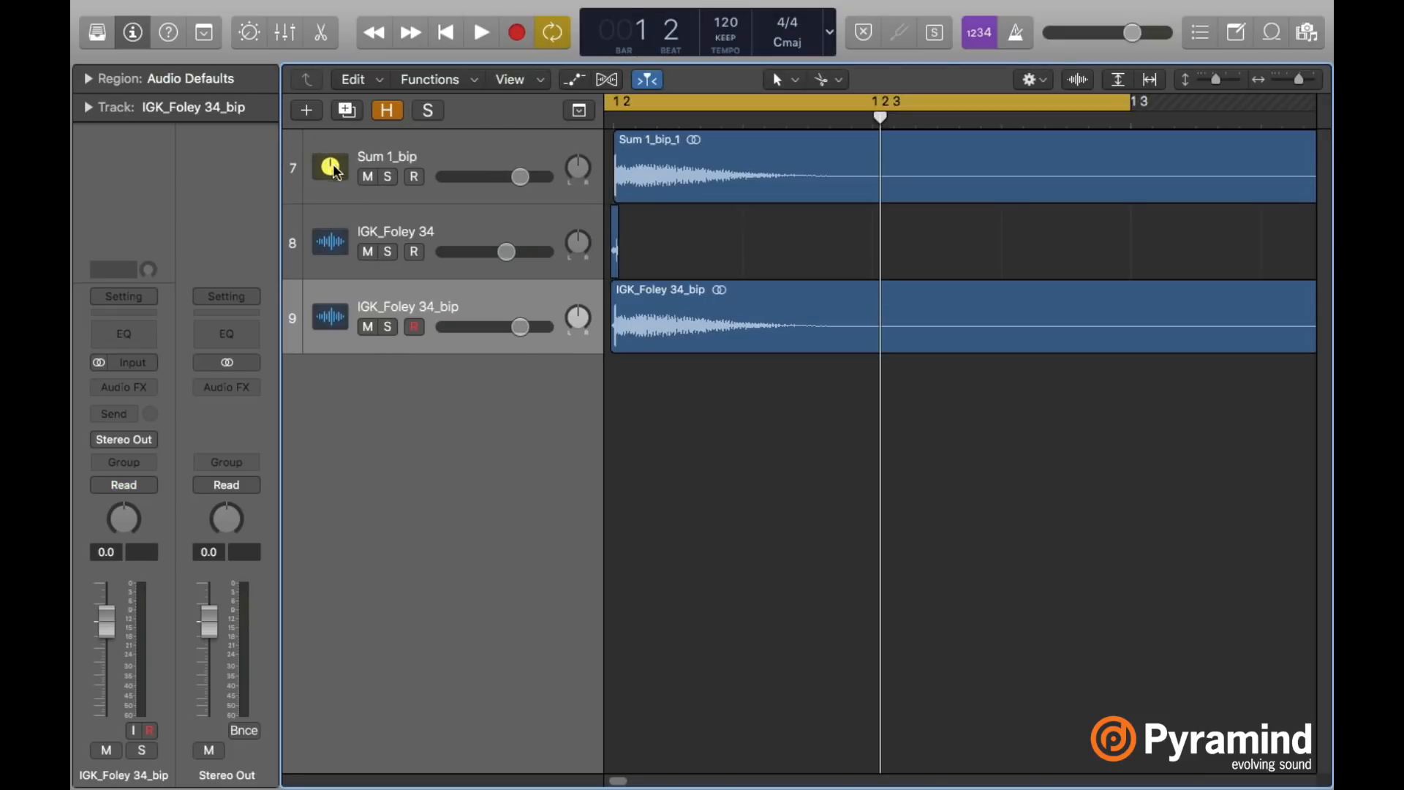
# Mute and hide the Sum 1_bip and IGK_Foley 34 tracks, then audition the bounced IGK_Foley 34_bip region.
pyautogui.click(335, 169)
pyautogui.click(368, 178)
pyautogui.scroll(5, 428, 274)
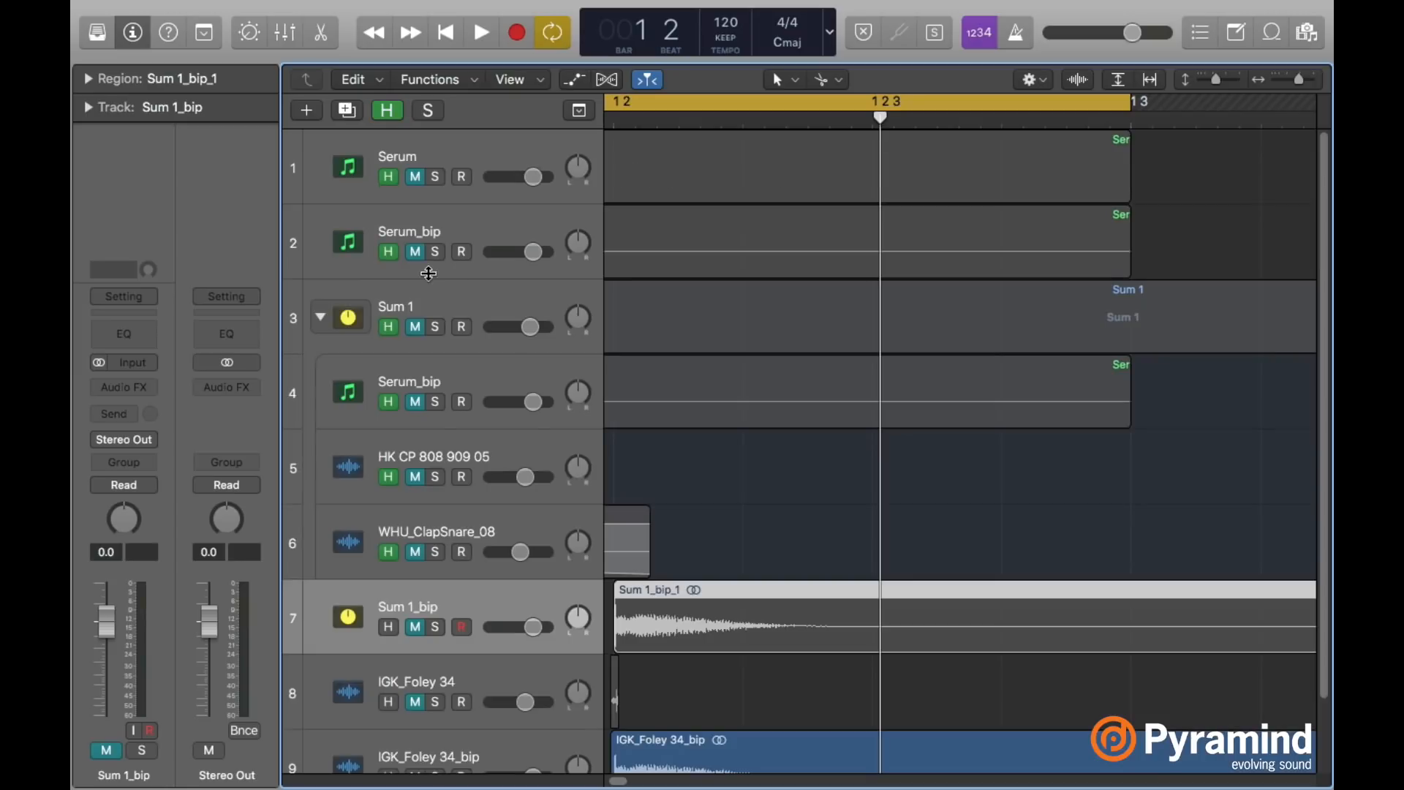
pyautogui.scroll(-1, 456, 371)
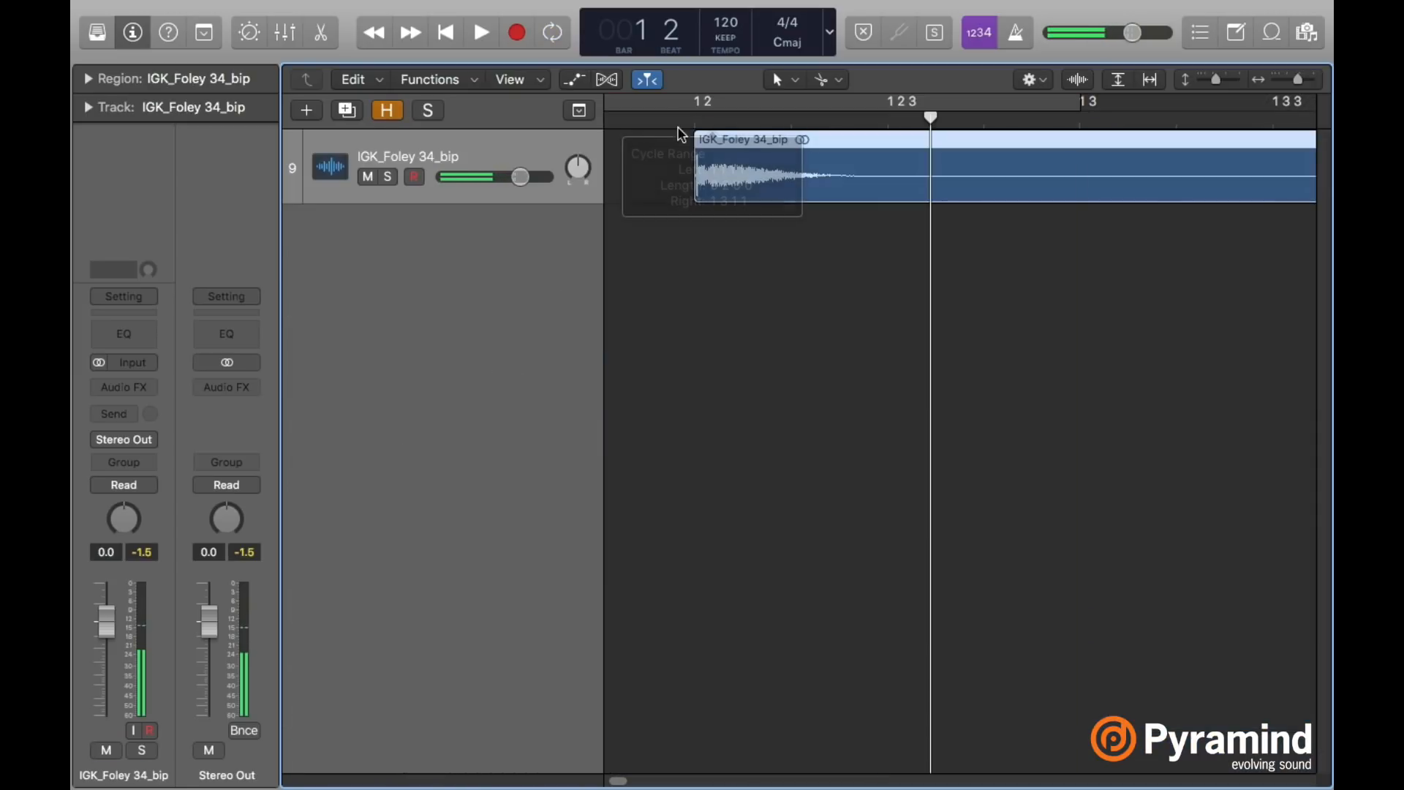
# Replay the bounced IGK_Foley 34_bip region several times from just before beat 2.
pyautogui.click(678, 119)
pyautogui.press('space')
pyautogui.press('space')
pyautogui.press('space')
pyautogui.press('space')
pyautogui.press('space')
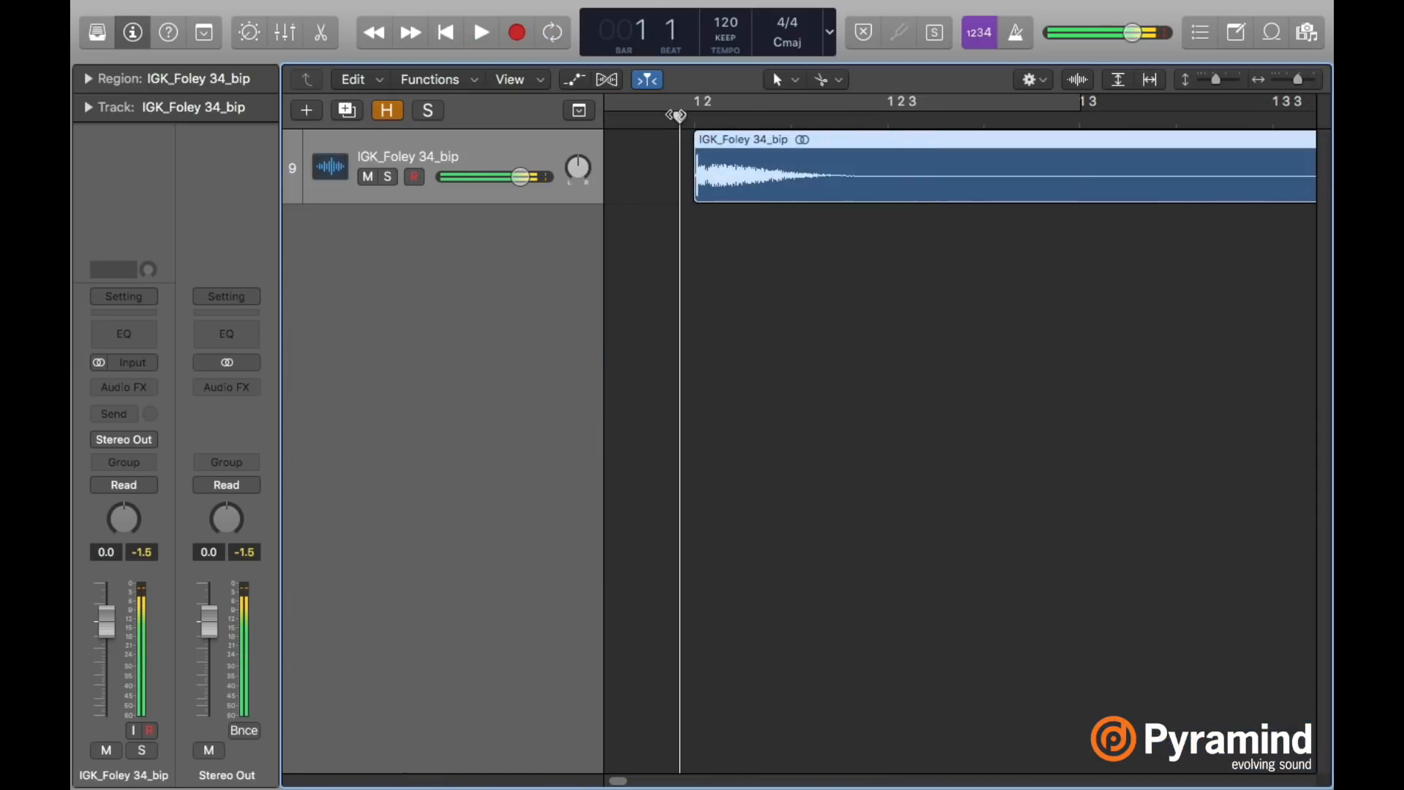
pyautogui.press('space')
pyautogui.moveTo(1299, 78); pyautogui.dragTo(1292, 78)
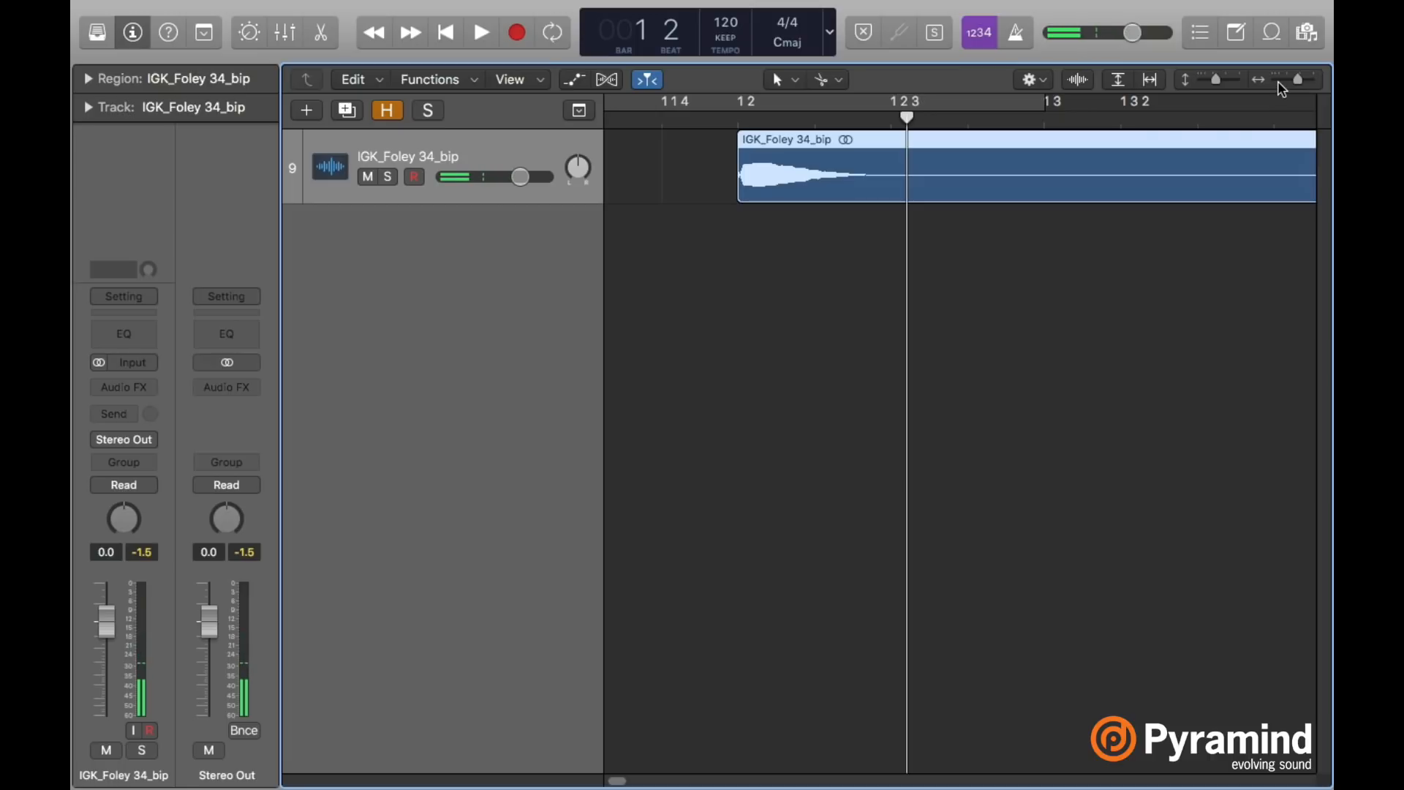
pyautogui.moveTo(1297, 80); pyautogui.dragTo(1299, 84)
pyautogui.hscroll(-3, 1139, 245)
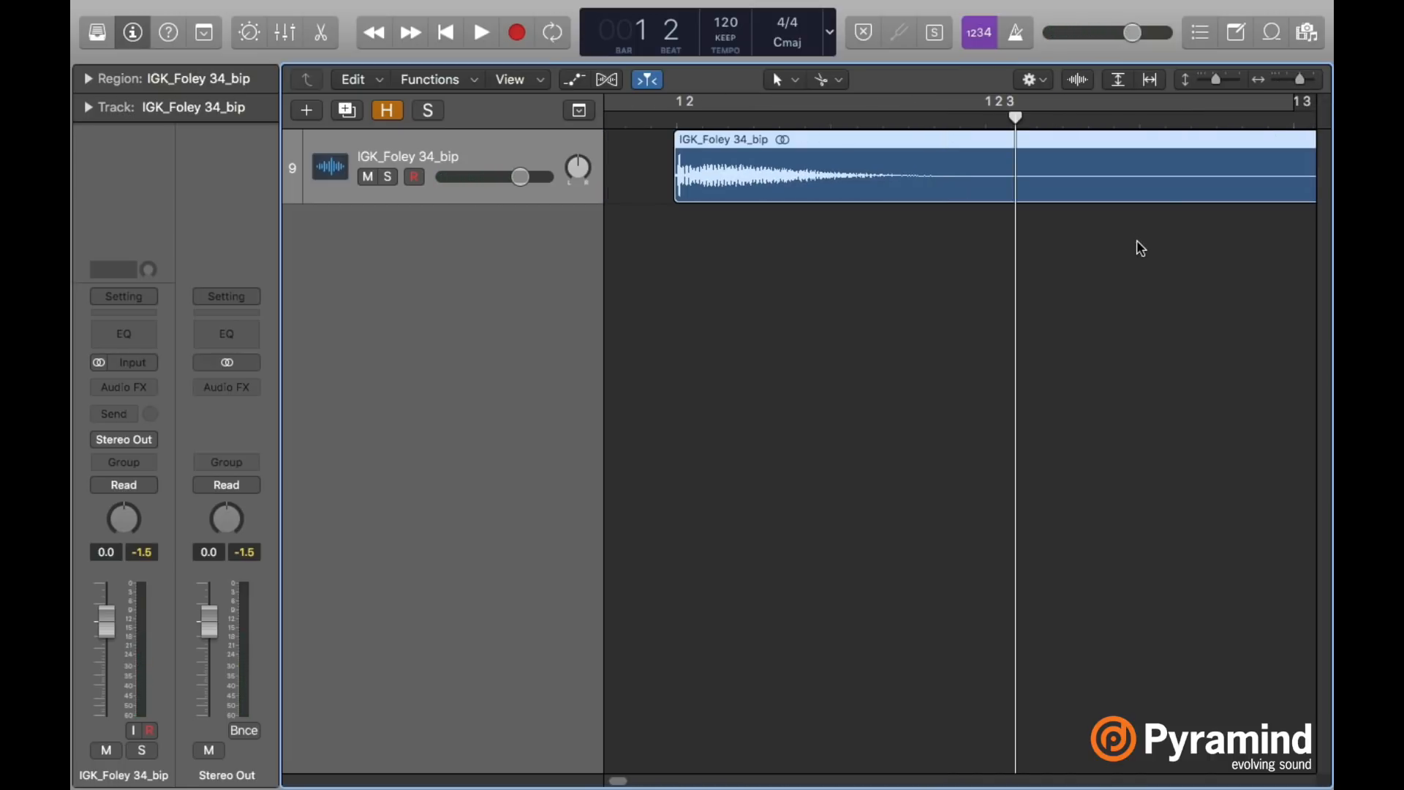
pyautogui.hscroll(-3, 1139, 248)
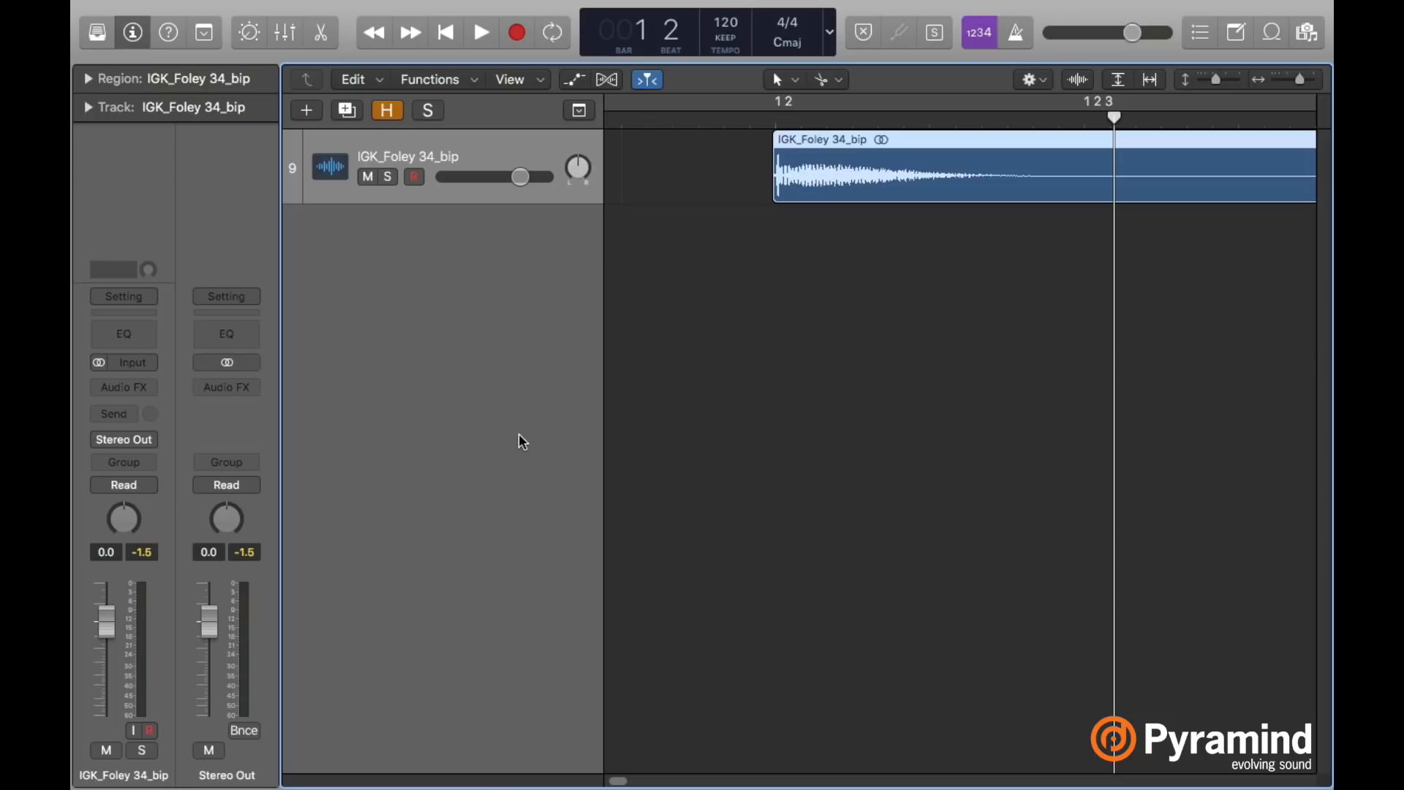
pyautogui.moveTo(1302, 79); pyautogui.dragTo(1298, 82)
pyautogui.hscroll(2, 1193, 140)
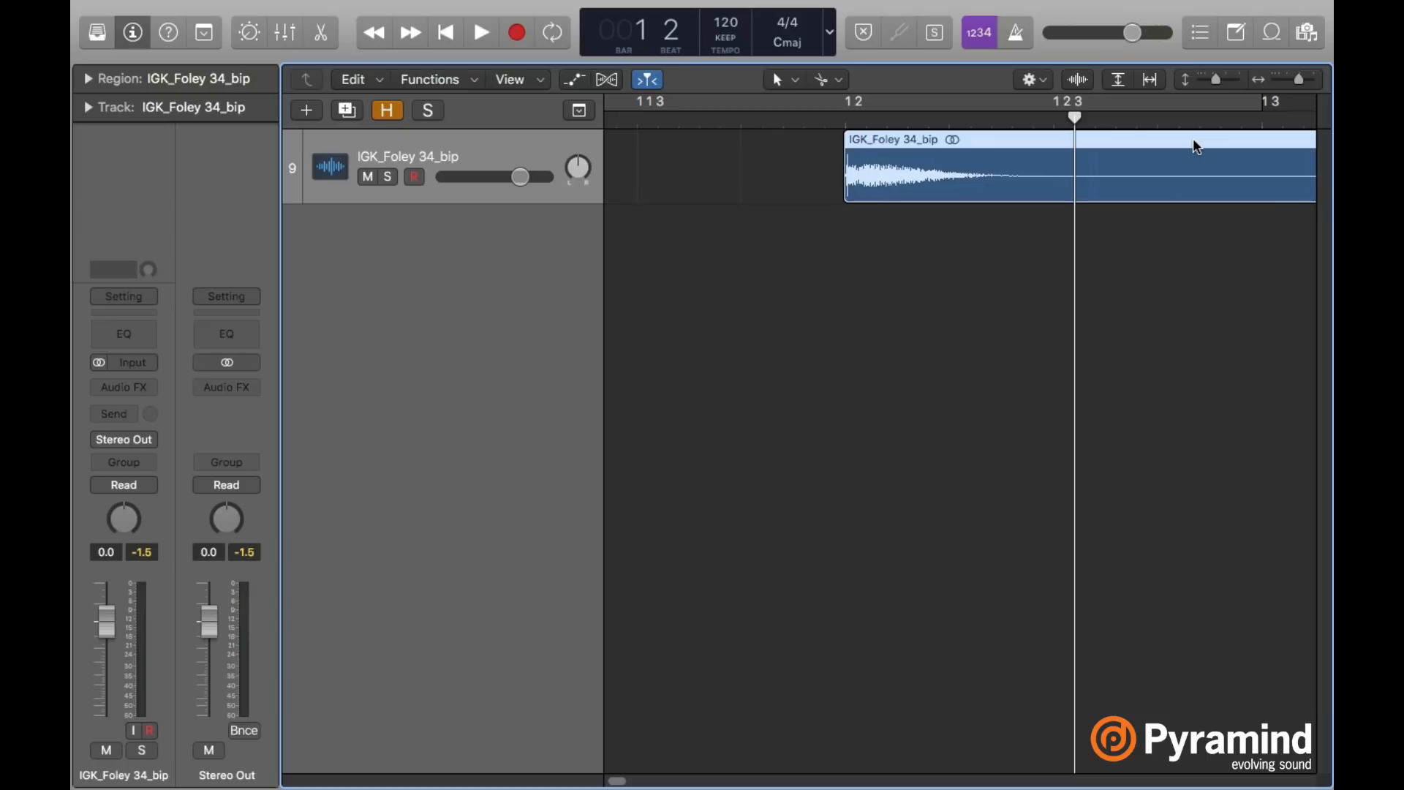
pyautogui.moveTo(1295, 82); pyautogui.dragTo(1298, 80)
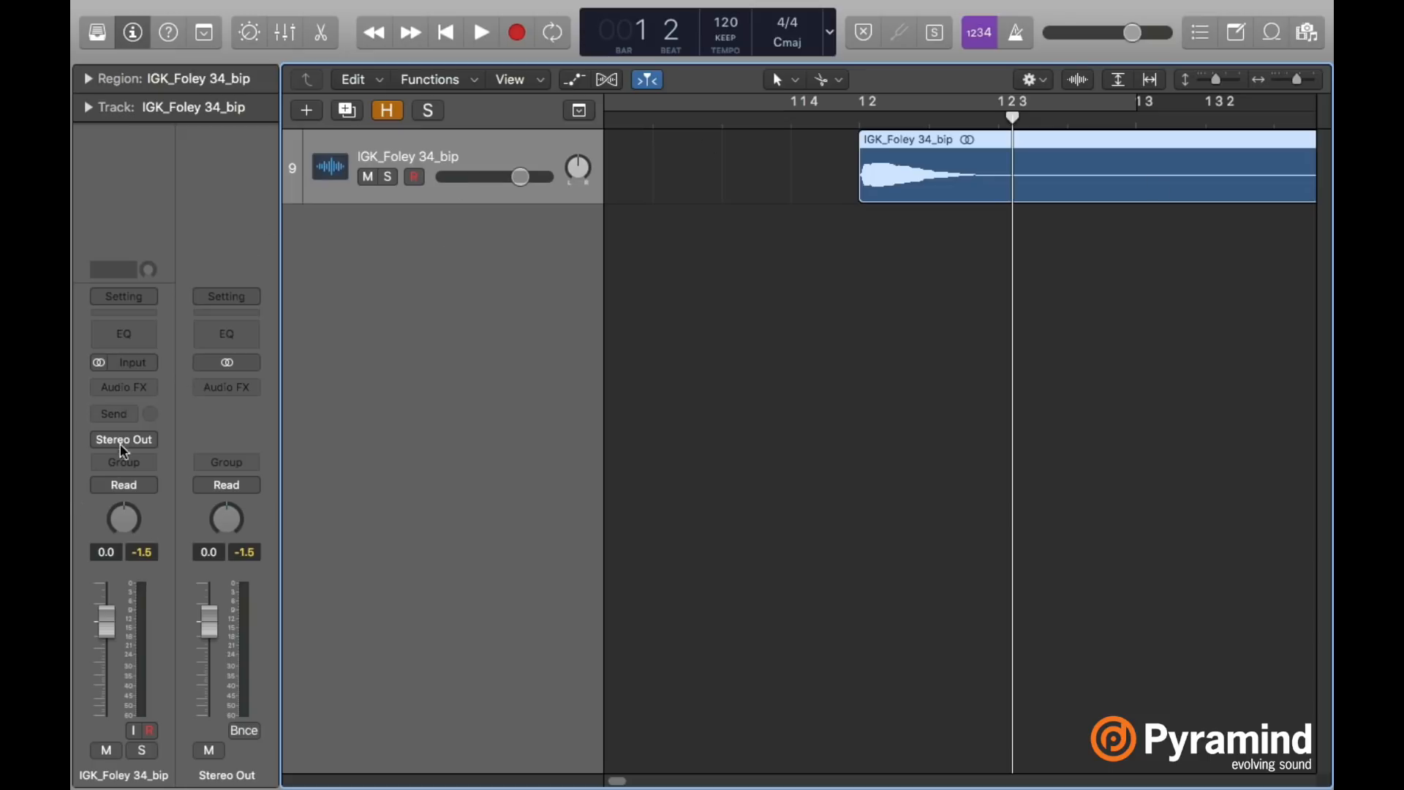
# Send the IGK_Foley 34_bip track to Bus 2 and insert a stereo ValhallaRoom reverb on Aux 2.
pyautogui.click(114, 415)
pyautogui.moveTo(128, 527)
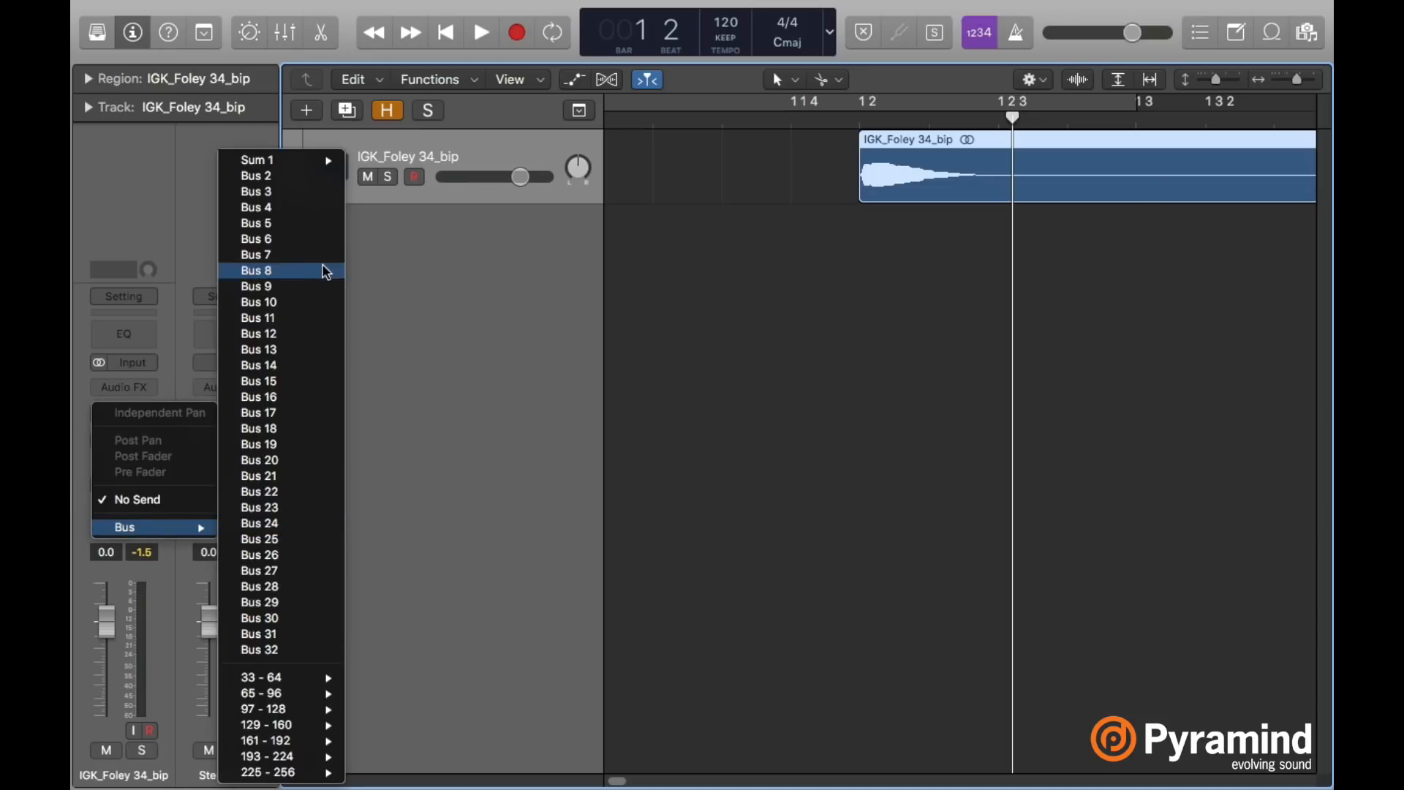
pyautogui.click(280, 177)
pyautogui.click(227, 375)
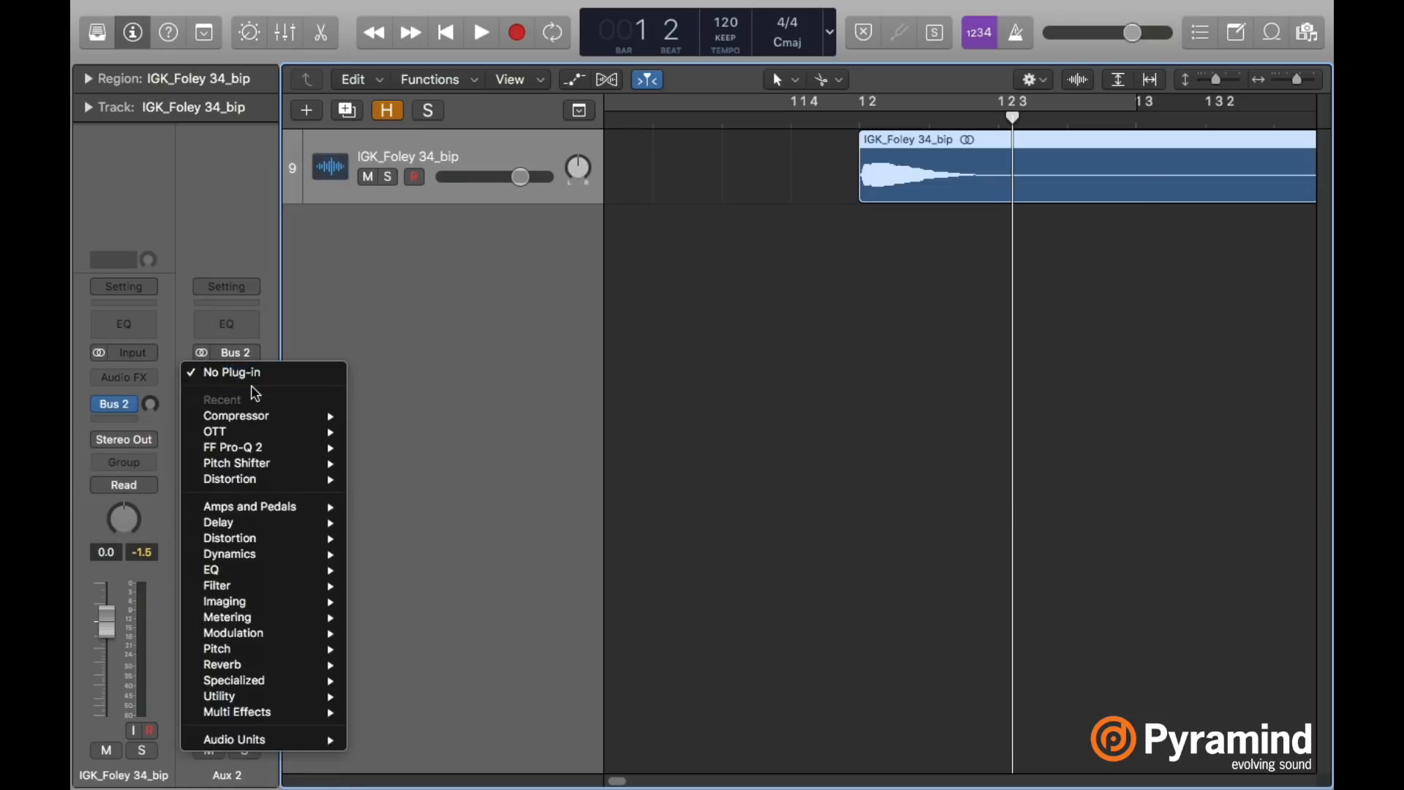
pyautogui.moveTo(258, 739)
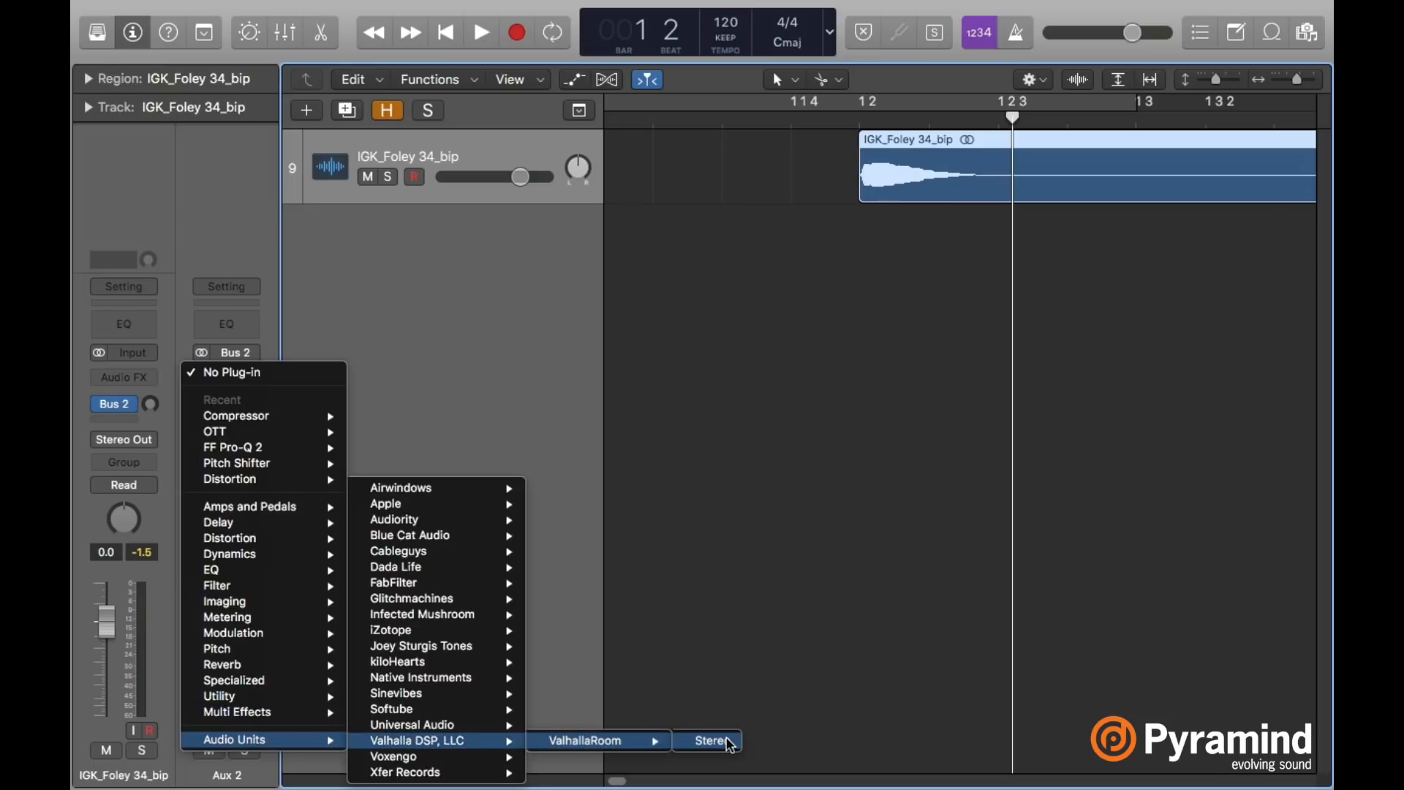
pyautogui.click(726, 741)
# Set ValhallaRoom's high cut to 9160 Hz.
pyautogui.moveTo(270, 371); pyautogui.dragTo(272, 392)
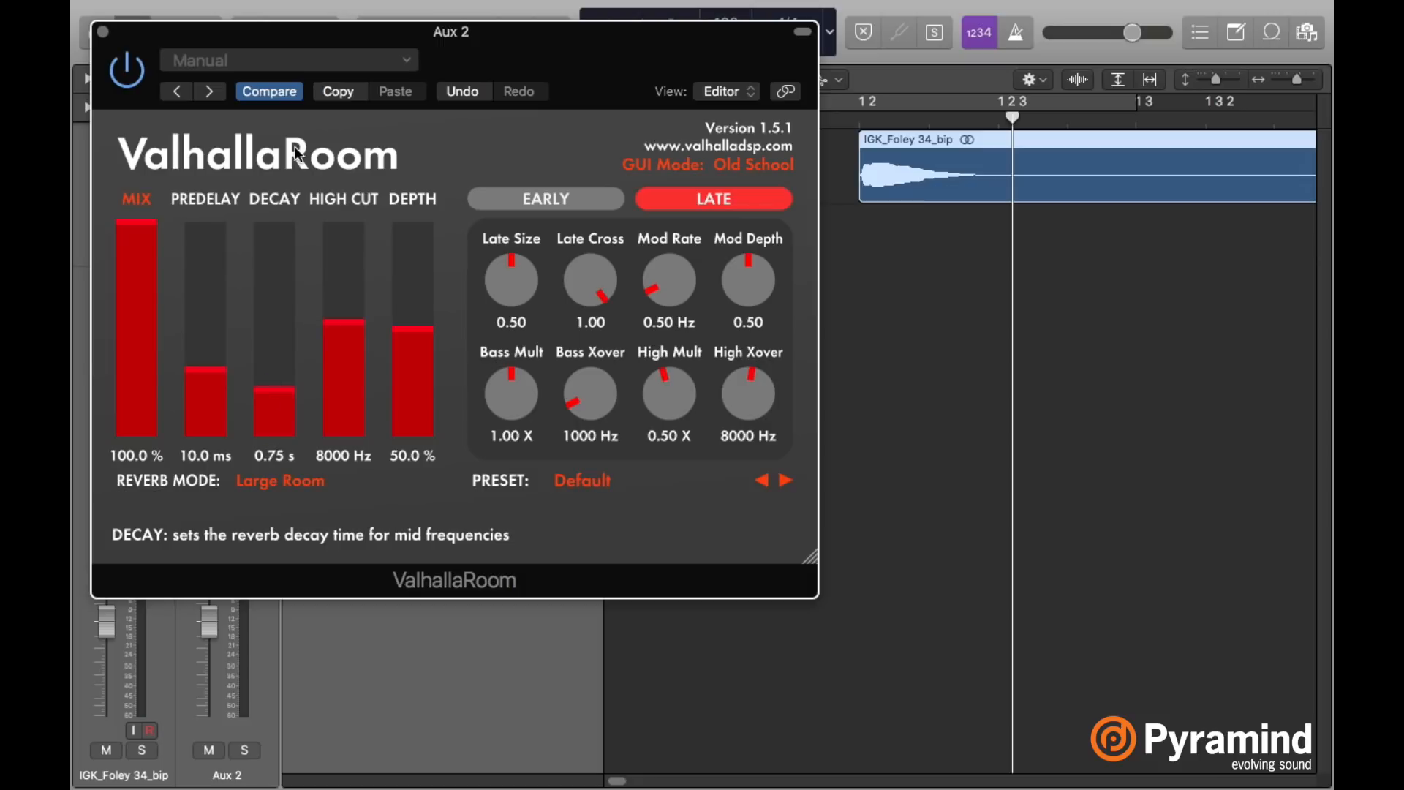
pyautogui.moveTo(554, 43); pyautogui.dragTo(1013, 24)
pyautogui.moveTo(799, 300); pyautogui.dragTo(802, 294)
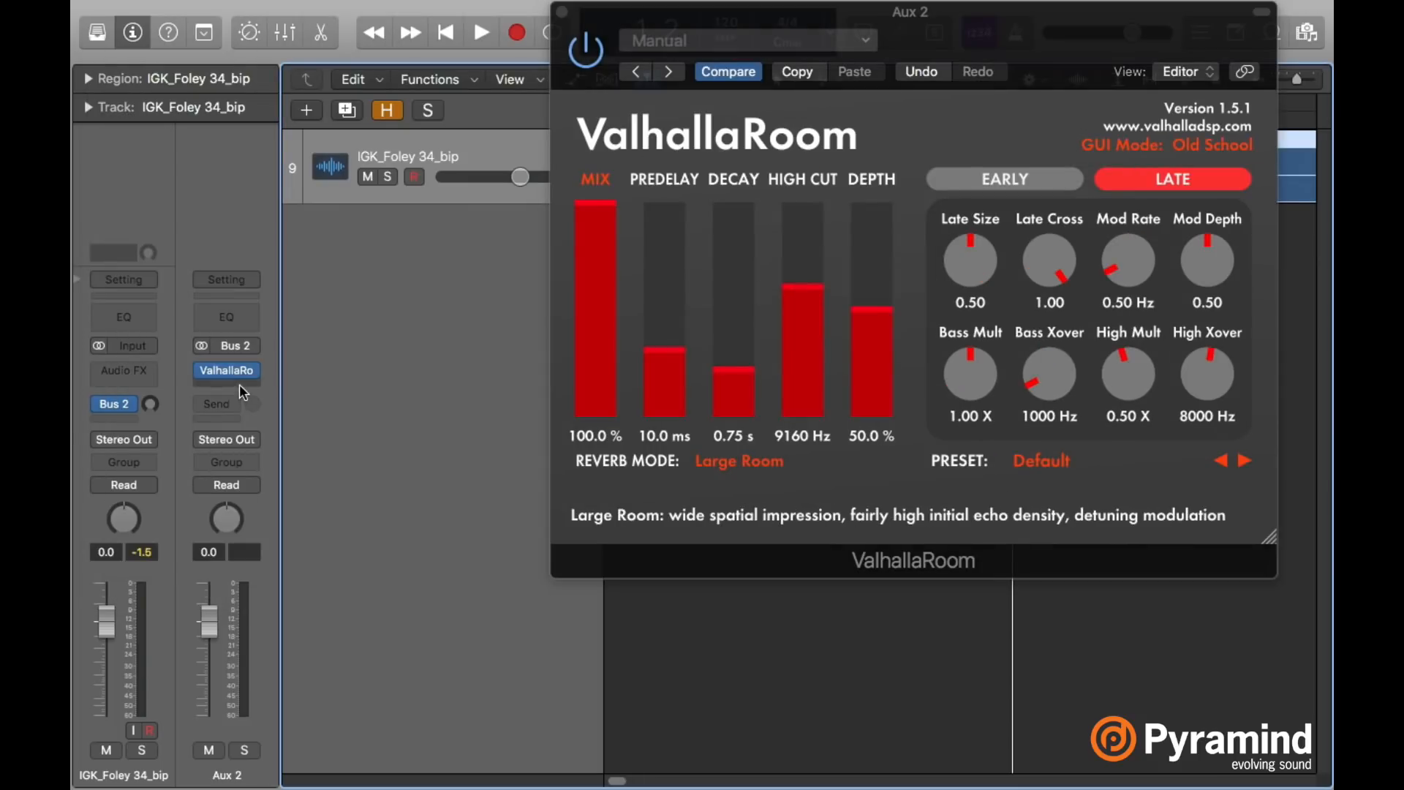
# Insert FF Pro-Q 2 after the reverb with a low cut near 1 kHz and a high cut at about 10.7 kHz.
pyautogui.click(239, 384)
pyautogui.moveTo(278, 479)
pyautogui.click(386, 474)
pyautogui.moveTo(107, 301); pyautogui.dragTo(563, 288)
pyautogui.moveTo(900, 301); pyautogui.dragTo(766, 296)
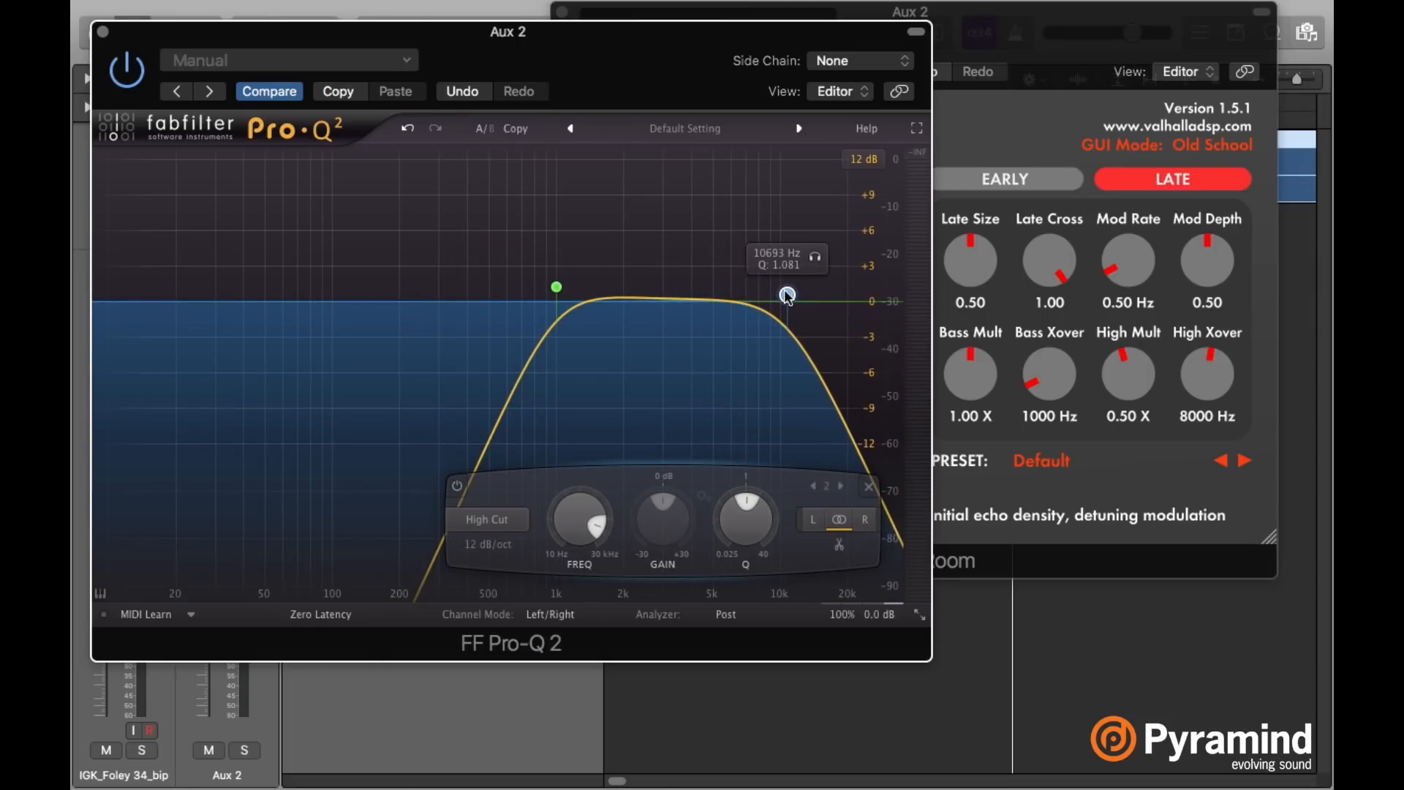
pyautogui.click(102, 31)
pyautogui.click(561, 12)
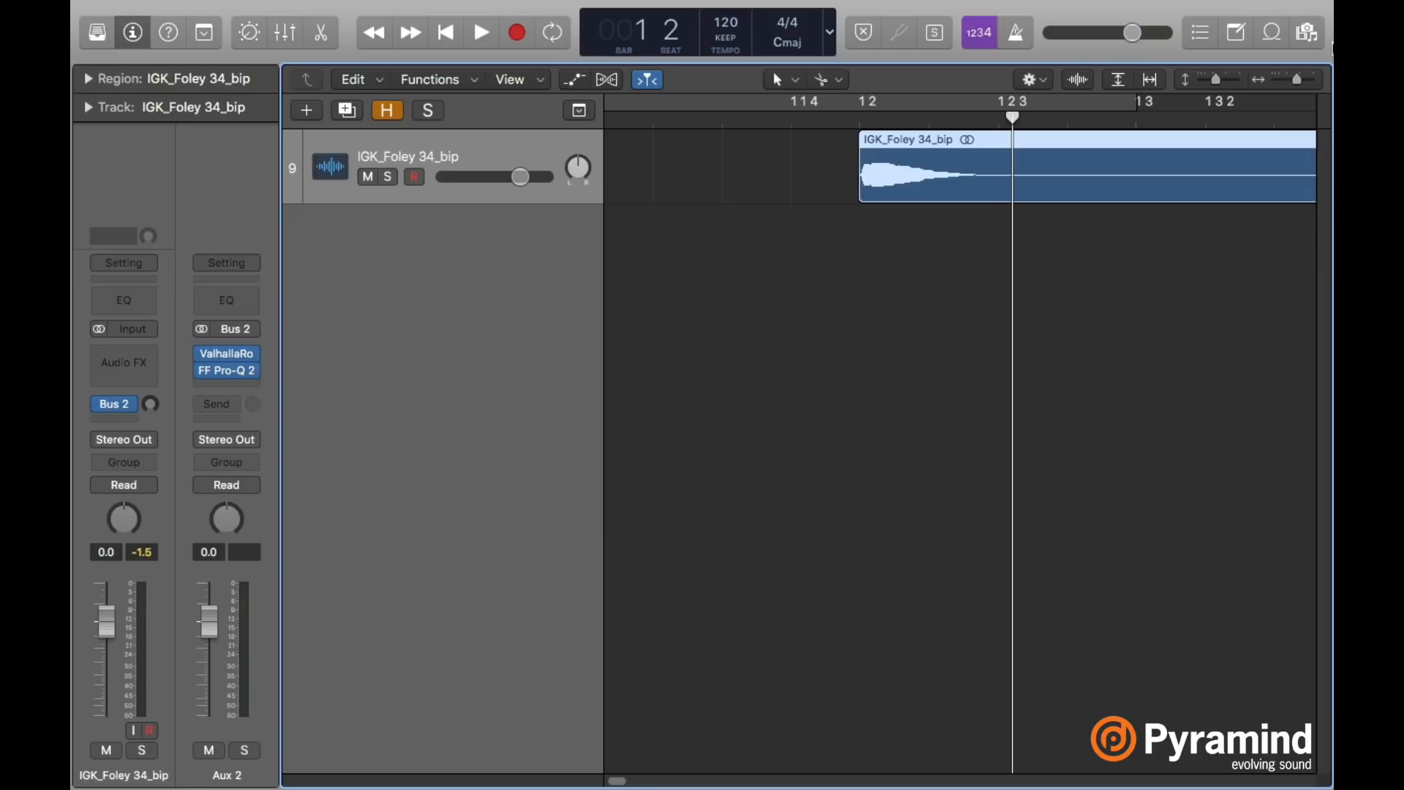
# Cycle playback over the first half of bar 1 and raise the snare's Bus 2 send to about -15.4 dB while auditioning.
pyautogui.moveTo(1300, 84); pyautogui.dragTo(1295, 84)
pyautogui.moveTo(793, 173); pyautogui.dragTo(694, 173)
pyautogui.click(654, 102)
pyautogui.press('space')
pyautogui.moveTo(149, 406); pyautogui.dragTo(147, 400)
pyautogui.press('space')
pyautogui.press('space')
pyautogui.press('space')
pyautogui.press('space')
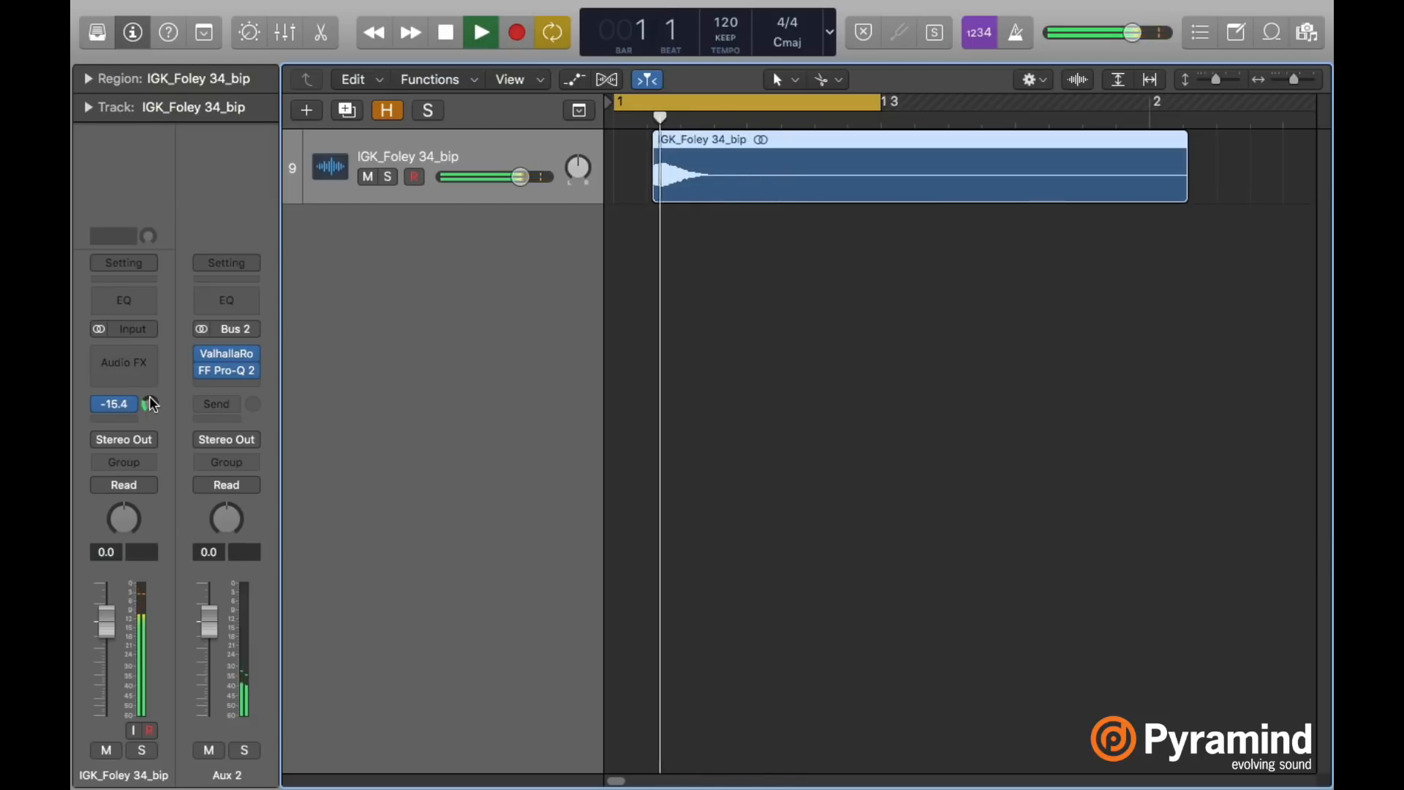
pyautogui.press('space')
pyautogui.press('space')
# Shorten ValhallaRoom's decay to 0.63 s and audition the snare with its reverb.
pyautogui.click(238, 354)
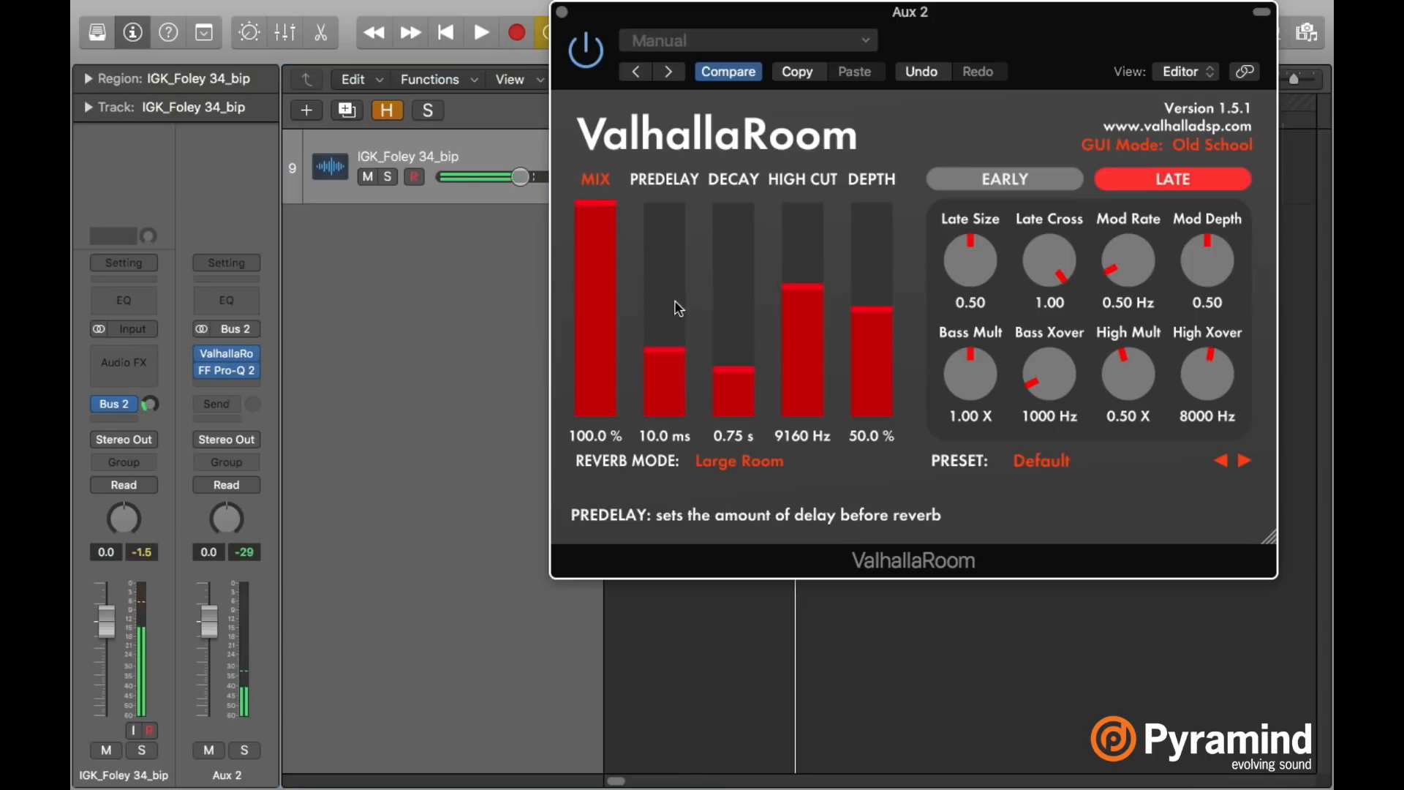
pyautogui.press('space')
pyautogui.moveTo(743, 382); pyautogui.dragTo(737, 377)
pyautogui.press('space')
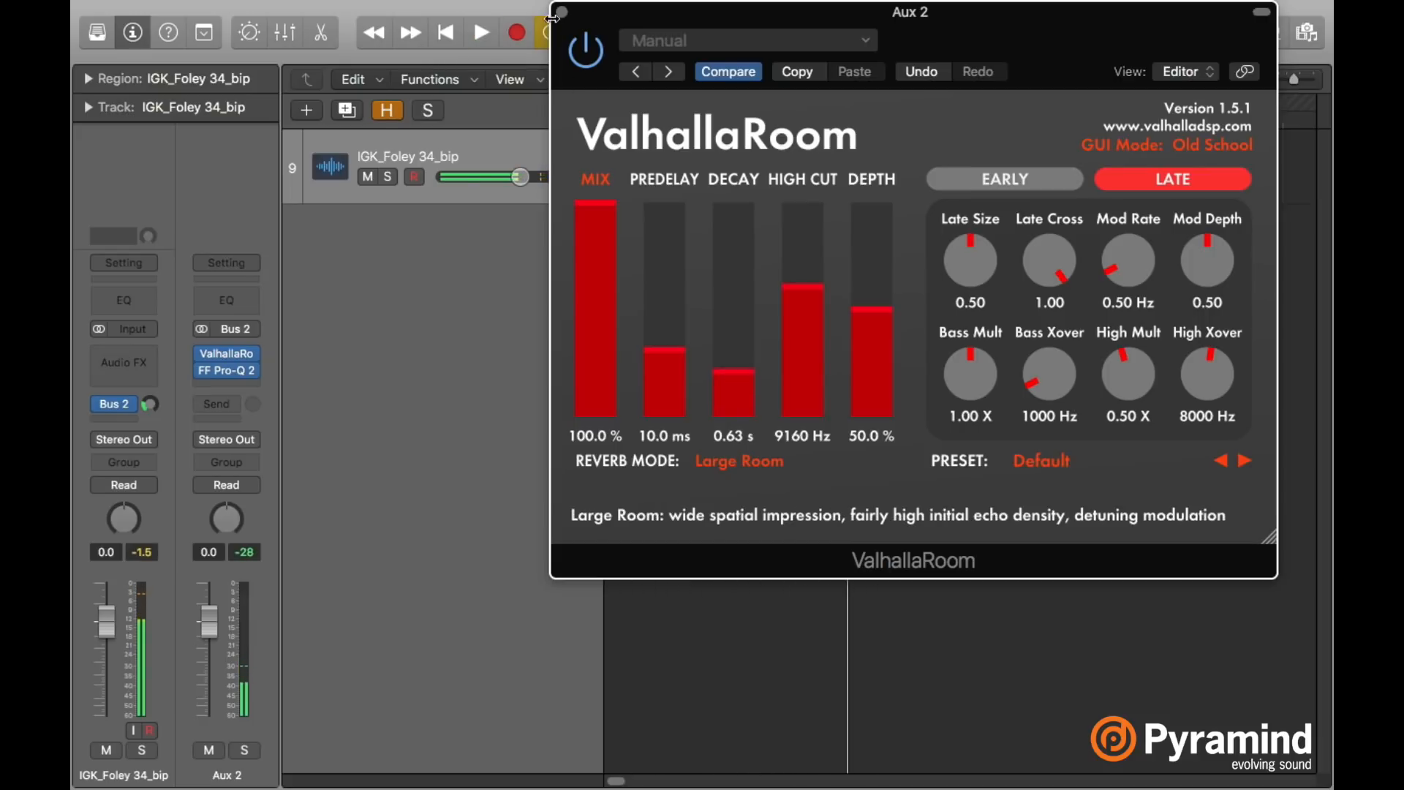
pyautogui.click(562, 12)
pyautogui.press('space')
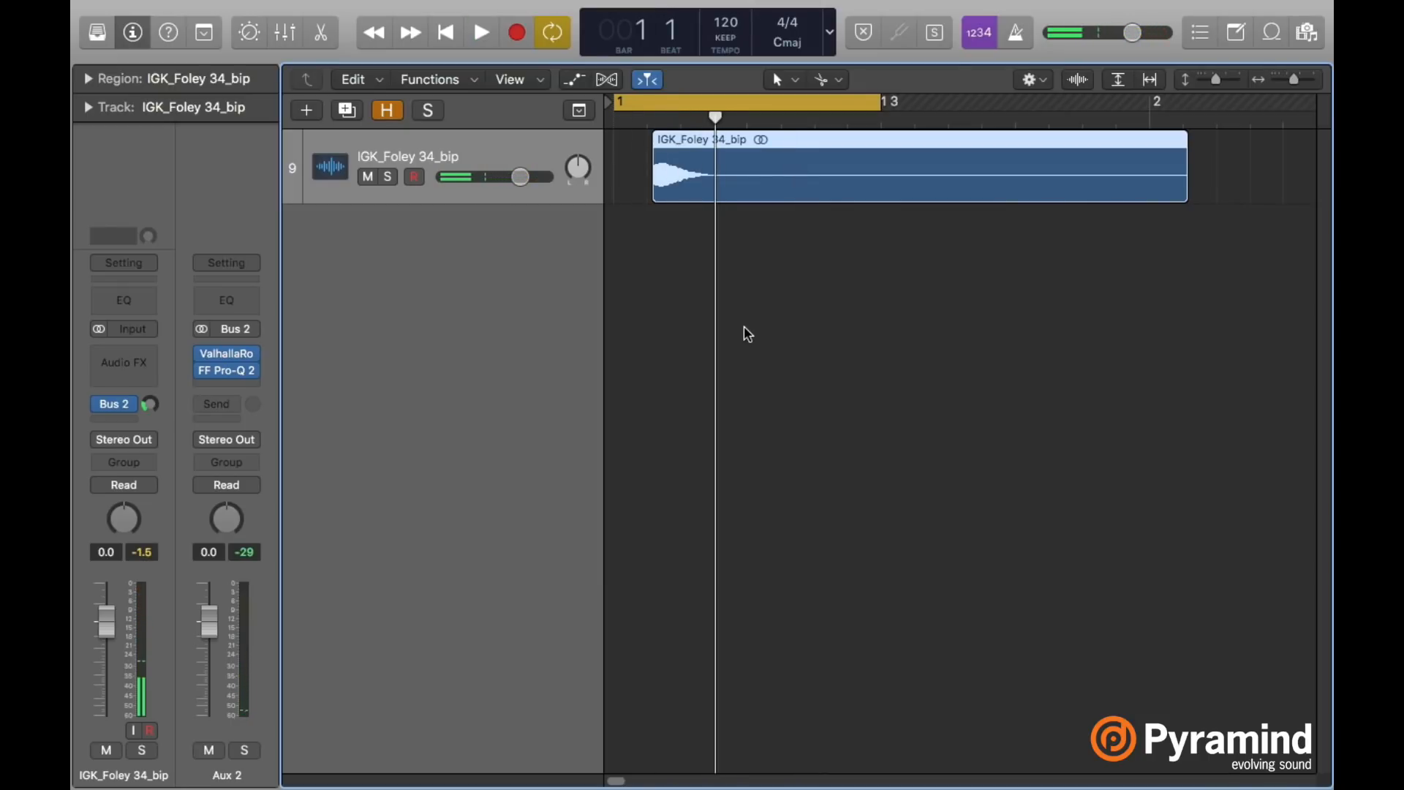
# Create a track for Aux 2 and draw a one-bar empty region on it with the Pencil Tool.
pyautogui.click(769, 326)
pyautogui.rightClick(264, 648)
pyautogui.click(272, 646)
pyautogui.click(821, 81)
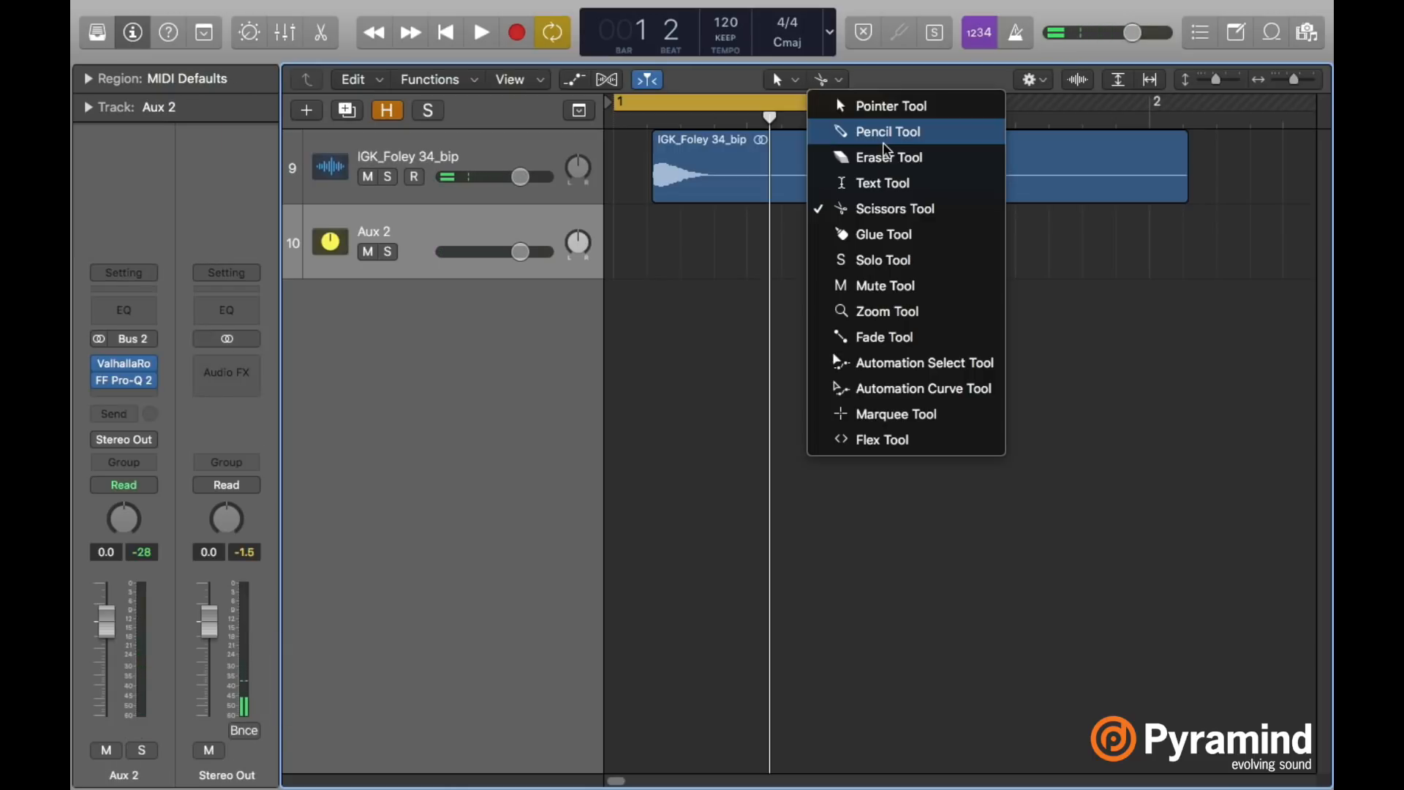
pyautogui.click(870, 132)
pyautogui.click(634, 258)
# Bounce the empty Aux 2 region in place, and delete the original region and its Aux 2 track.
pyautogui.rightClick(677, 260)
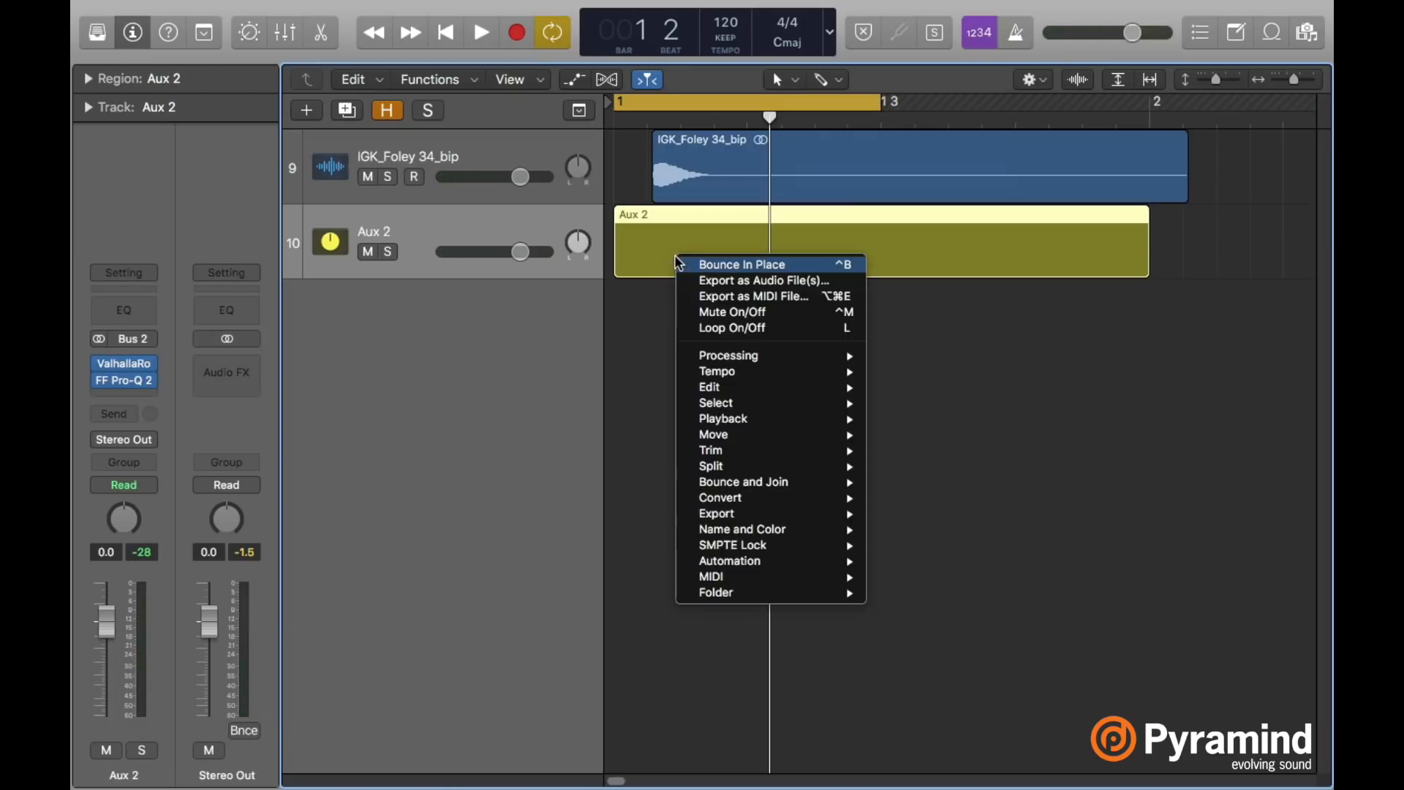
pyautogui.click(715, 267)
pyautogui.press('Return')
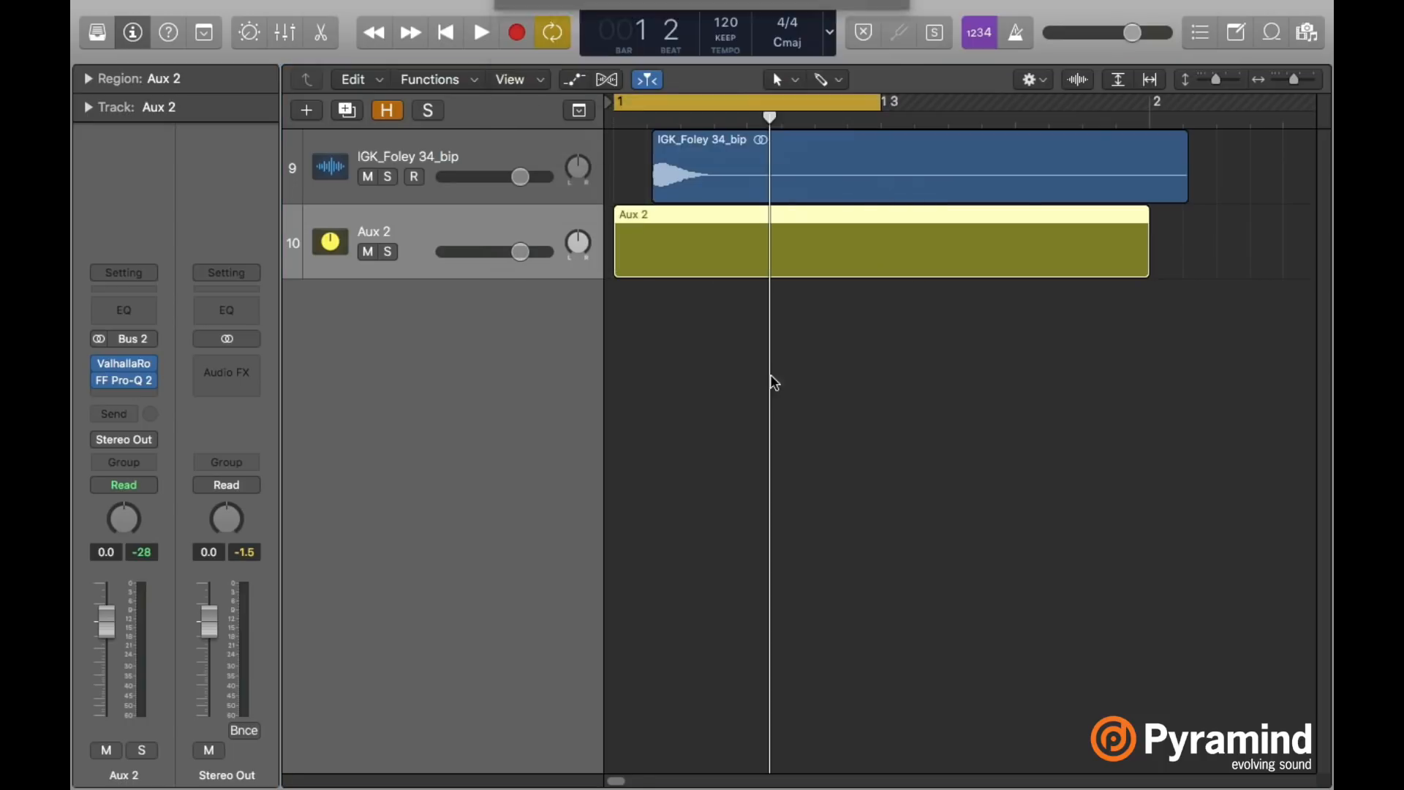
pyautogui.click(824, 241)
pyautogui.press('Delete')
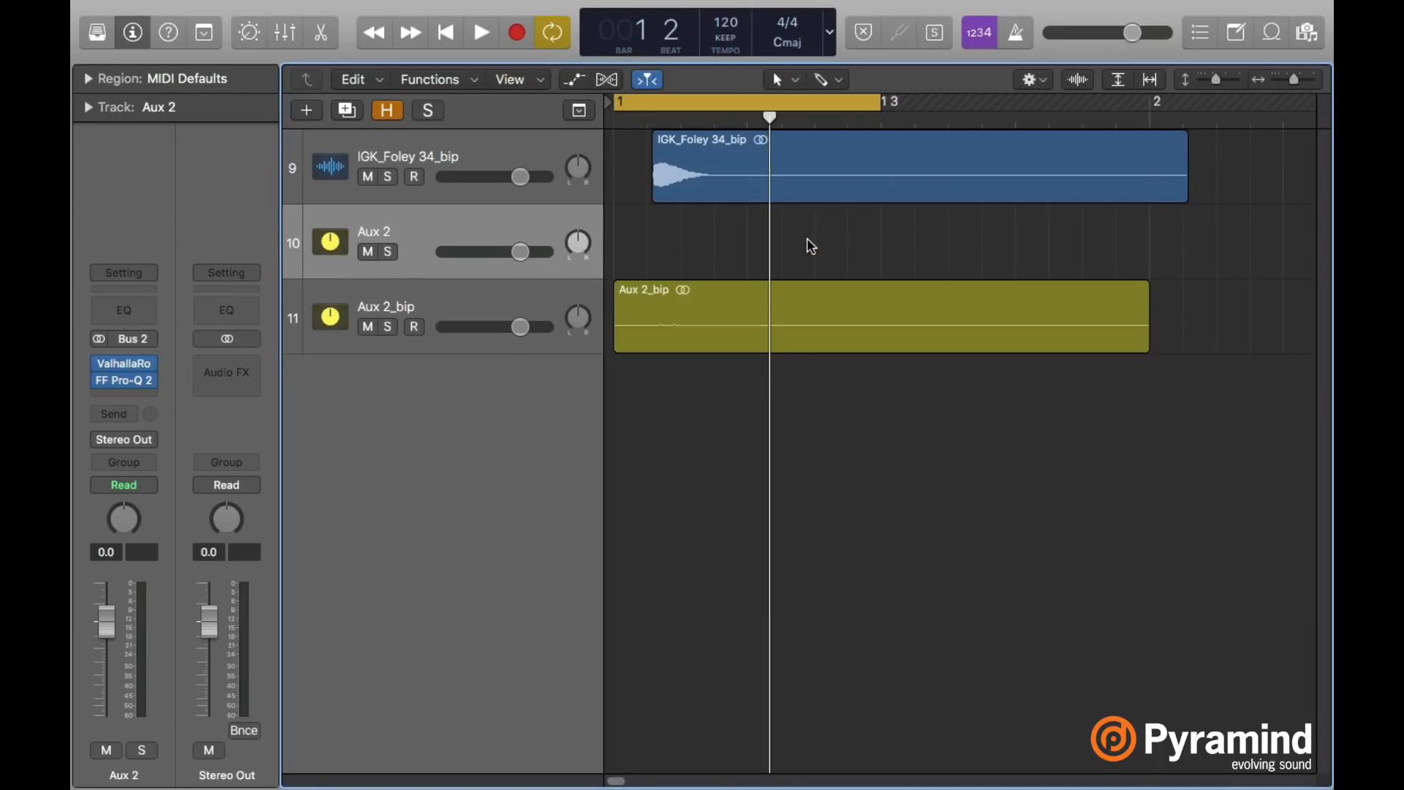
pyautogui.press('super+Delete')
# Set the IGK_Foley 34_bip track's Bus 2 send to −∞ and audition the snare with the bounced reverb.
pyautogui.click(482, 163)
pyautogui.click(148, 403)
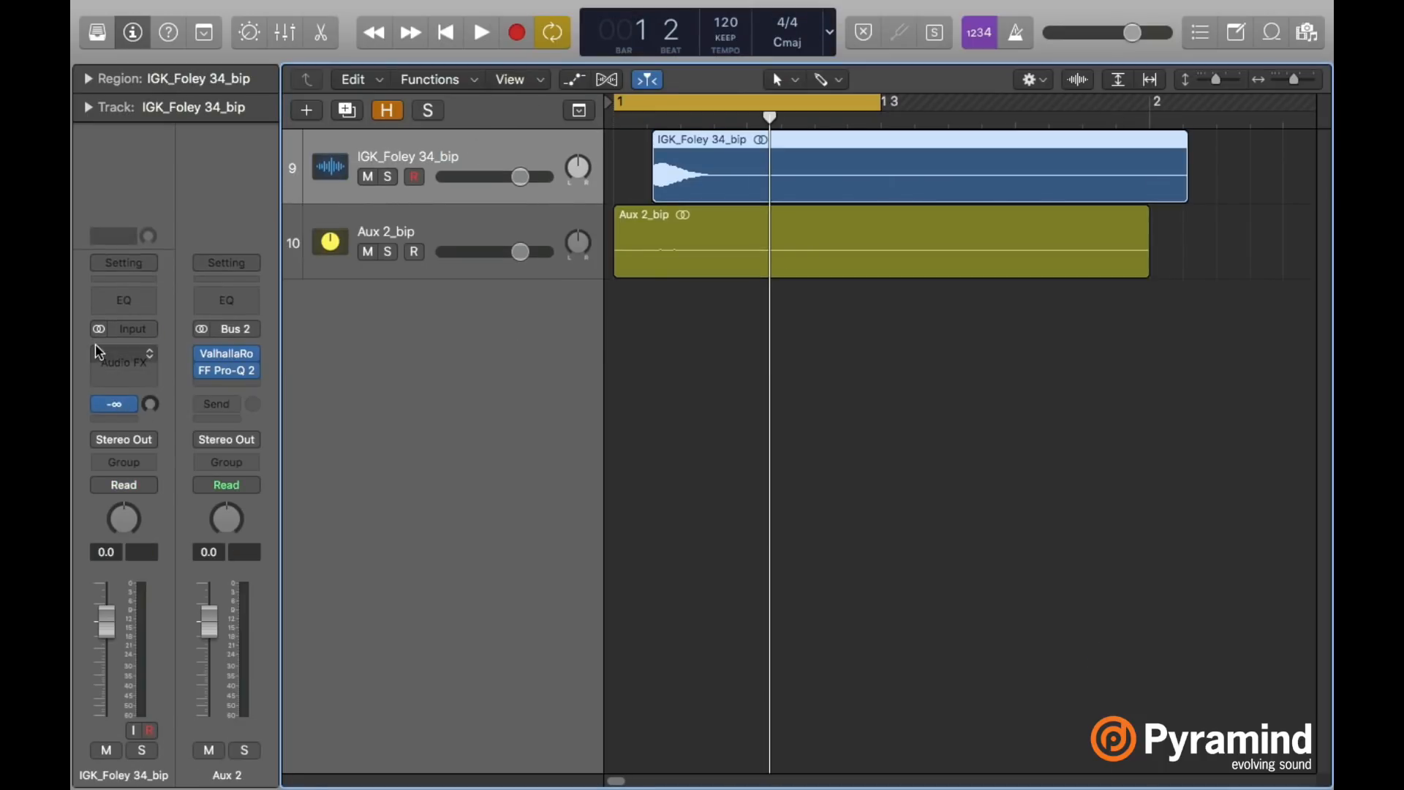
pyautogui.click(984, 370)
pyautogui.press('space')
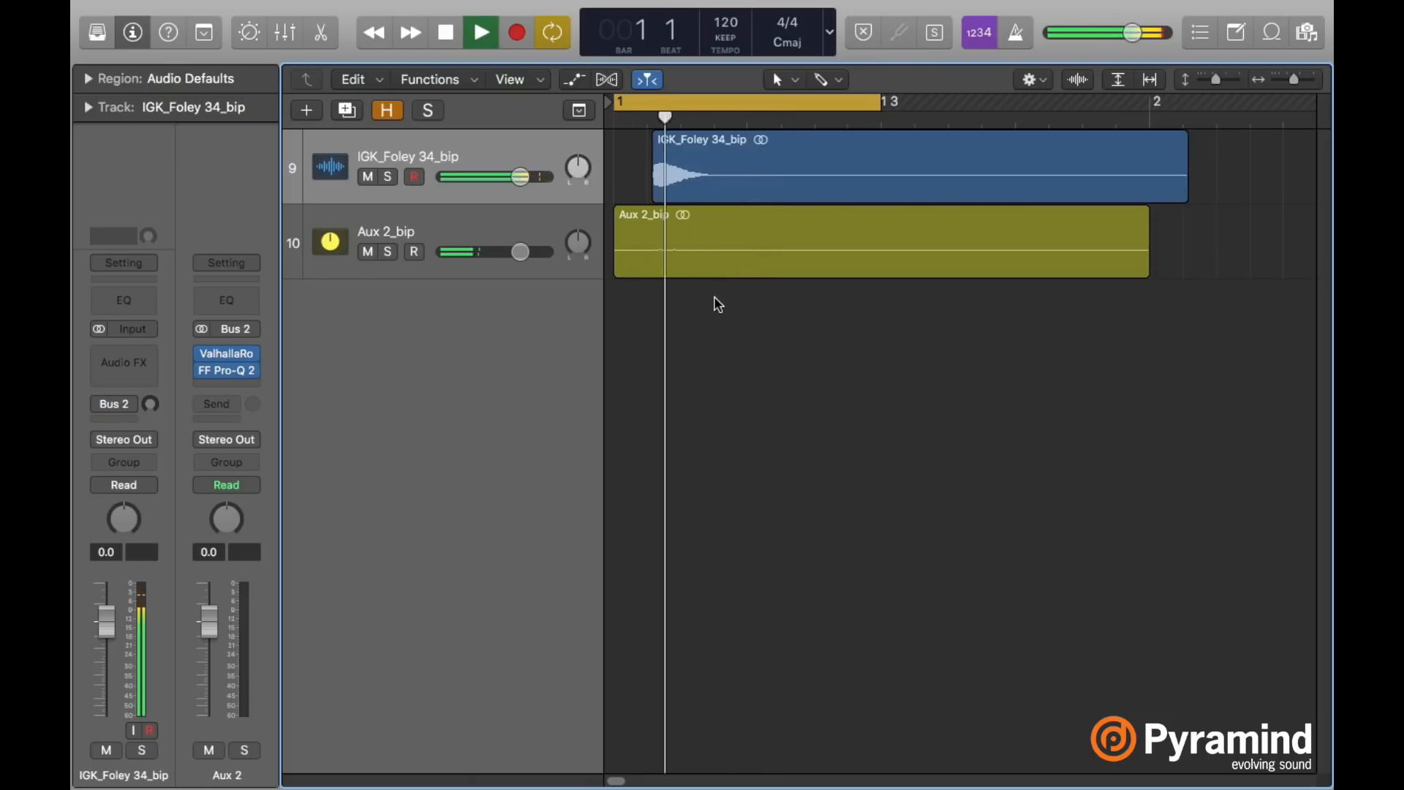
pyautogui.press('space')
# Select the IGK_Foley 34_bip and Aux 2_bip regions and bounce them in place to one new region.
pyautogui.moveTo(755, 304); pyautogui.dragTo(730, 170)
pyautogui.rightClick(734, 171)
pyautogui.click(797, 178)
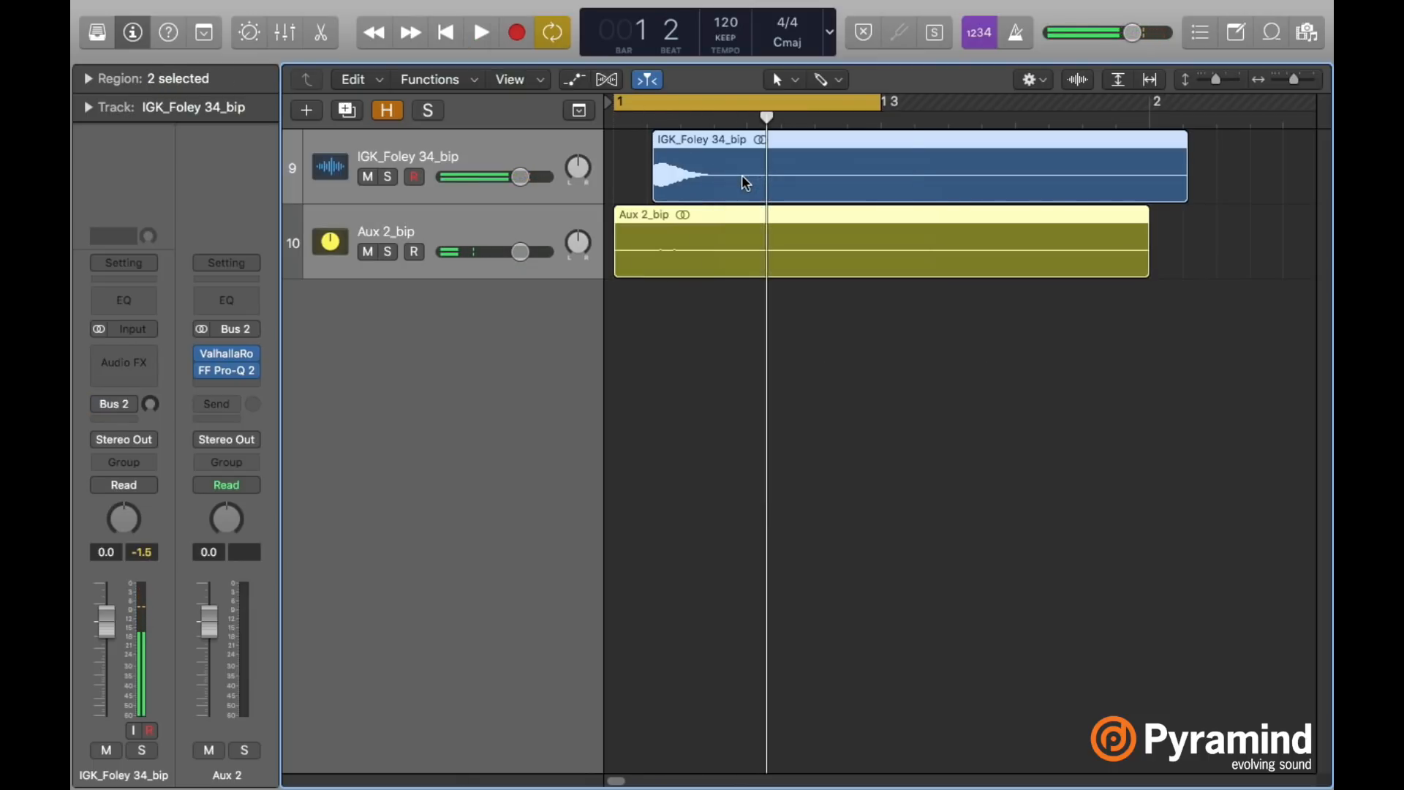
pyautogui.press('Return')
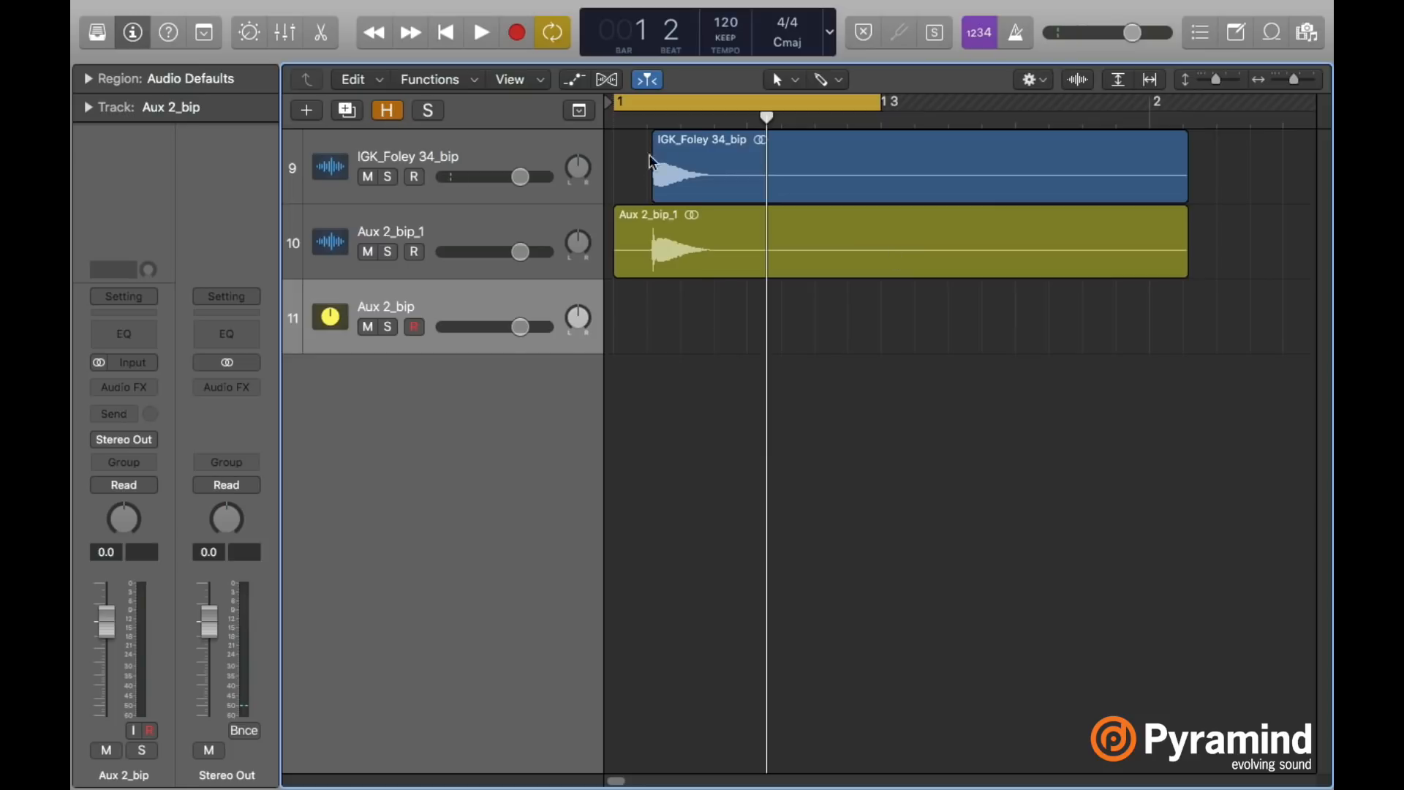
# Mute the IGK_Foley 34_bip track and audition the combined Aux 2_bip_1 bounce.
pyautogui.click(503, 146)
pyautogui.click(364, 178)
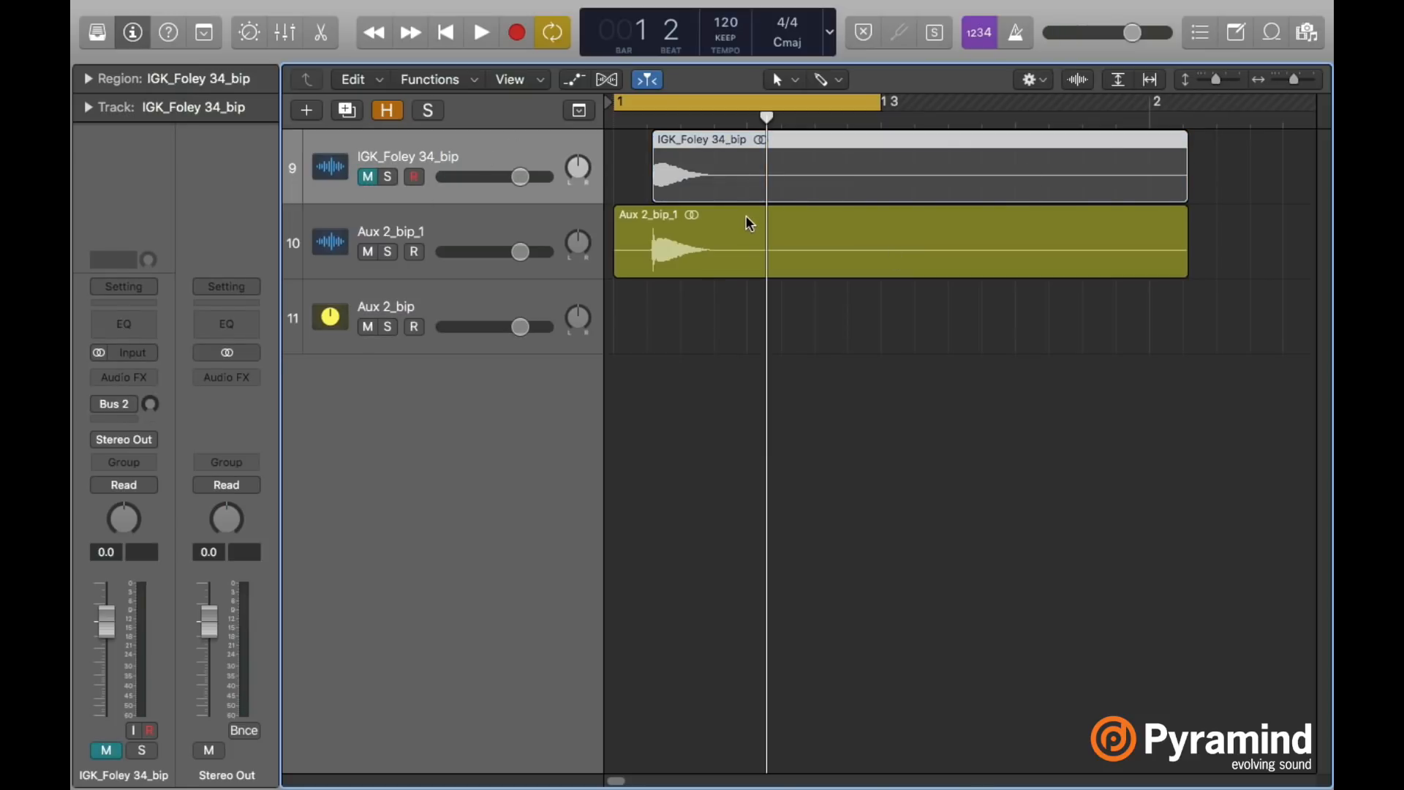
pyautogui.press('space')
pyautogui.press('space')
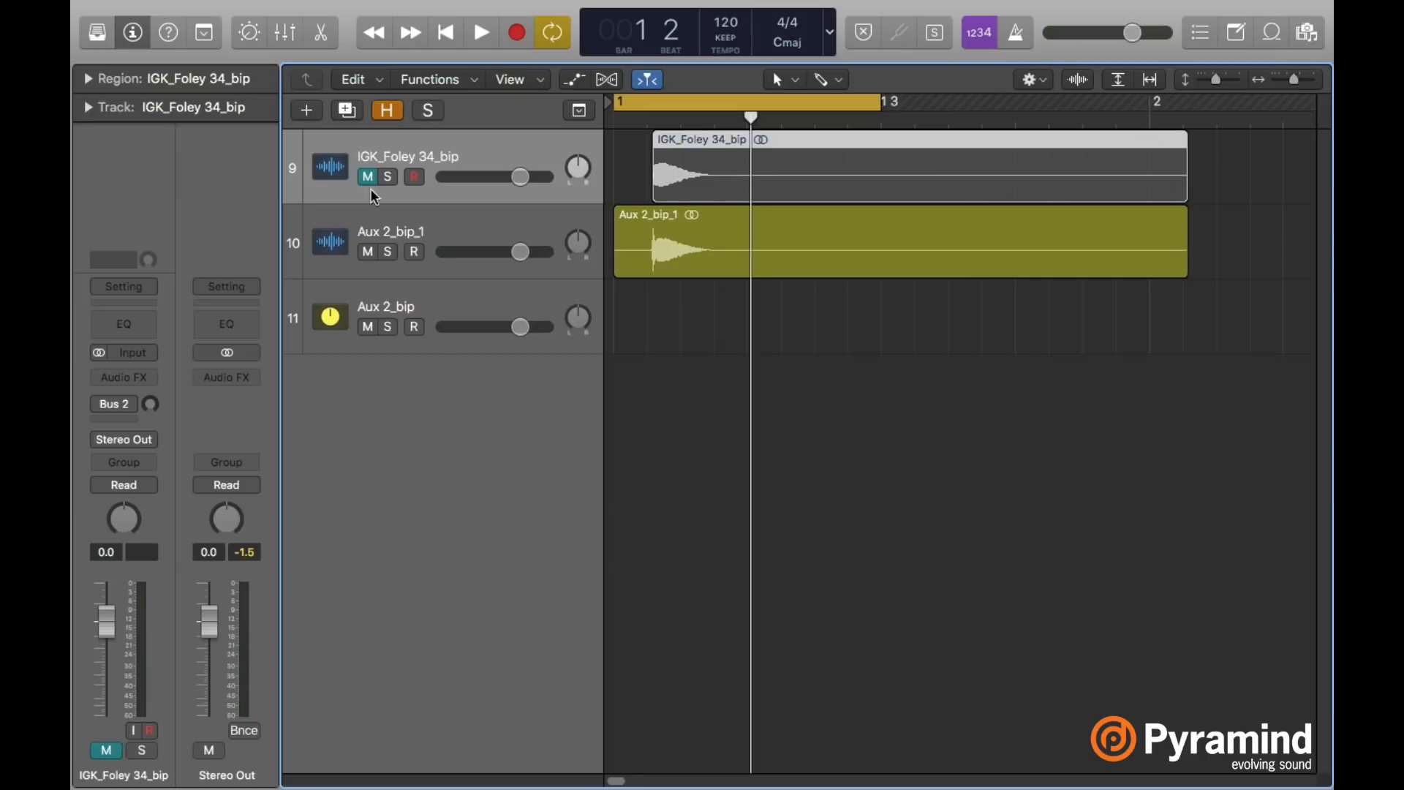
# Mute Aux 2_bip_1, unmute IGK_Foley 34_bip, and switch its iZotope Trash 2 from the Trash module to Convolve.
pyautogui.click(368, 252)
pyautogui.click(372, 178)
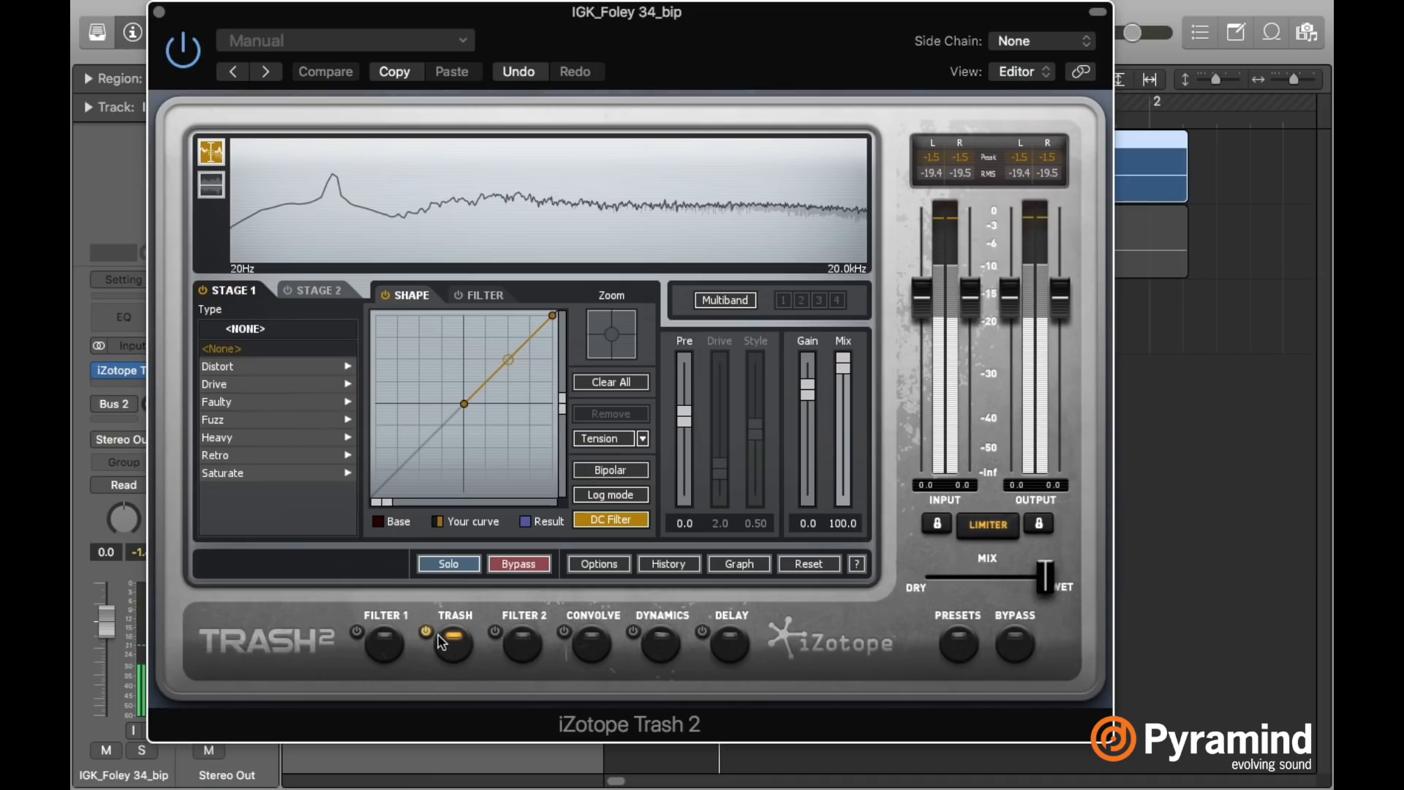
pyautogui.click(426, 631)
pyautogui.click(565, 630)
pyautogui.click(594, 649)
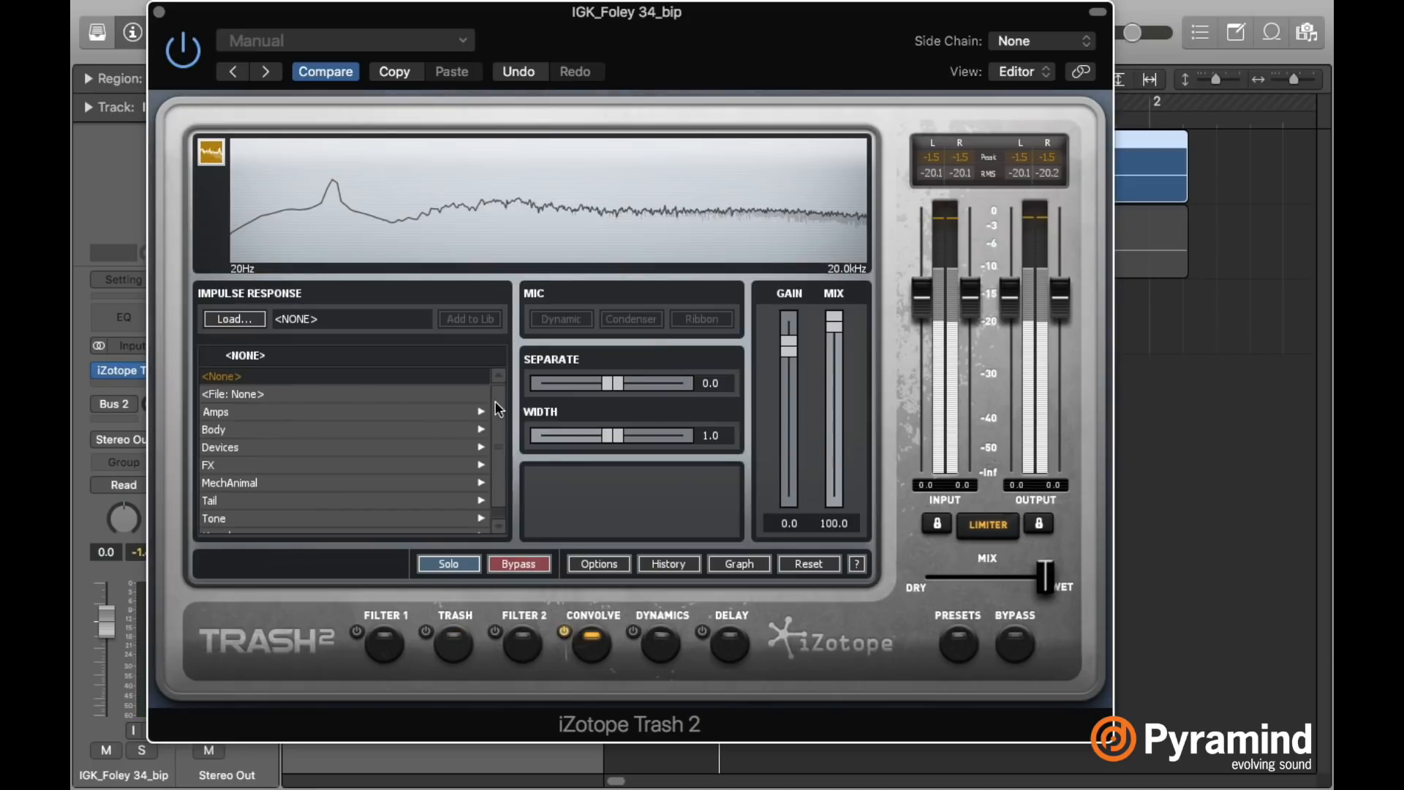
# Load the Cheap Radio impulse response from Devices, play the loop, and pull Trash 2's overall mix close to dry.
pyautogui.scroll(-1, 495, 404)
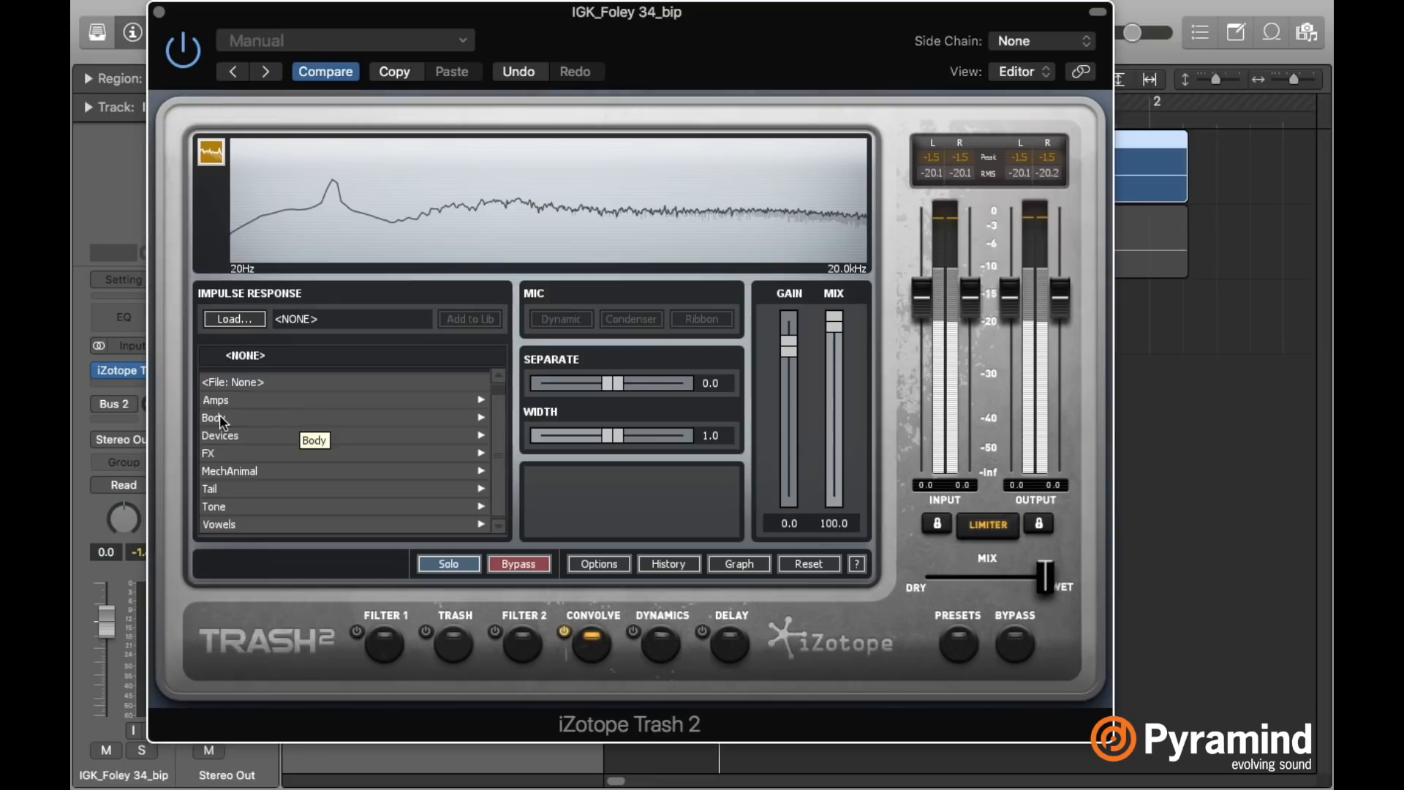
pyautogui.click(237, 437)
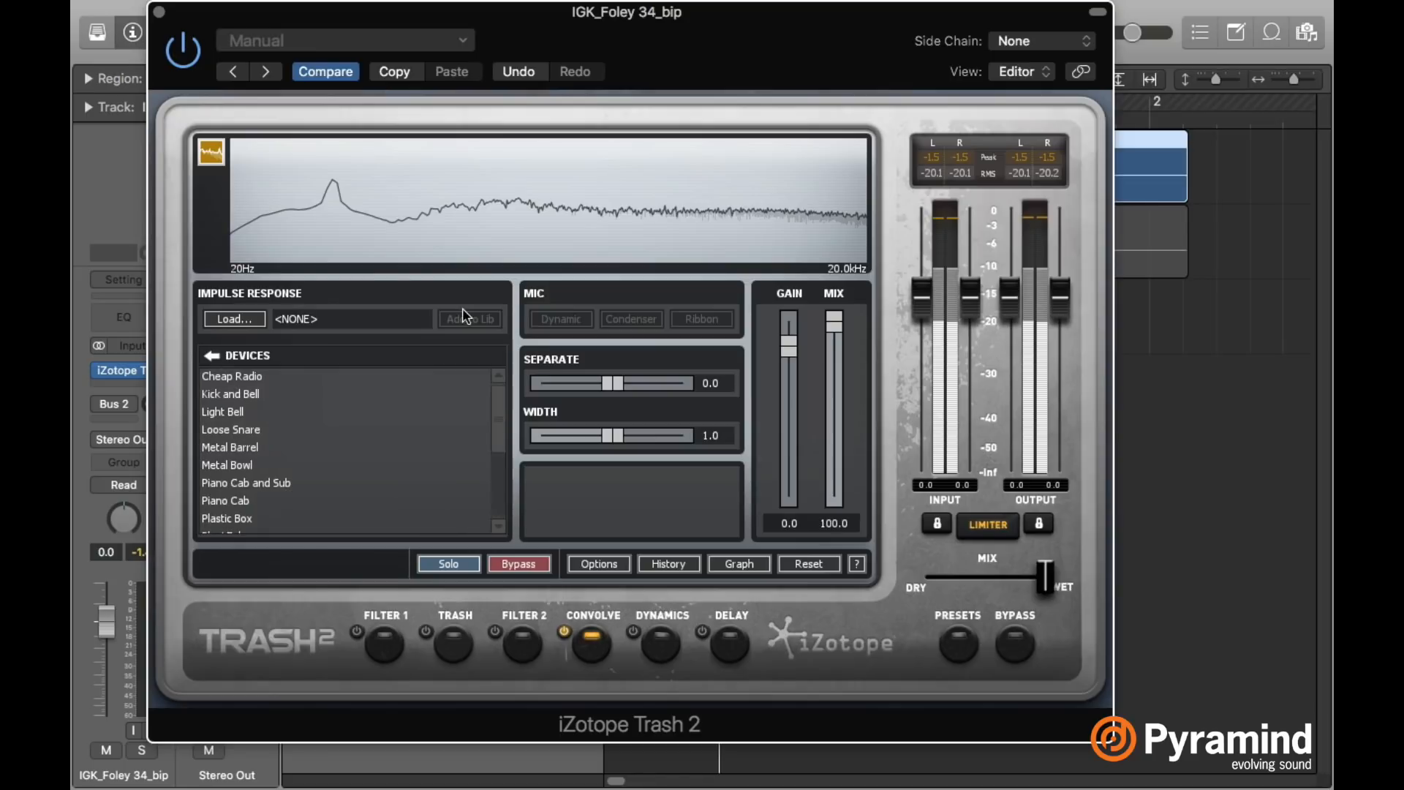
pyautogui.moveTo(655, 102)
pyautogui.mouseDown()
pyautogui.moveTo(618, 314)
pyautogui.moveTo(585, 220)
pyautogui.moveTo(642, 87)
pyautogui.mouseUp()
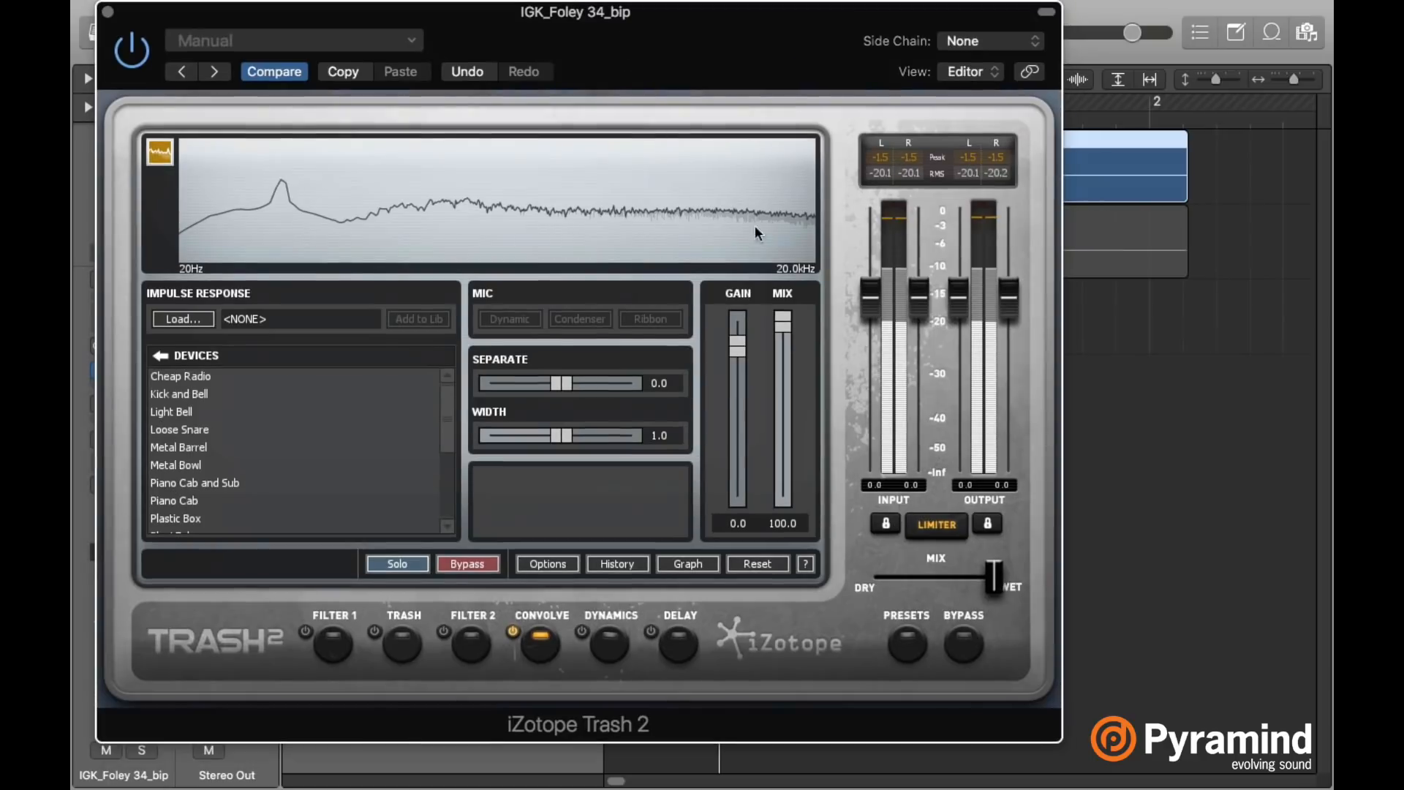
pyautogui.moveTo(668, 67); pyautogui.dragTo(886, 69)
pyautogui.click(401, 377)
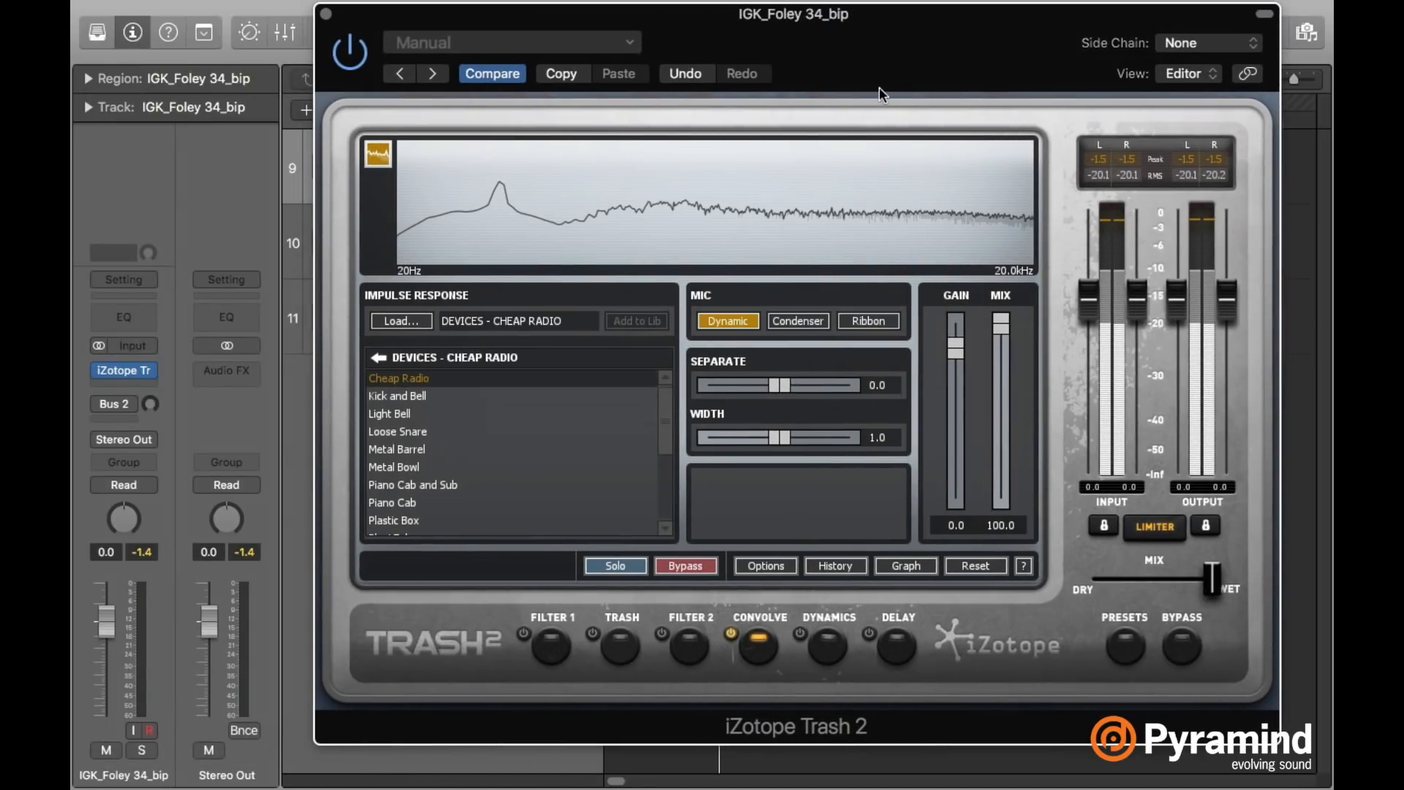
pyautogui.press('space')
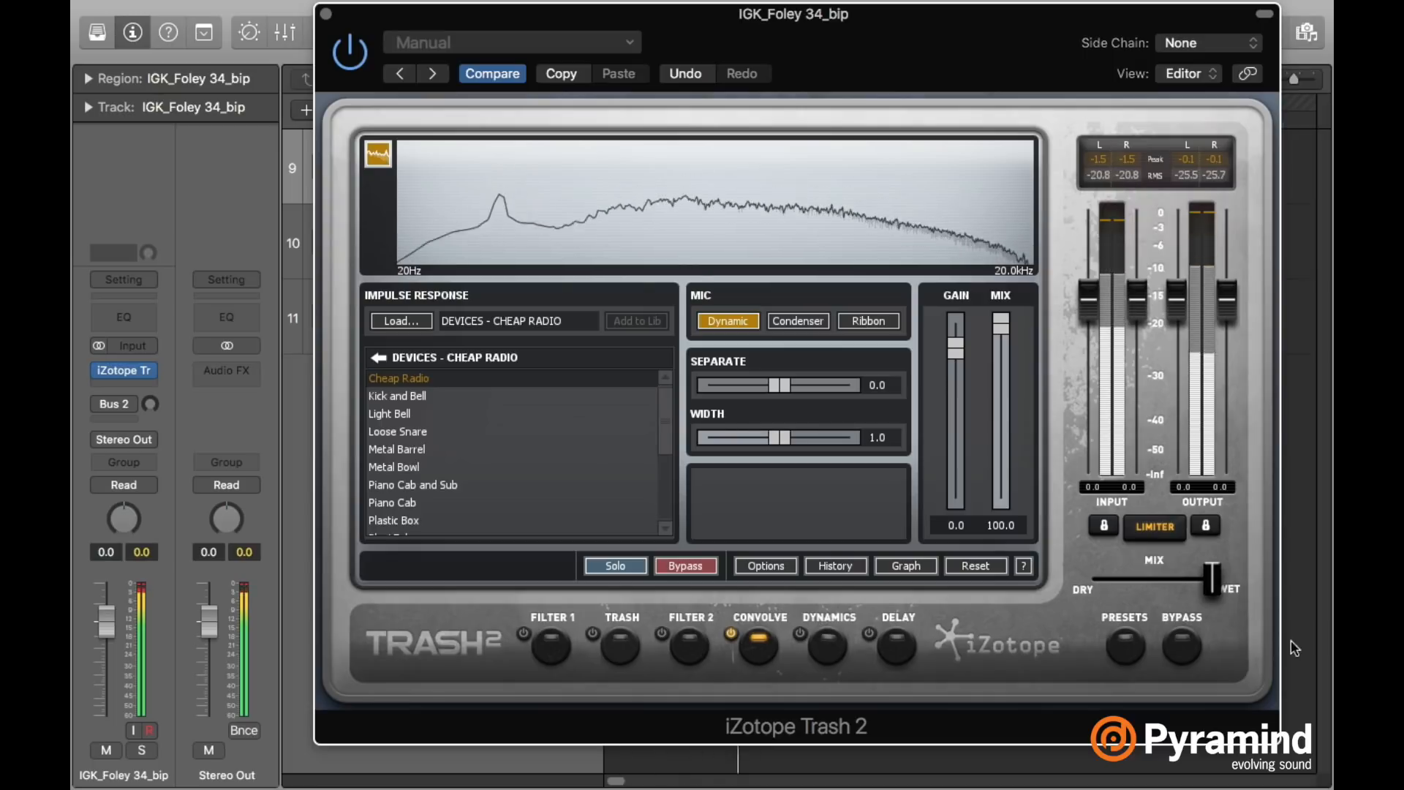
pyautogui.moveTo(1210, 577); pyautogui.dragTo(1109, 583)
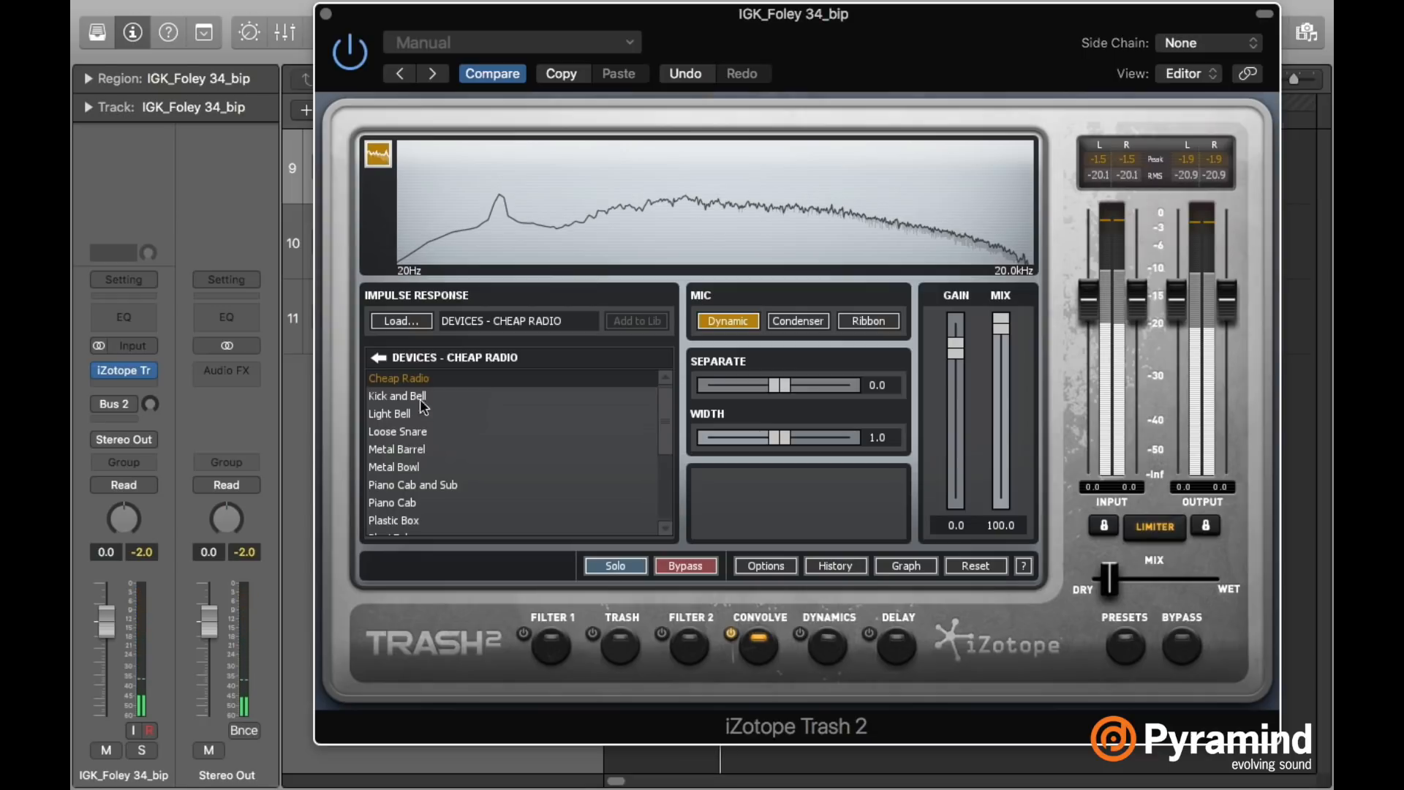
# Audition the Kick and Bell and Light Bell impulse responses, comparing the Ribbon, Condenser and Dynamic mic types on Light Bell.
pyautogui.click(396, 396)
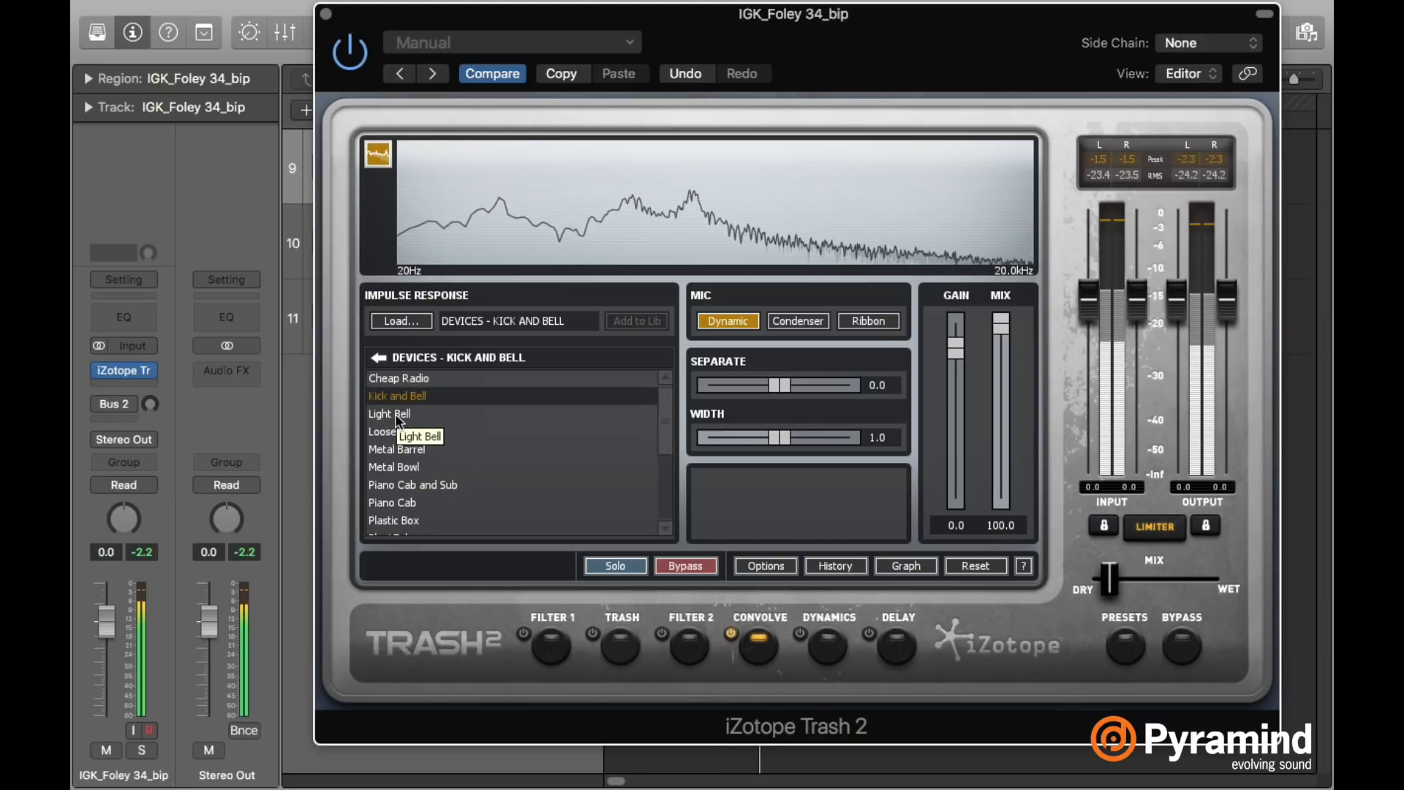
pyautogui.click(398, 416)
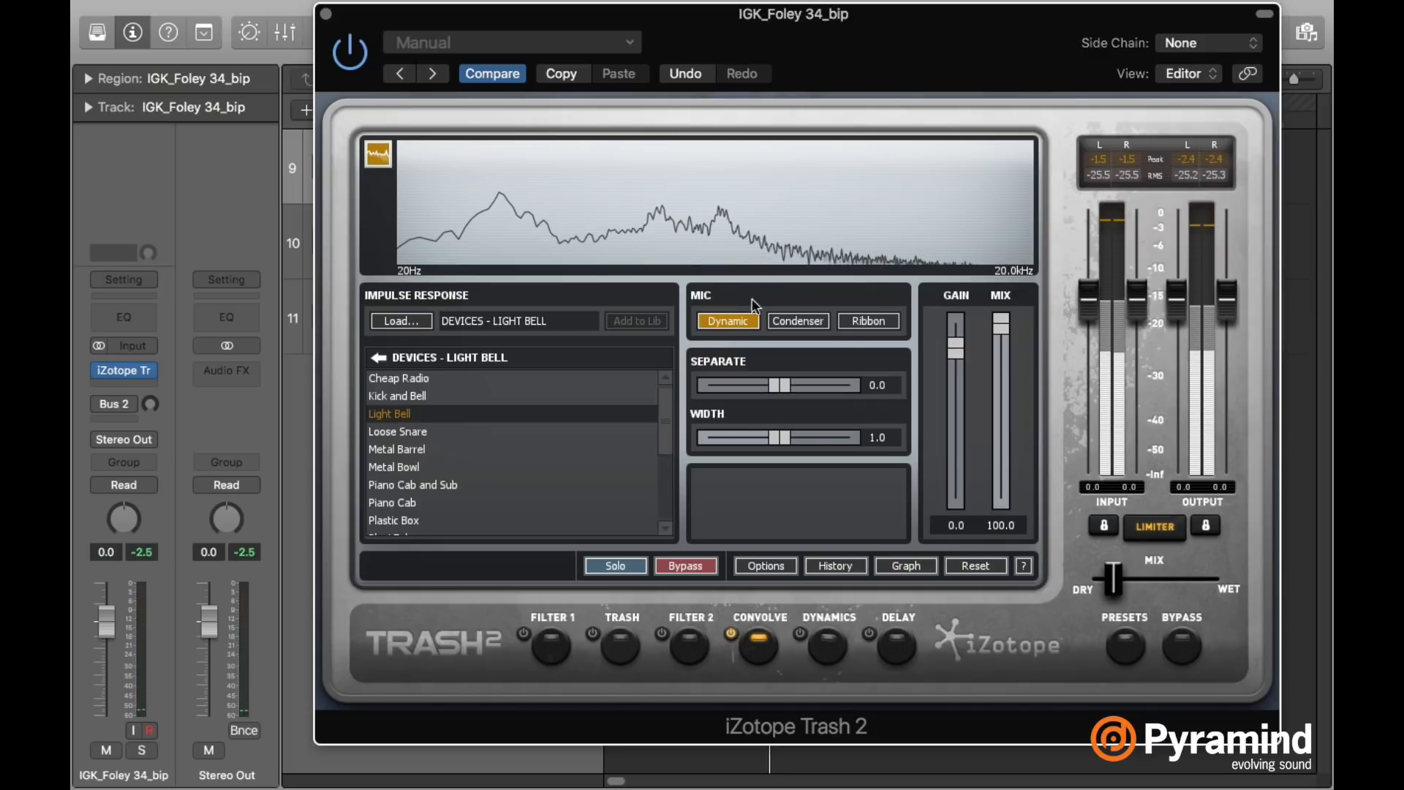
pyautogui.click(861, 328)
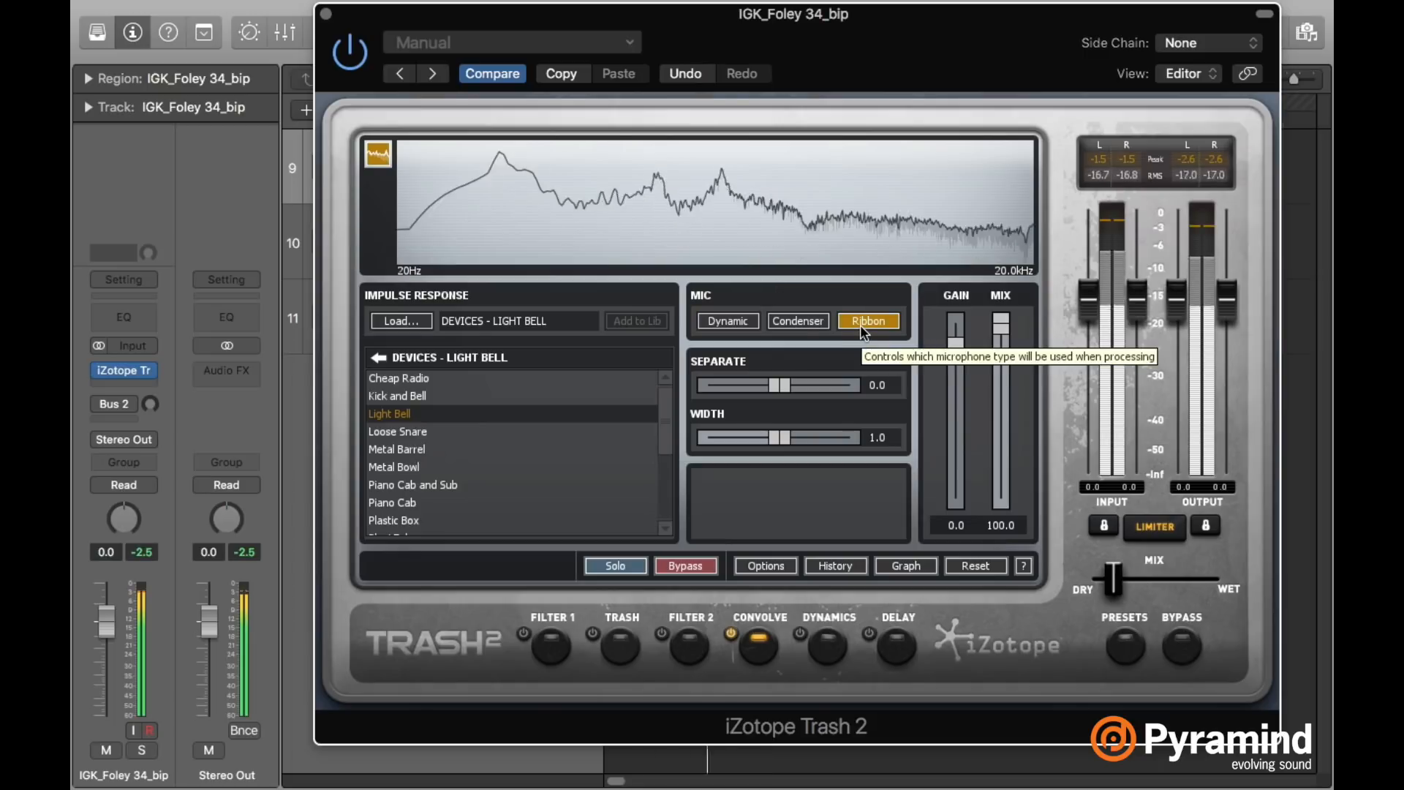
pyautogui.click(822, 326)
pyautogui.click(748, 322)
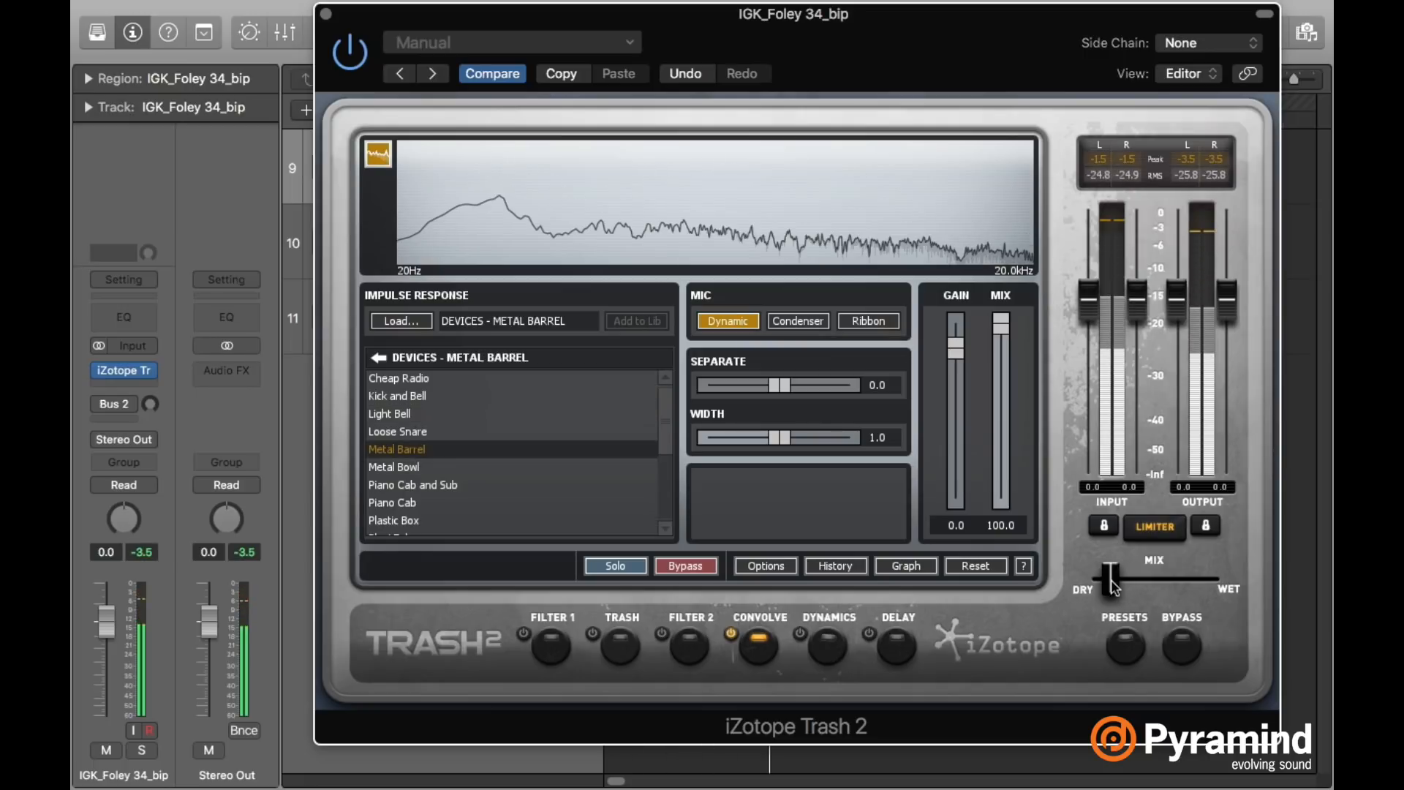
# Load the Mechanimal Badger impulse response, try the Condenser and Ribbon mic types, and switch to the Cat impulse response.
pyautogui.click(380, 357)
pyautogui.click(410, 474)
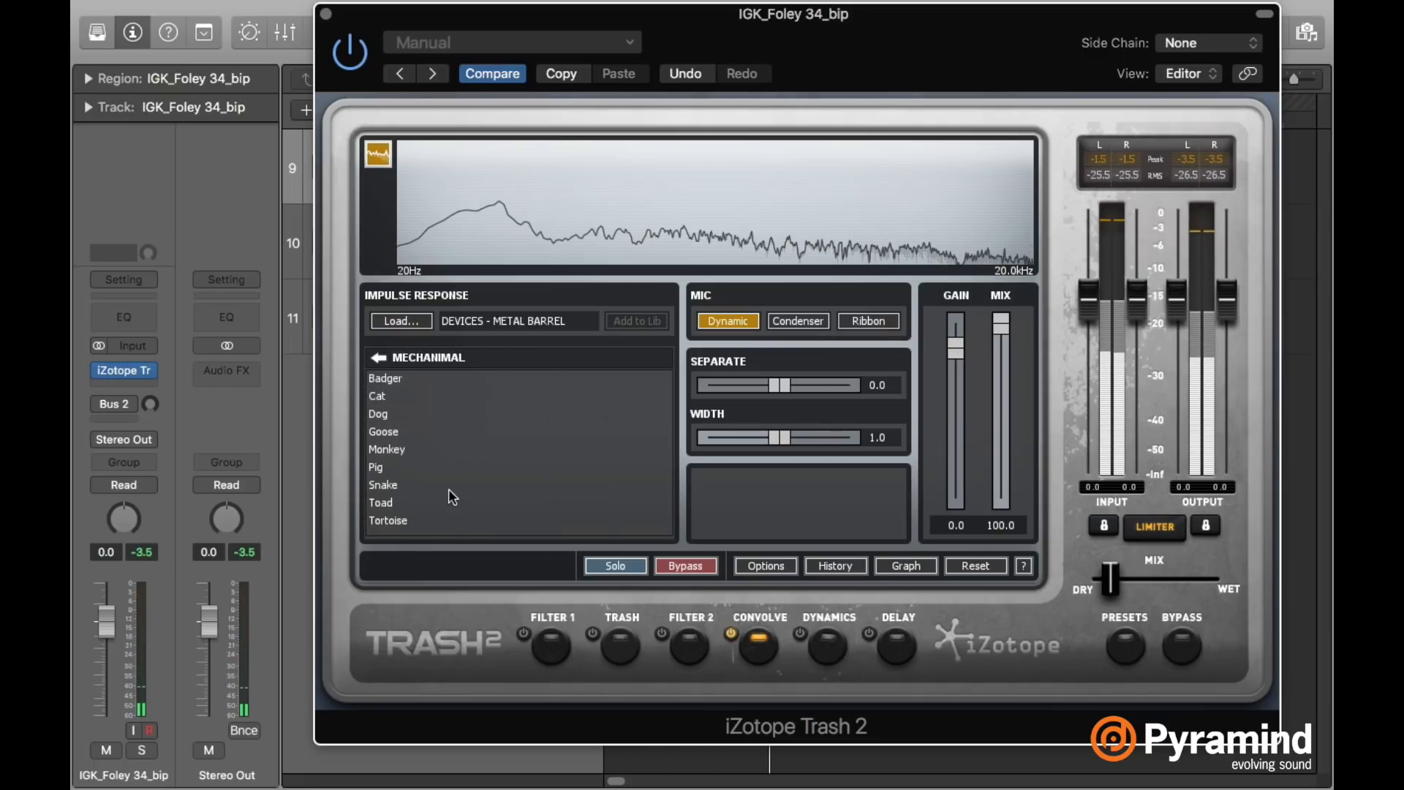
pyautogui.click(399, 378)
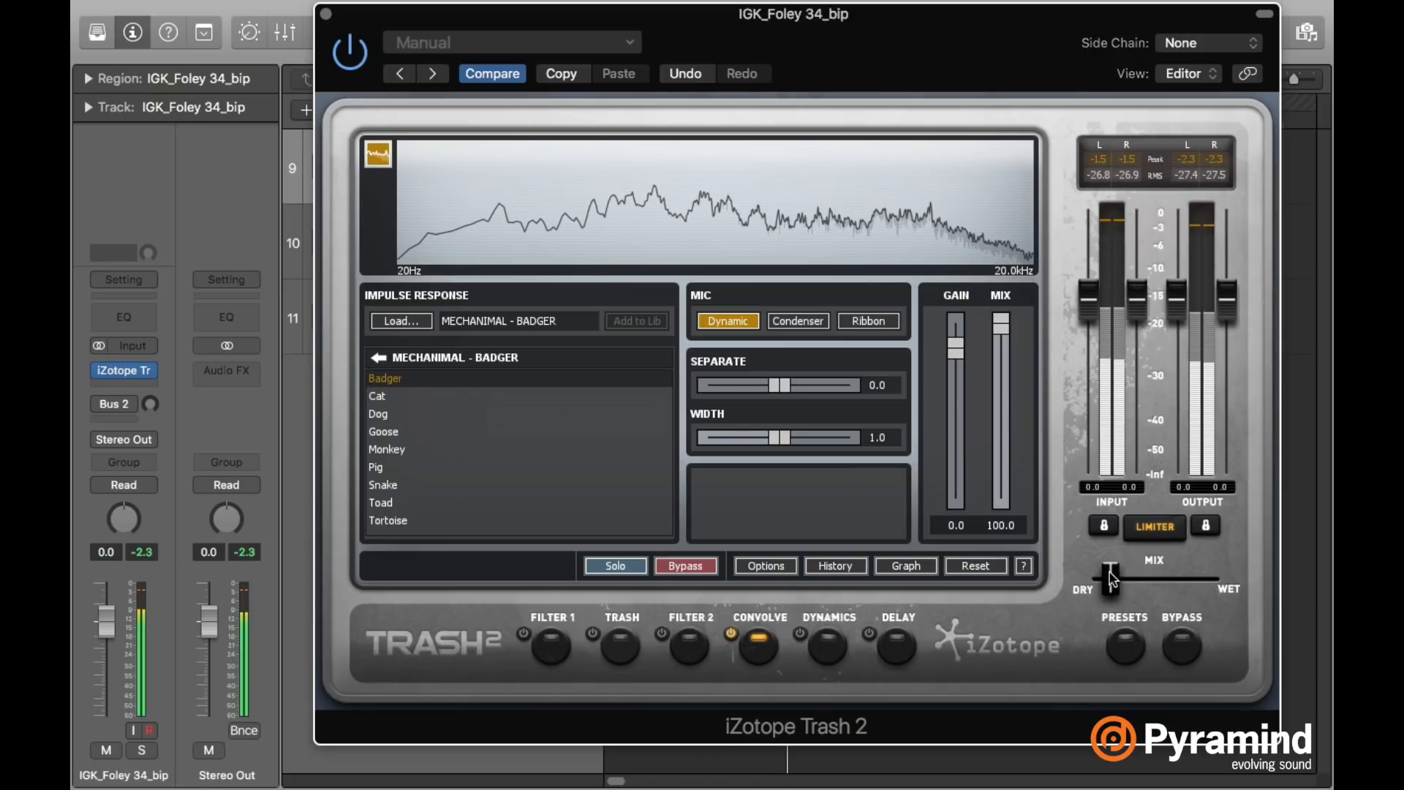
pyautogui.click(800, 320)
pyautogui.click(853, 322)
pyautogui.click(377, 396)
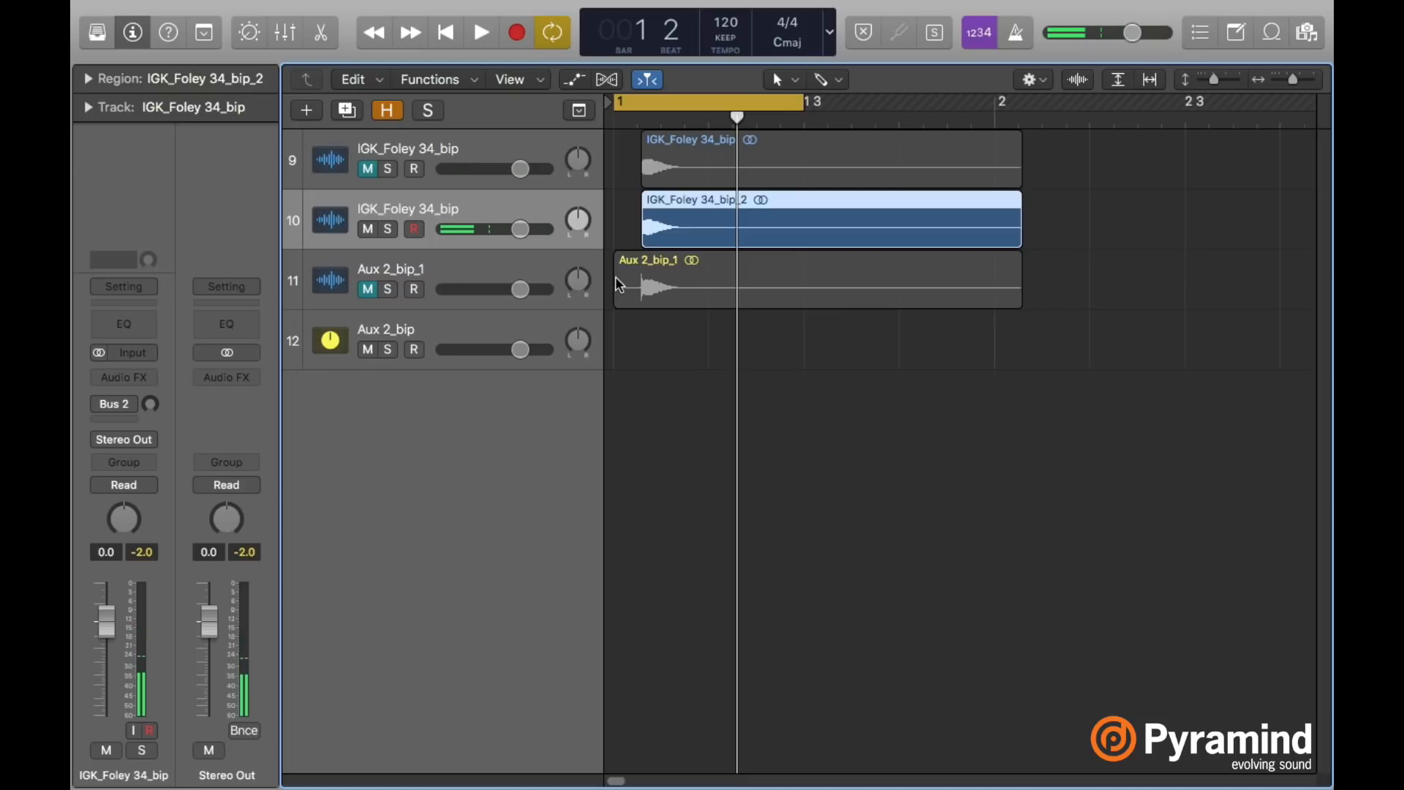
# Deselect the IGK_Foley 34_bip_2 region and turn off cycle playback.
pyautogui.click(623, 231)
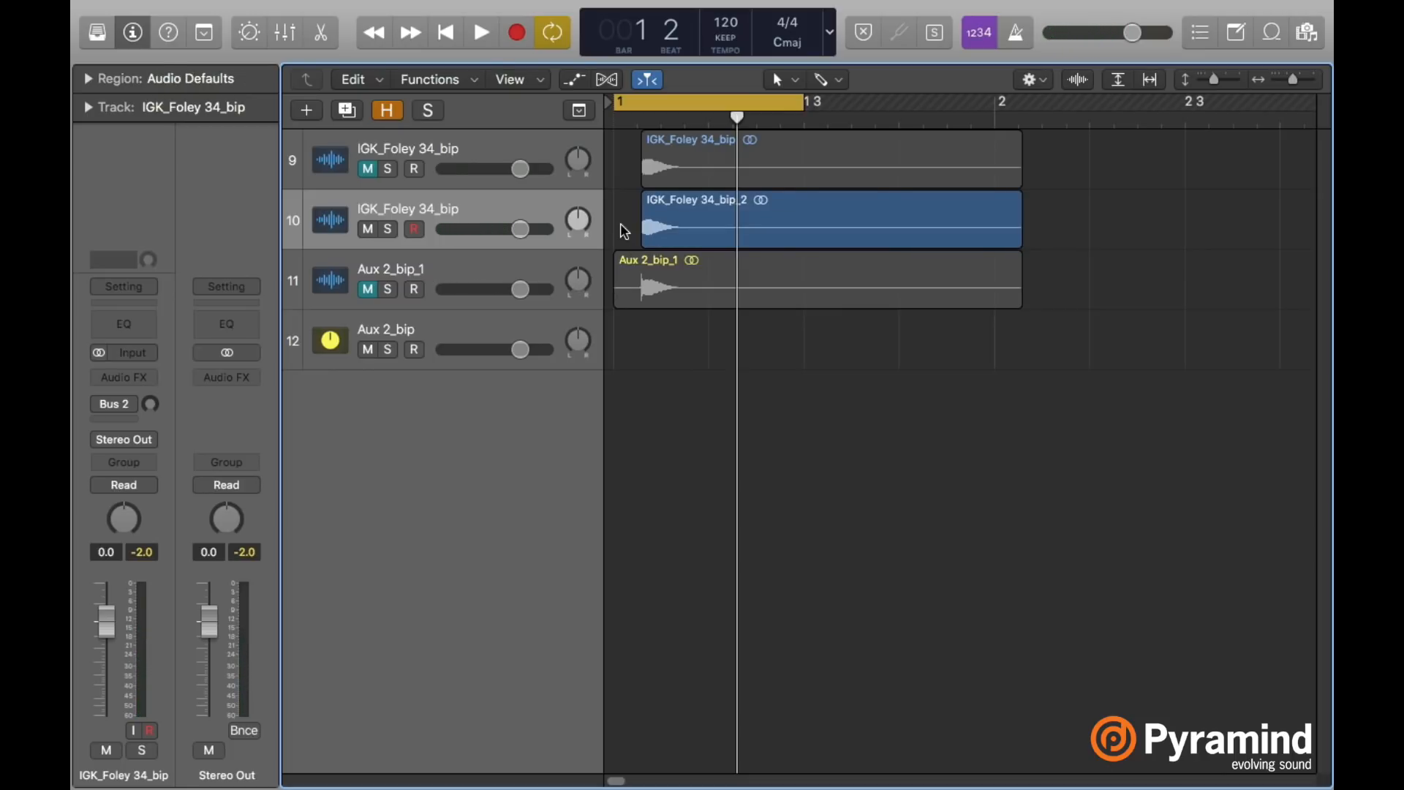
pyautogui.press('c')
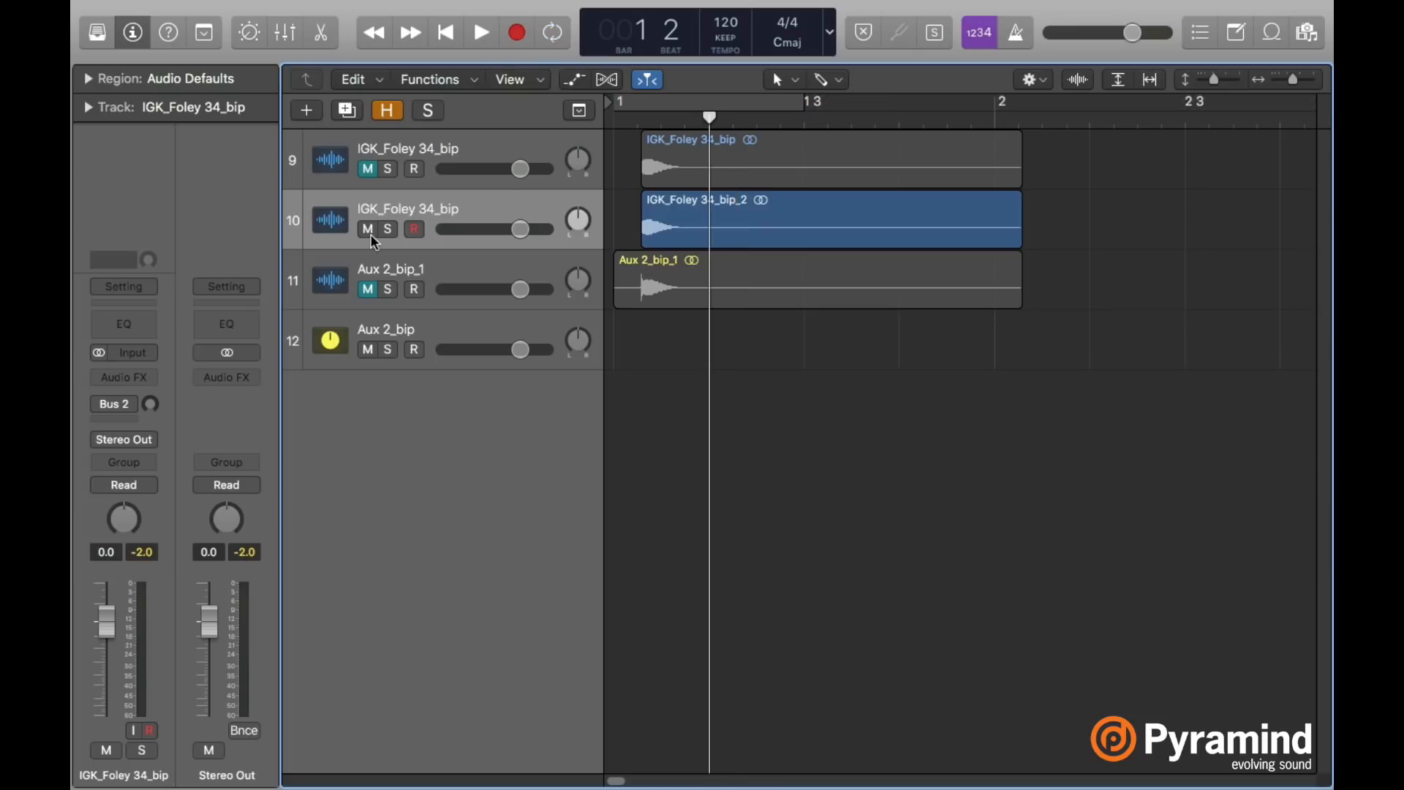